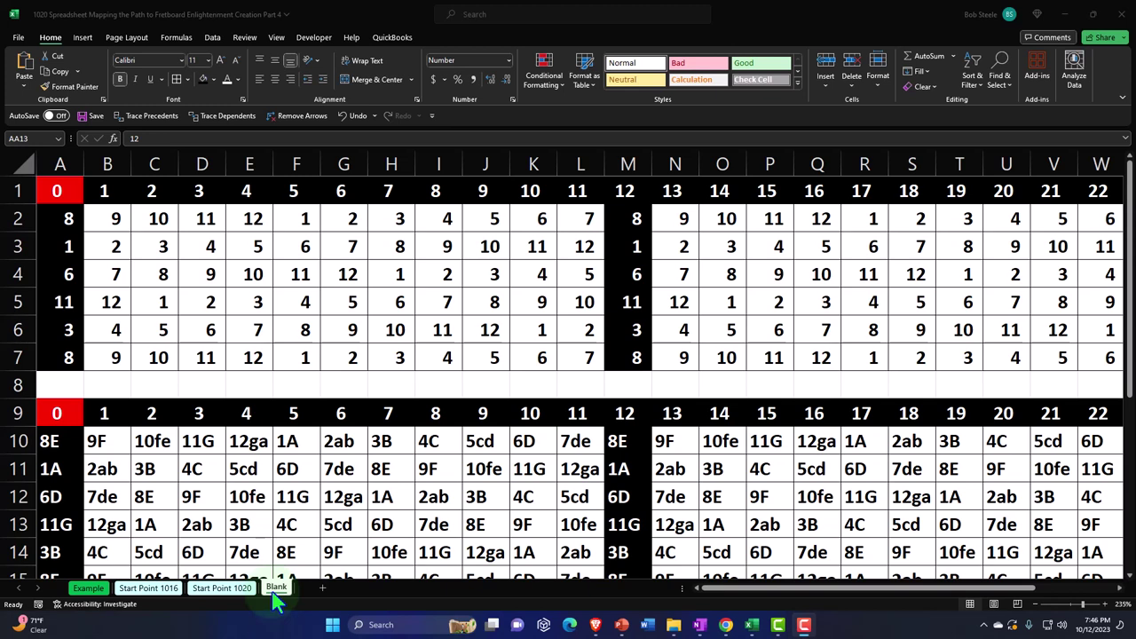
Step: Examine the first string's row of the number fretboard from fret 15 across to the note key in columns AA to AC
left_click(770, 217)
key("Right")
key("Right")
key("Right")
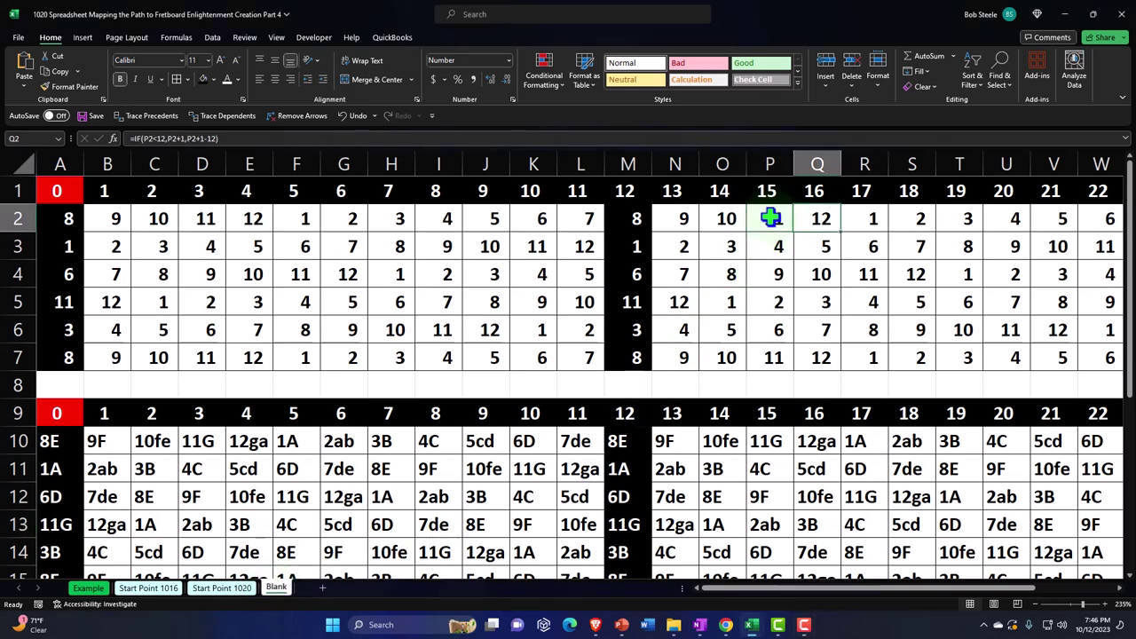
key("Right")
key("Right")
key("Right")
key("Right")
key("Right")
key("Right")
key("Right")
key("Right")
key("Right")
key("Right")
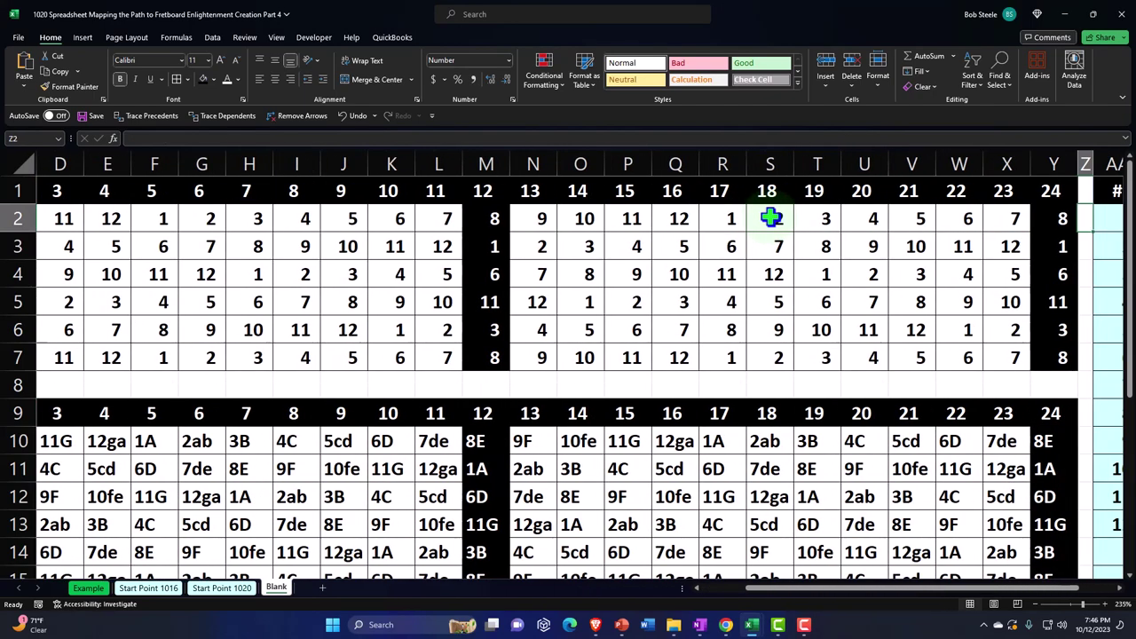
key("Right")
key("Right")
key("Right")
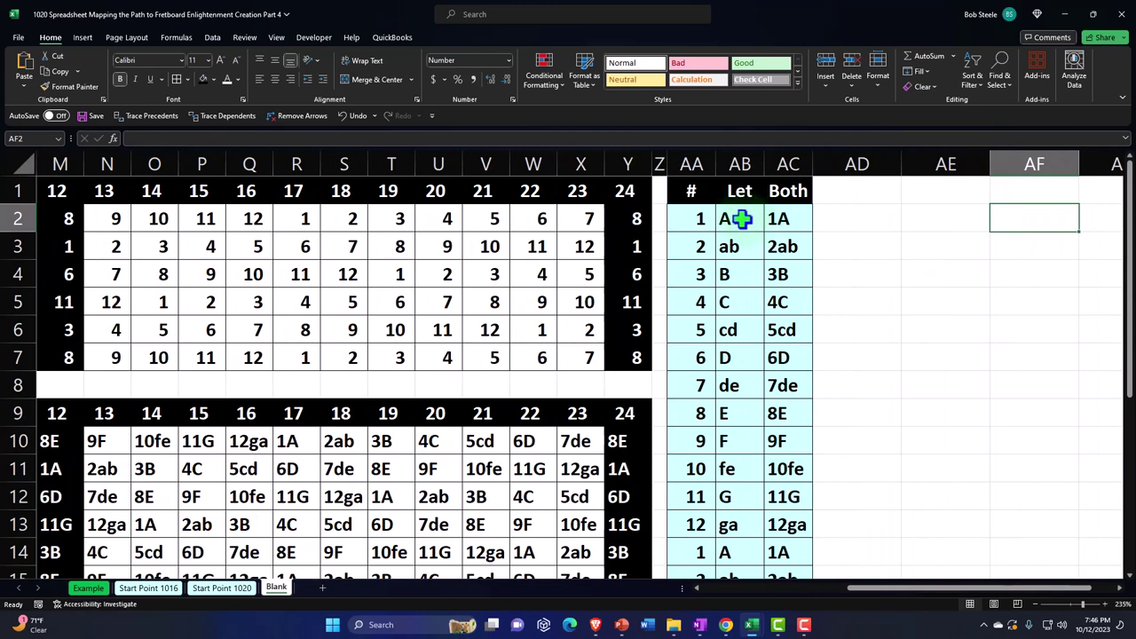
Step: Review the note letters in the key's Let column from AB2 down to AB16
left_click(741, 218)
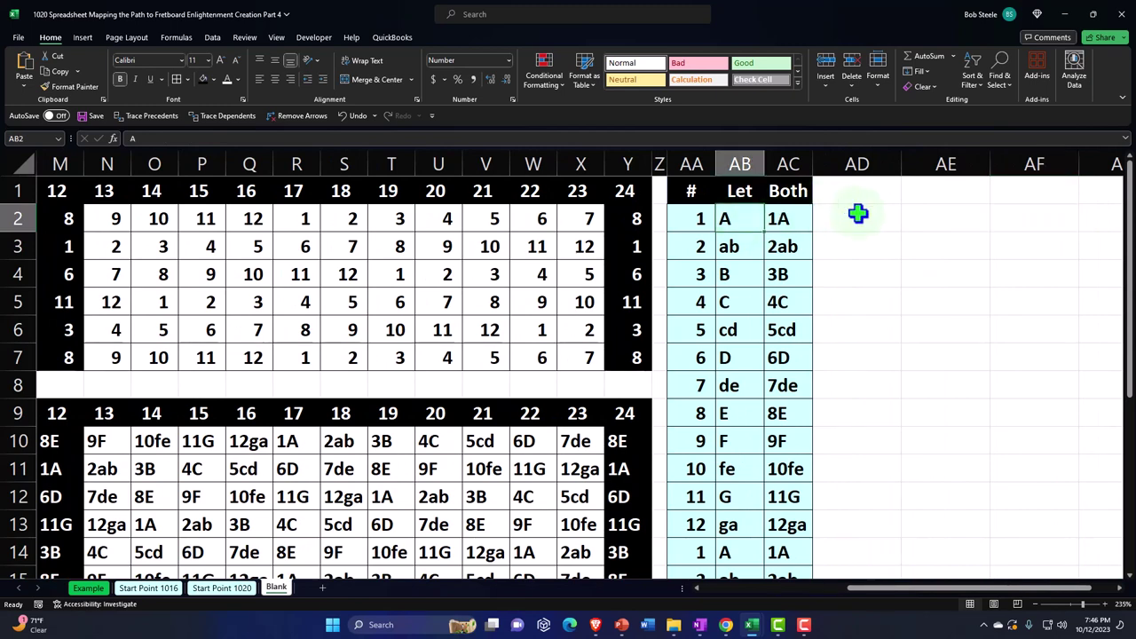
key("Down")
key("Down")
key("Down")
key("Down")
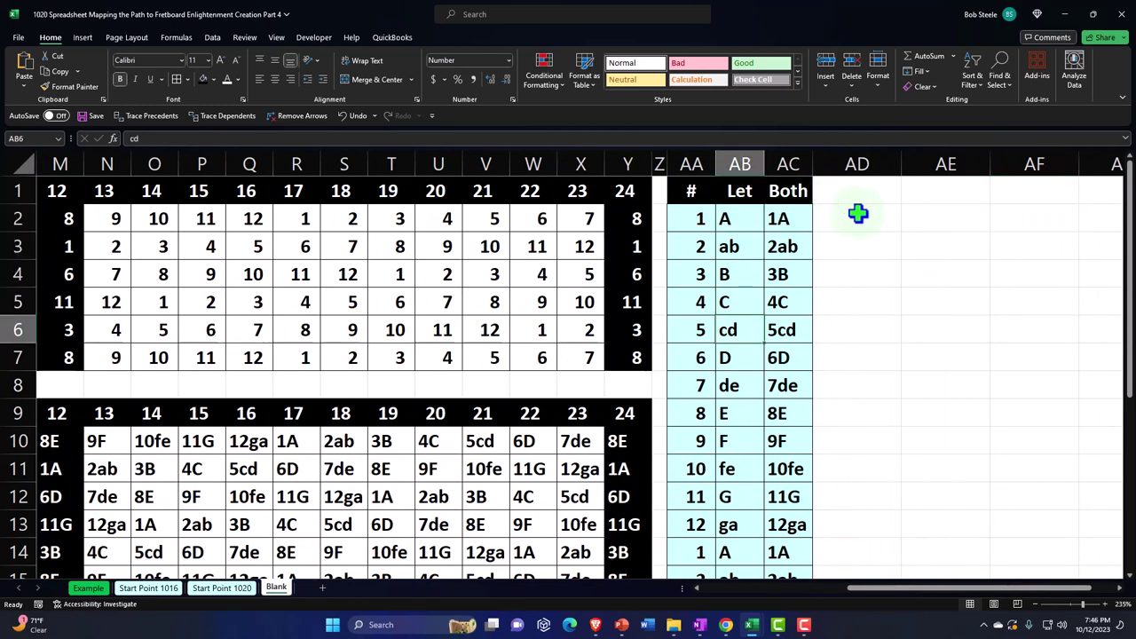
key("Down")
key("Down")
key("Down")
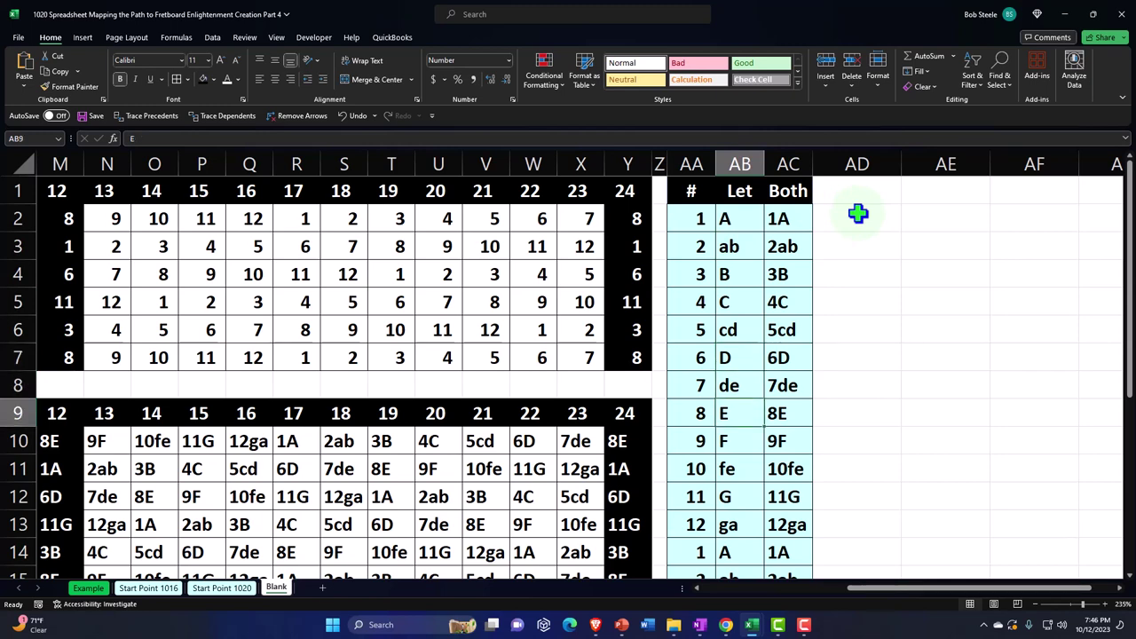
key("Down")
key("Down")
key("Down")
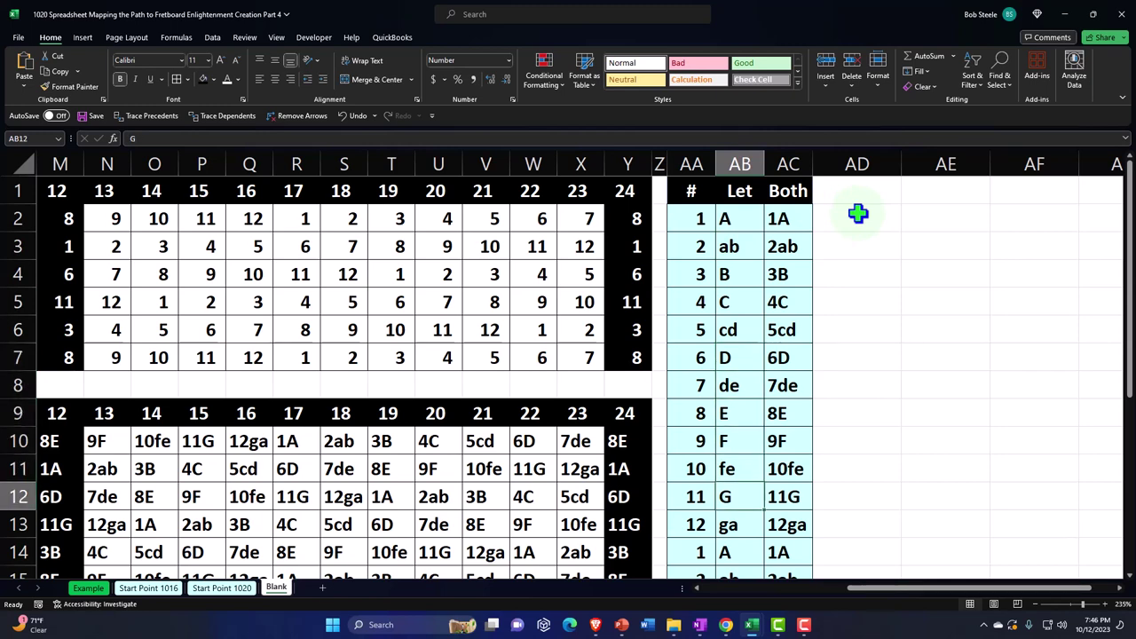
key("Down")
key("Down")
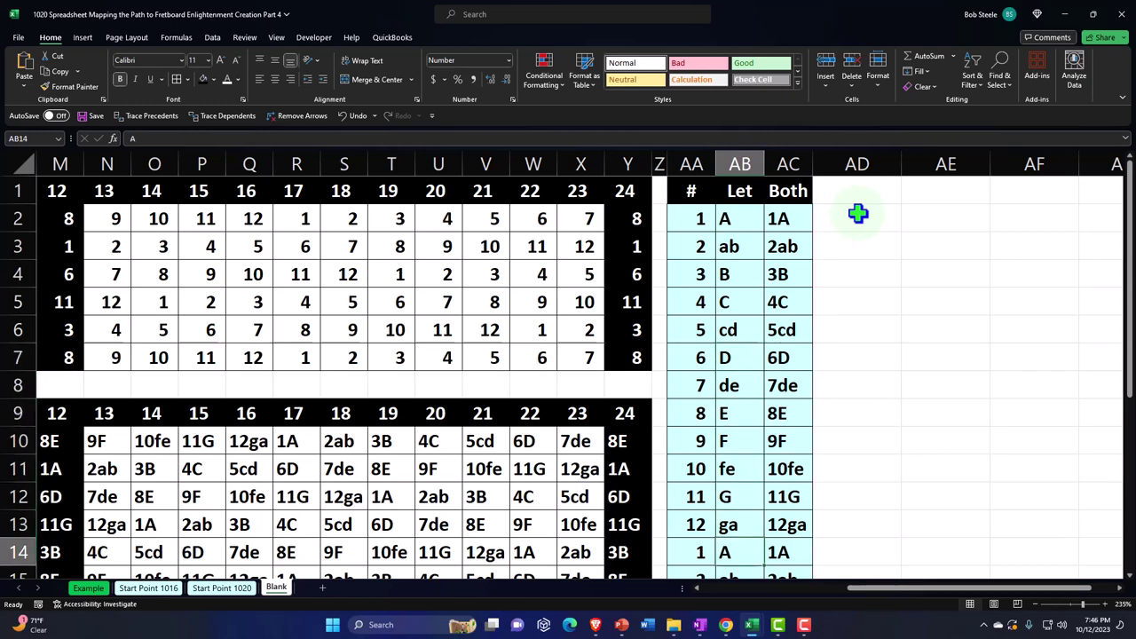
key("Down")
key("Down")
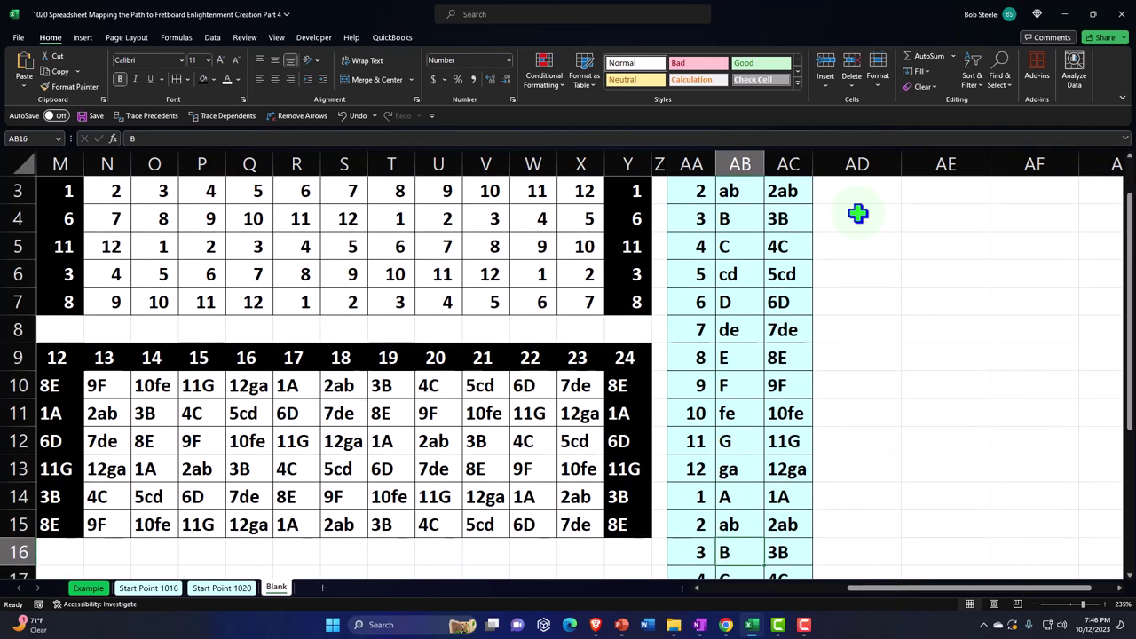
scroll(858, 213, "up", 1)
Step: Review the note numbers 1 through 12 in the key's # column and return to its first entry
left_click(694, 218)
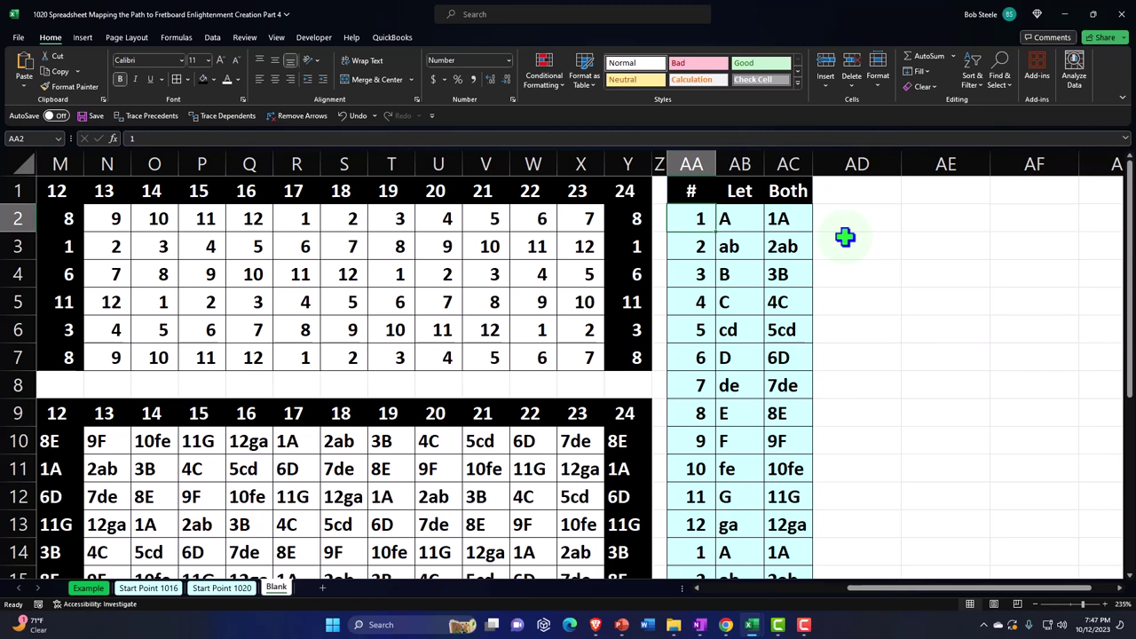
key("Down")
key("Down")
key("Down")
key("Down")
key("Down")
key("Down")
key("Down")
key("Down")
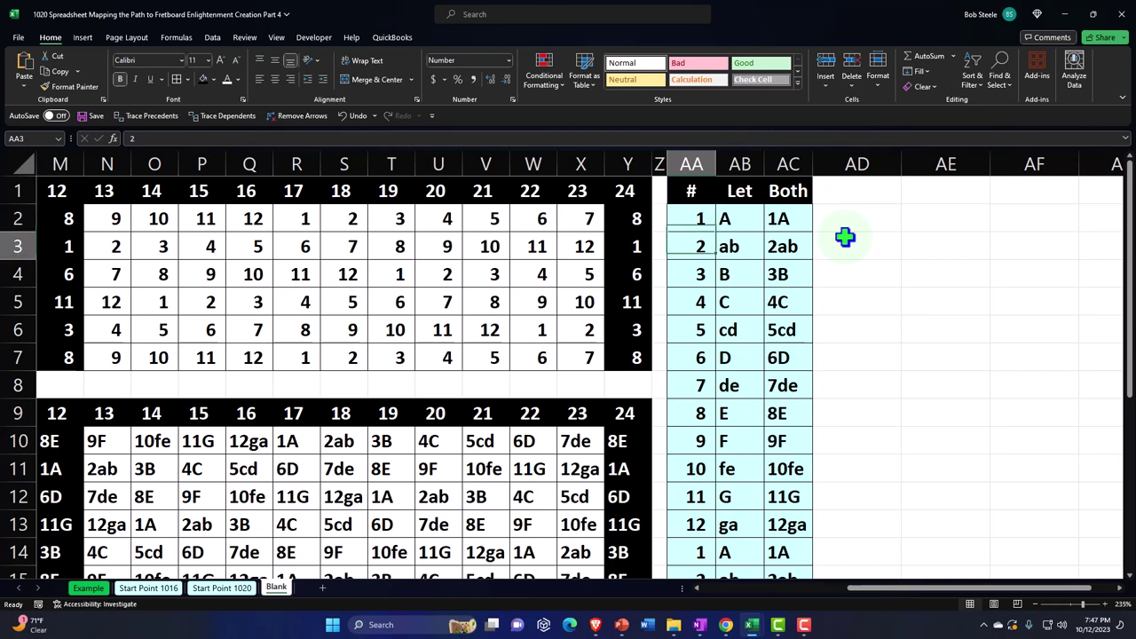
key("Down")
key("Down")
key("Down")
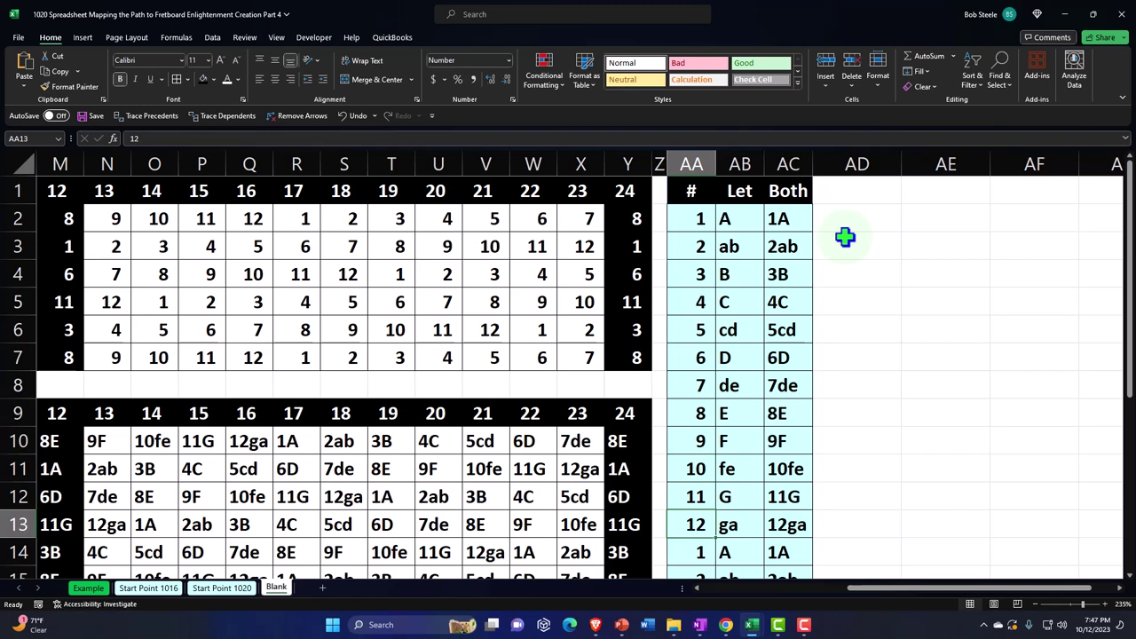
key("Up")
key("Up")
key("Up")
key("Up")
key("Up")
key("Up")
key("Up")
key("Up")
key("Up")
key("Up")
key("Up")
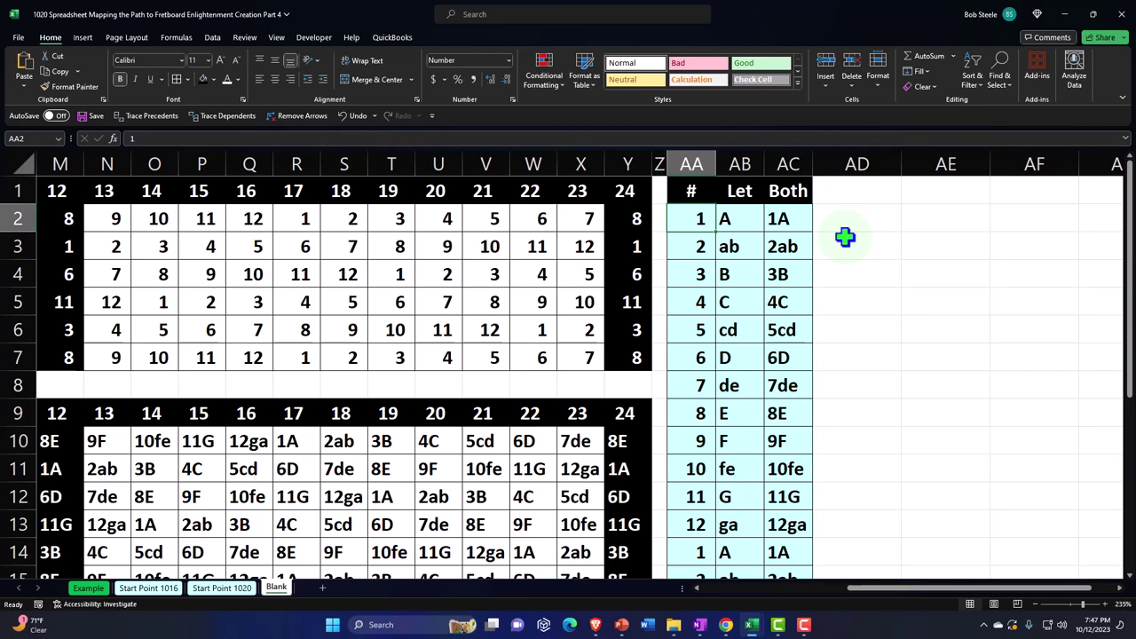
Step: Inspect the formula in AC2 that joins the note number and letter, leaving it as is, and select AC5
double_click(789, 222)
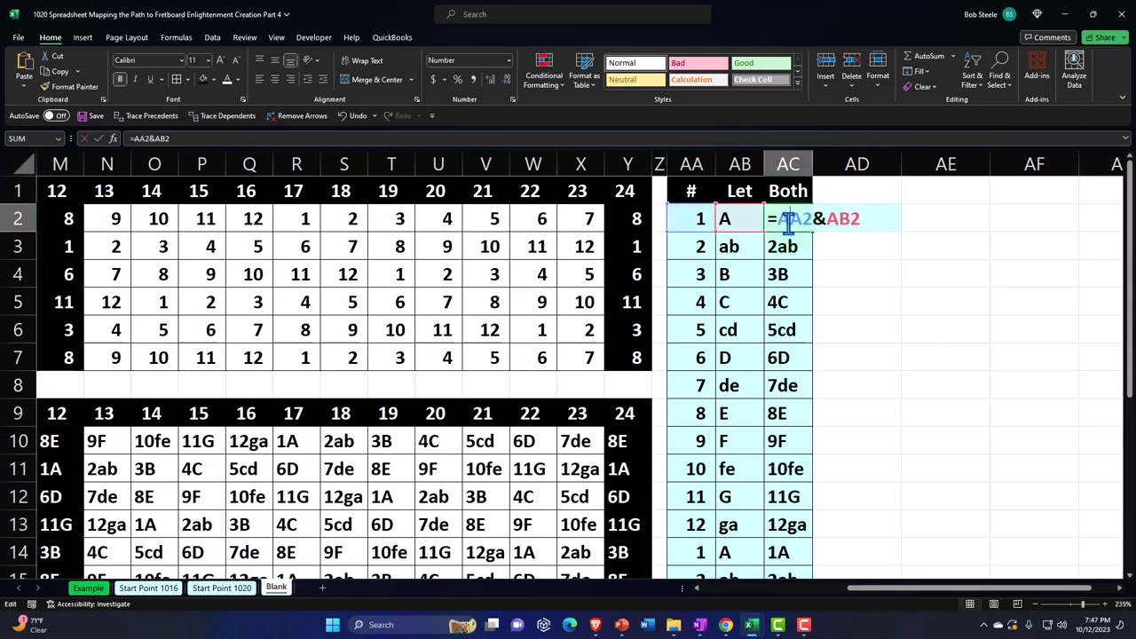
key("Return")
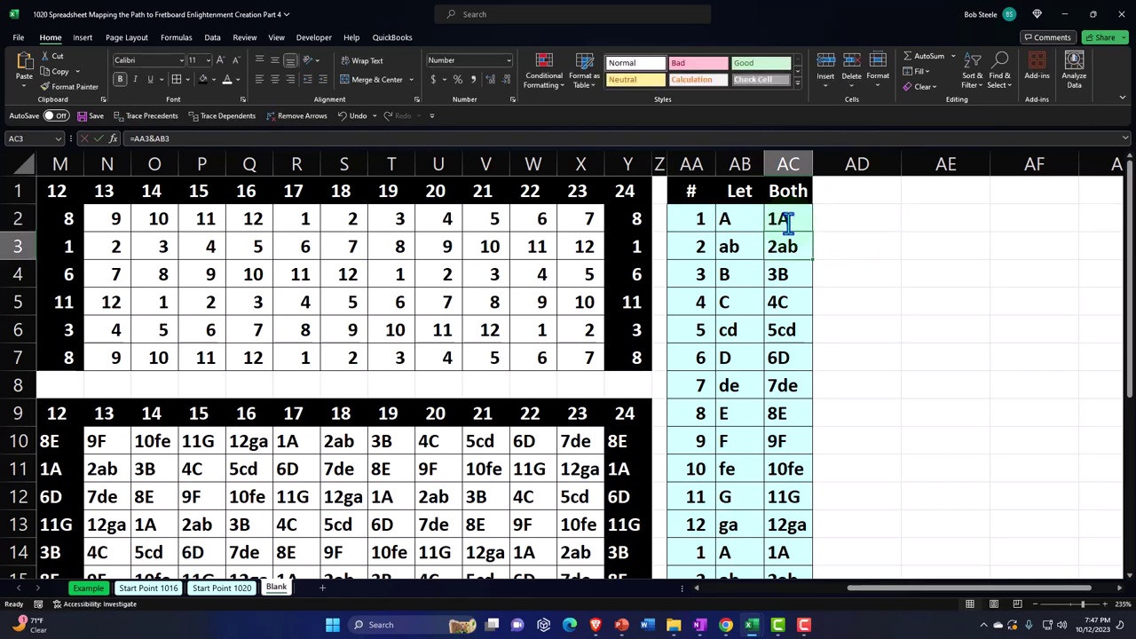
left_click(800, 302)
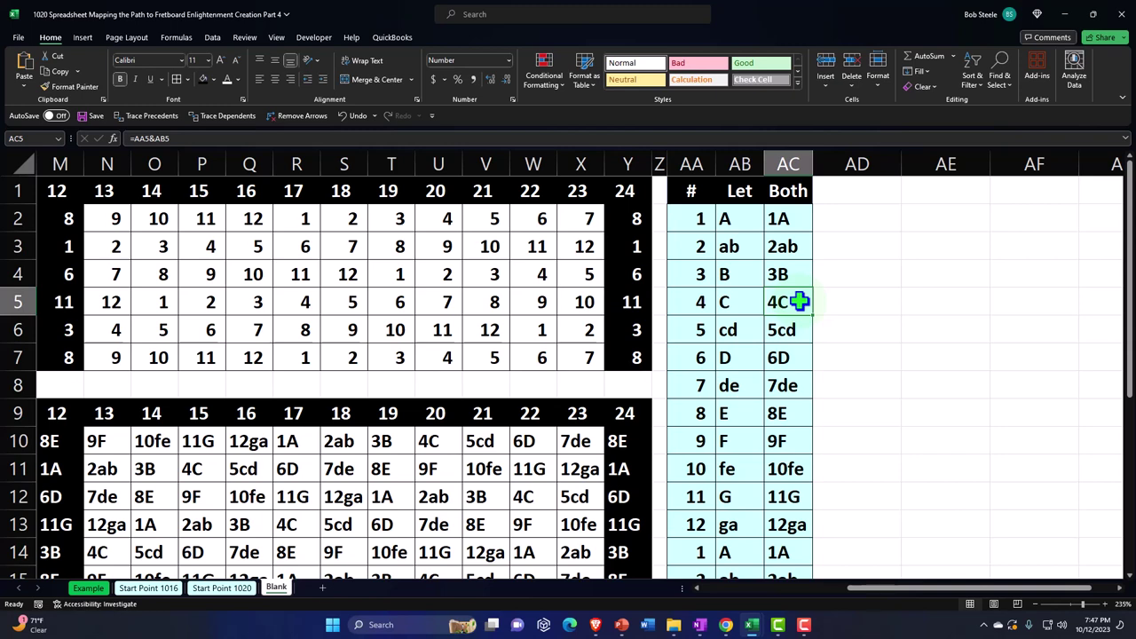
Step: Return to column A and review the open-string note numbers in A2 to A7
left_click(579, 273)
key("Left")
key("Left")
key("Left")
key("Left")
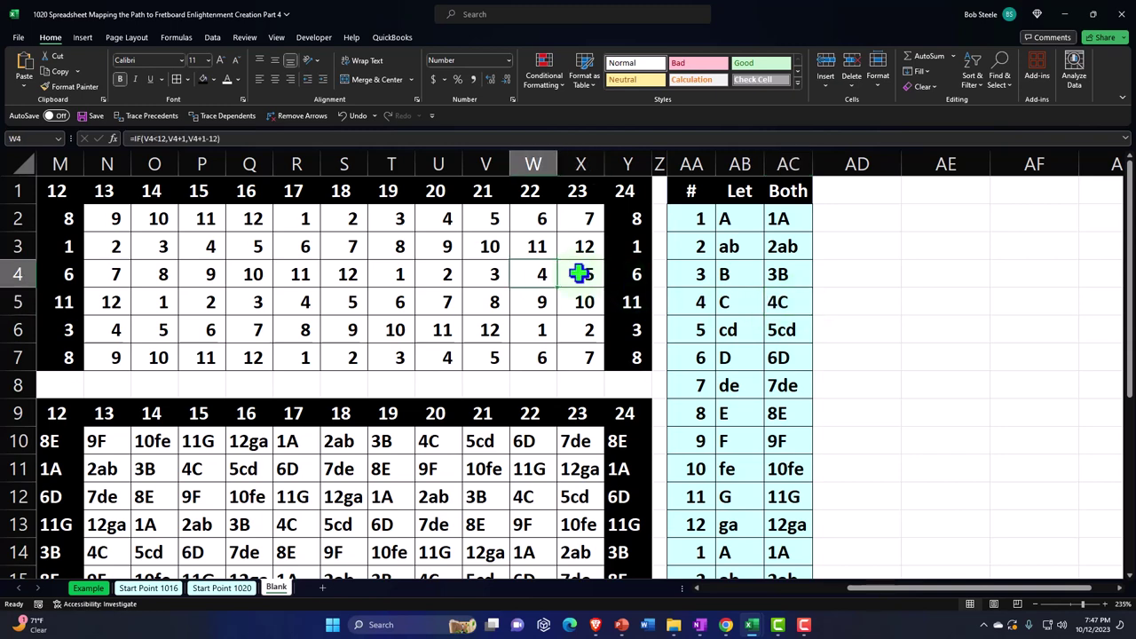
key("Home")
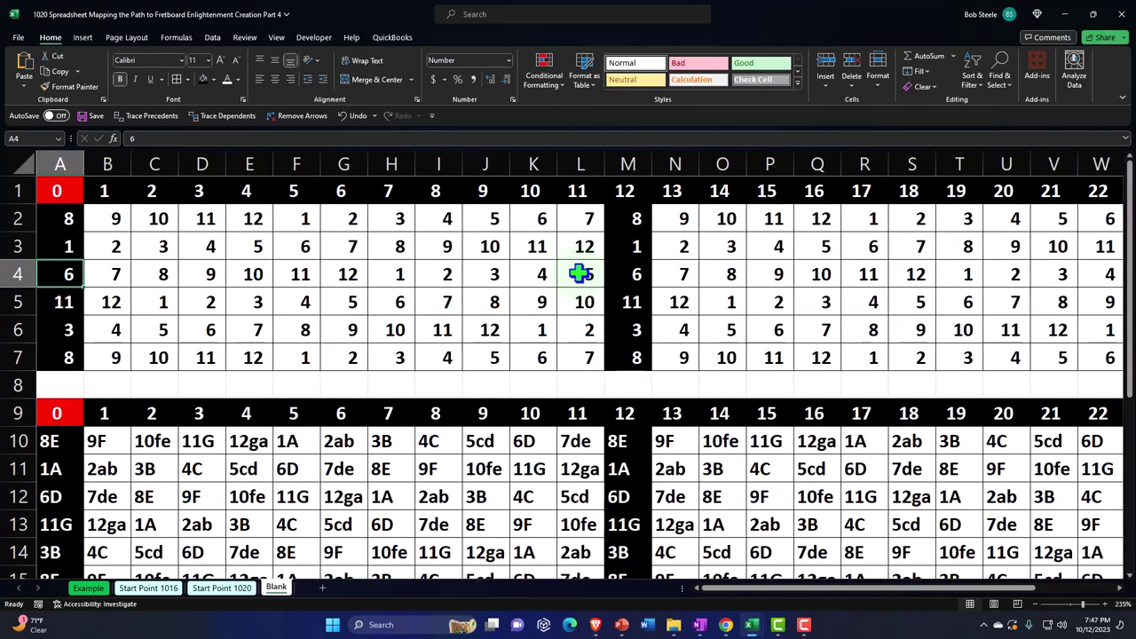
scroll(75, 435, "down", 1)
scroll(76, 254, "up", 1)
left_click(62, 218)
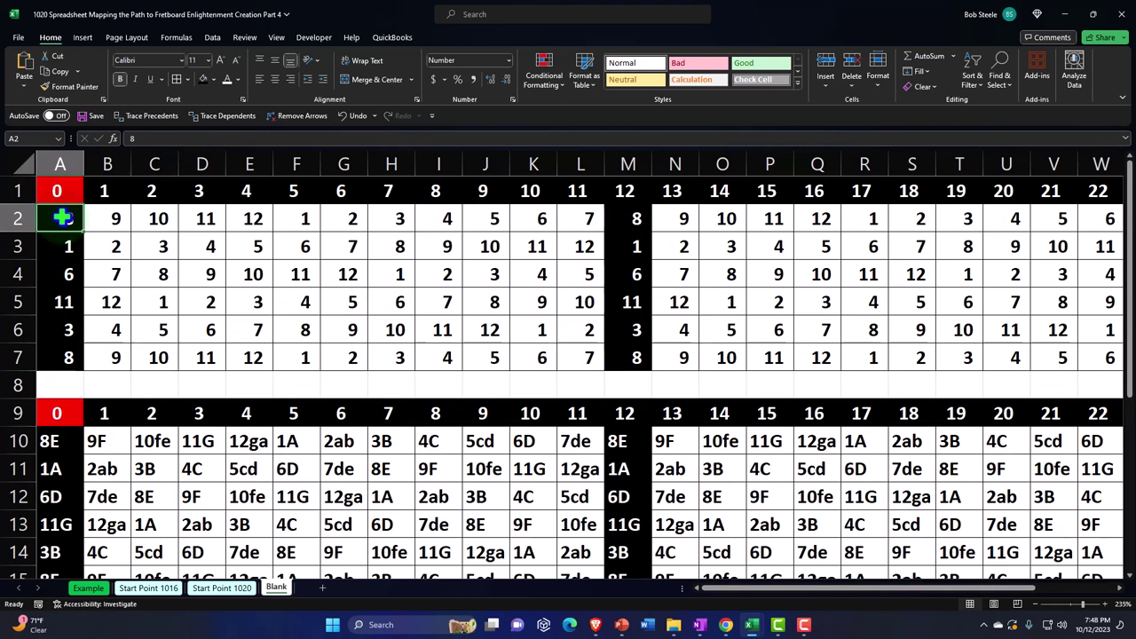
key("Down")
key("Down")
key("Down")
key("Down")
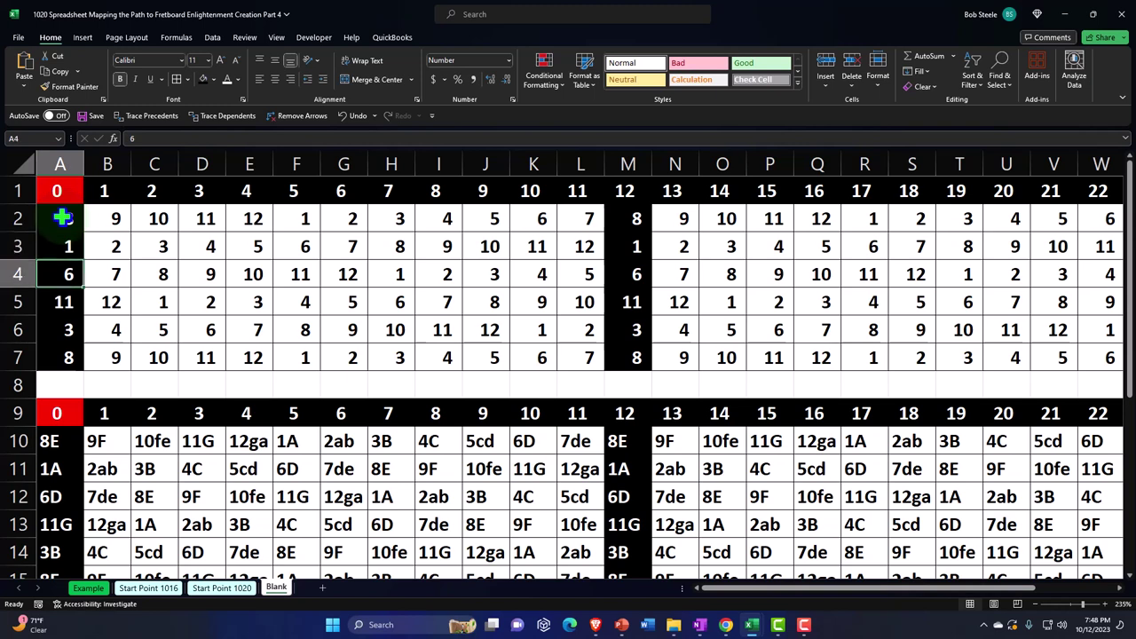
key("Down")
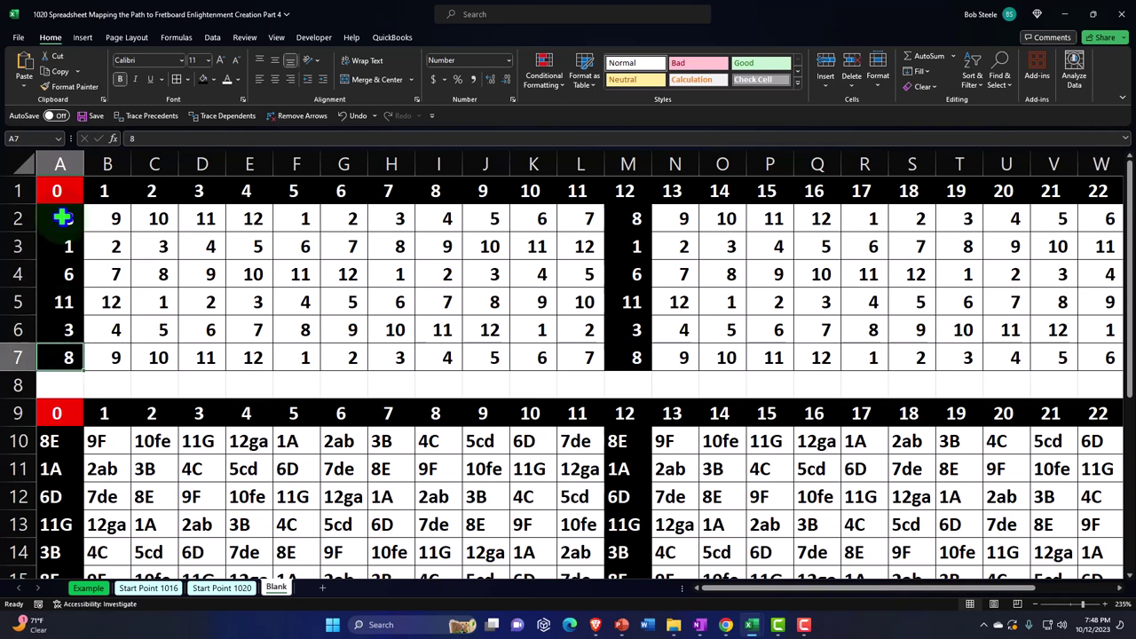
key("Up")
key("Up")
key("Up")
key("Up")
key("Up")
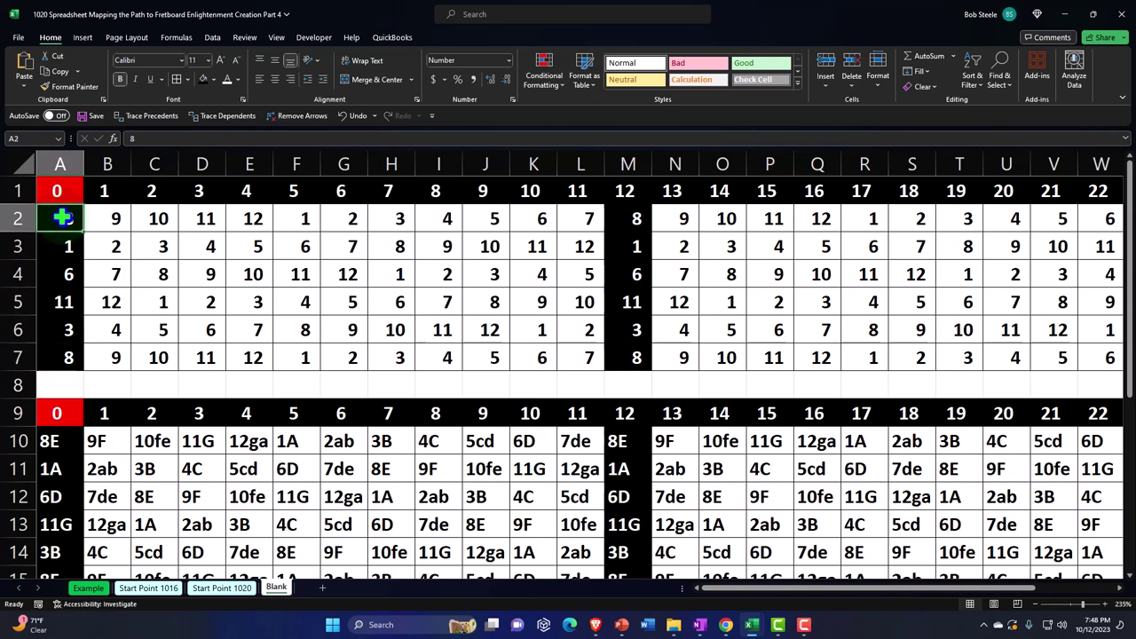
Step: Examine the first string's note numbers in row 2 from the open string to fret 6
key("Right")
key("Right")
key("Right")
key("Right")
key("Right")
key("Right")
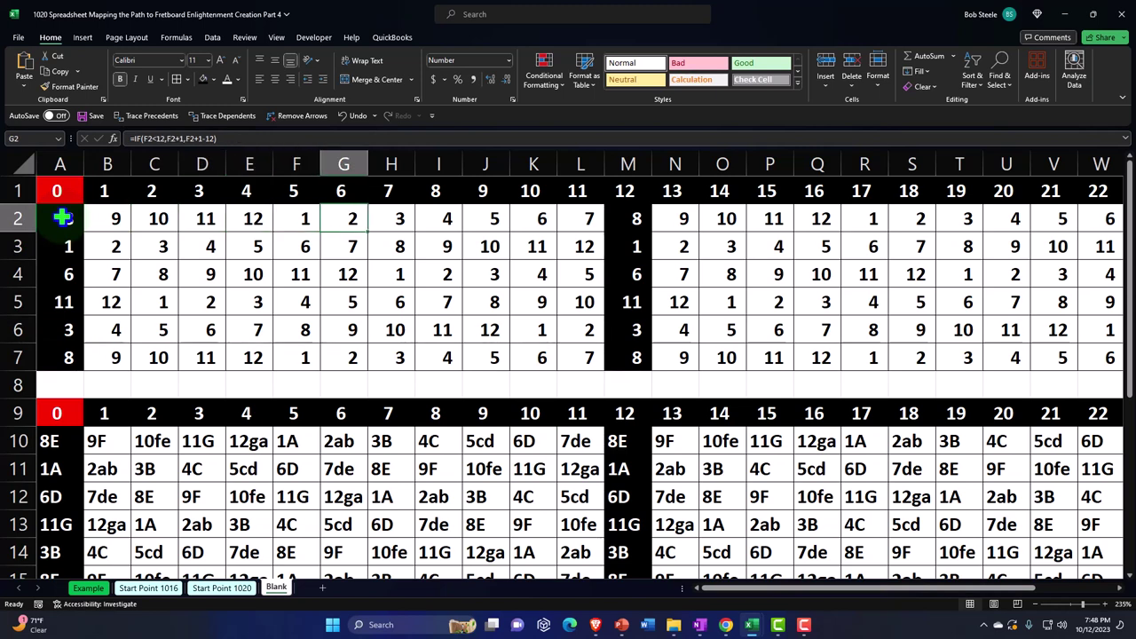
Step: Review the fret numbers in header row 1 from fret 12 to fret 24 and back to fret 0
left_click(631, 192)
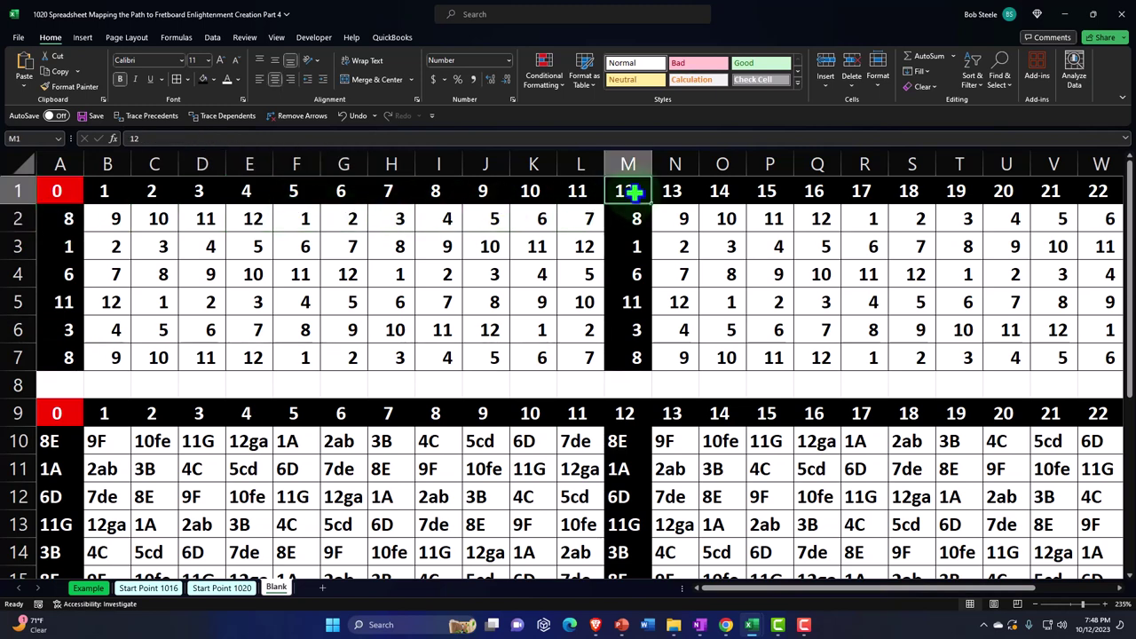
key("Right")
key("Right")
key("Right")
key("Right")
key("Right")
key("Right")
key("Right")
key("Right")
key("Right")
key("Right")
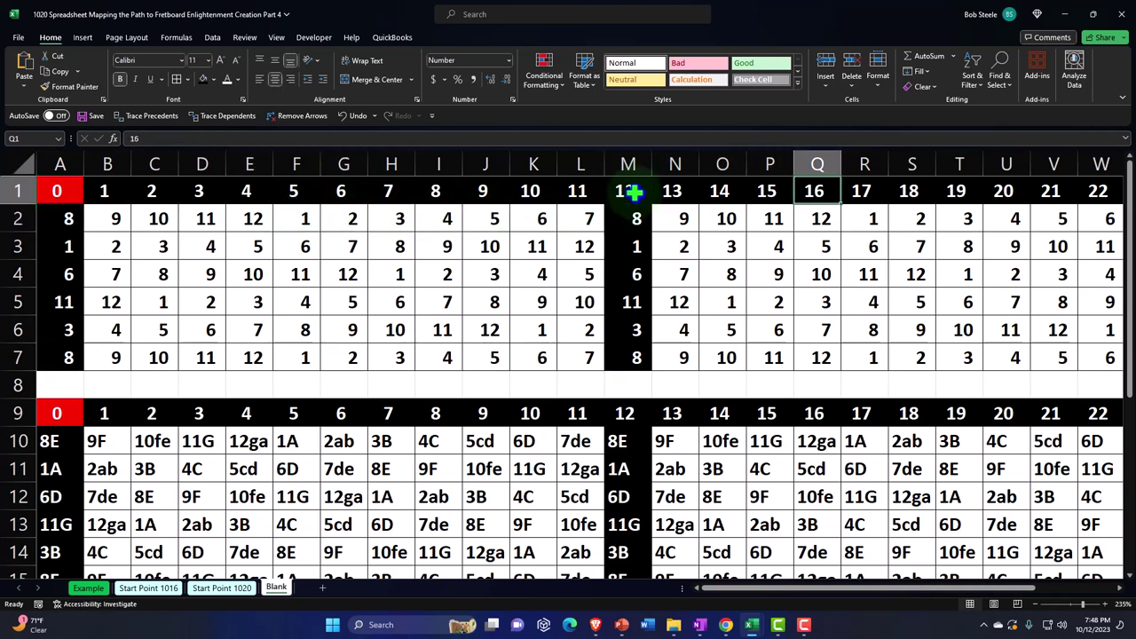
key("Right")
key("Right")
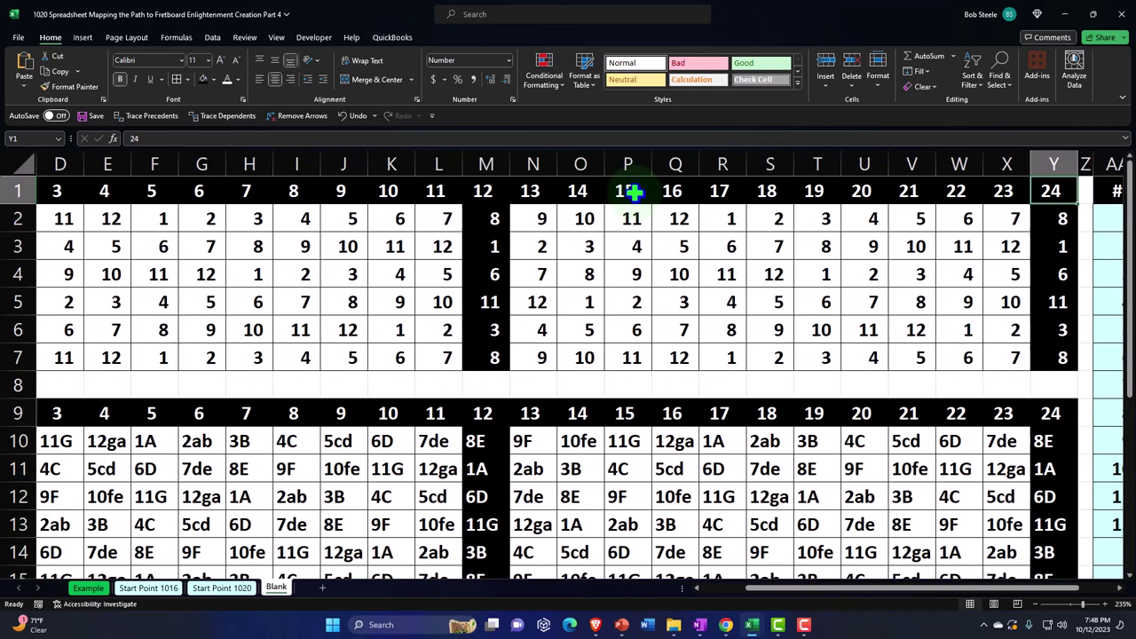
key("Left")
key("Left")
key("Left")
key("Left")
key("Left")
key("Left")
key("Left")
key("Left")
key("Left")
key("Left")
key("Left")
key("Left")
key("Left")
key("Left")
key("Left")
key("Left")
key("Left")
key("Left")
key("Left")
key("Left")
key("Left")
key("Left")
key("Left")
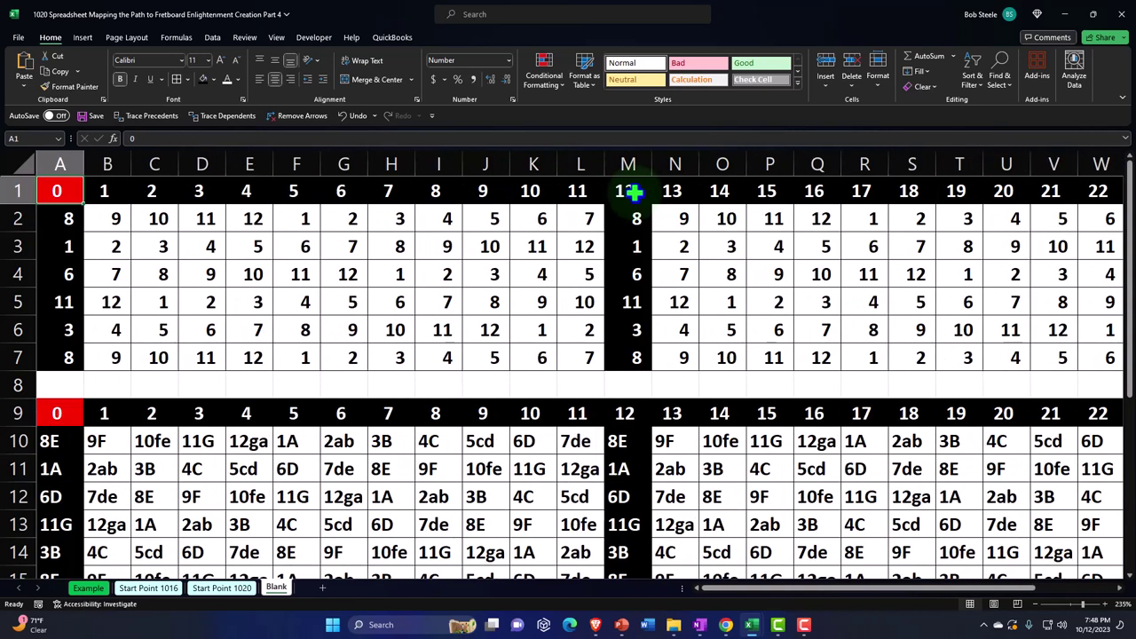
Step: Inspect the XLOOKUP formula in B10 of the lower fretboard against the number fretboard above, leaving it as is
scroll(444, 325, "down", 2)
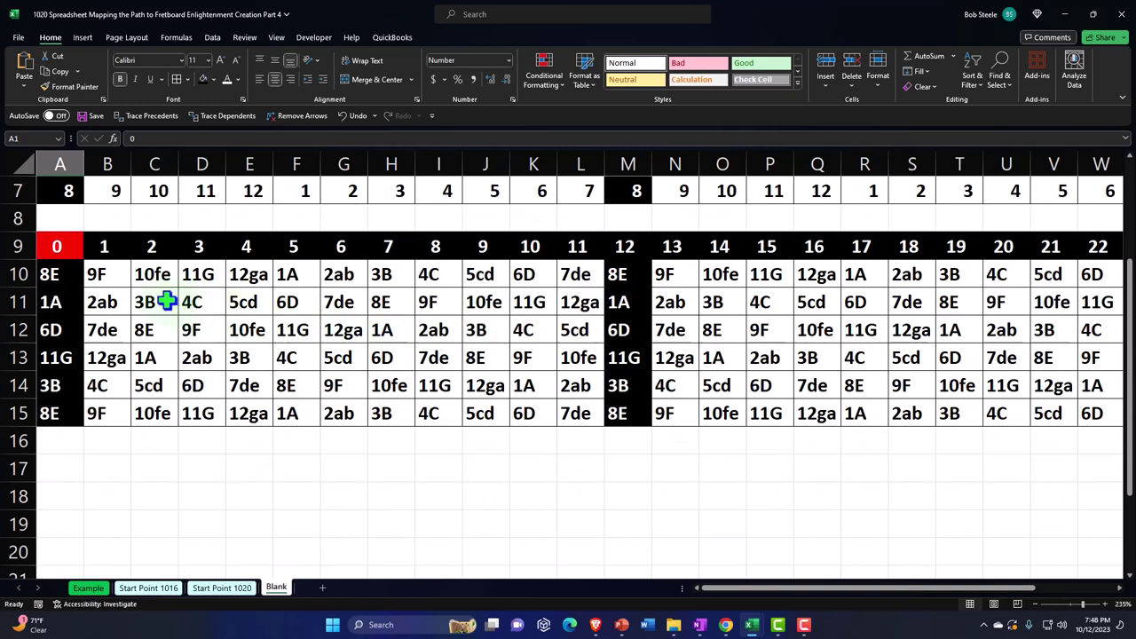
double_click(108, 276)
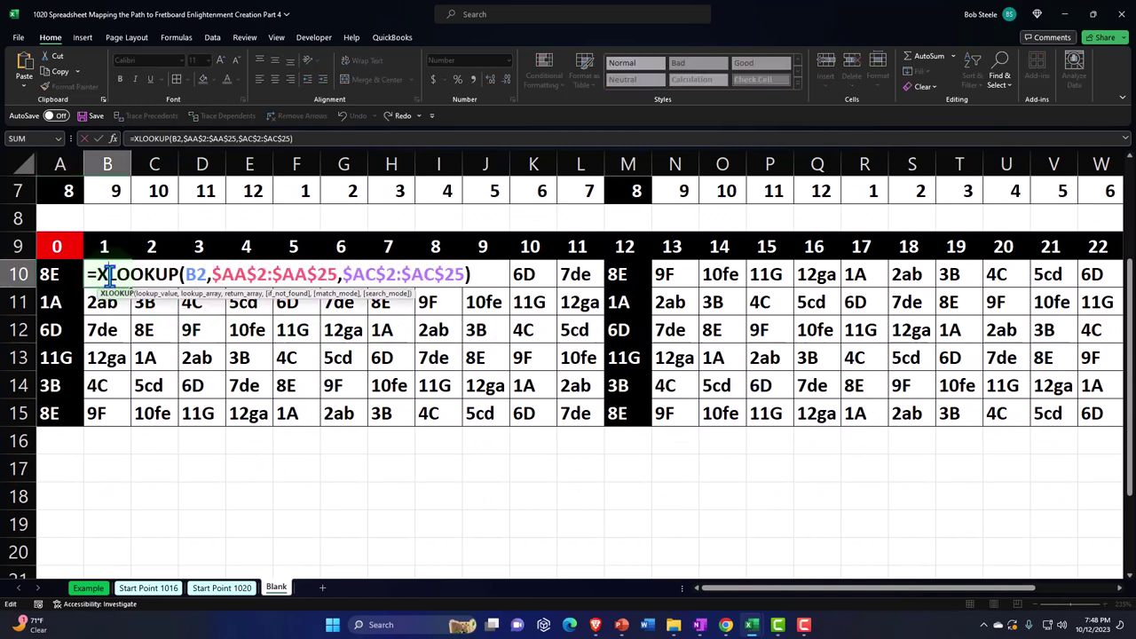
key("Return")
scroll(108, 276, "up", 2)
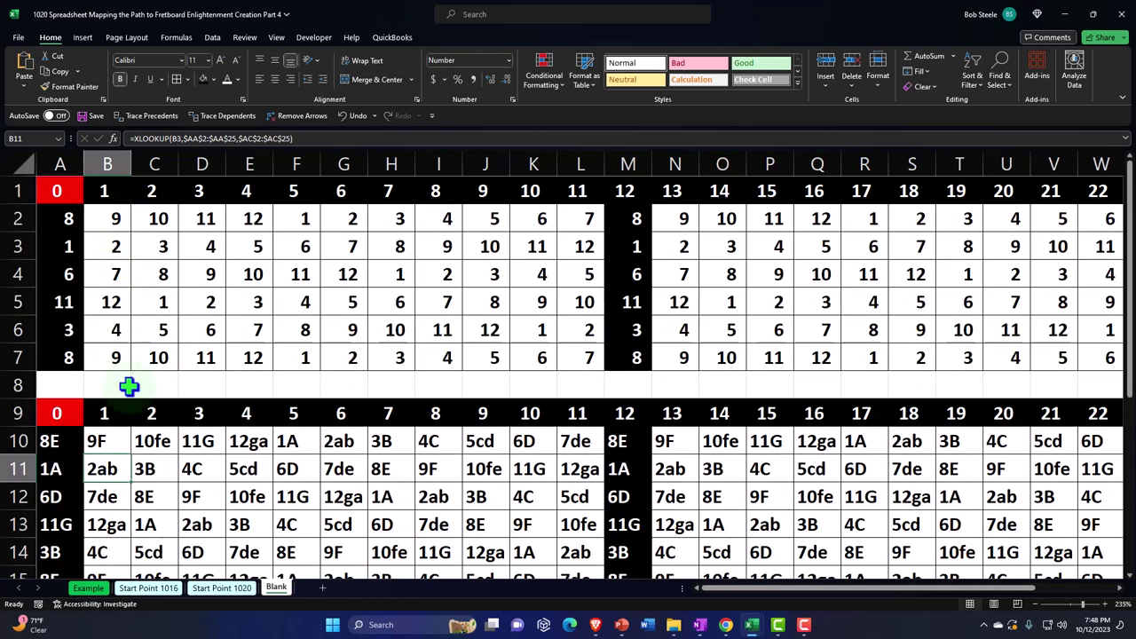
left_click(104, 441)
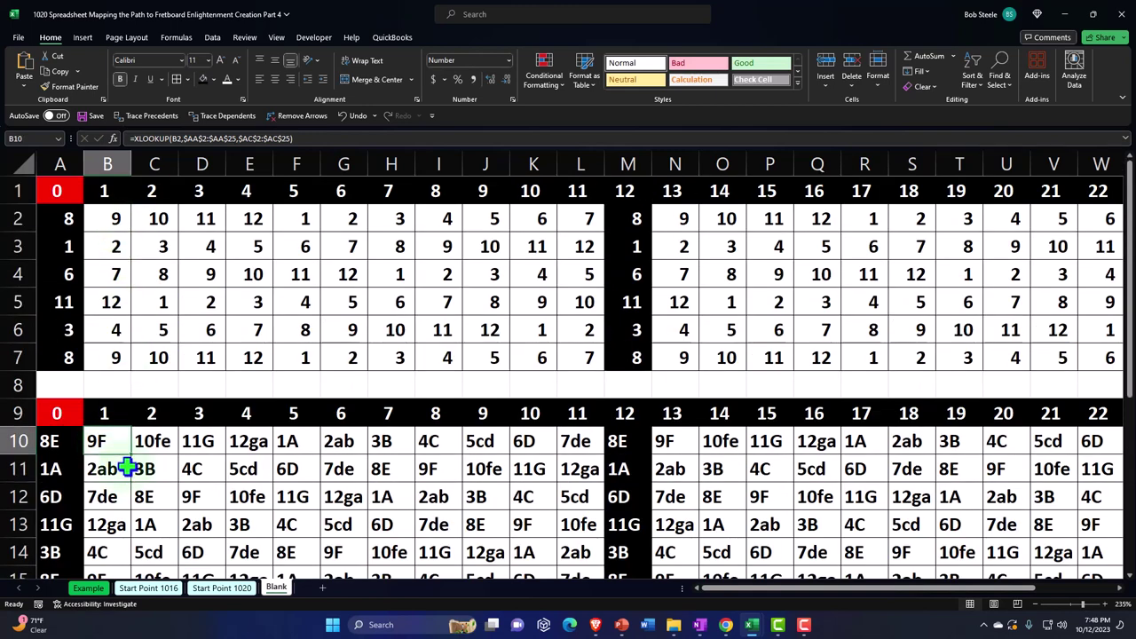
scroll(127, 467, "down", 1)
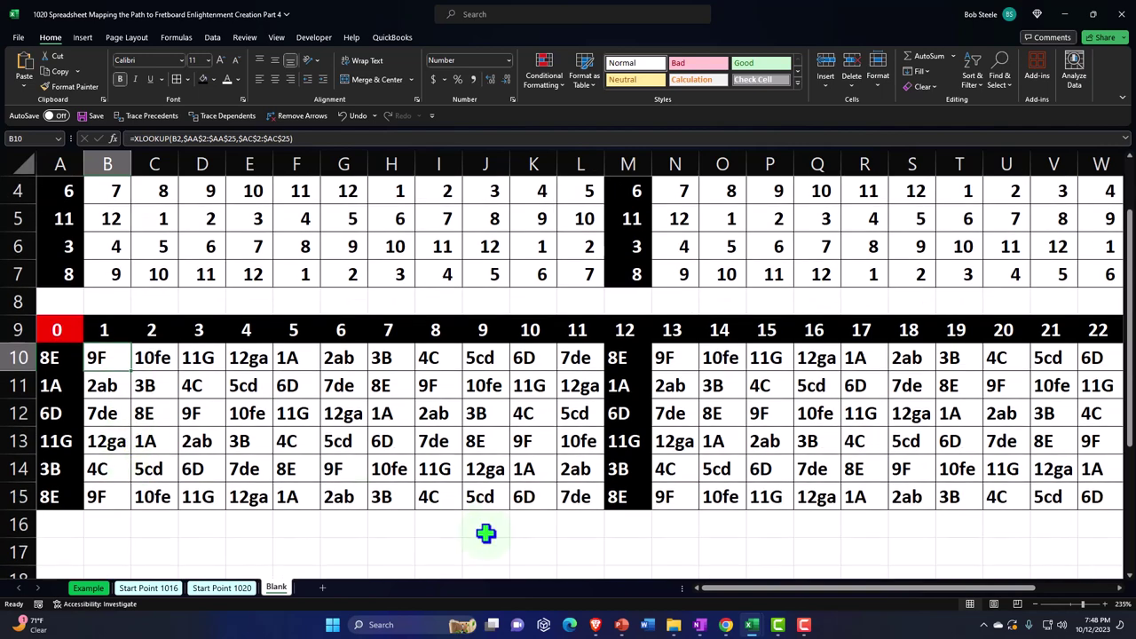
Step: Review the sheet from fret 24 past the note key to the empty columns up to AK
left_click_drag(723, 594, 888, 598)
left_click(948, 224)
scroll(952, 258, "up", 1)
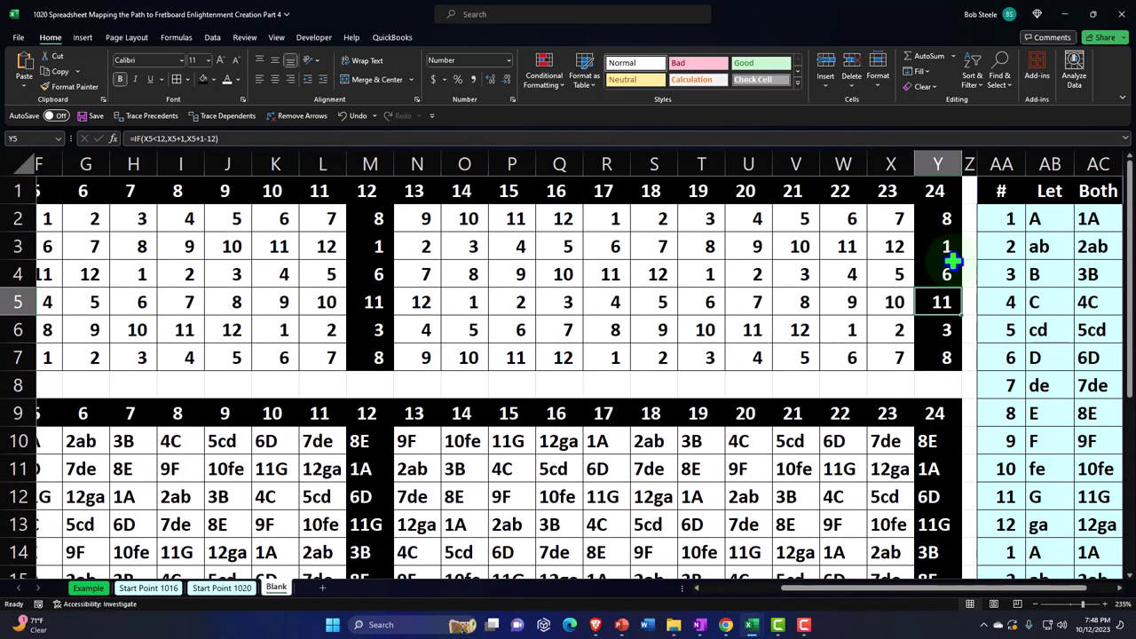
key("Right")
key("Right")
key("Right")
key("Right")
key("Right")
key("Right")
key("Right")
key("Right")
key("Right")
key("Right")
key("Right")
key("Right")
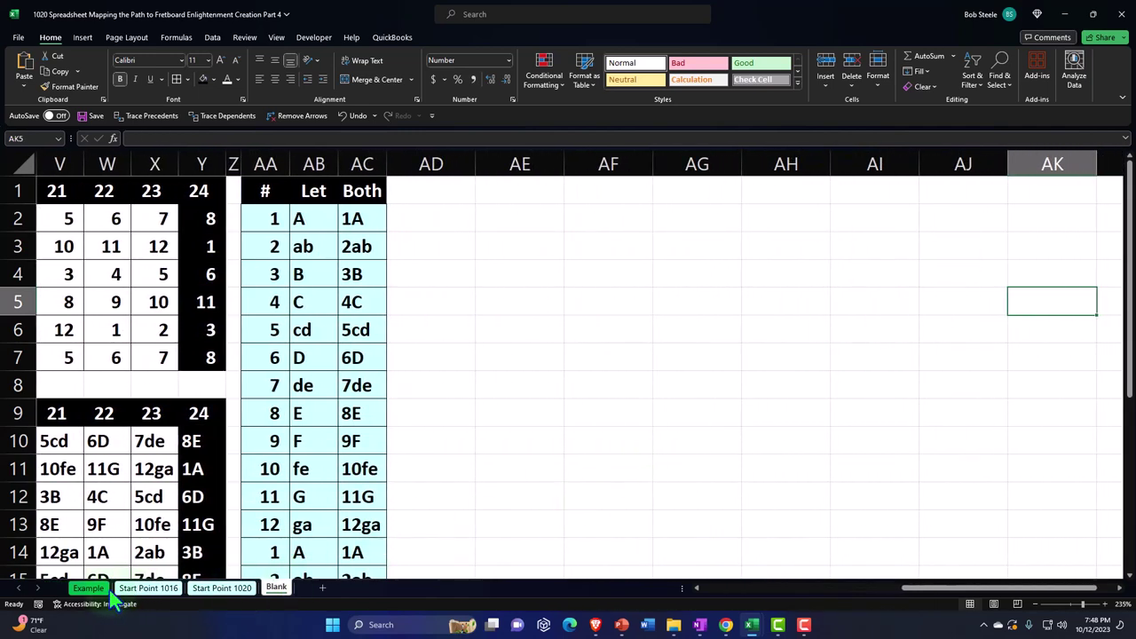
Step: Switch to the Example worksheet and select cell P3 in its number fretboard
left_click(88, 588)
scroll(574, 459, "up", 4)
left_click(701, 242)
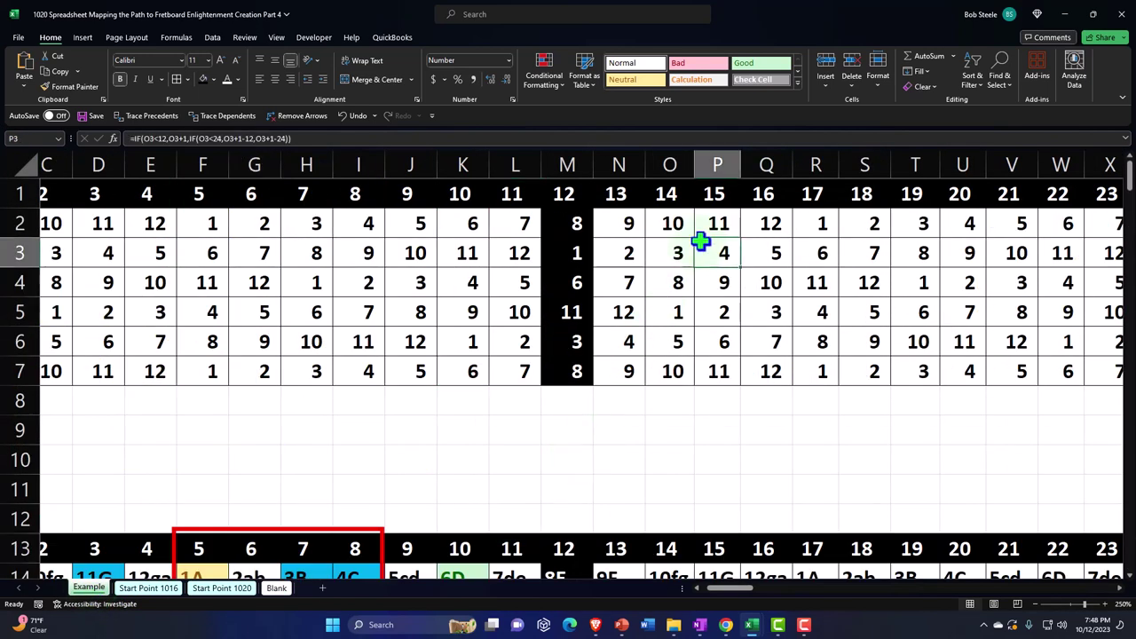
Step: Review the Example sheet from the number fretboard across to the scale tables and inspect the formula in AG4
key("Right")
key("Right")
key("Right")
key("Right")
key("Right")
key("Right")
key("Right")
key("Right")
key("Right")
key("Right")
key("Right")
key("Right")
key("Right")
key("Right")
key("Right")
key("Right")
key("Right")
key("Right")
key("Right")
key("Right")
key("Right")
key("Right")
key("Right")
key("Right")
key("Right")
key("Right")
key("Right")
key("Right")
key("Right")
key("Right")
key("Right")
left_click(423, 271)
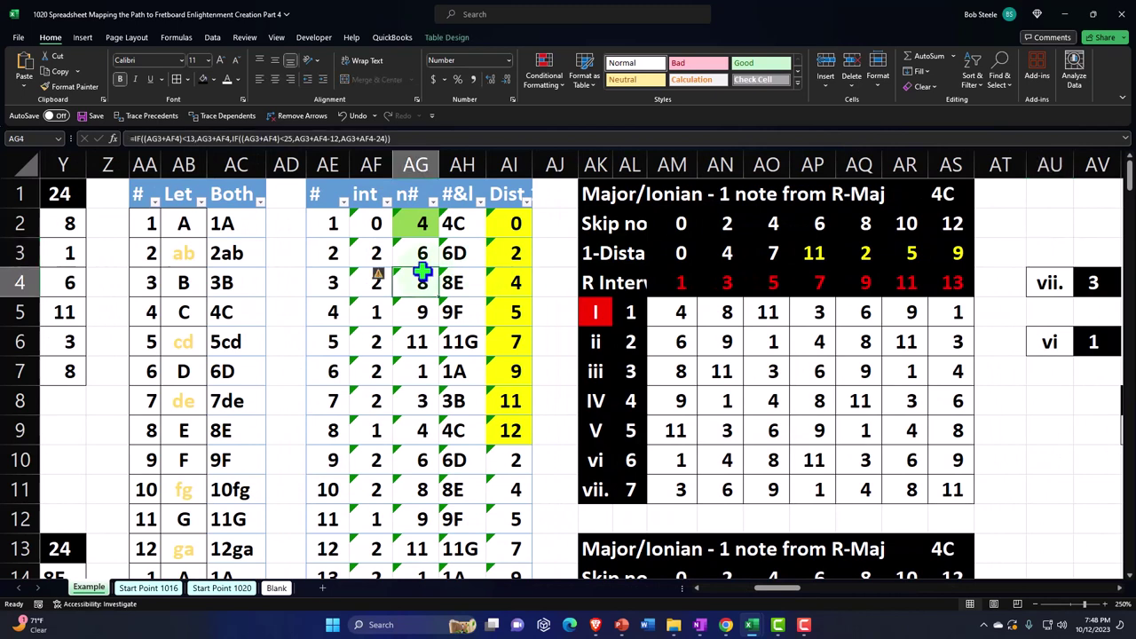
Step: Examine the Major/Ionian number table in AK1:AS11, its distance formula in AP3, and the lookup formula in AO17 of the lettered table
left_click_drag(596, 191, 935, 486)
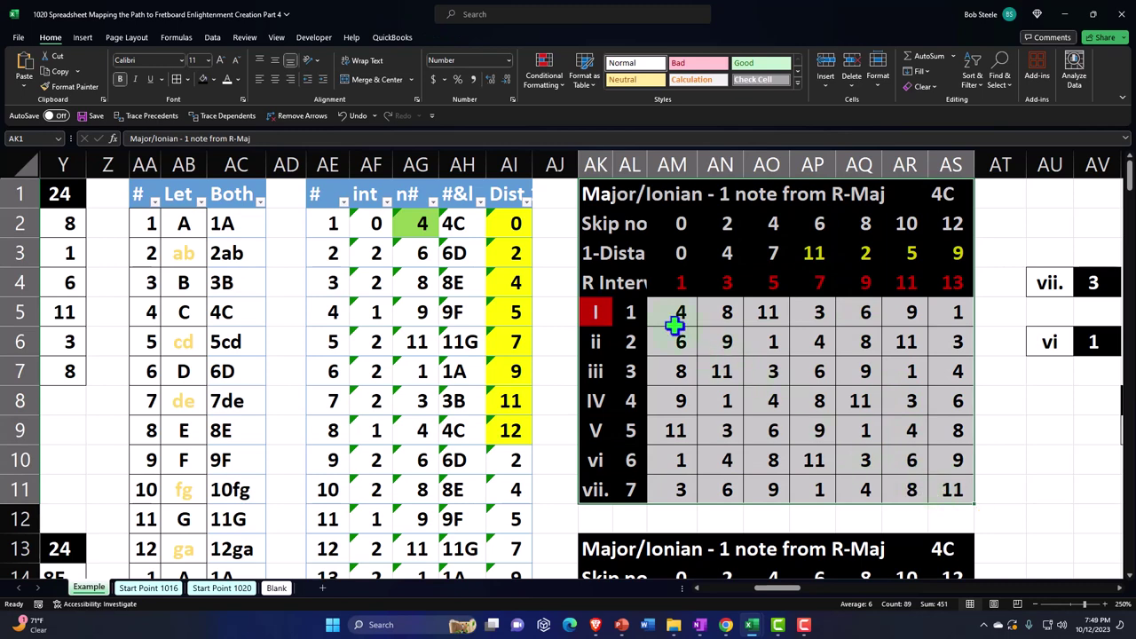
left_click(638, 313)
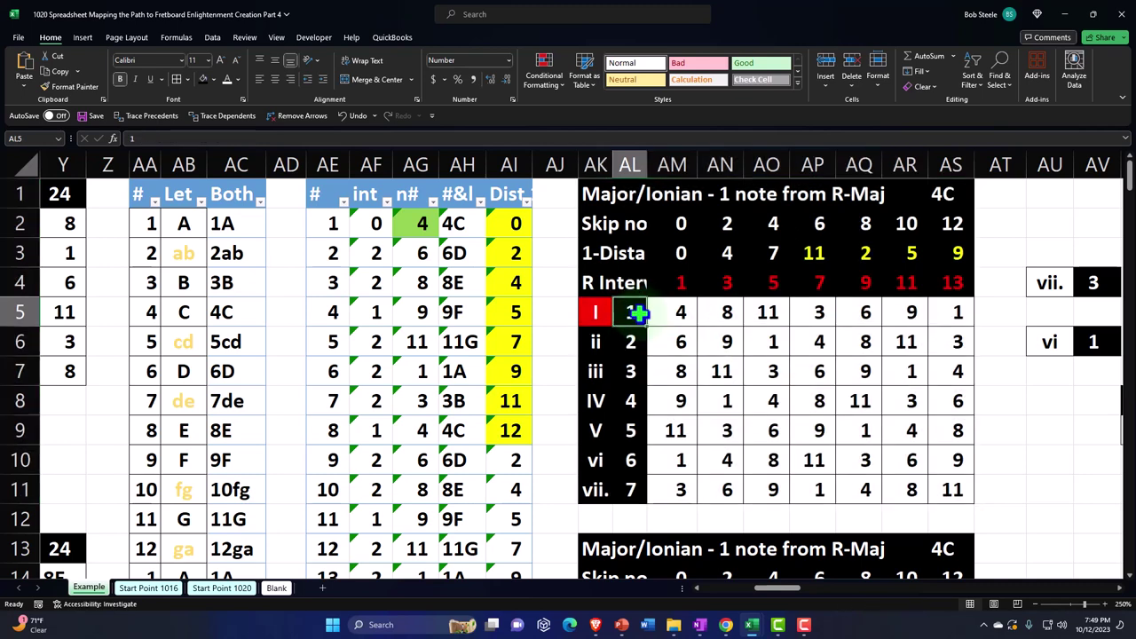
left_click(812, 253)
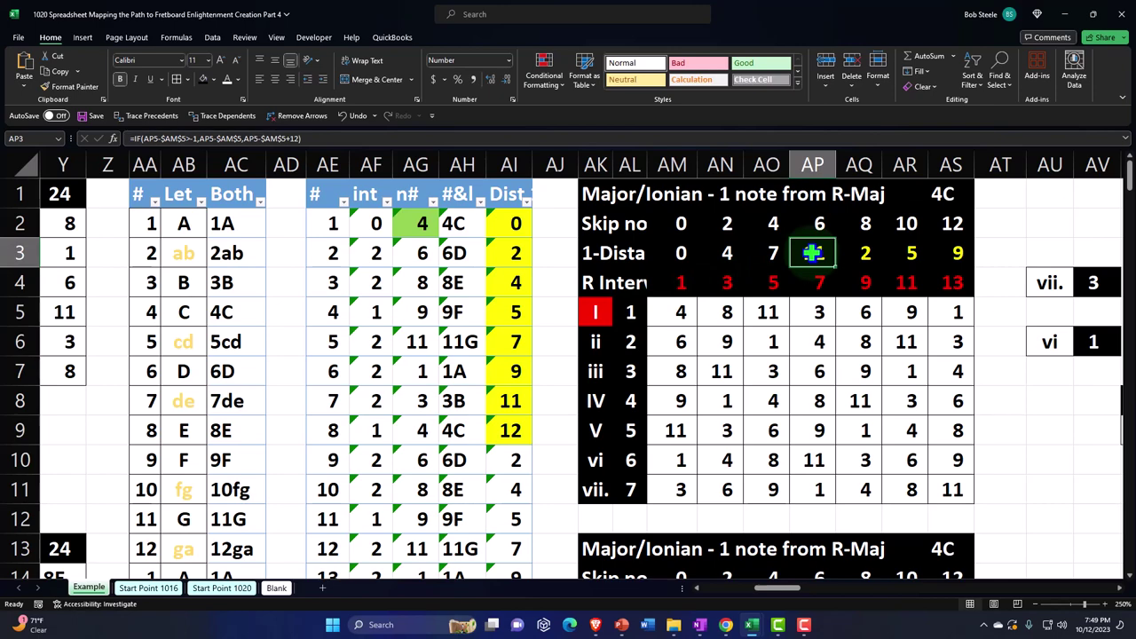
scroll(775, 312, "down", 2)
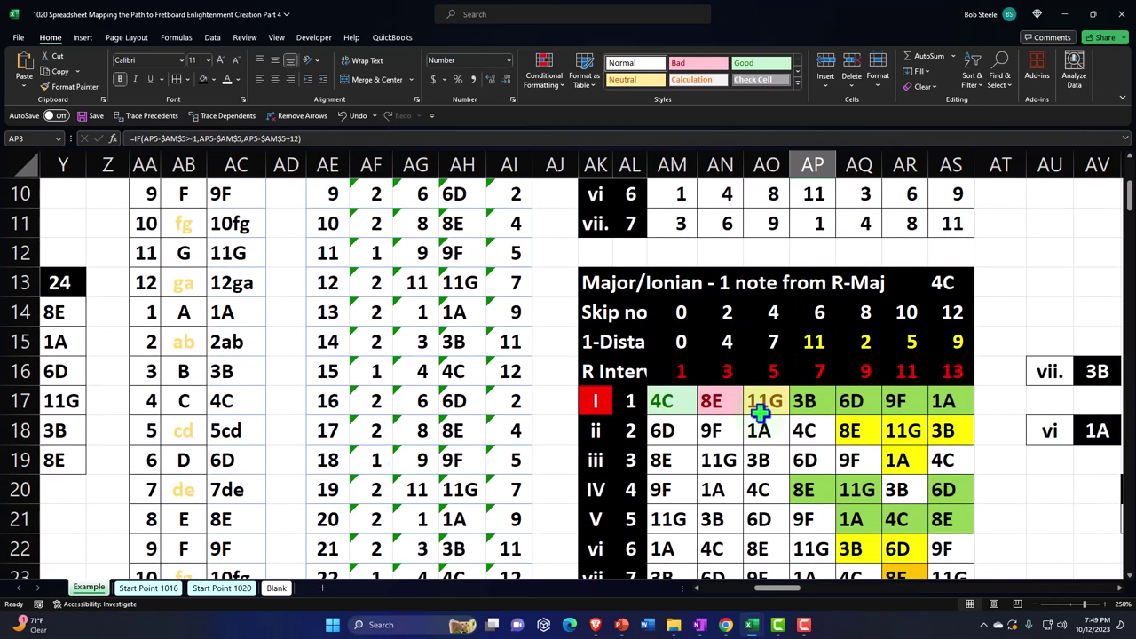
left_click(760, 405)
scroll(760, 408, "down", 1)
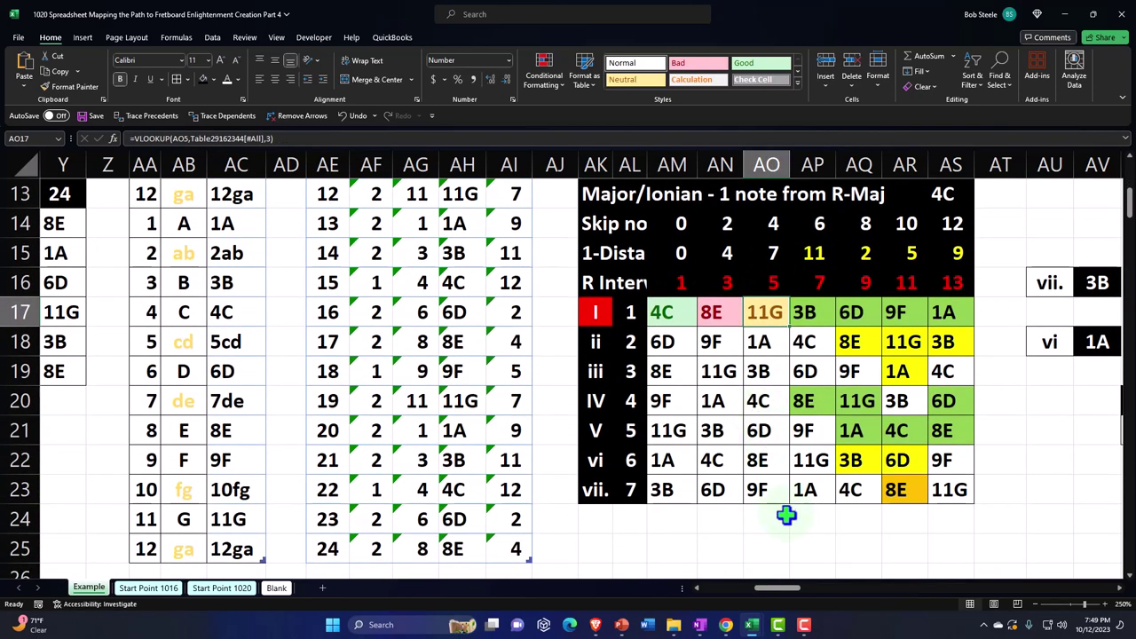
Step: Hide columns M through AJ so the fretboards sit directly beside the Major/Ionian tables, and compare the lettered versions
left_click_drag(791, 589, 737, 594)
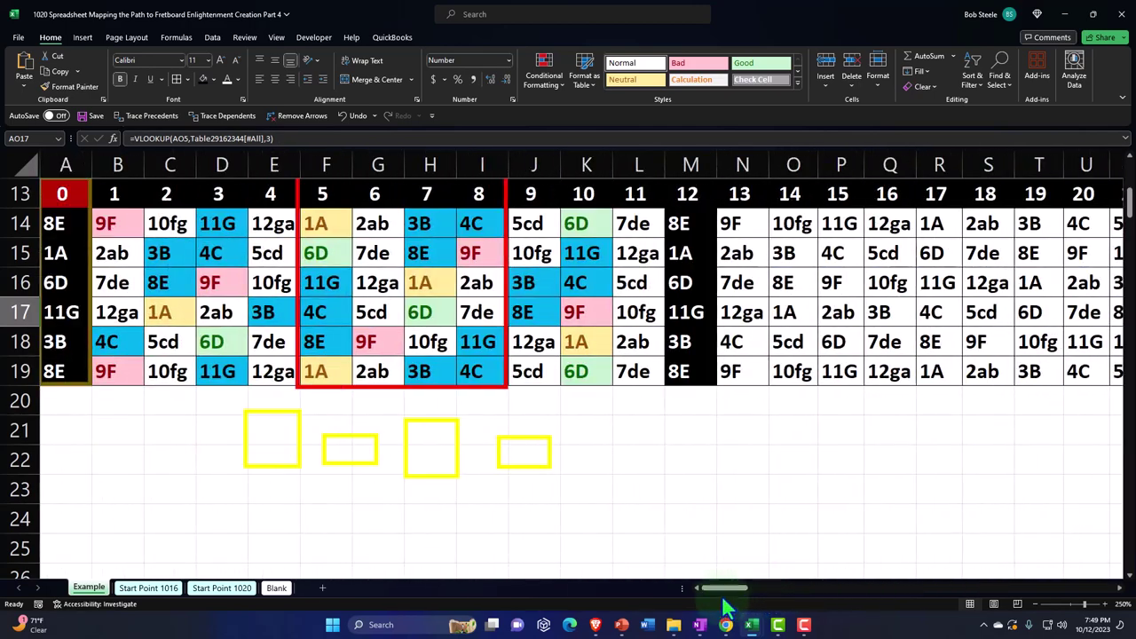
scroll(672, 476, "up", 4)
left_click_drag(691, 165, 553, 273)
right_click(545, 275)
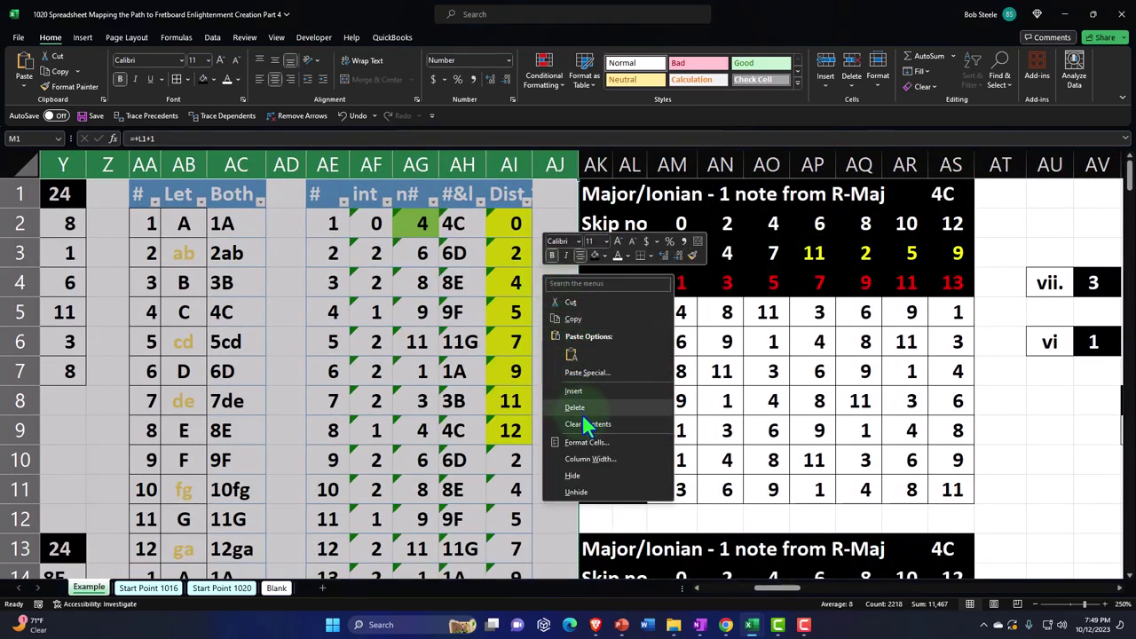
left_click(572, 476)
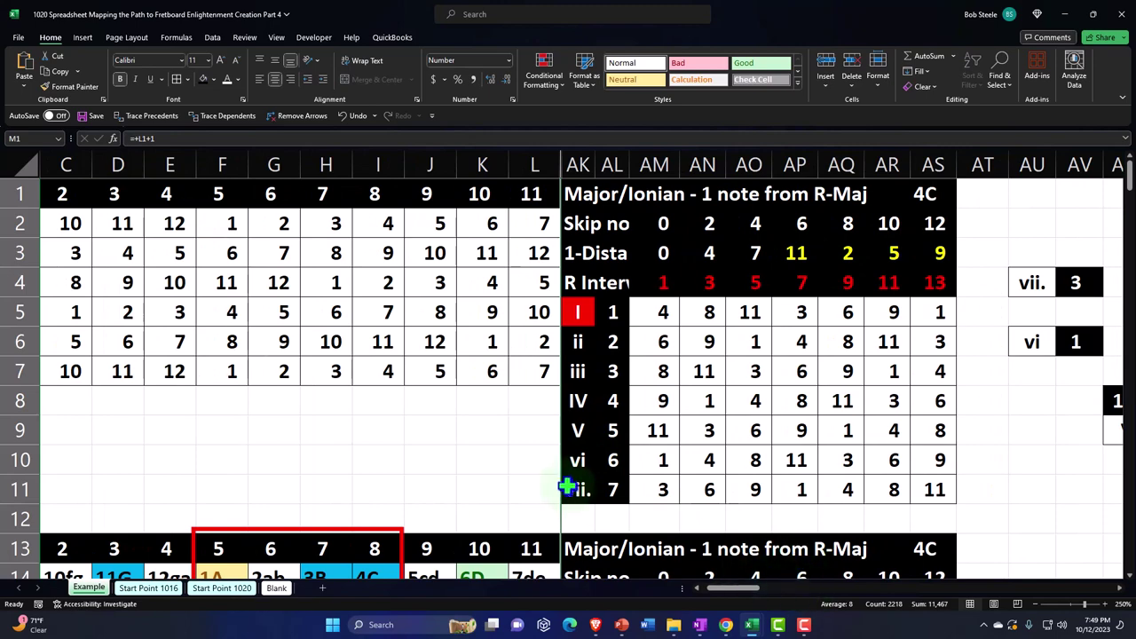
scroll(568, 479, "down", 4)
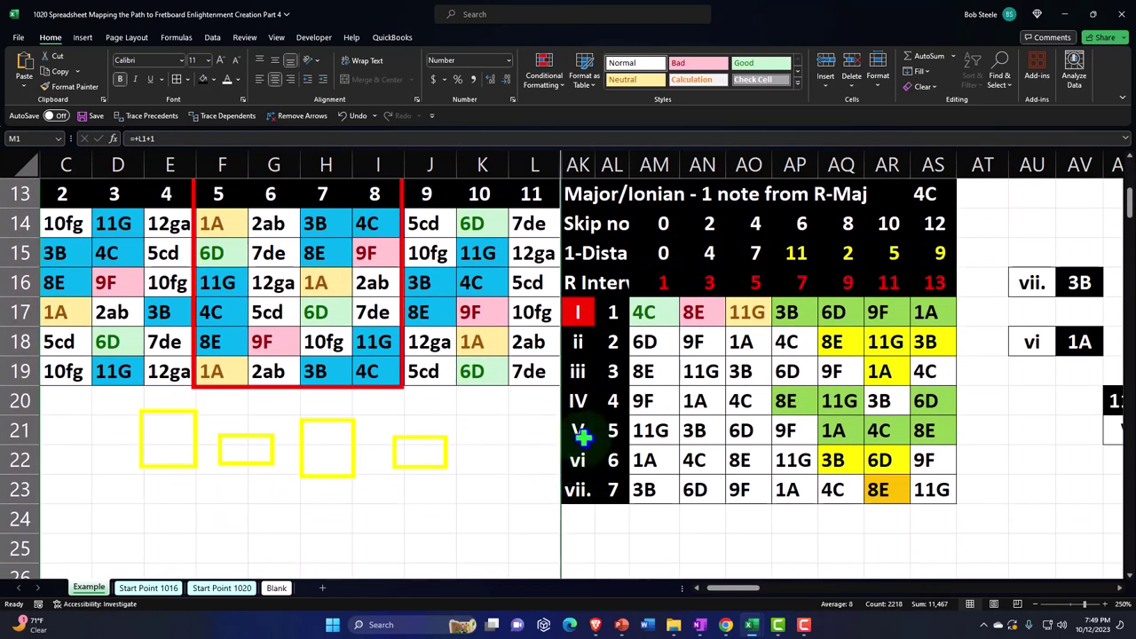
Step: Unhide the columns between L and AK on the Example sheet
left_click(537, 164)
left_click_drag(537, 164, 597, 171)
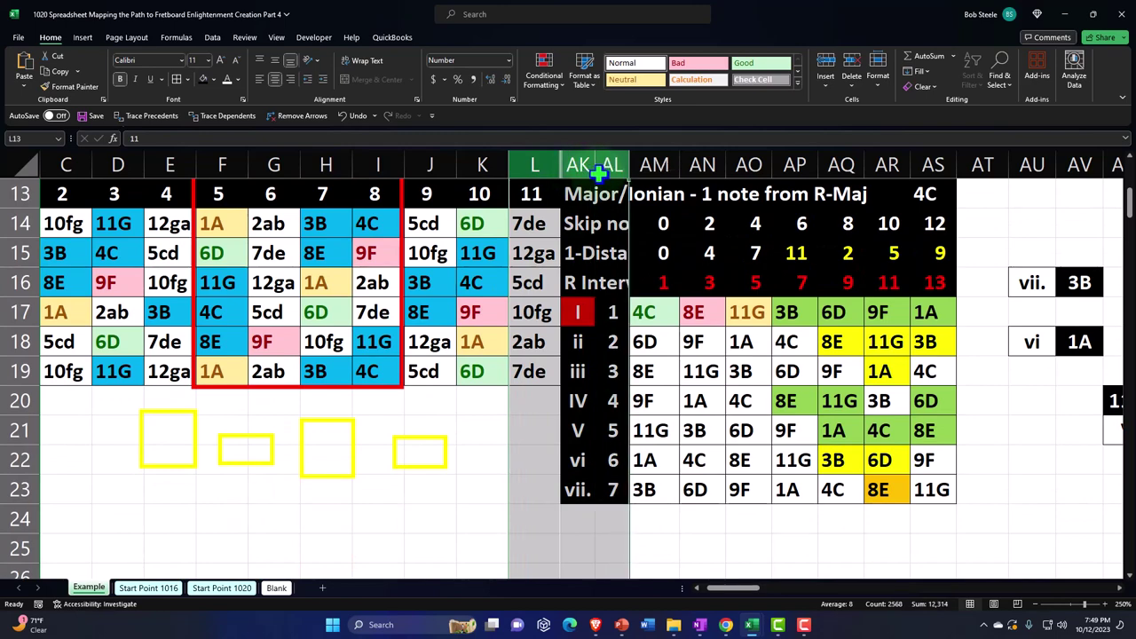
right_click(580, 259)
left_click(611, 471)
Step: Switch to the Blank worksheet and narrow column AD to a thin spacer beside the note key
left_click(286, 589)
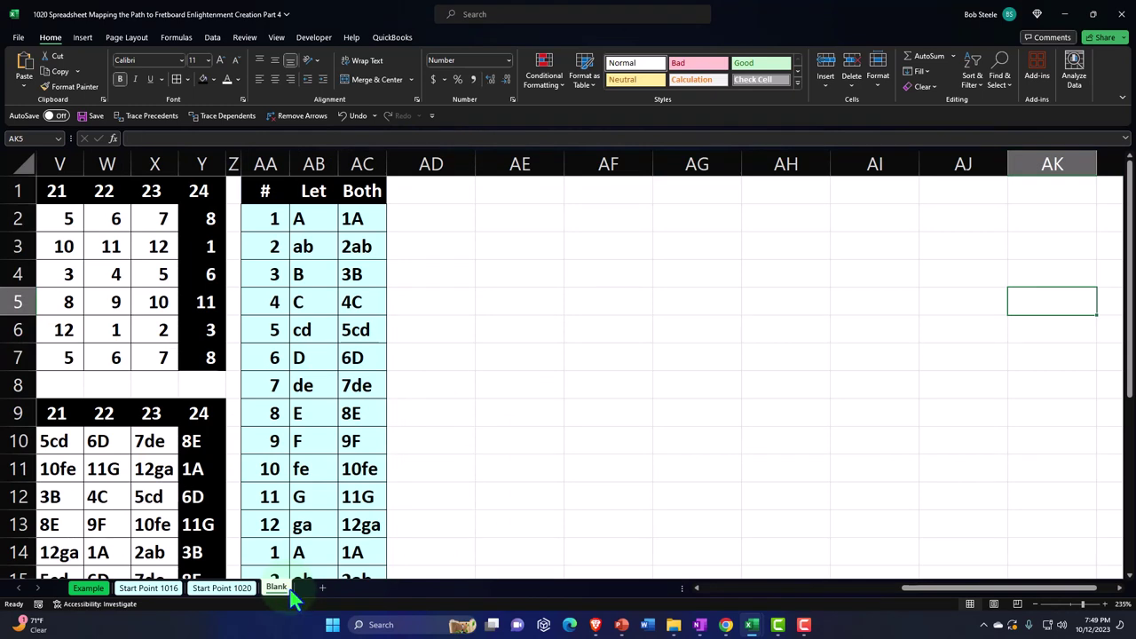
key("Left")
key("Left")
key("Left")
key("Left")
key("Left")
key("Left")
key("Left")
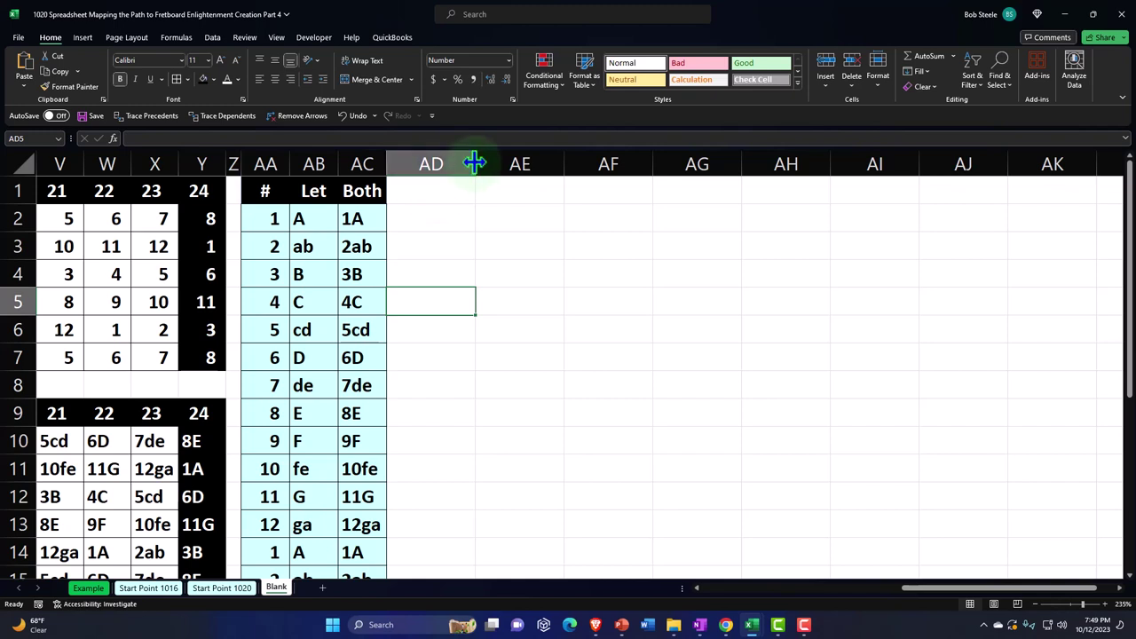
left_click_drag(474, 163, 401, 165)
Step: Enter the column headers # in AE1 and Formula in AF1
left_click(440, 184)
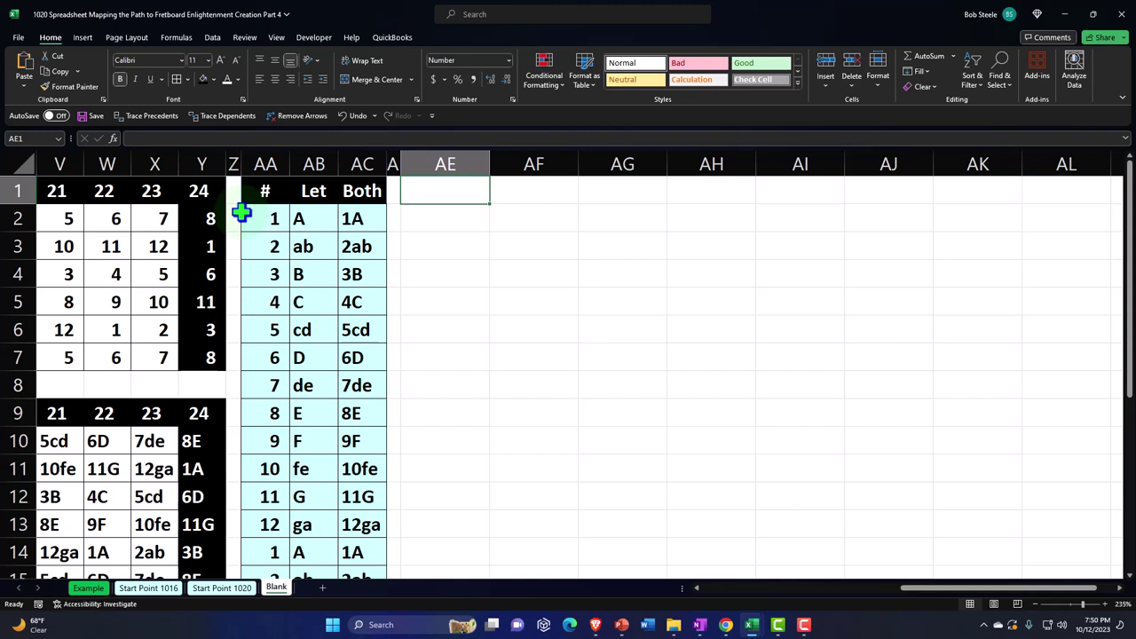
type("#")
key("Tab")
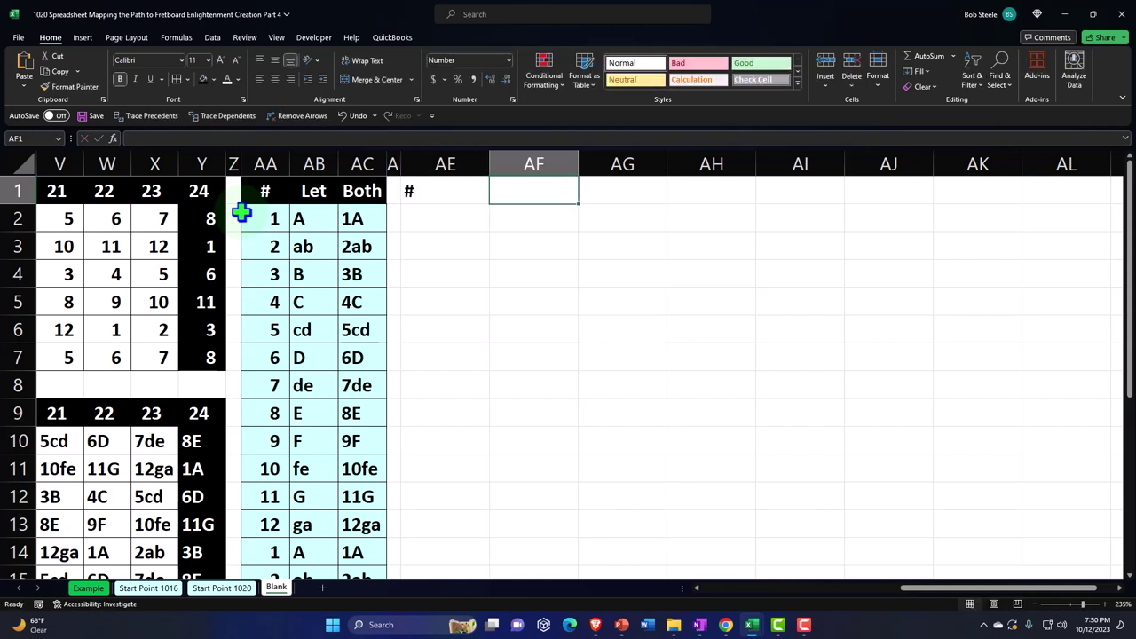
type("In")
key("BackSpace")
key("BackSpace")
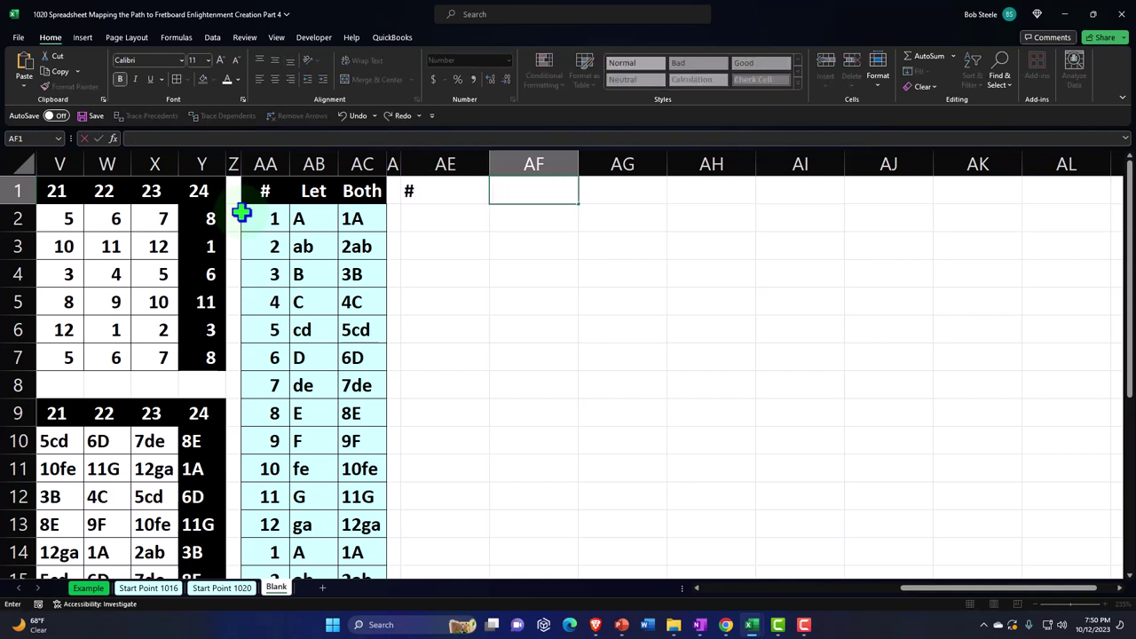
type("Formula")
key("Tab")
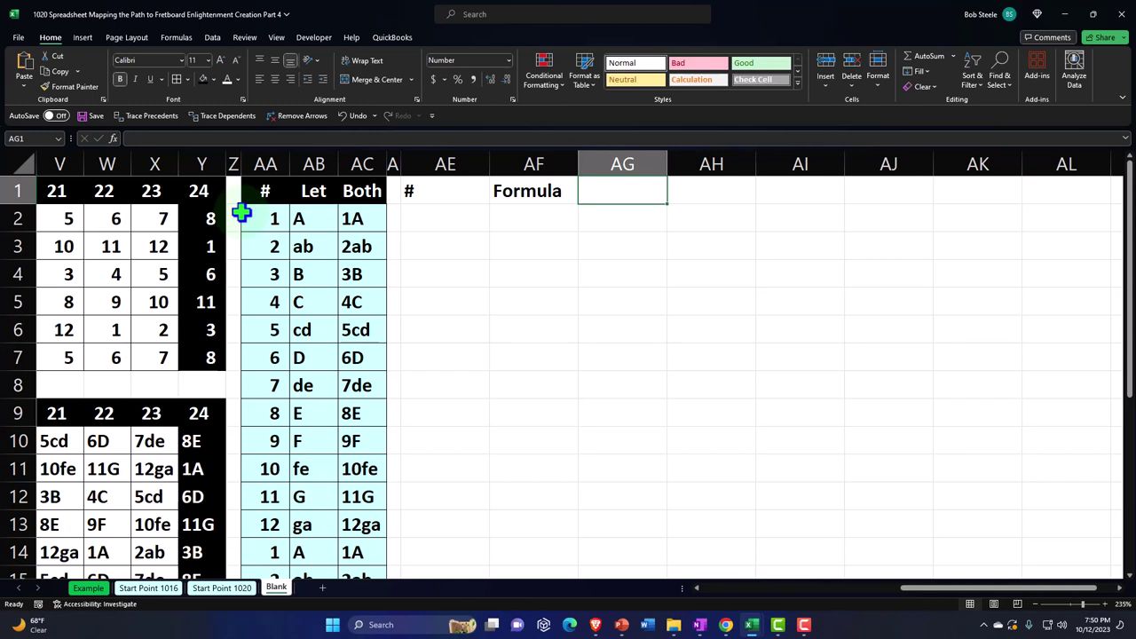
Step: Enter the column headers Note # in AG1 and Note # & L in AH1
type("Note")
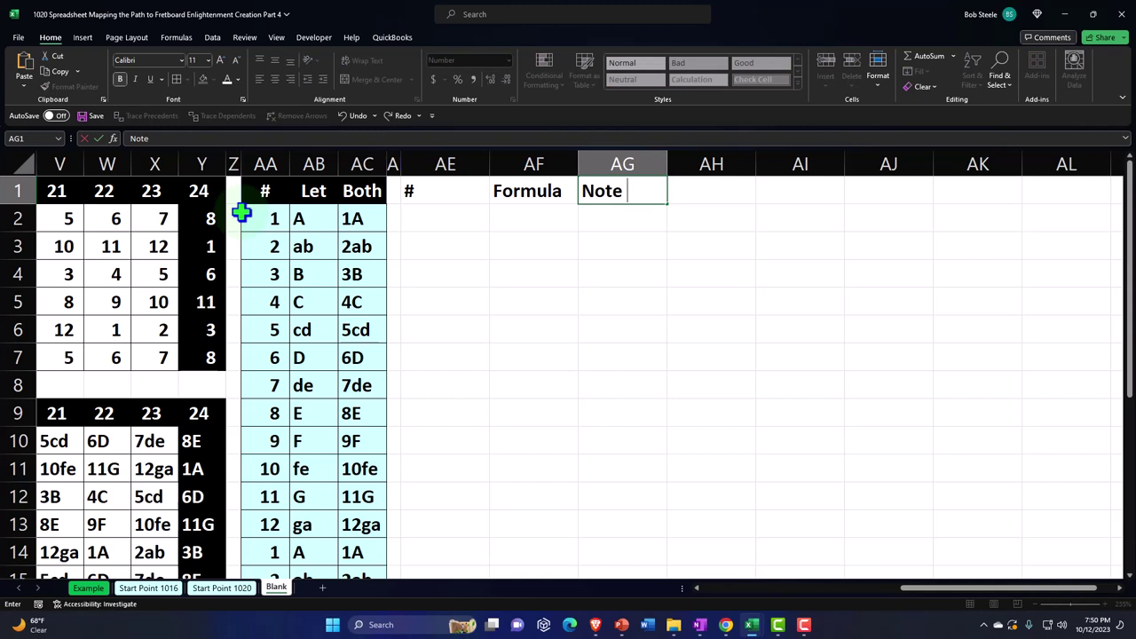
type(" #")
key("Tab")
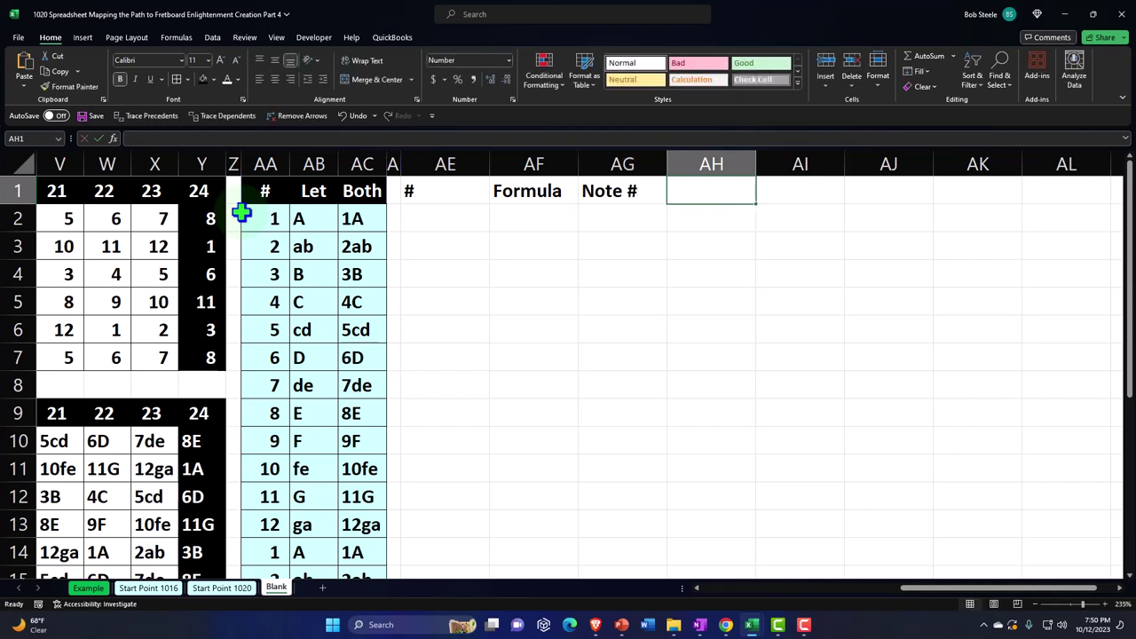
type("Note")
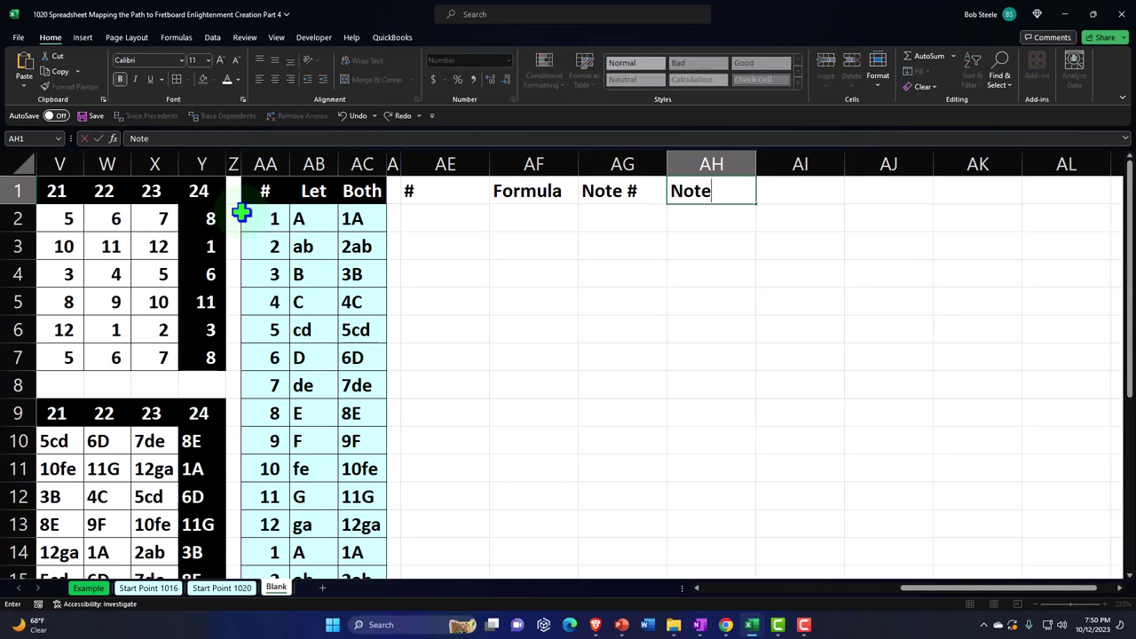
type(" # &L")
key("BackSpace")
type("L")
key("Return")
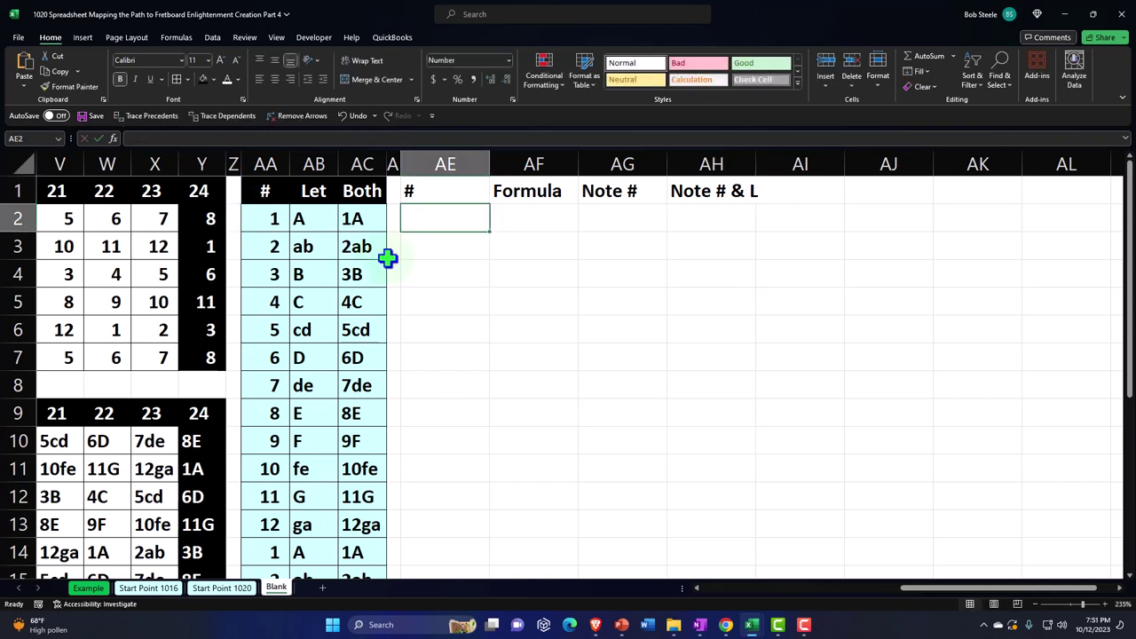
left_click(801, 197)
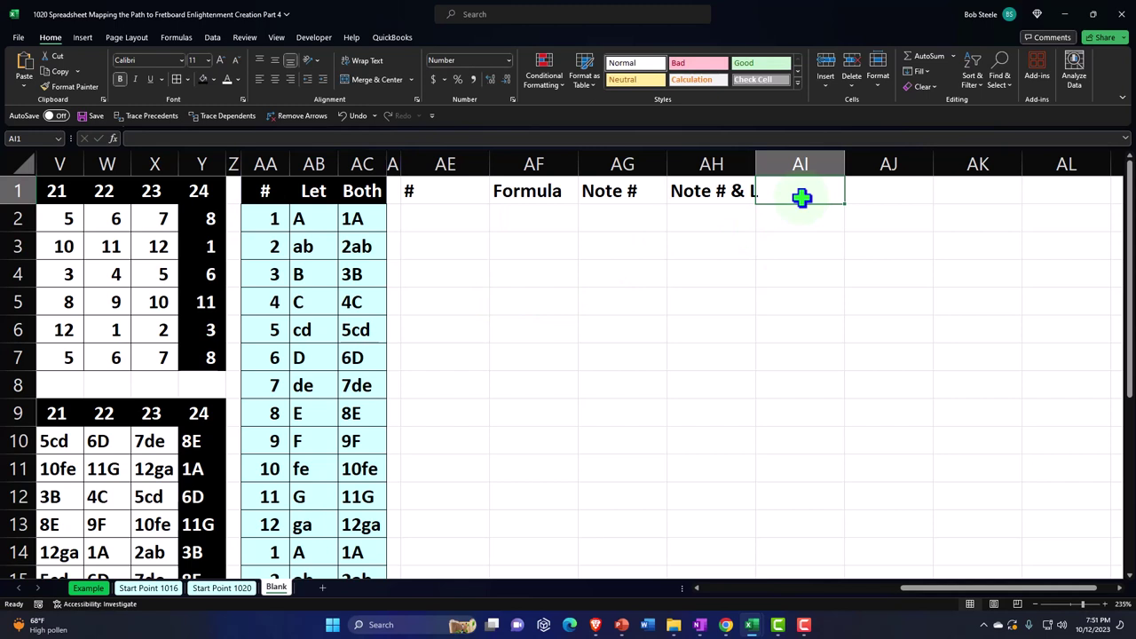
type("Distance")
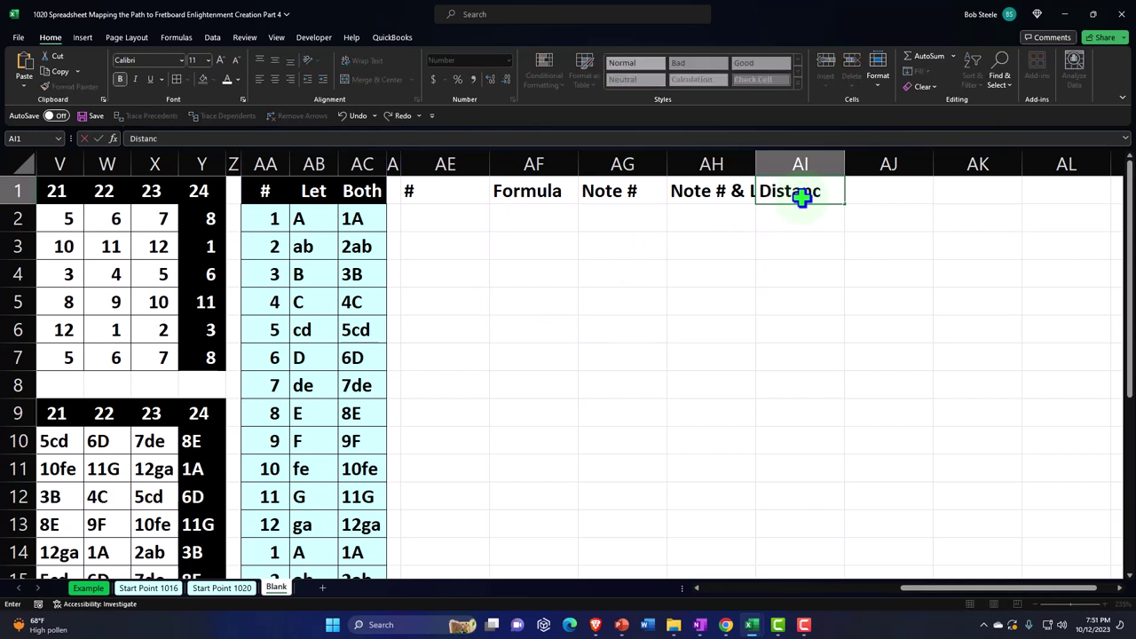
key("BackSpace")
key("BackSpace")
key("BackSpace")
key("BackSpace")
key("BackSpace")
key("BackSpace")
key("BackSpace")
key("BackSpace")
Step: Enter Interval From Root as the column header in AI1
type("Interuule From Ru")
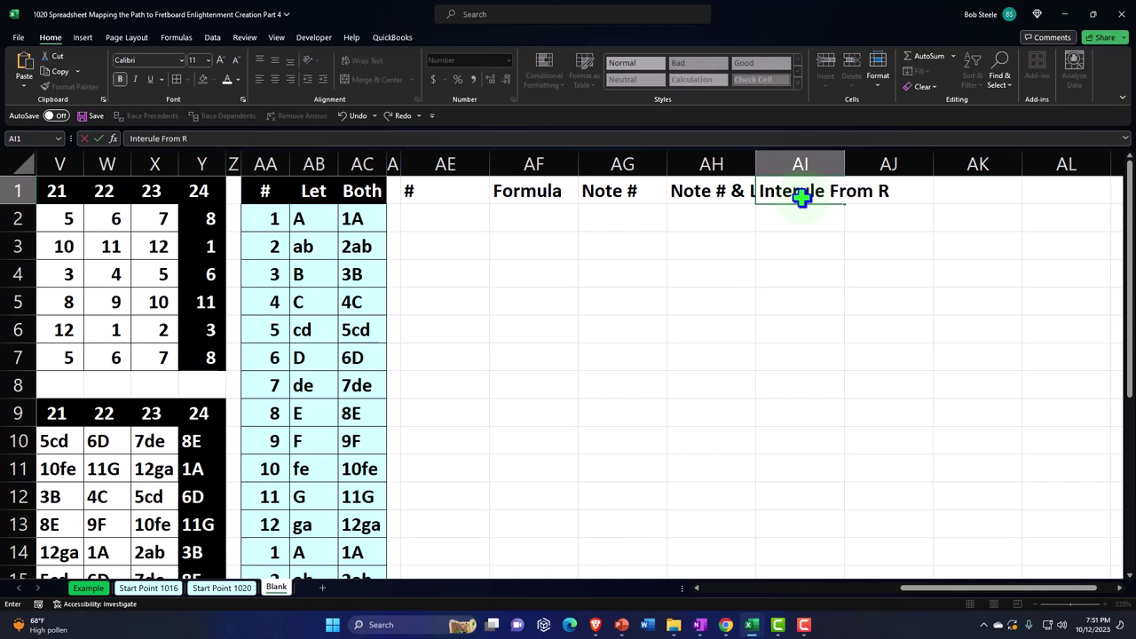
key("BackSpace")
key("BackSpace")
type("Rute")
key("Return")
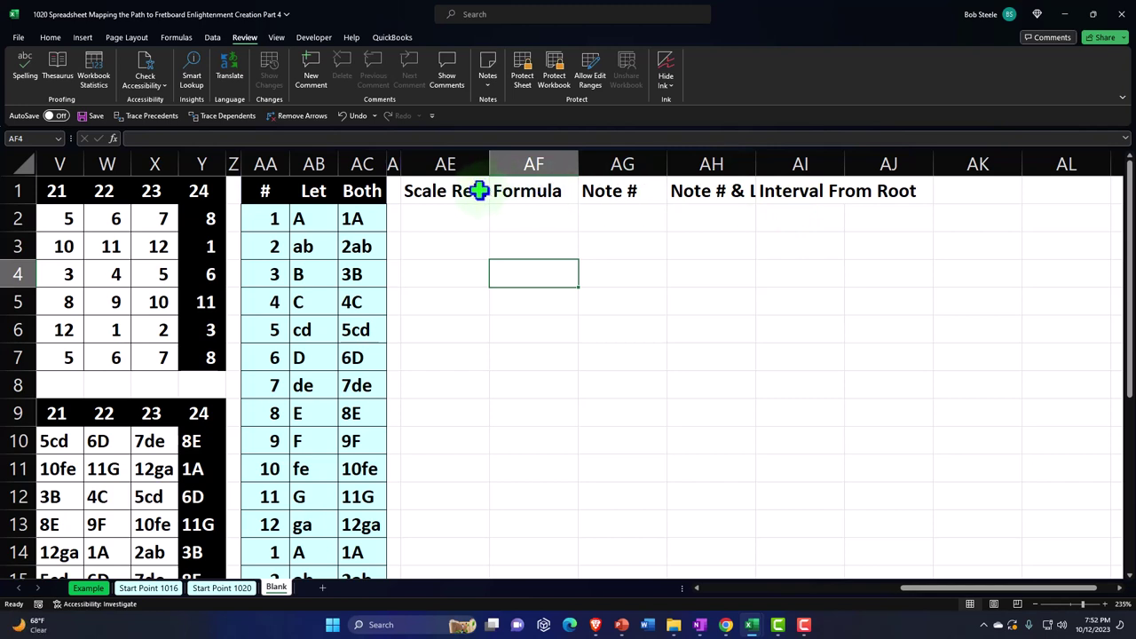
Step: Check the new row 1 headers and extend the one in AH1 to Note # & Letter
left_click(480, 190)
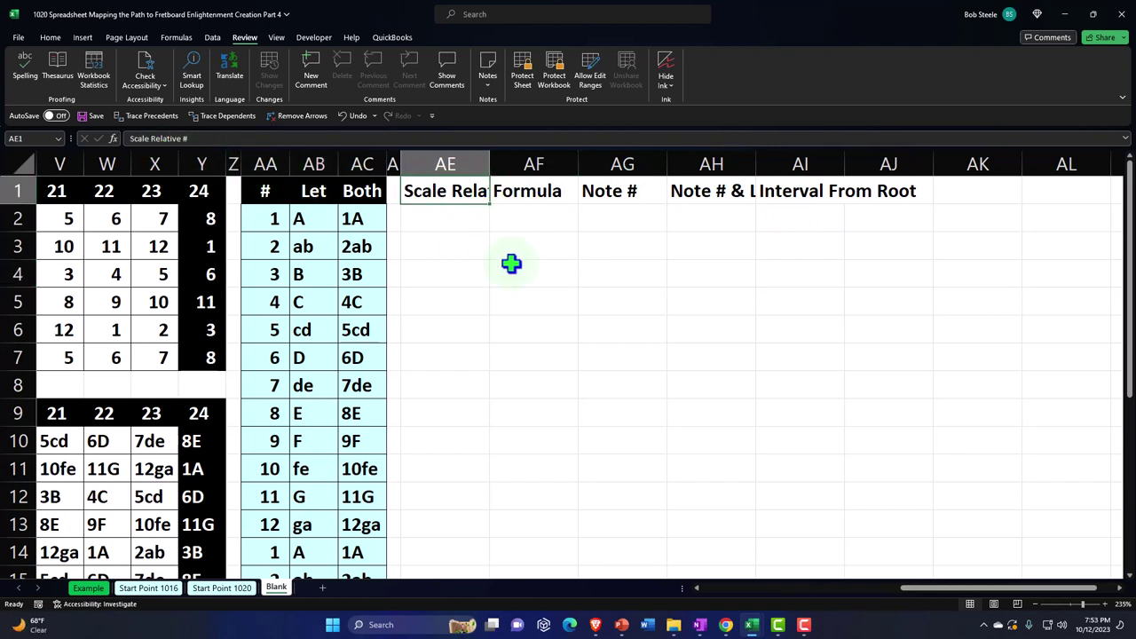
key("Right")
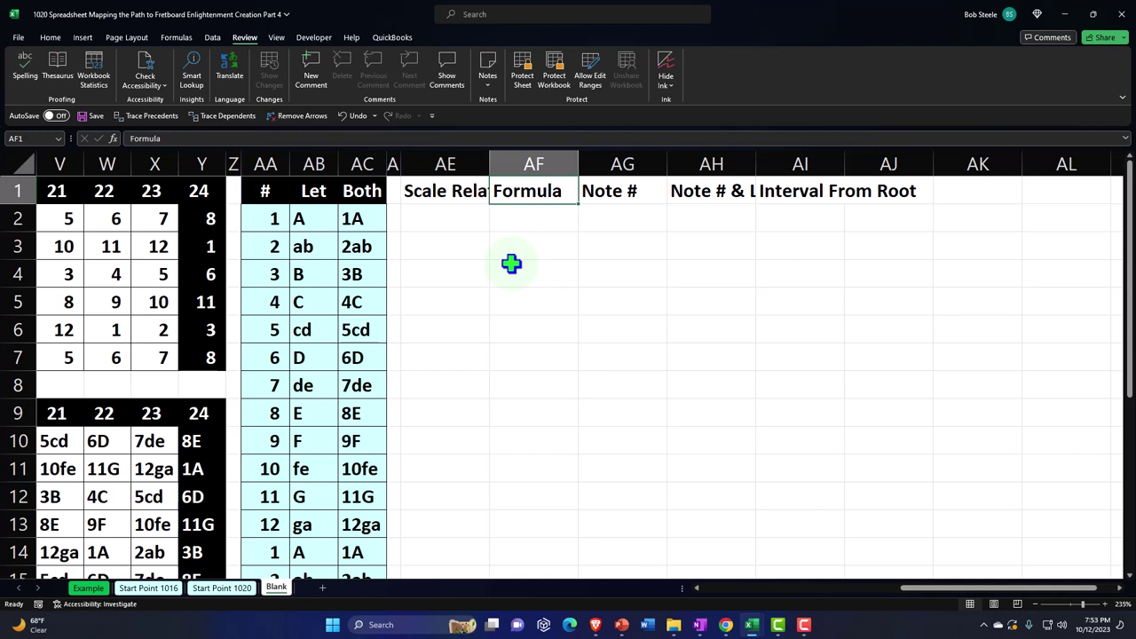
key("Right")
key("Right")
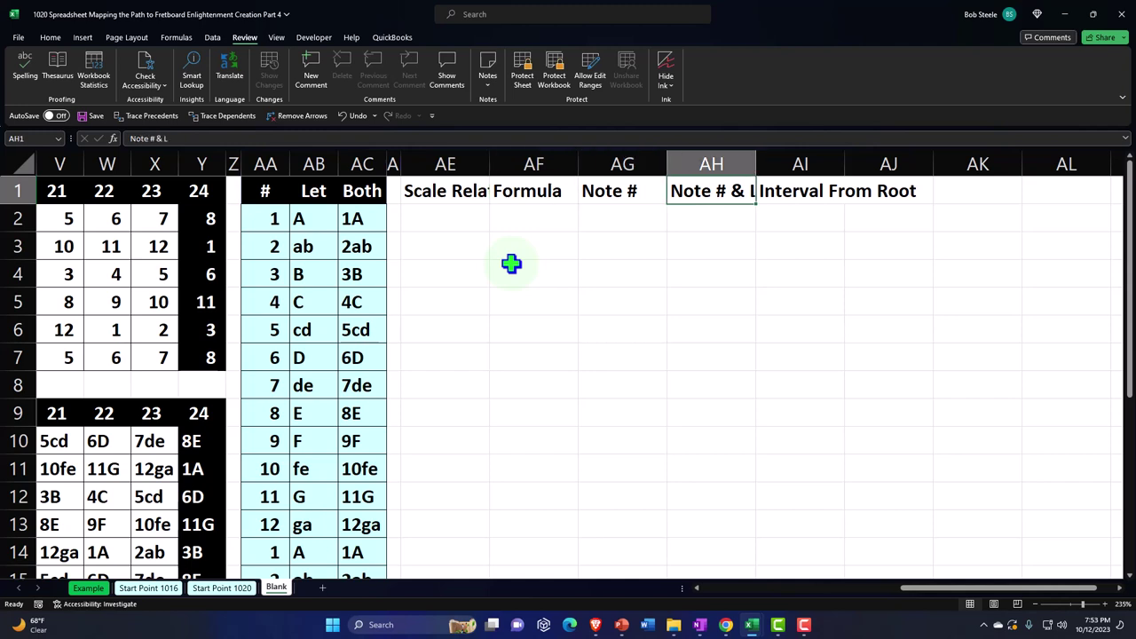
left_click(191, 139)
type("etter")
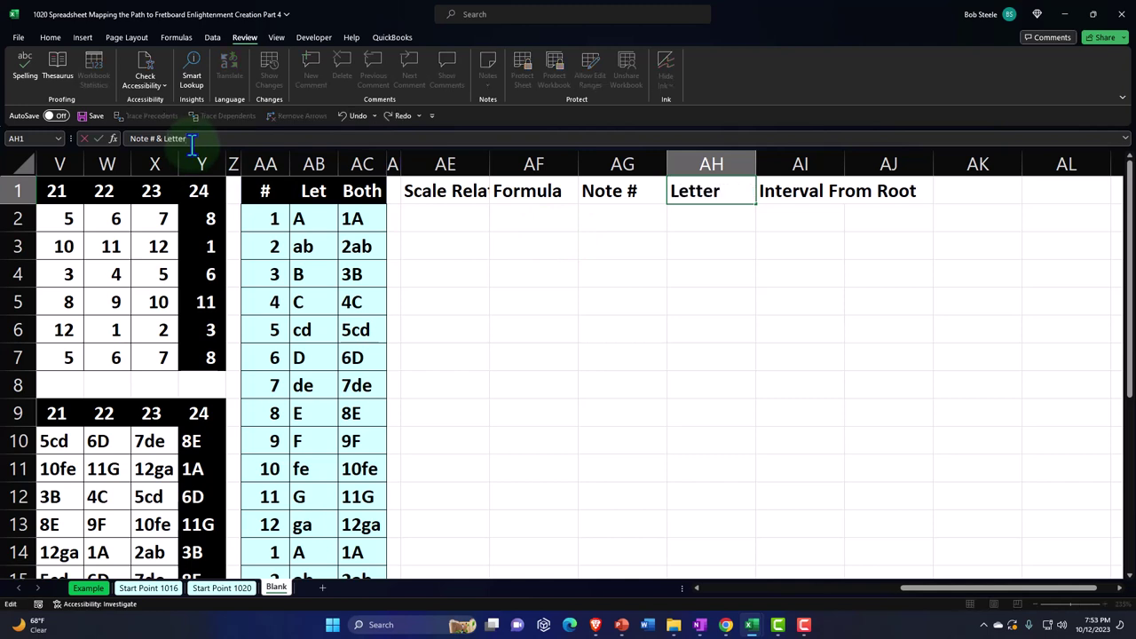
key("Return")
key("Right")
key("Up")
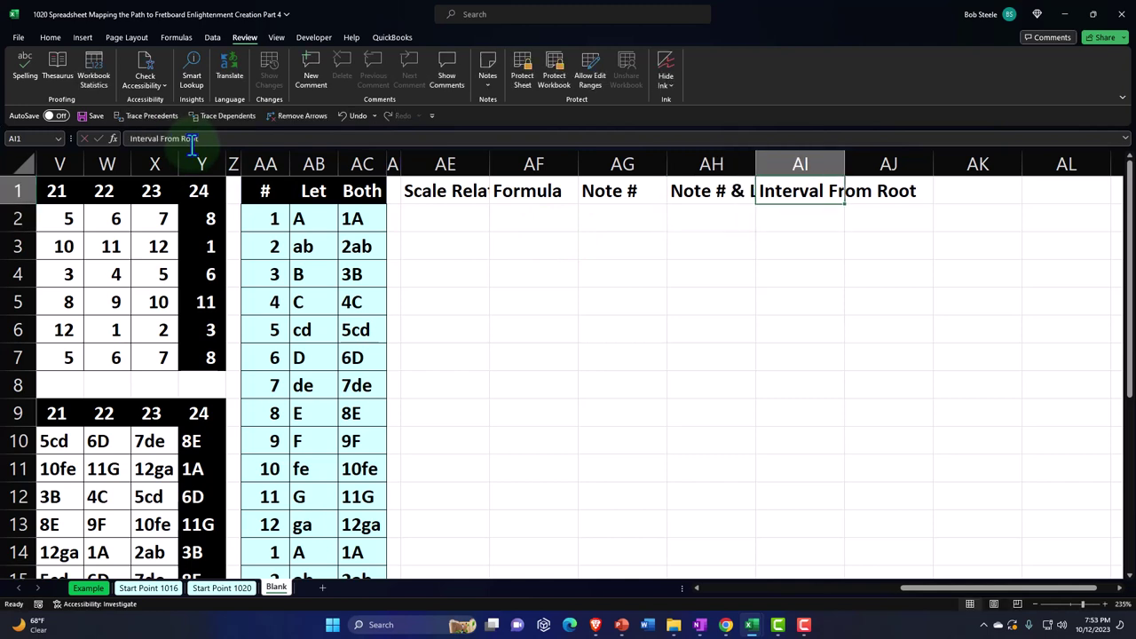
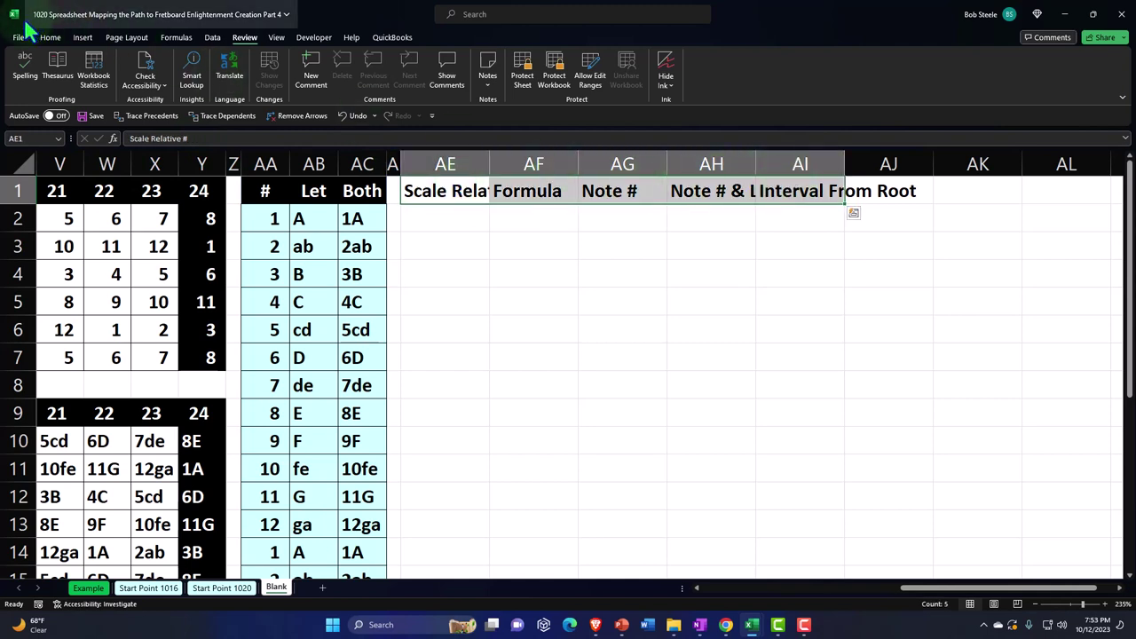
Step: Format the headers in AE1:AI1 with a black fill, white font and wrapped text
left_click(48, 38)
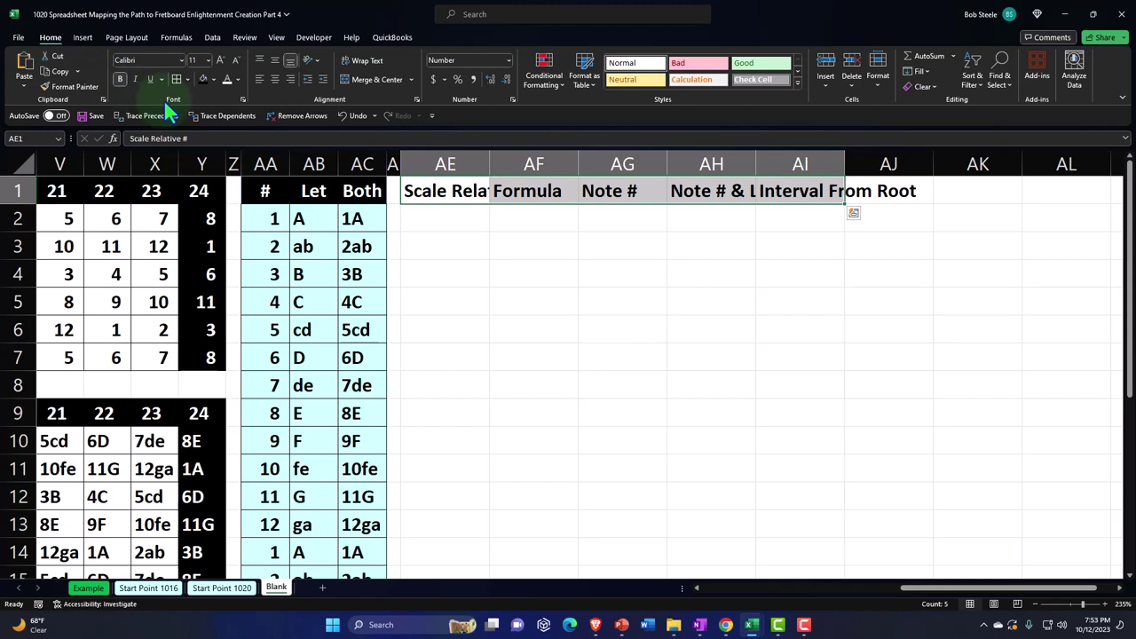
left_click(205, 80)
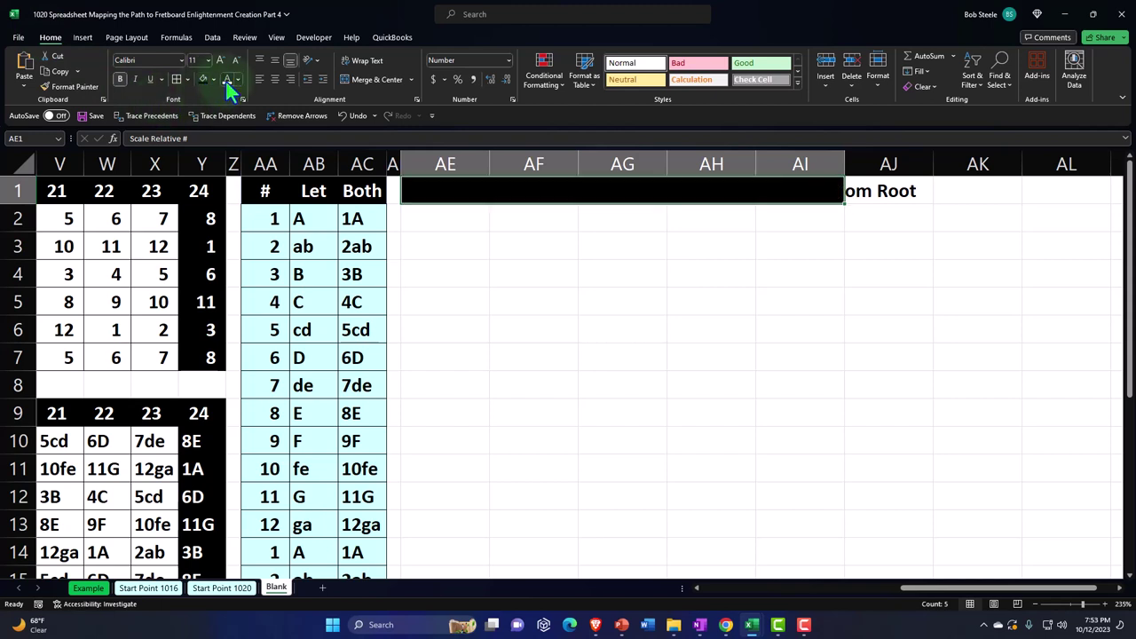
left_click(227, 80)
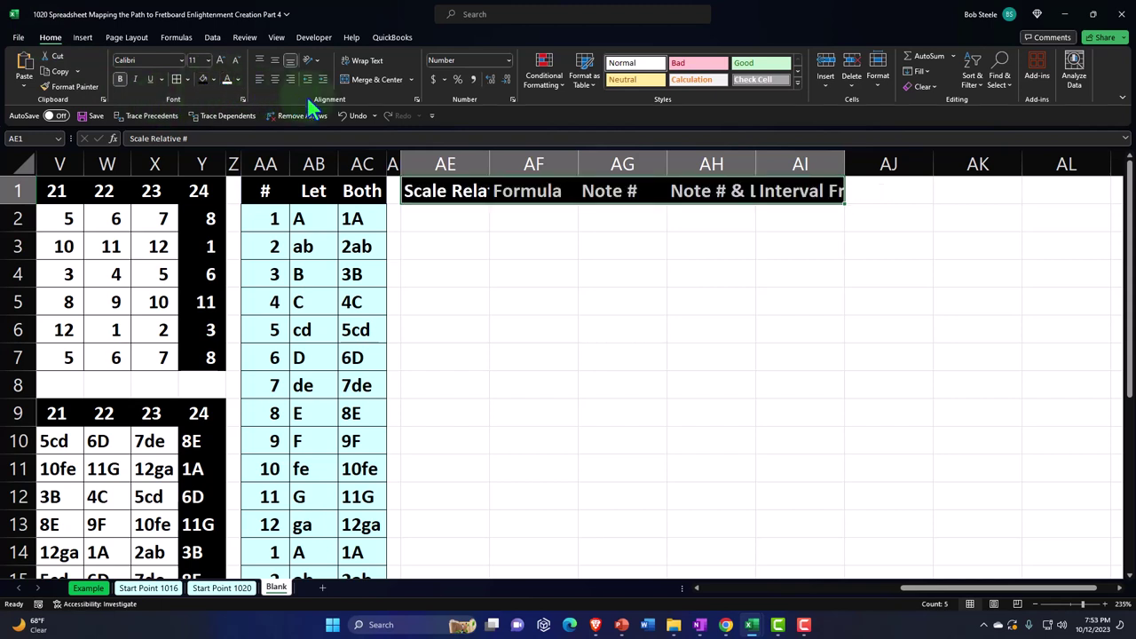
left_click(363, 63)
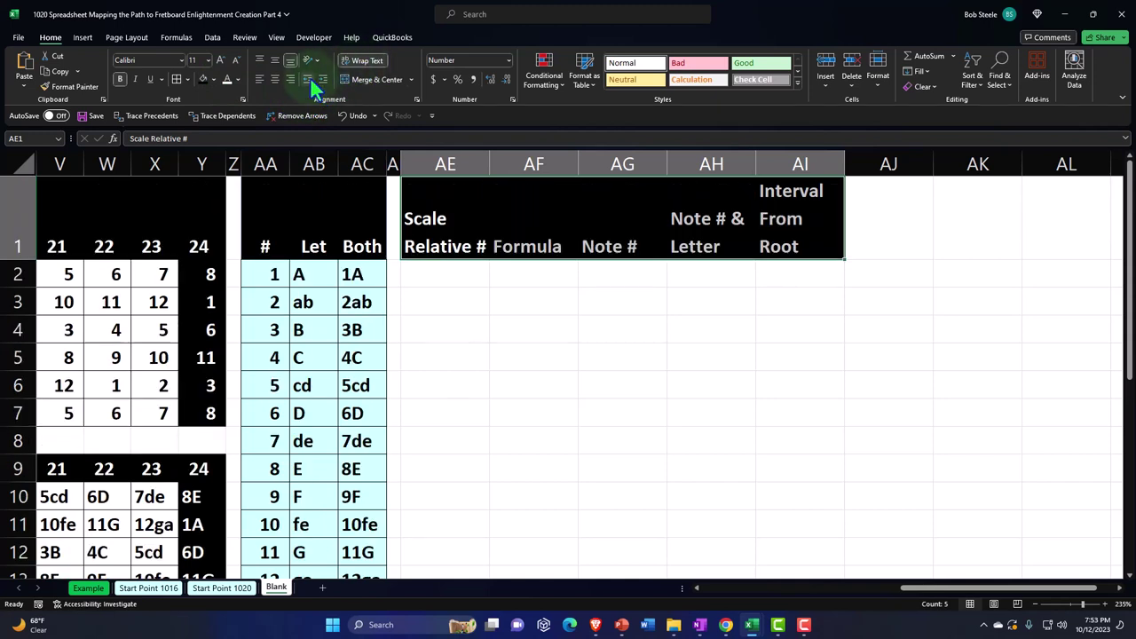
Step: Center the headers in AE1:AI1 horizontally and narrow column AE so Scale Relative # wraps onto three lines
left_click(276, 79)
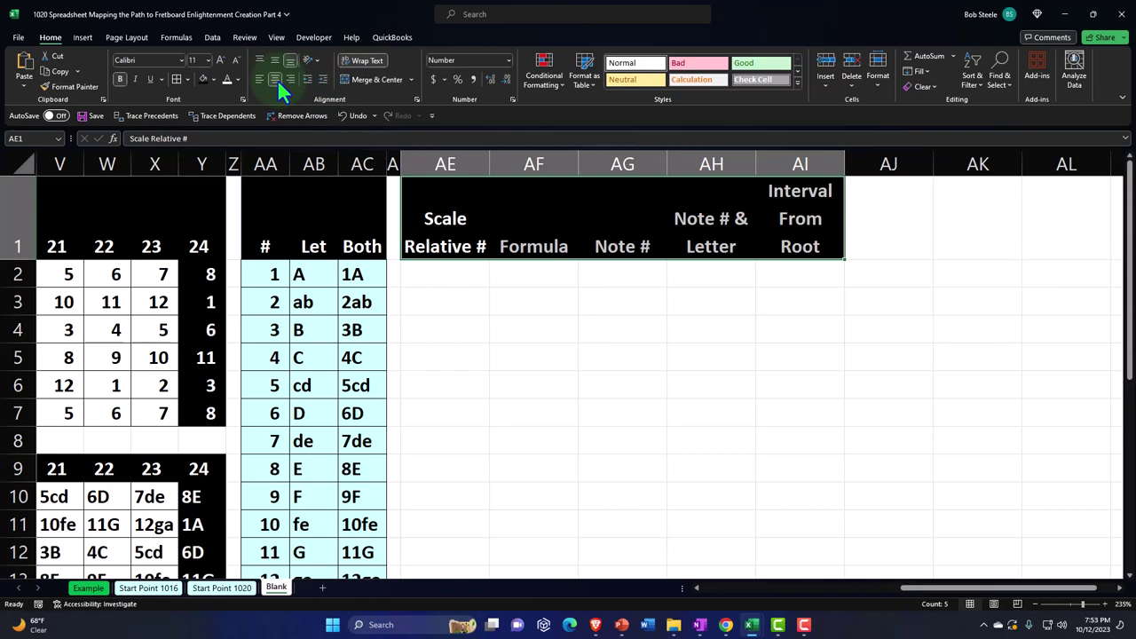
left_click_drag(918, 588, 688, 613)
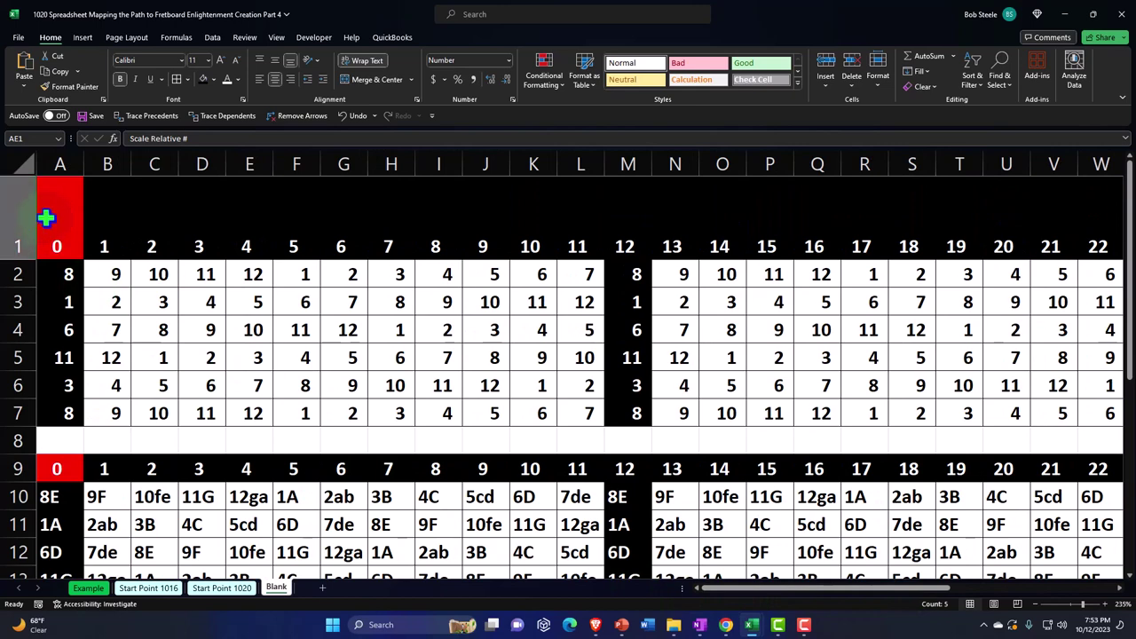
left_click_drag(728, 593, 893, 596)
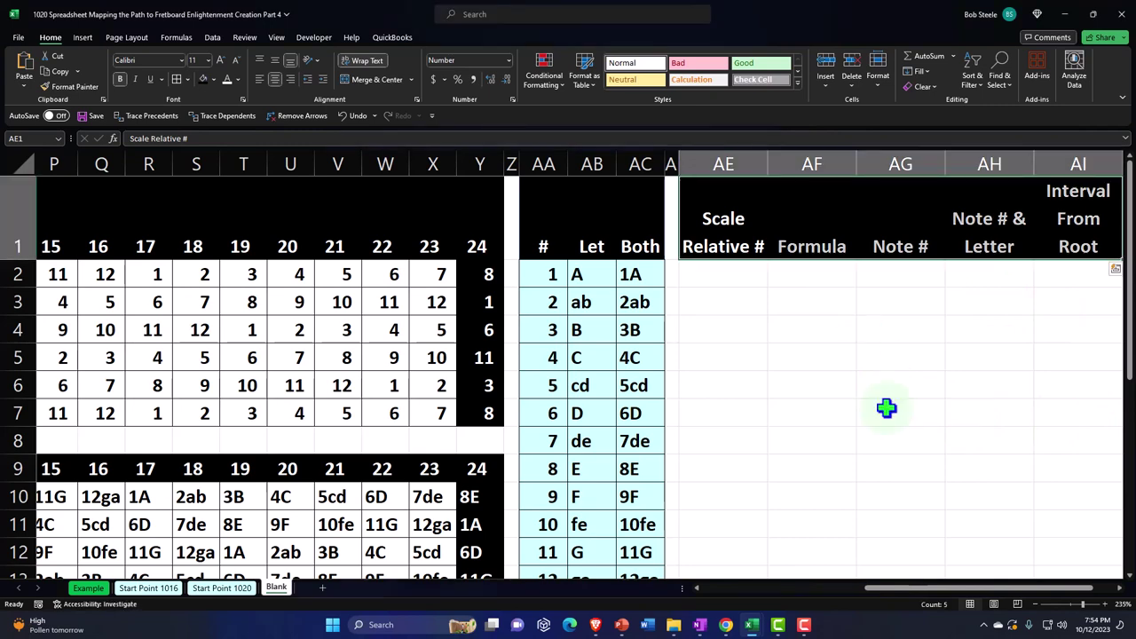
left_click_drag(929, 589, 943, 588)
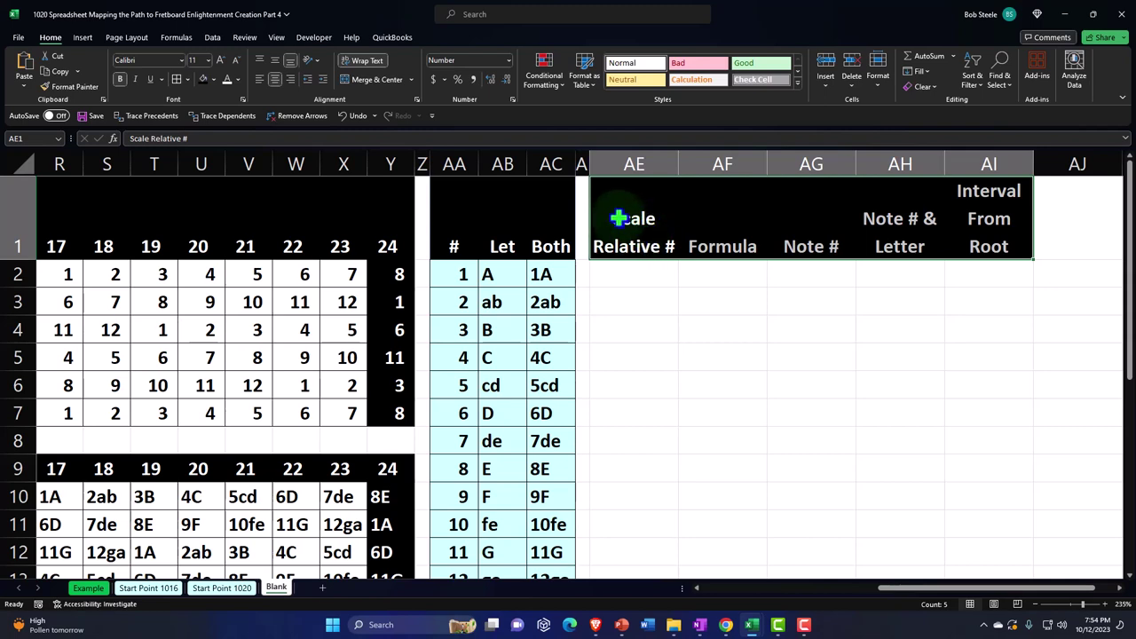
left_click(623, 274)
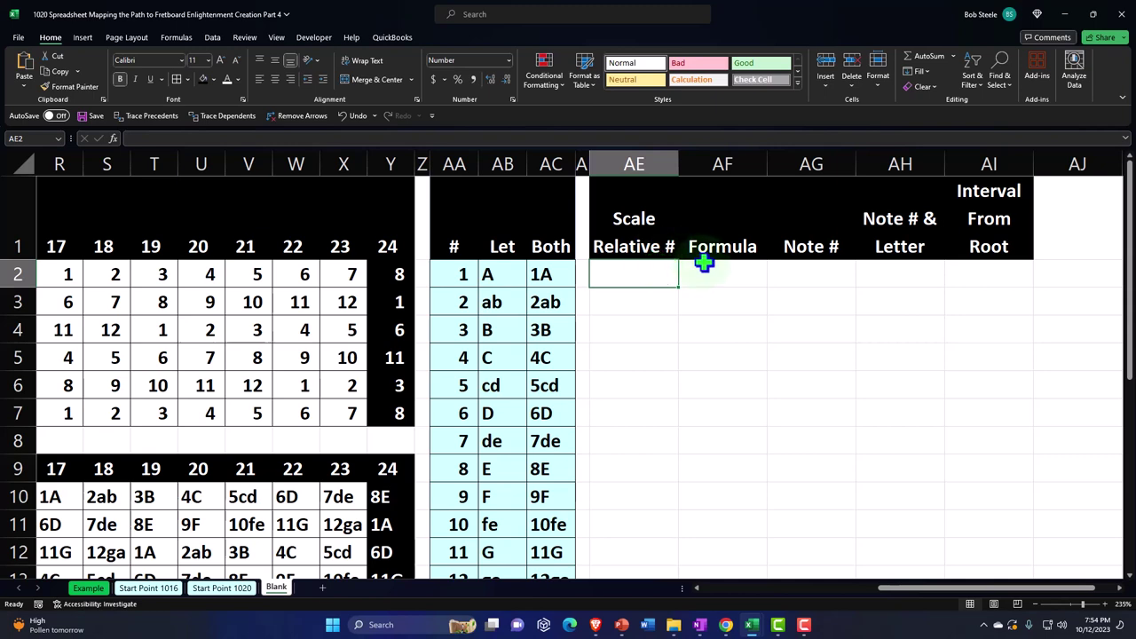
left_click_drag(679, 164, 661, 168)
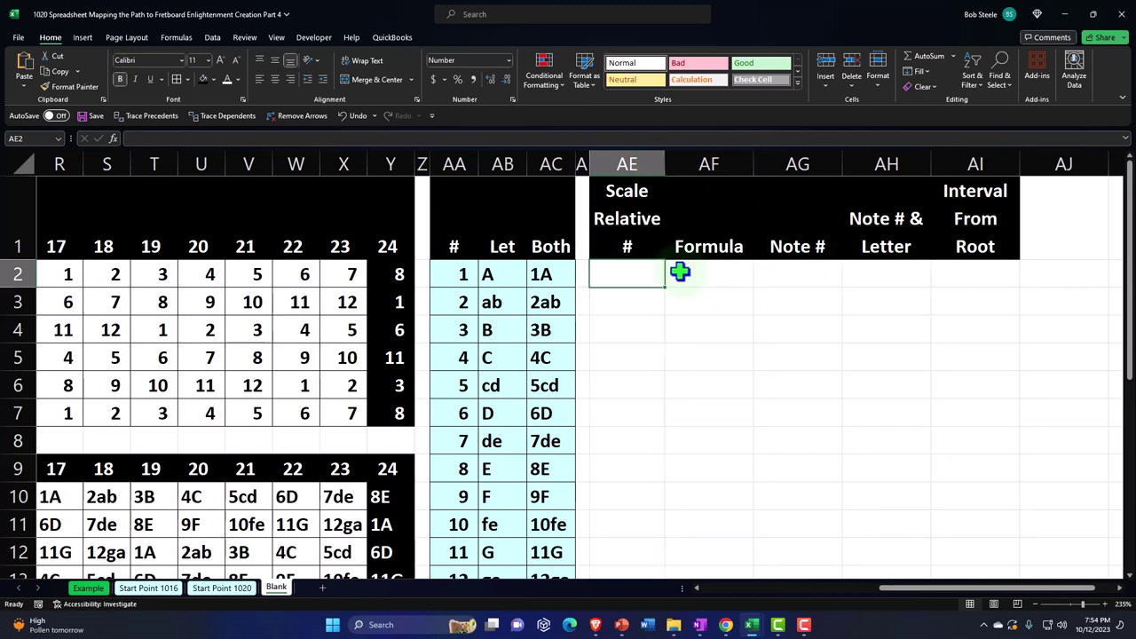
Step: Fill the Scale Relative # column with the series 1 to 12 in AE2:AE13, starting from 1 and 2
left_click(460, 273)
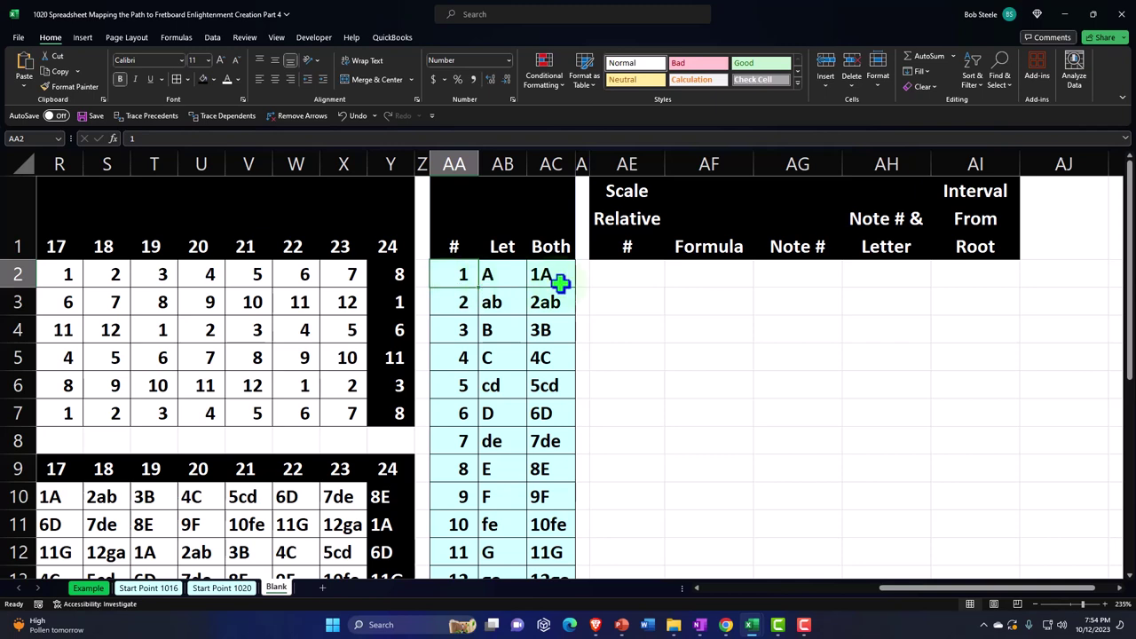
left_click(621, 274)
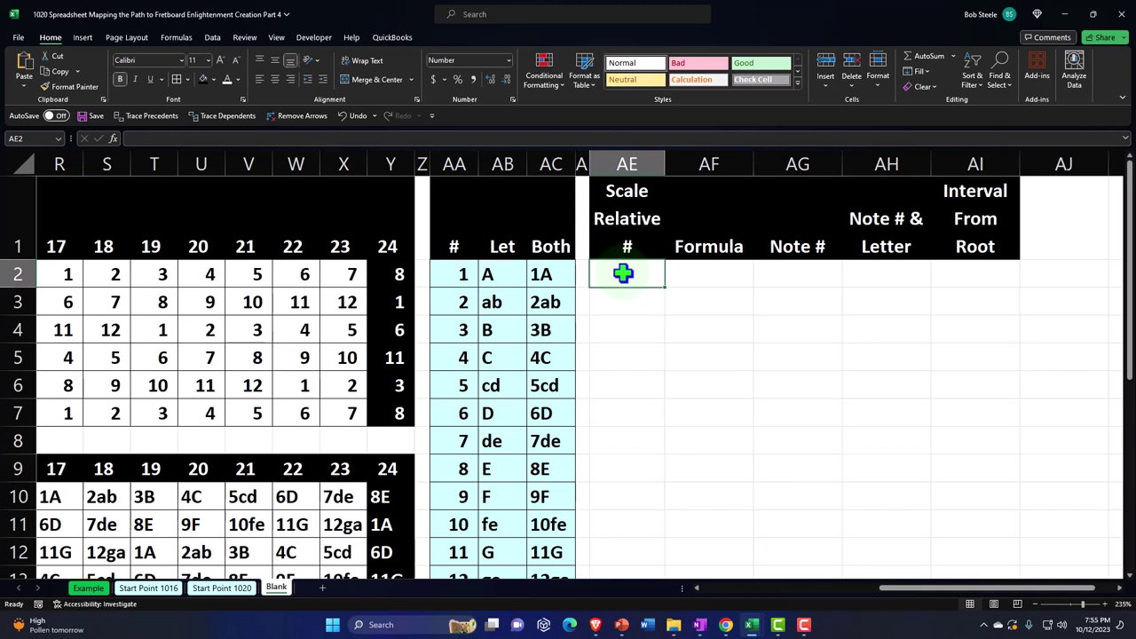
type("1")
key("Return")
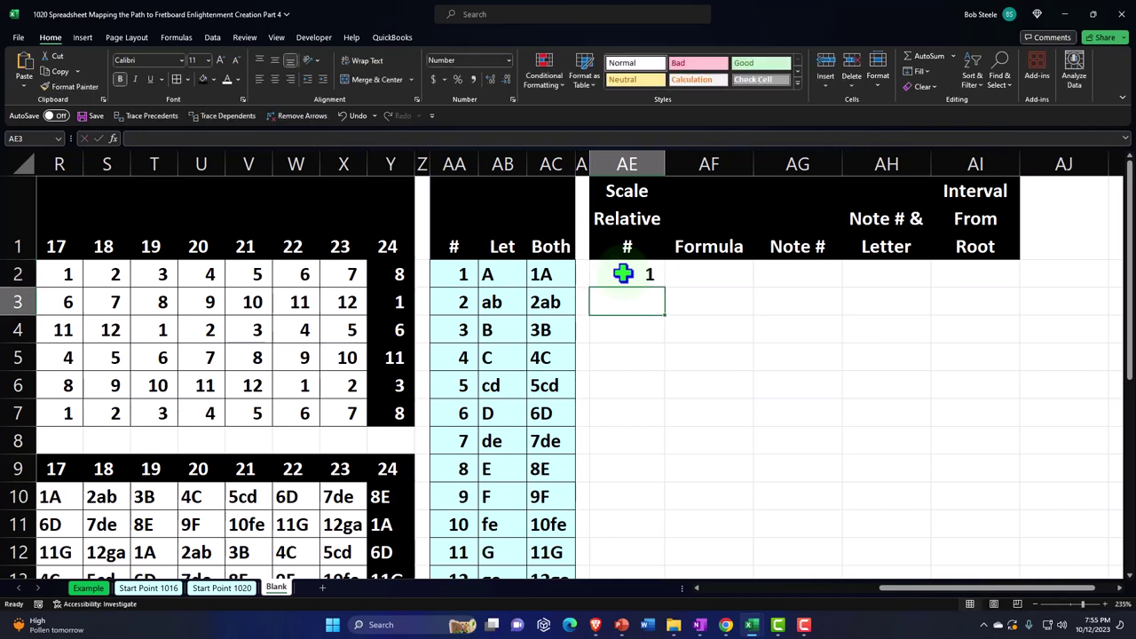
type("2")
key("Return")
left_click_drag(621, 272, 641, 463)
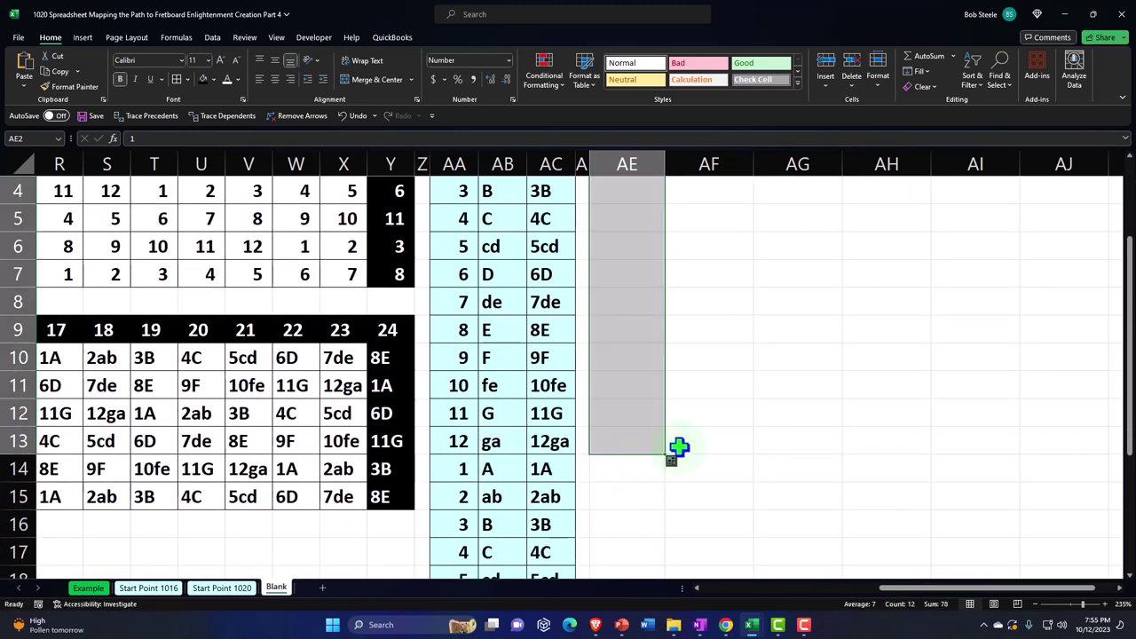
scroll(675, 448, "up", 1)
Step: Enter 4 as the first Note # in AG2 and narrow column AG so its header wraps
left_click(716, 275)
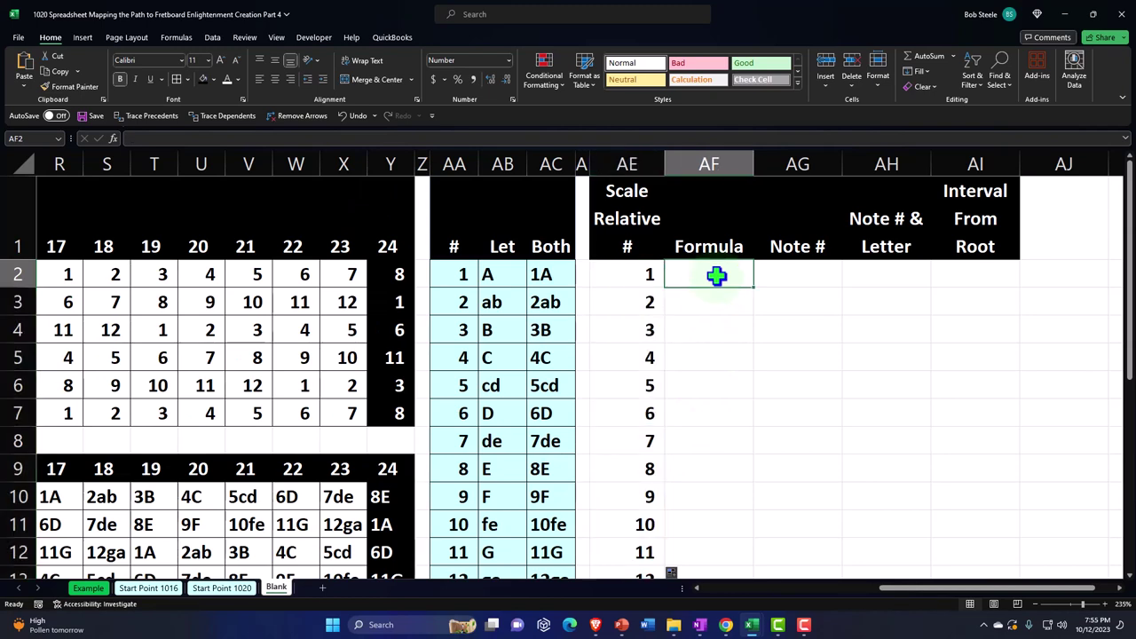
left_click(790, 280)
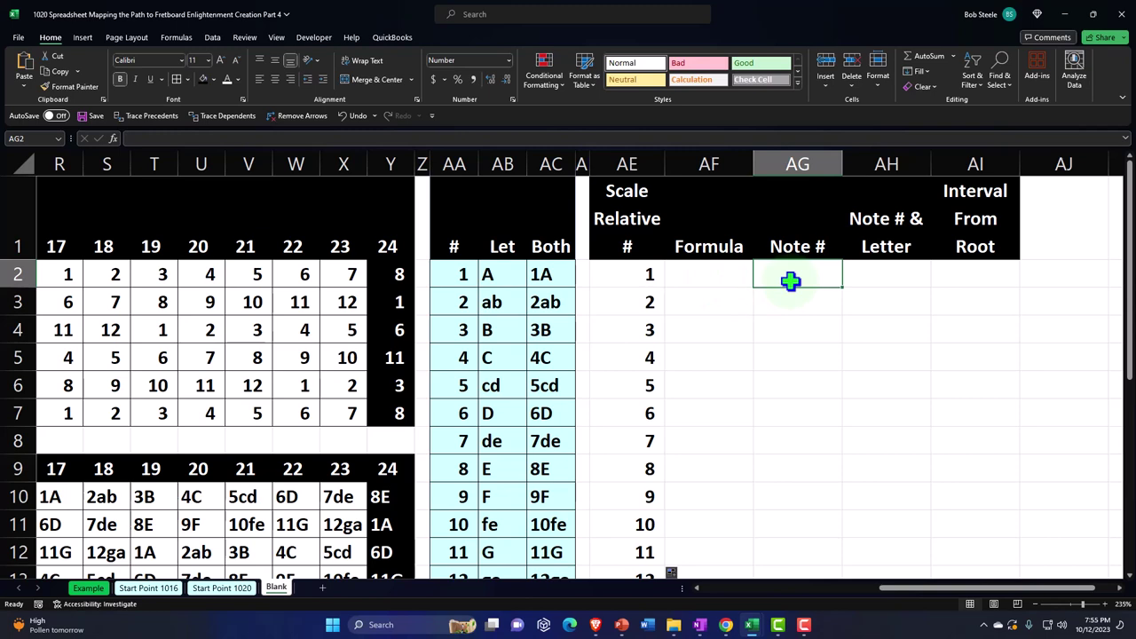
type("4")
key("Return")
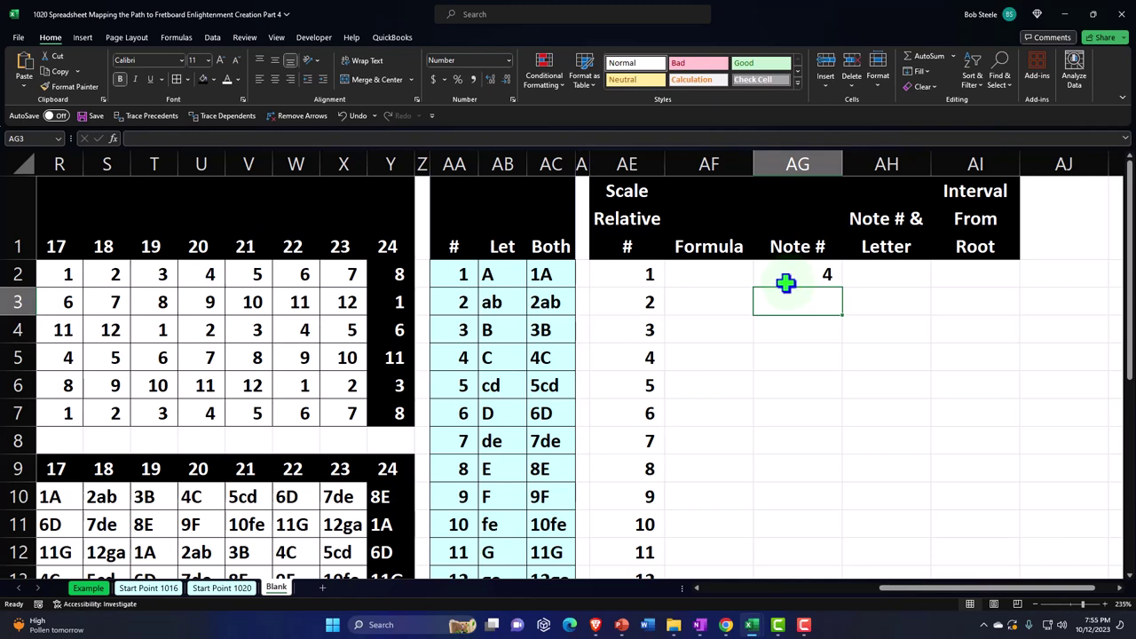
left_click_drag(841, 163, 808, 178)
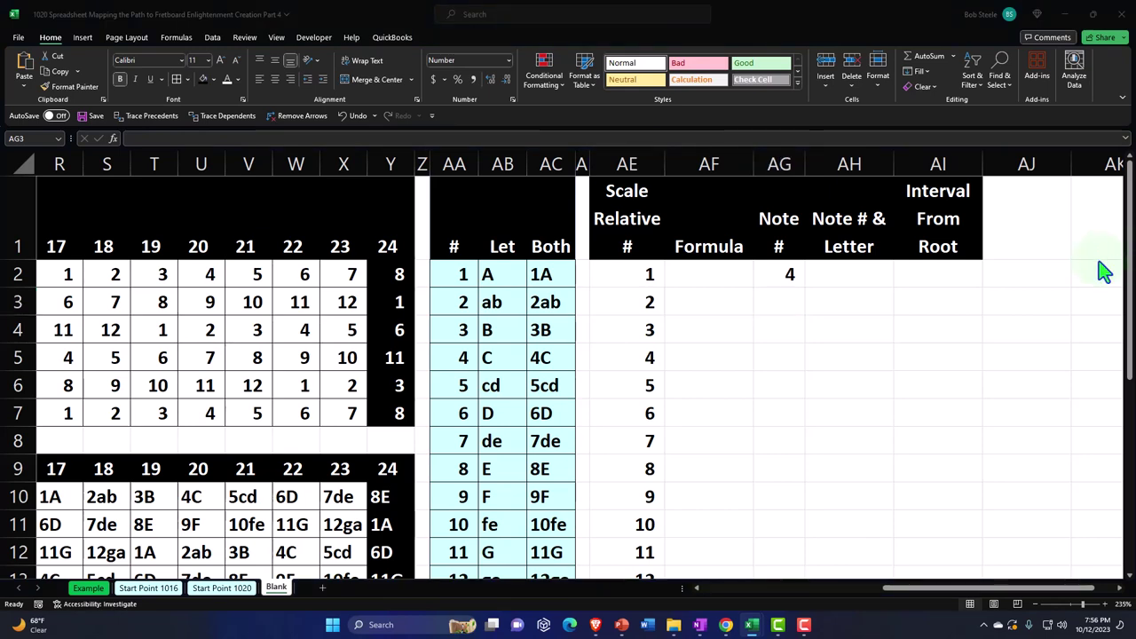
Step: Begin an XLOOKUP formula in AH2 with the note number in AG2 as the lookup value
left_click(847, 273)
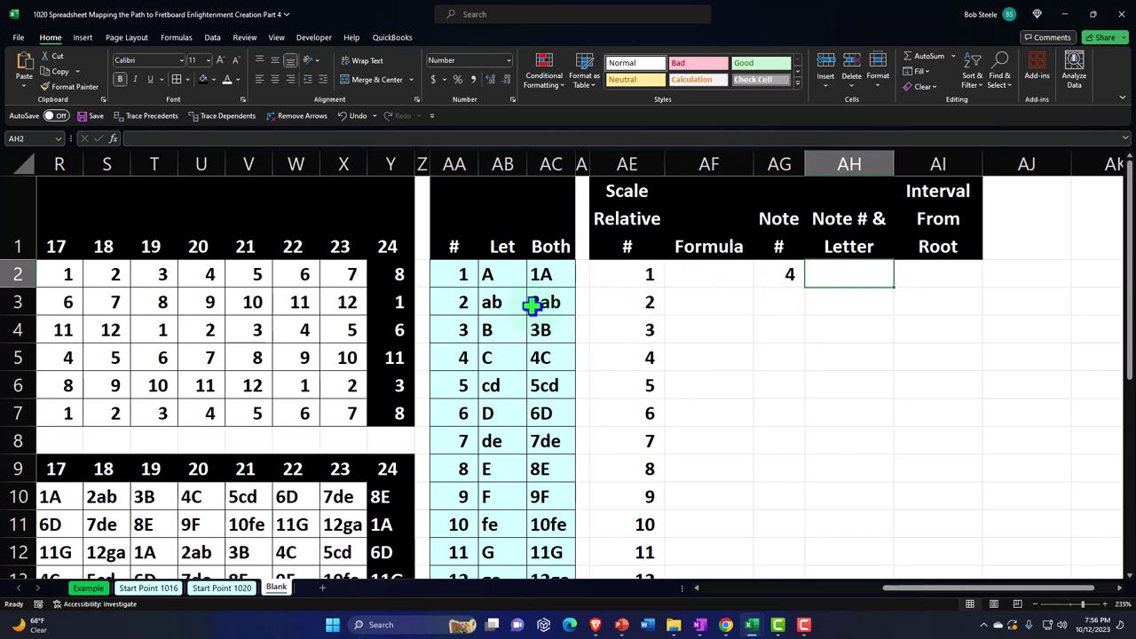
left_click(779, 276)
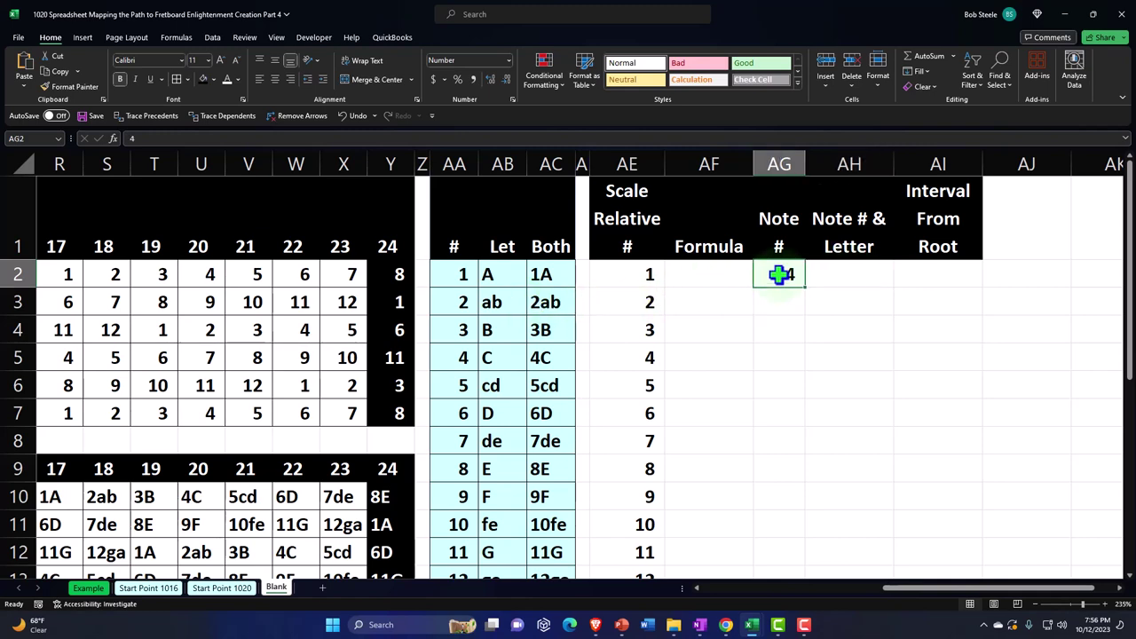
left_click(537, 358)
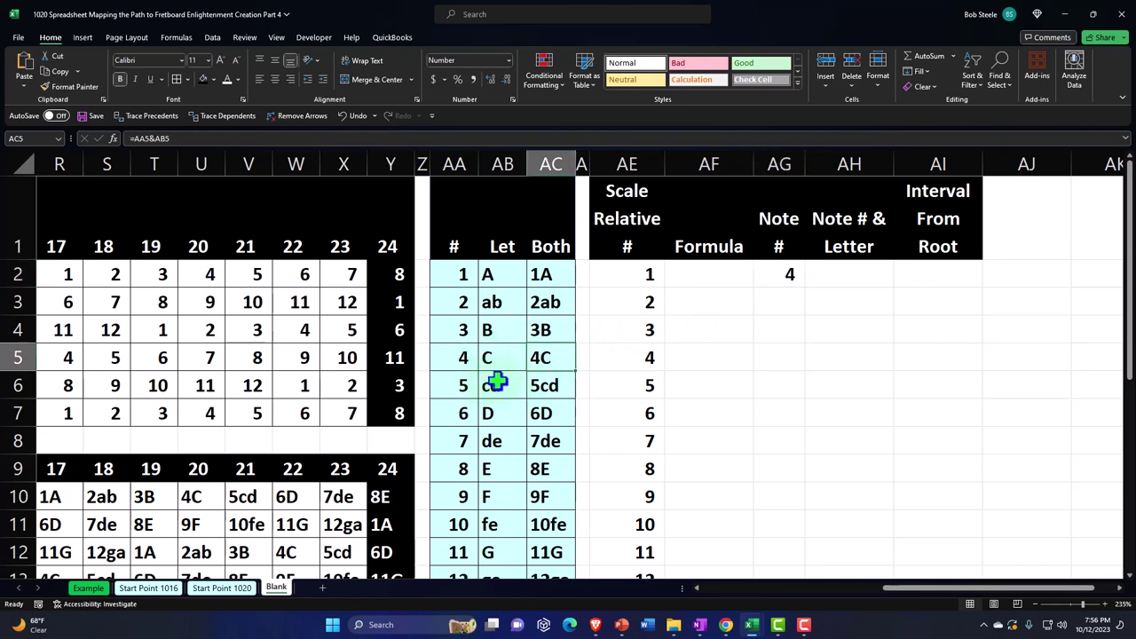
left_click(830, 283)
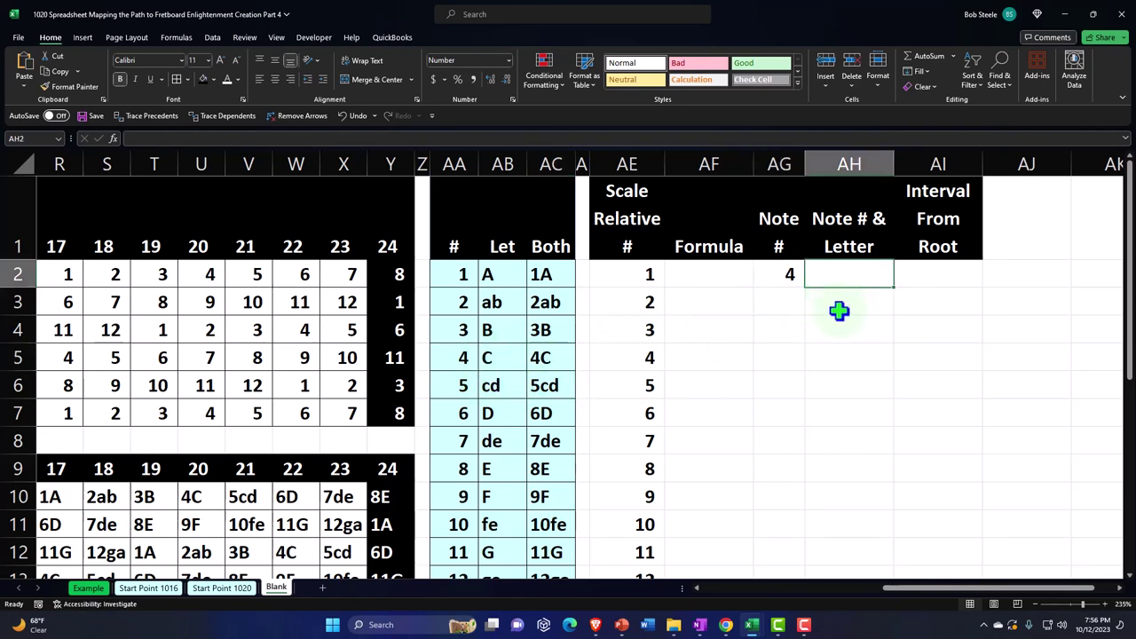
type("=xlook")
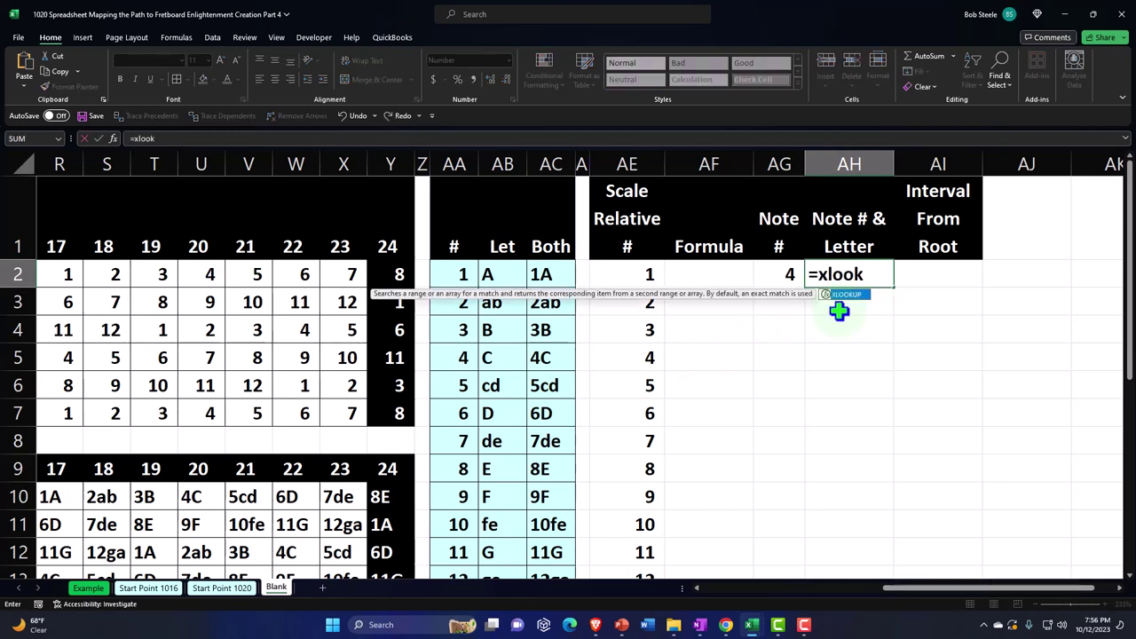
key("Tab")
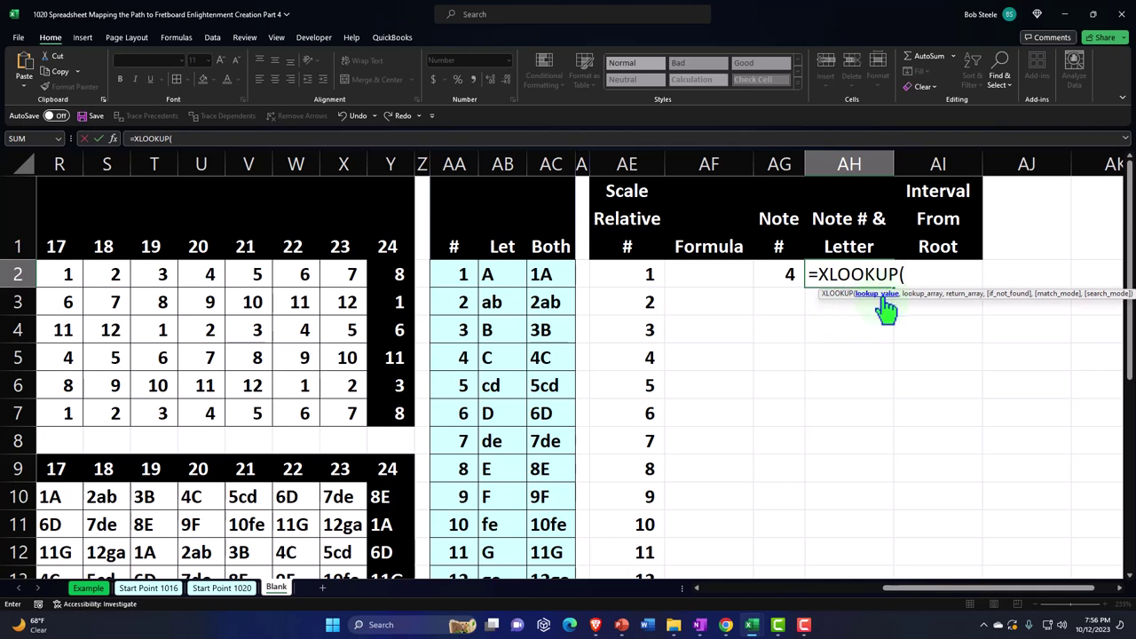
left_click(788, 274)
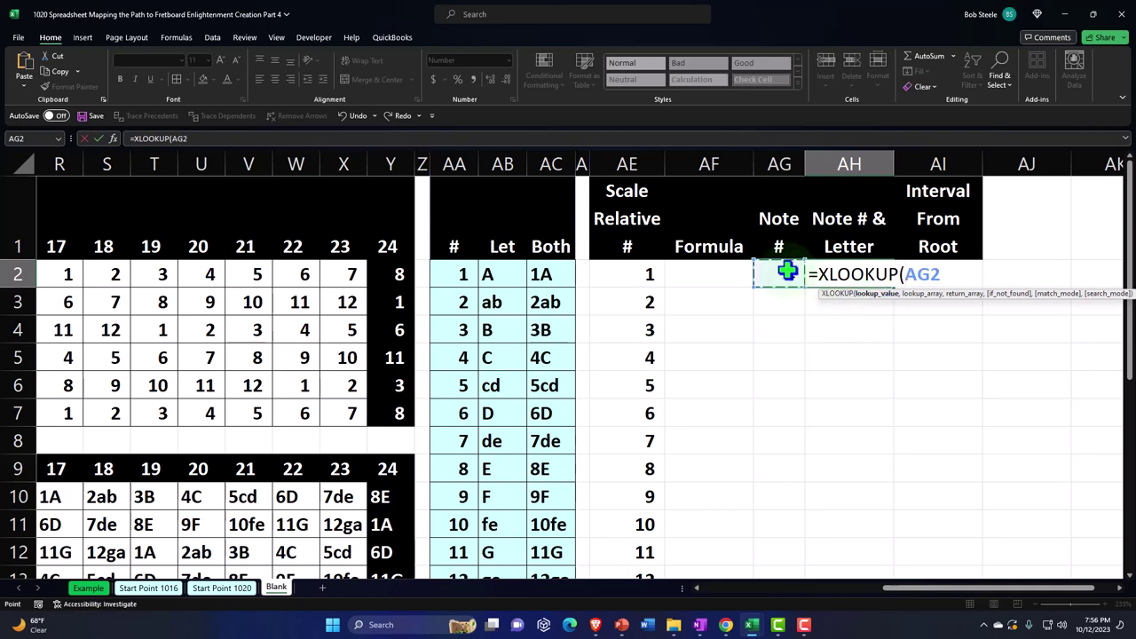
type(",")
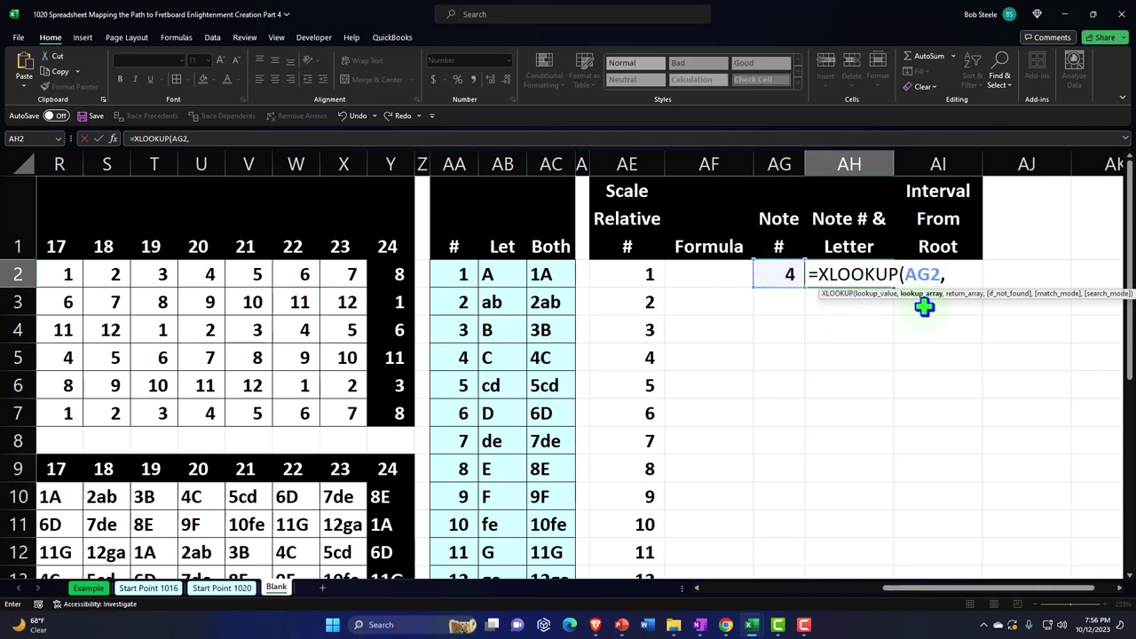
Step: Complete the XLOOKUP in AH2 with AA2:AA25 as the lookup array and AC2:AC25 as the return array
left_click(462, 274)
key("ctrl+shift+Down")
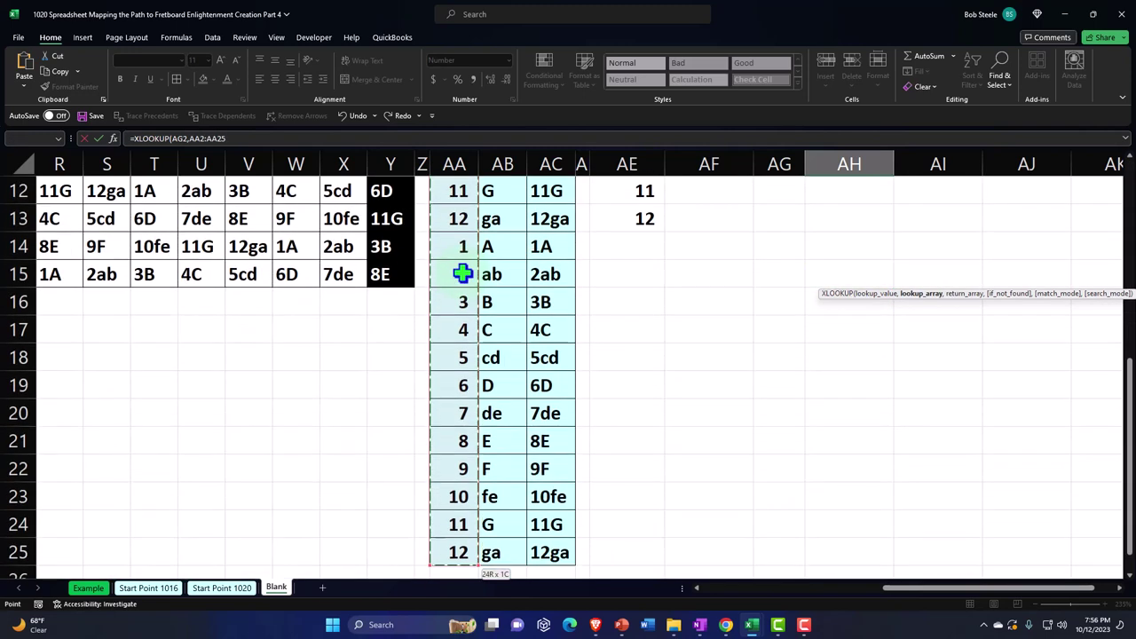
scroll(463, 273, "up", 4)
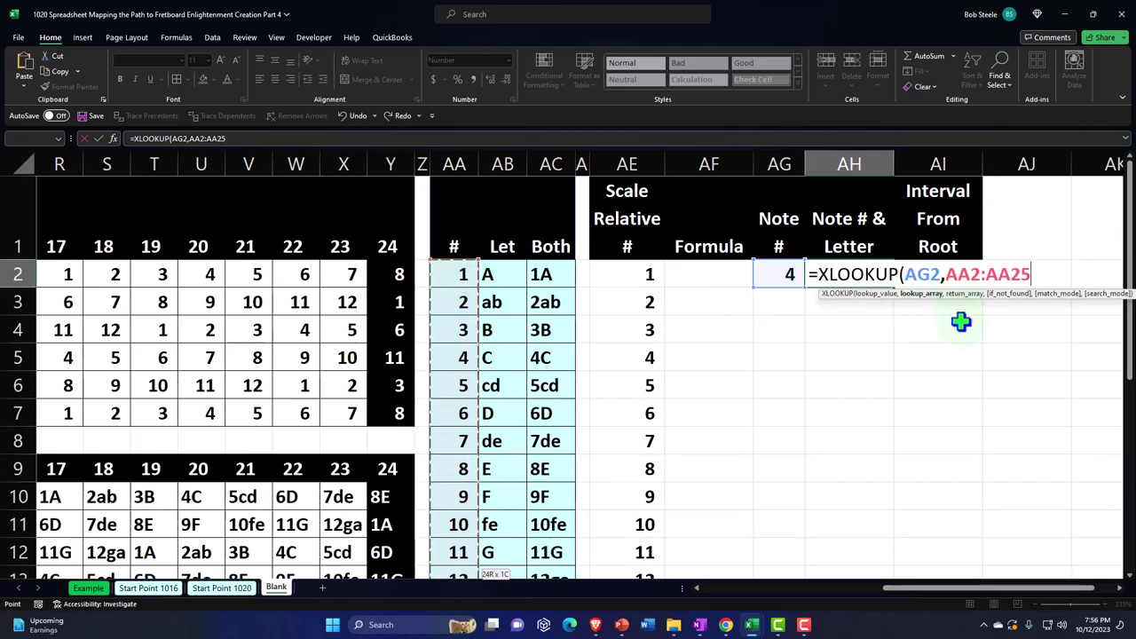
type(",")
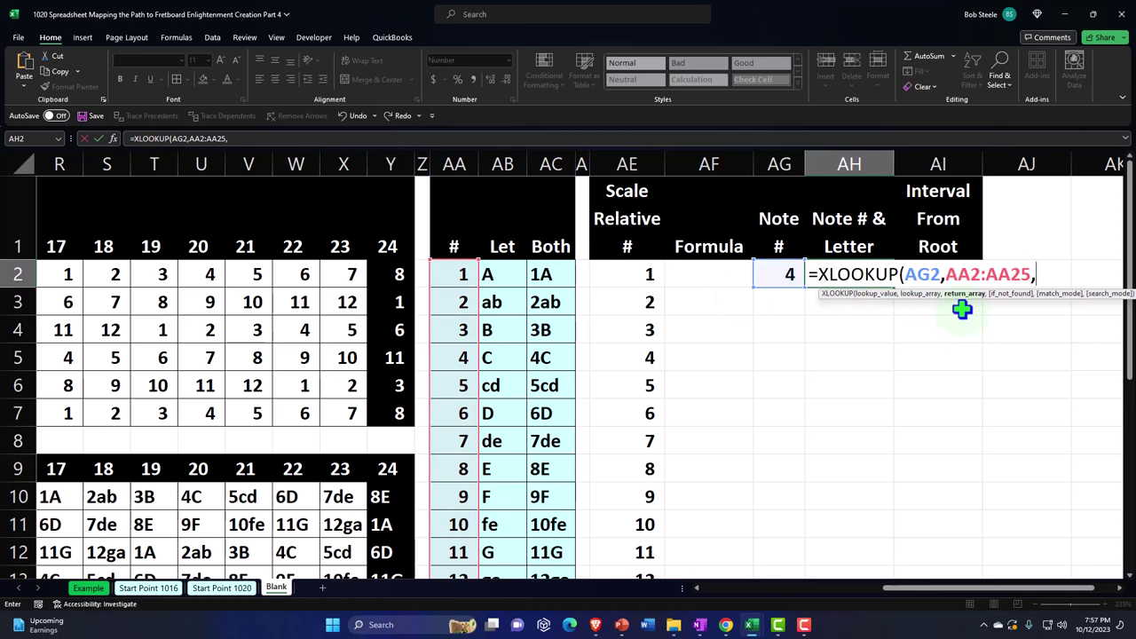
left_click(564, 275)
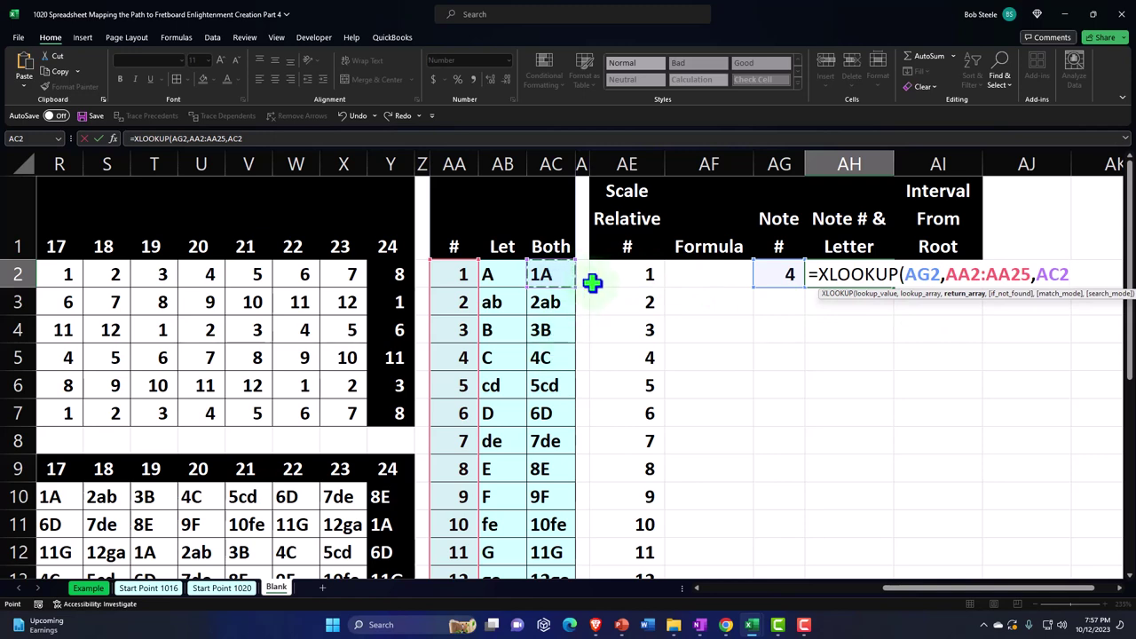
key("ctrl+shift+Down")
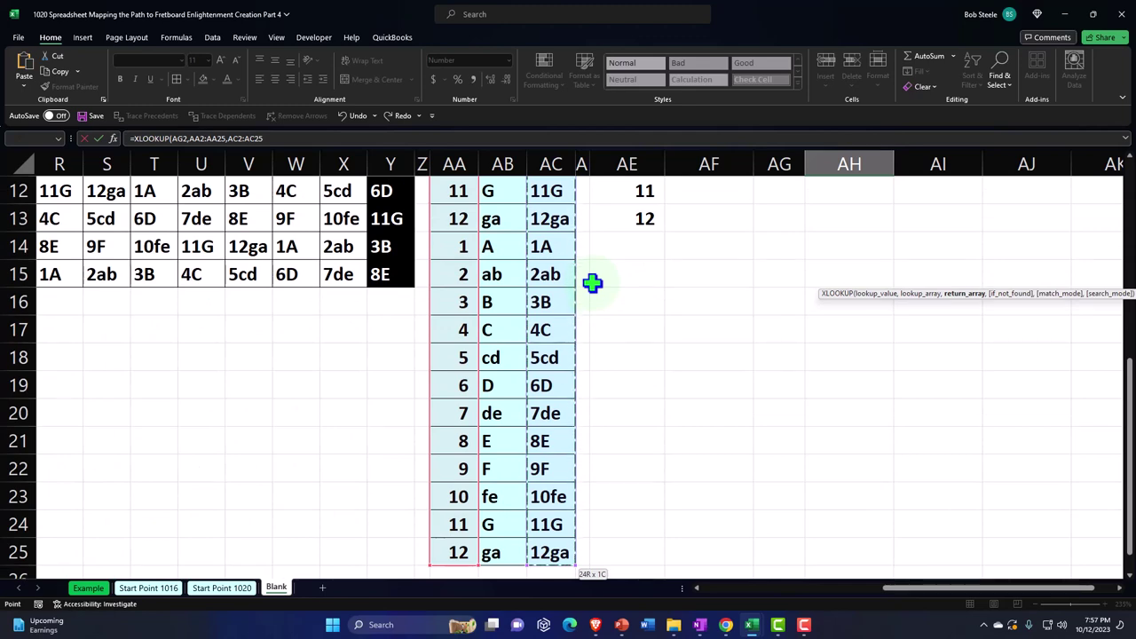
scroll(592, 282, "up", 4)
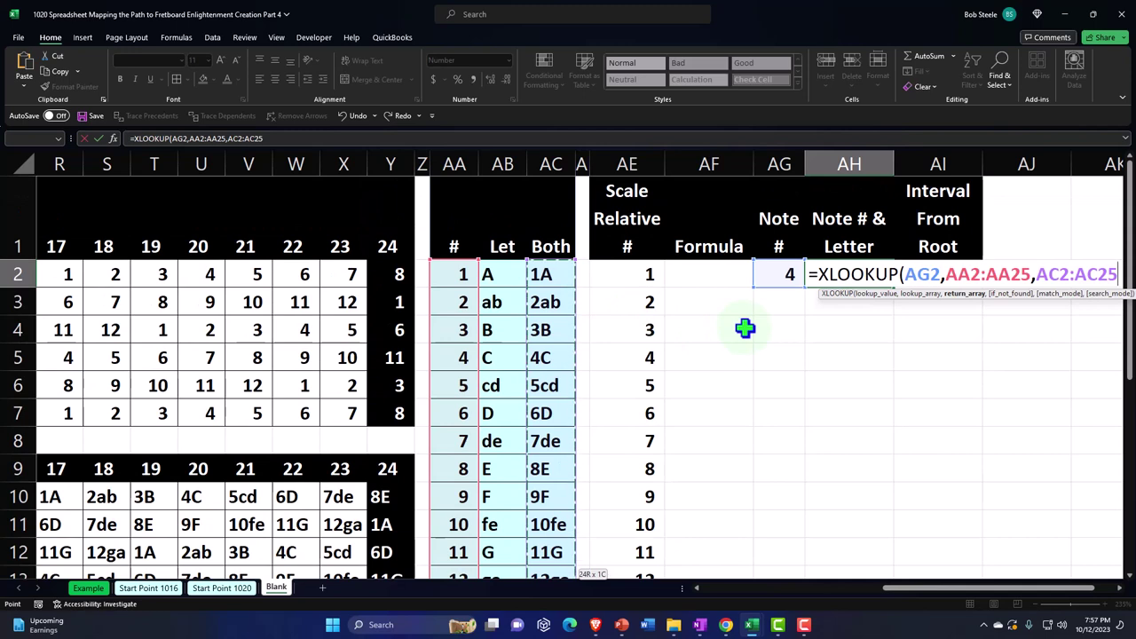
type(")")
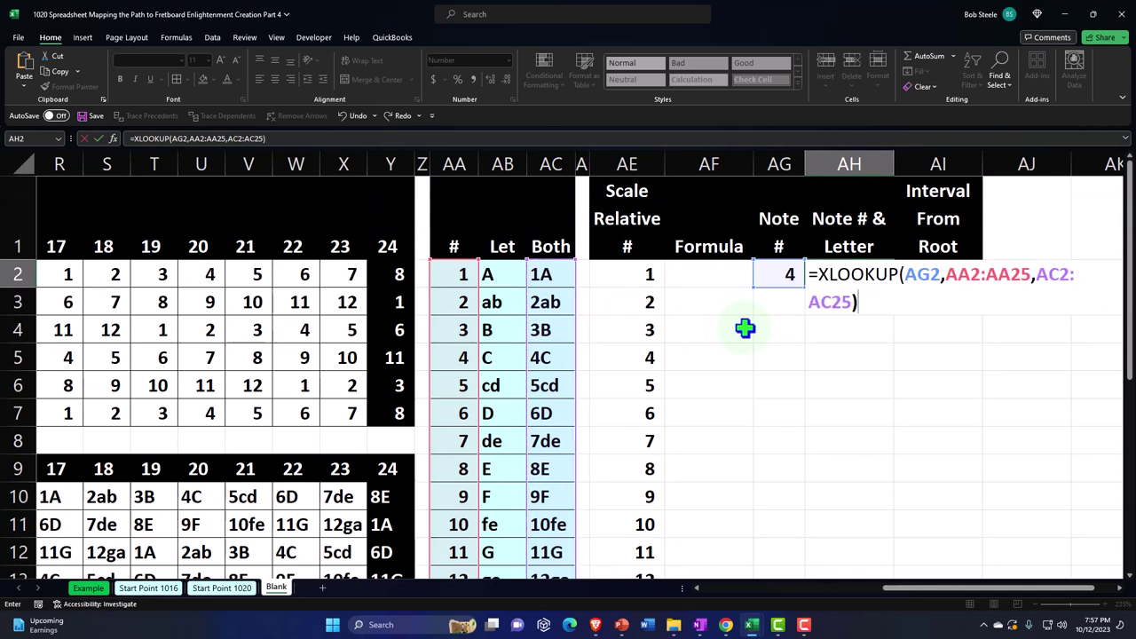
key("Return")
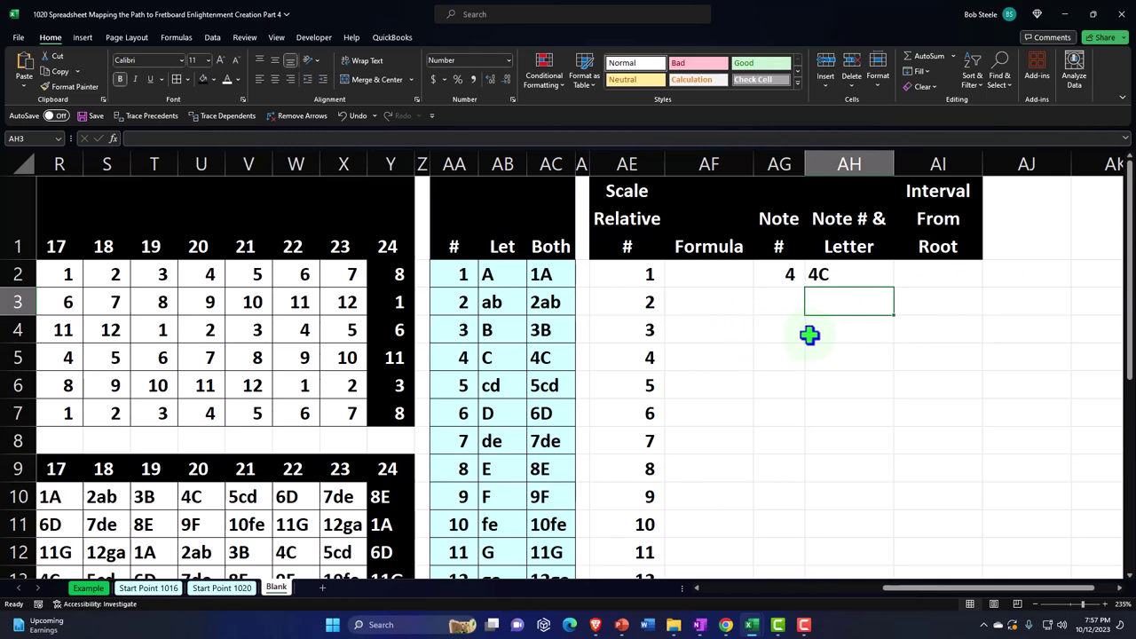
Step: Make the lookup array in AH2's XLOOKUP formula absolute as $AA$2:$AA$25
double_click(821, 275)
left_click(920, 275)
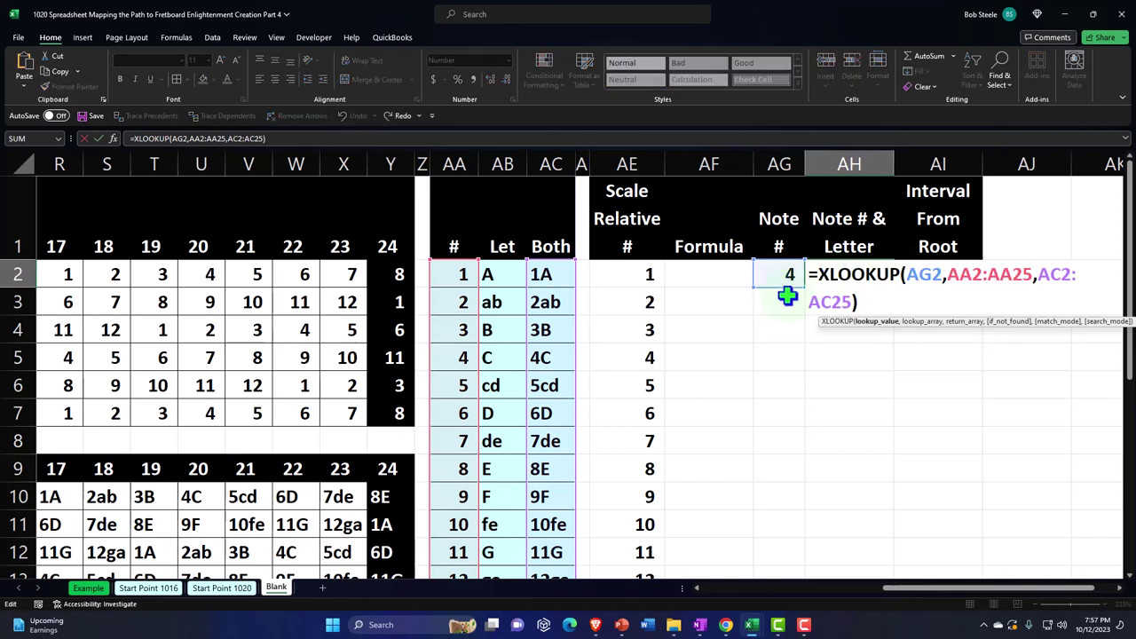
left_click(967, 280)
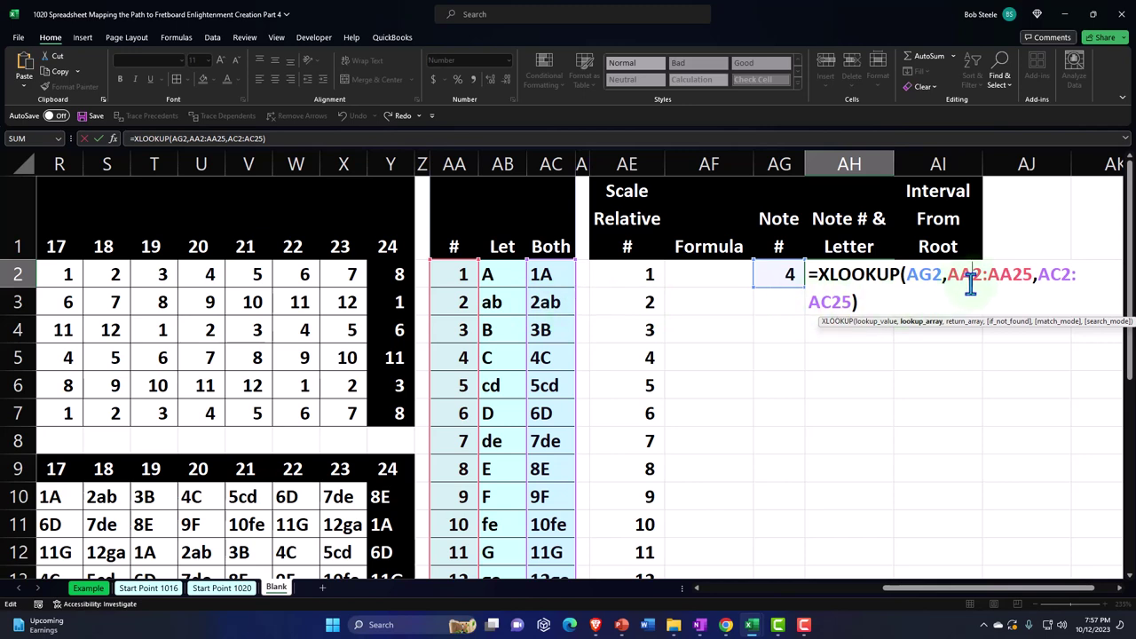
key("F4")
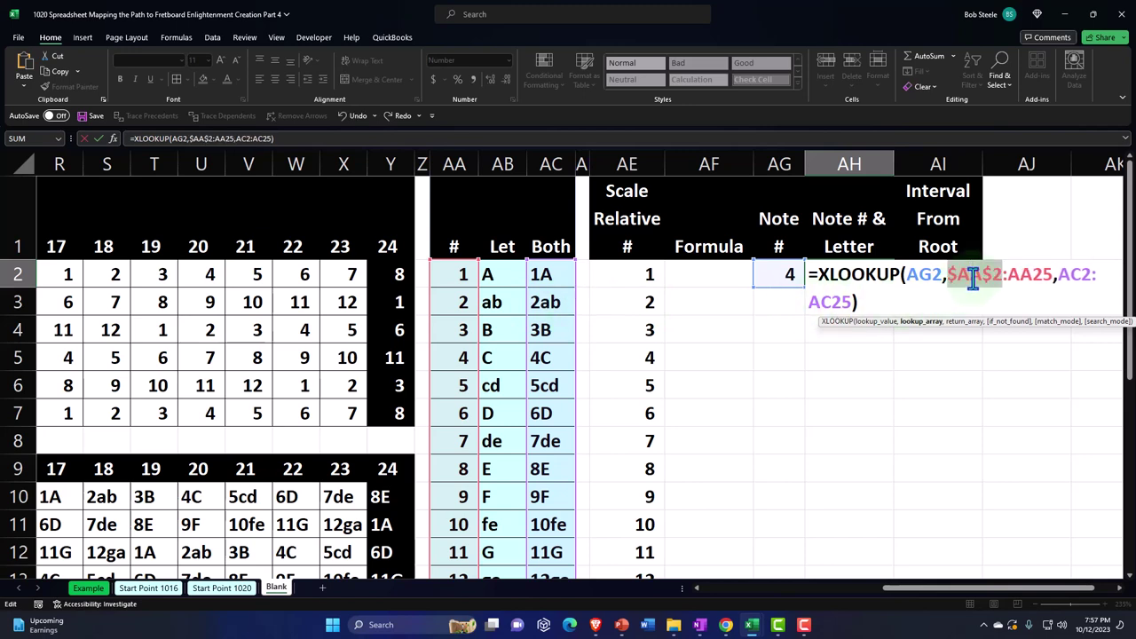
left_click(1022, 279)
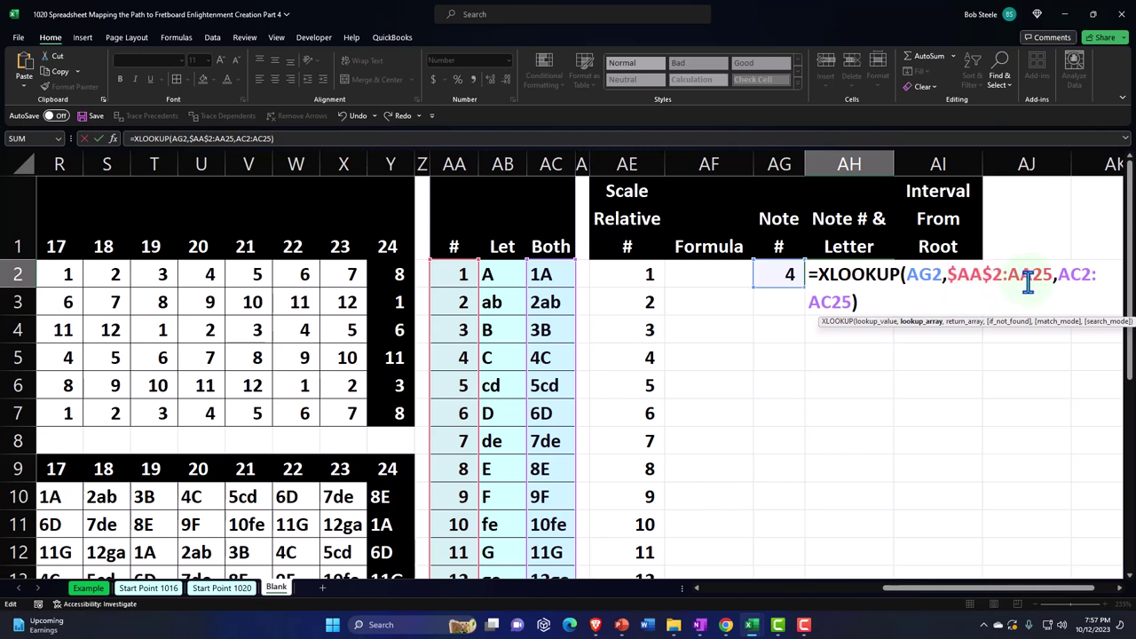
key("F4")
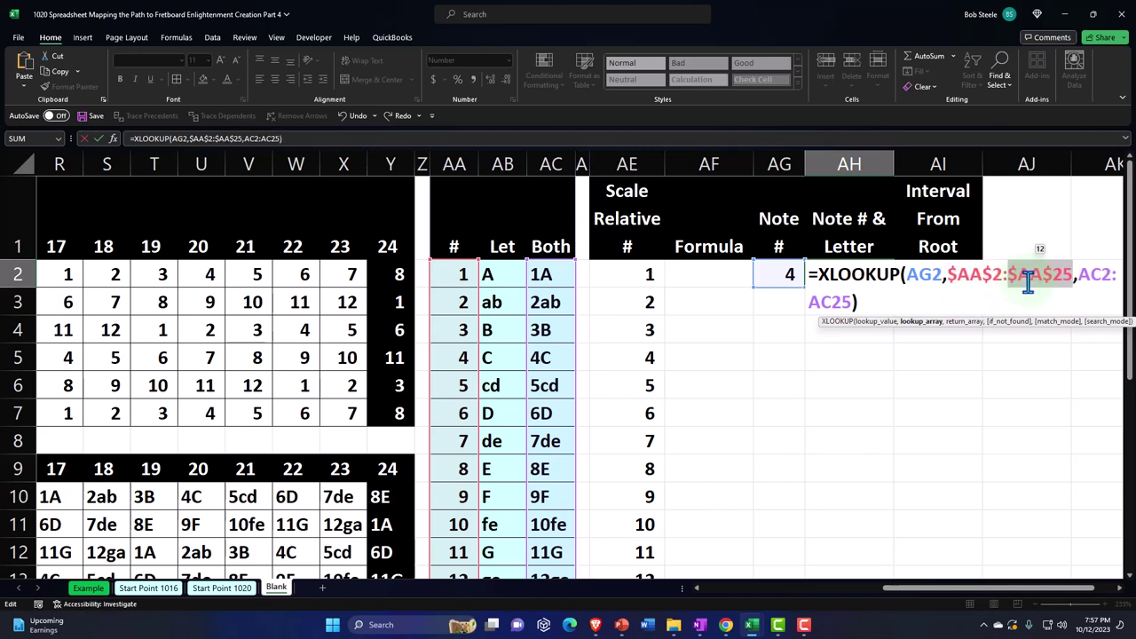
Step: Make the return array in AH2's XLOOKUP absolute as $AC$2:$AC$25 and commit the formula
left_click(1097, 275)
key("F4")
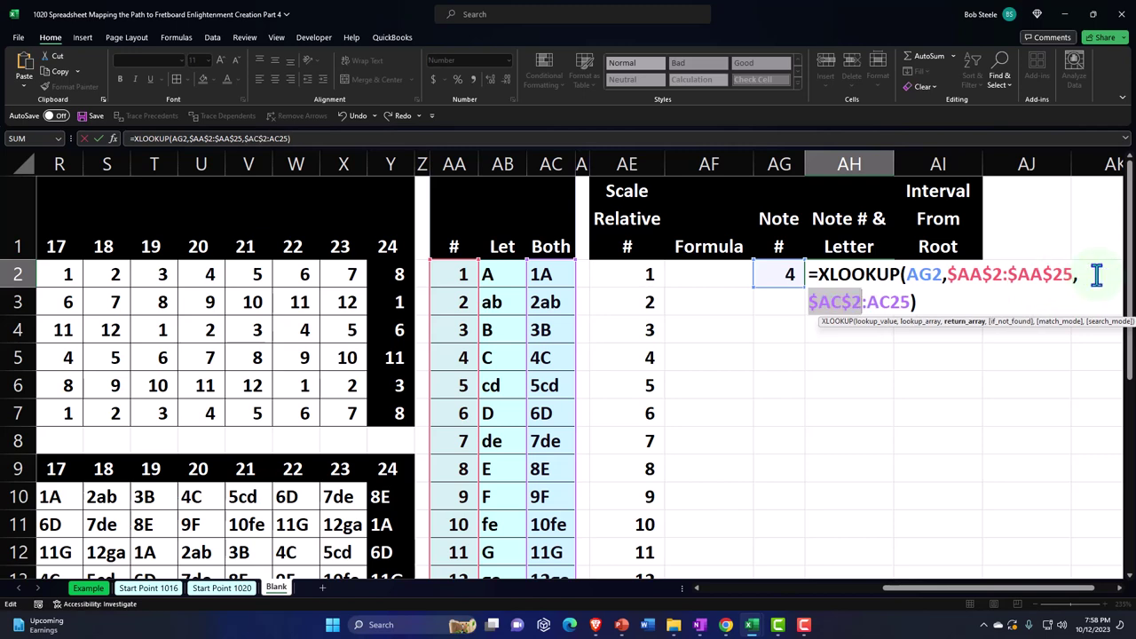
left_click(904, 301)
type("5")
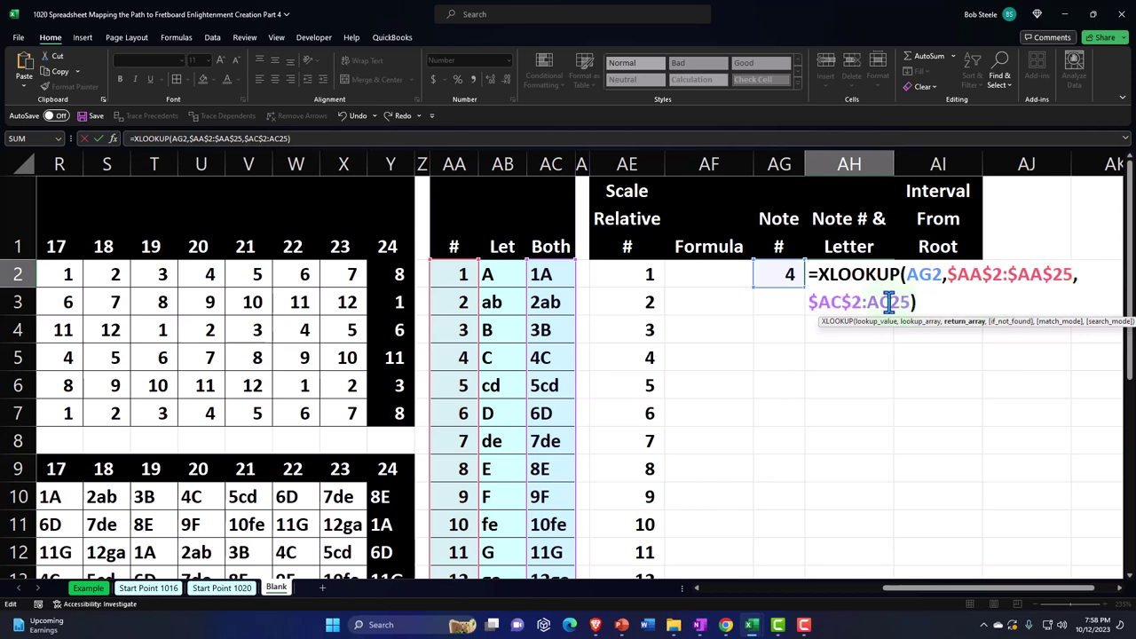
key("F4")
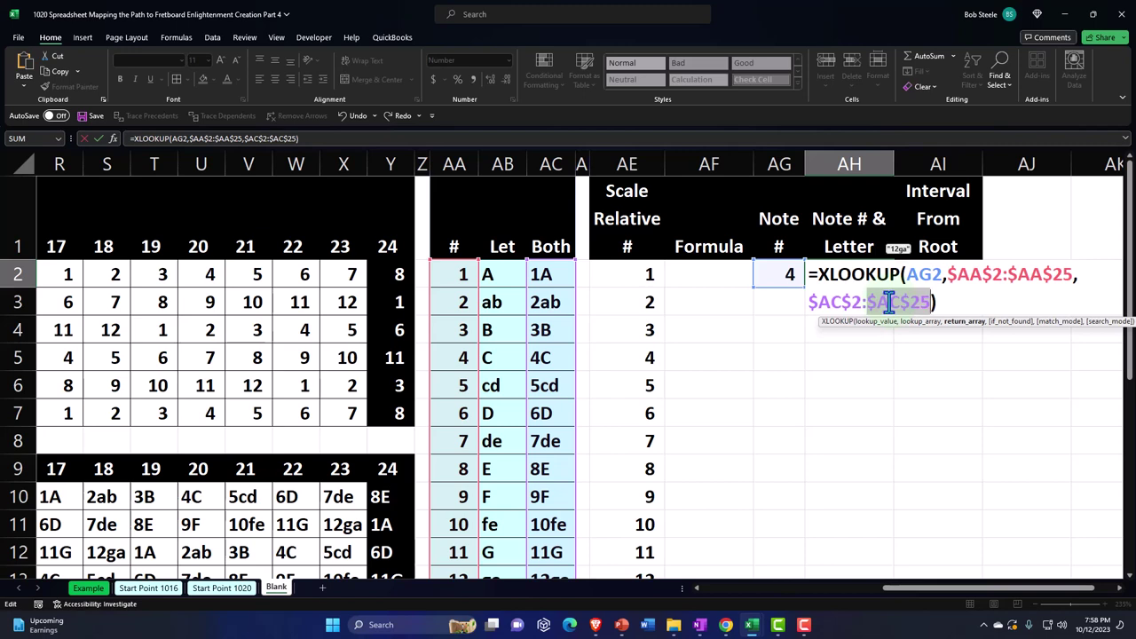
key("Return")
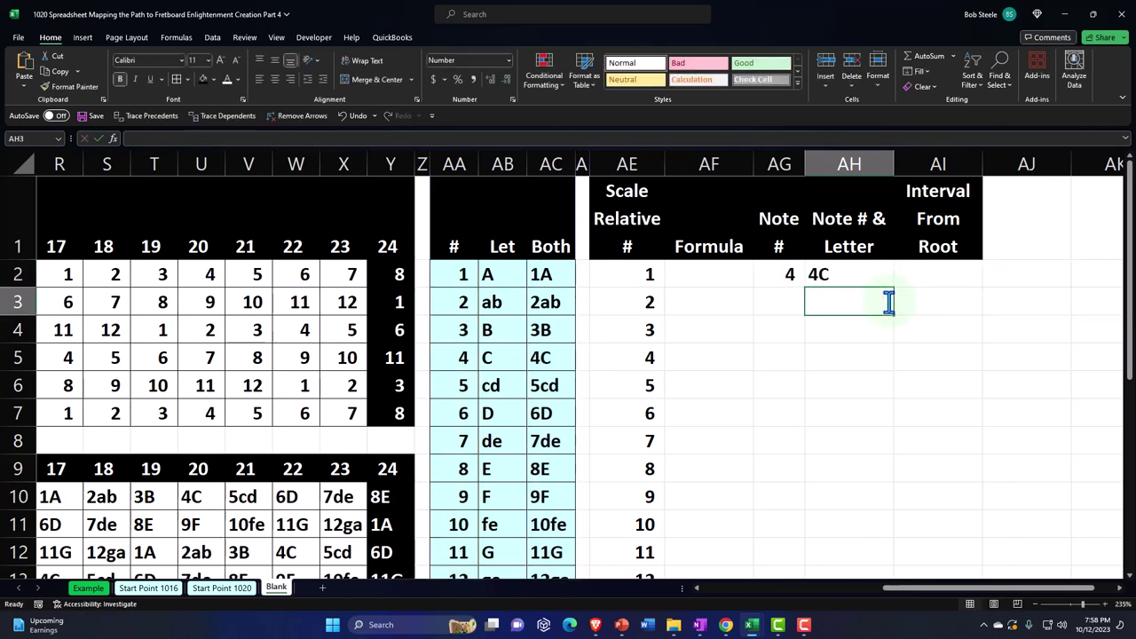
Step: Enter the scale steps 2, 2, 1, 2, 2, 2, 1 in the Formula column, cells AF3:AF9
left_click(710, 302)
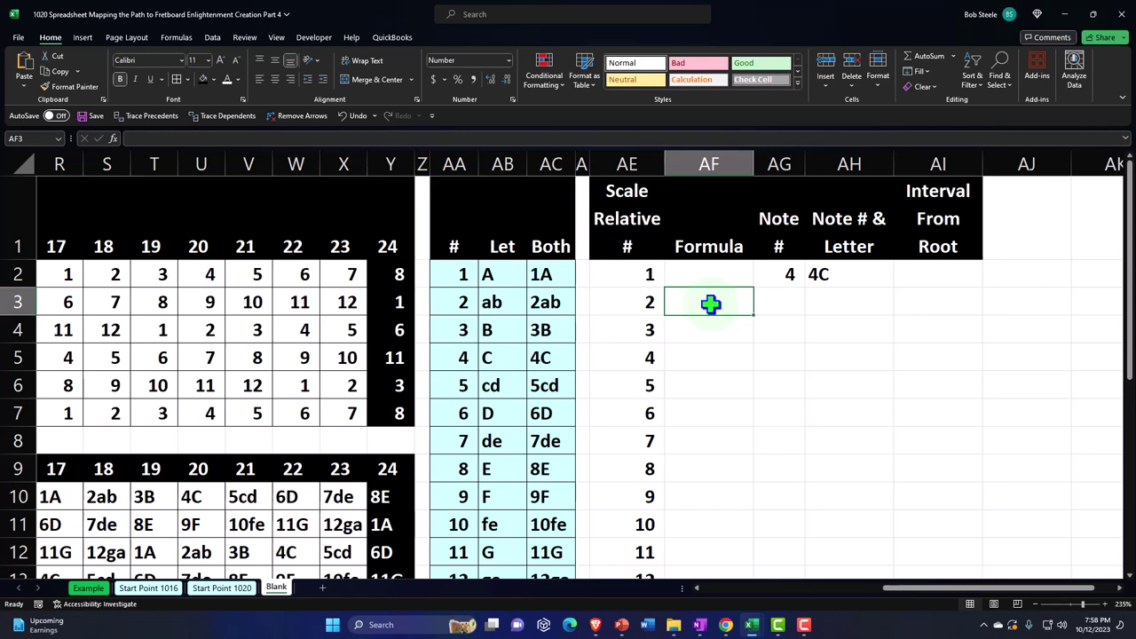
type("2")
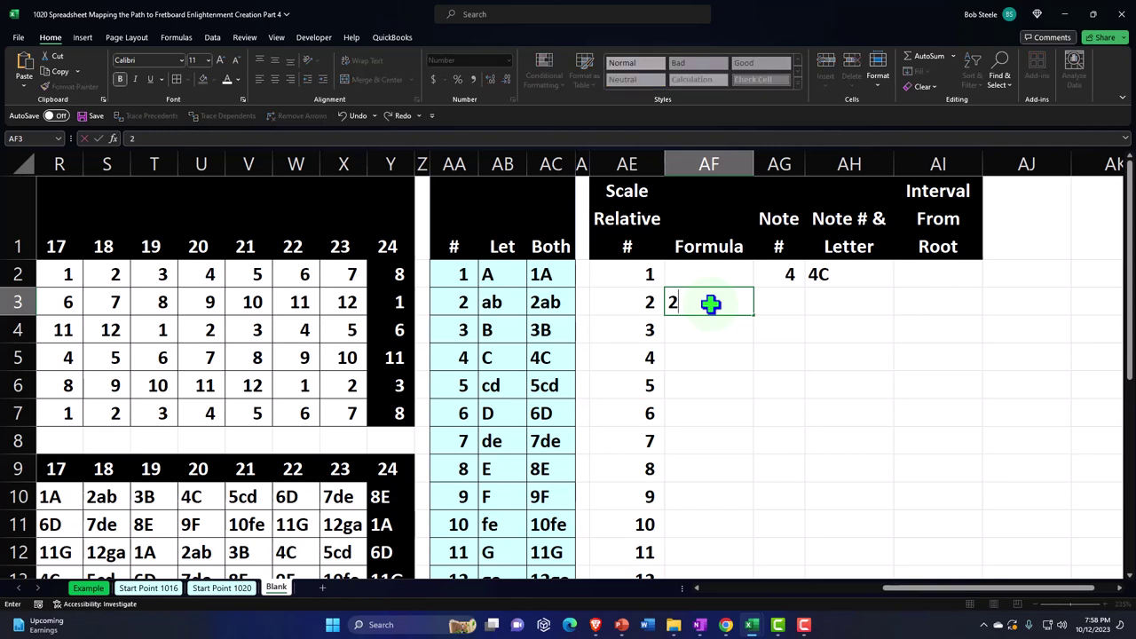
key("Return")
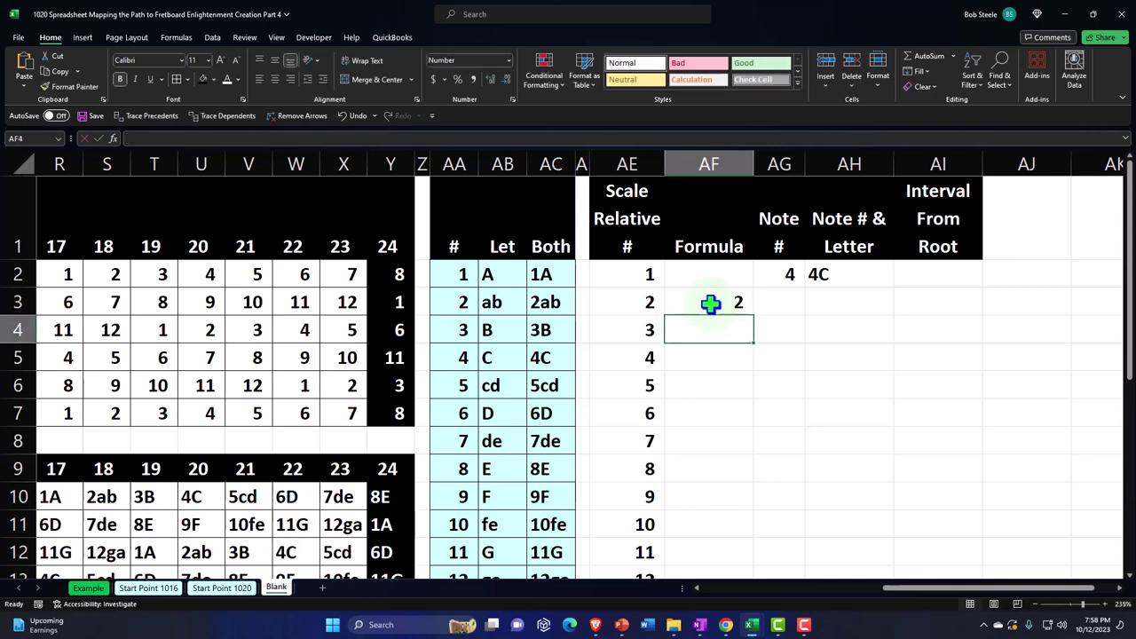
type("2")
key("Return")
type("1")
key("Return")
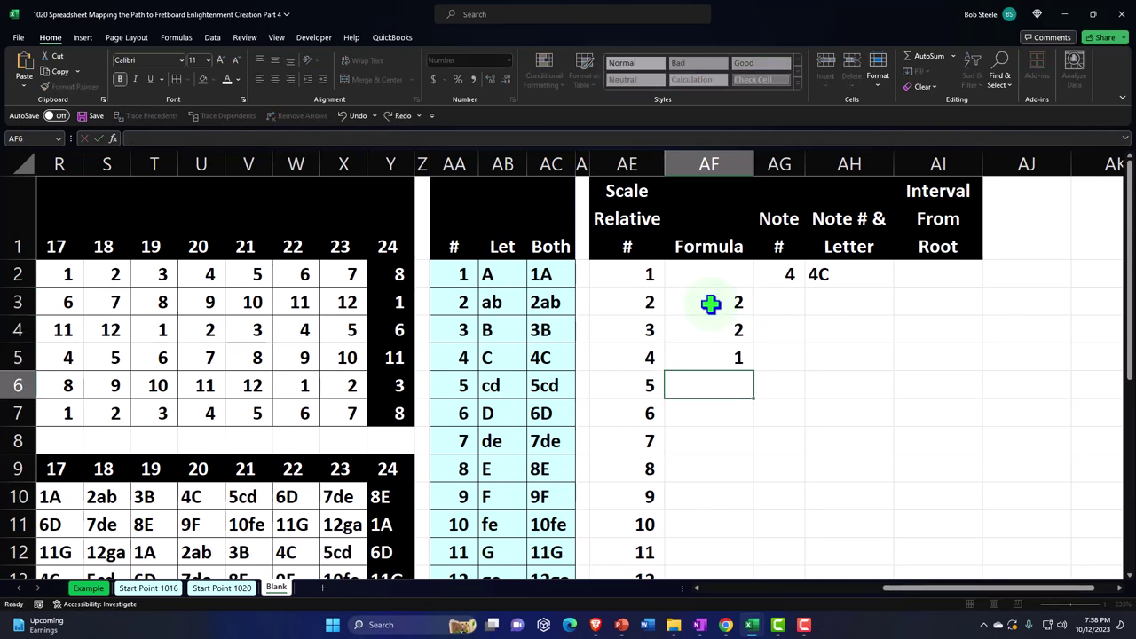
type("2")
key("Return")
type("2")
key("Return")
type("2")
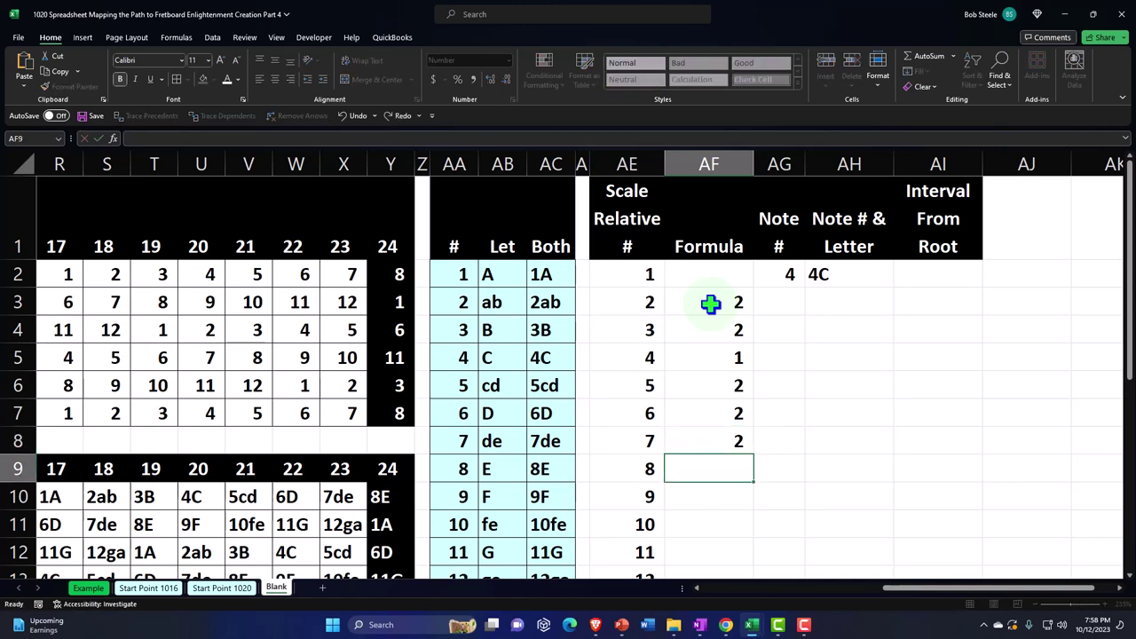
key("Return")
type("1")
key("Return")
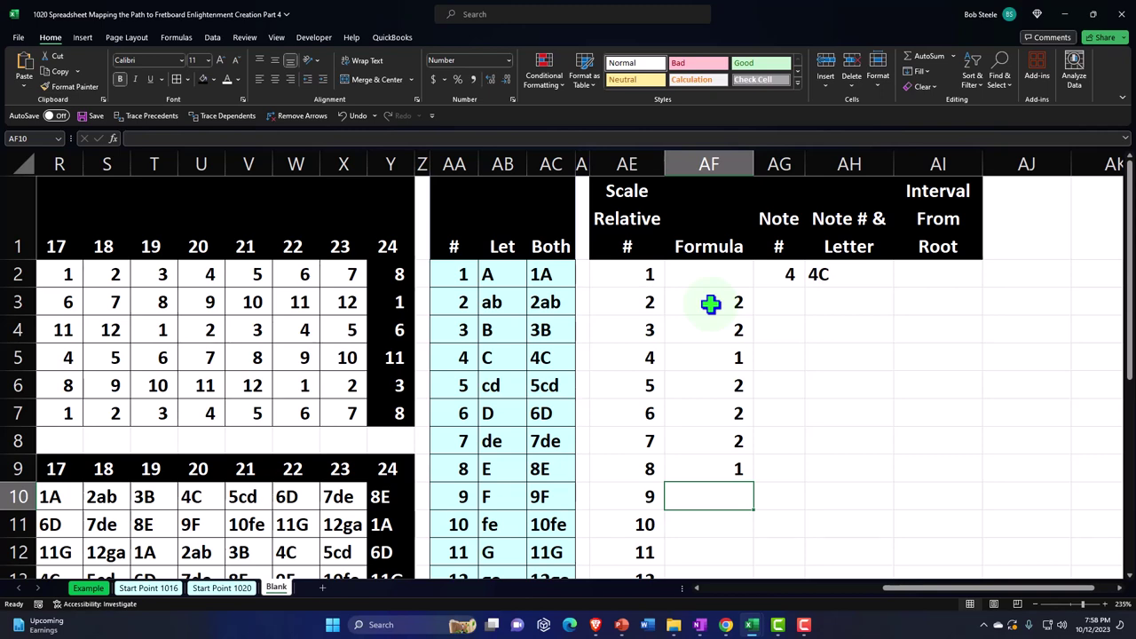
Step: Review the starting note number in AG2 and walk through the step pattern in AF3:AF9
left_click(768, 277)
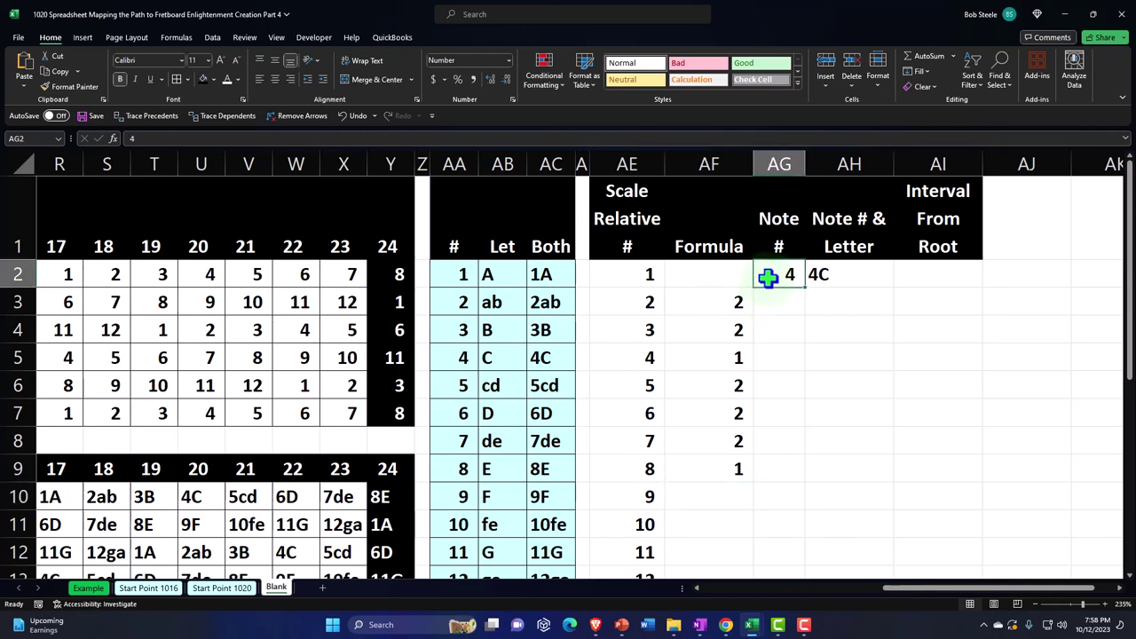
left_click(735, 295)
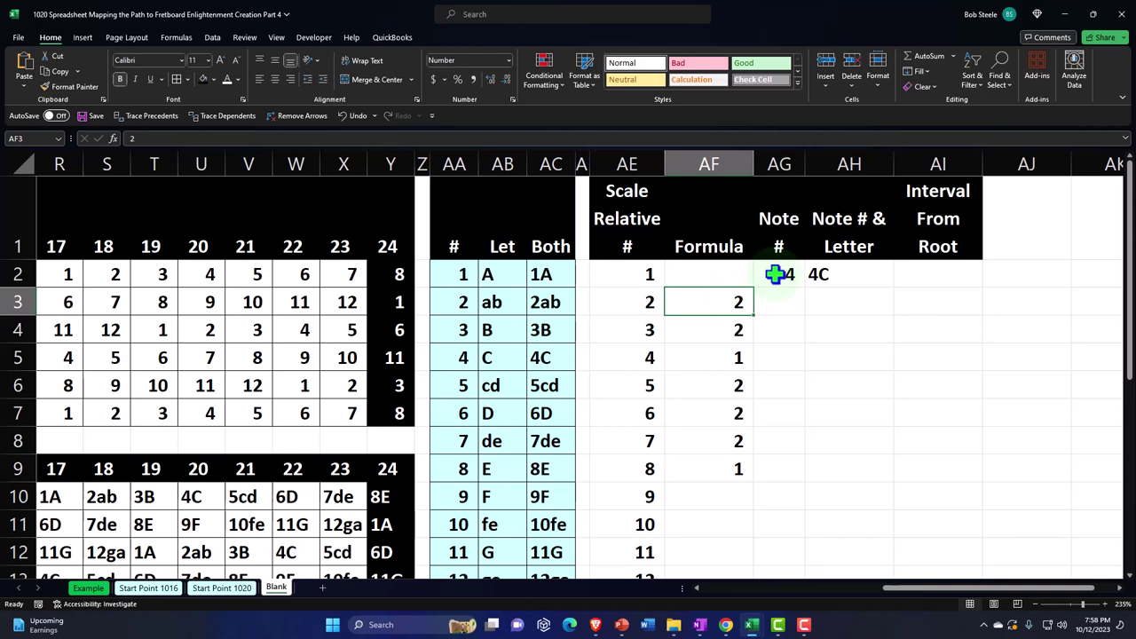
key("Down")
key("Down")
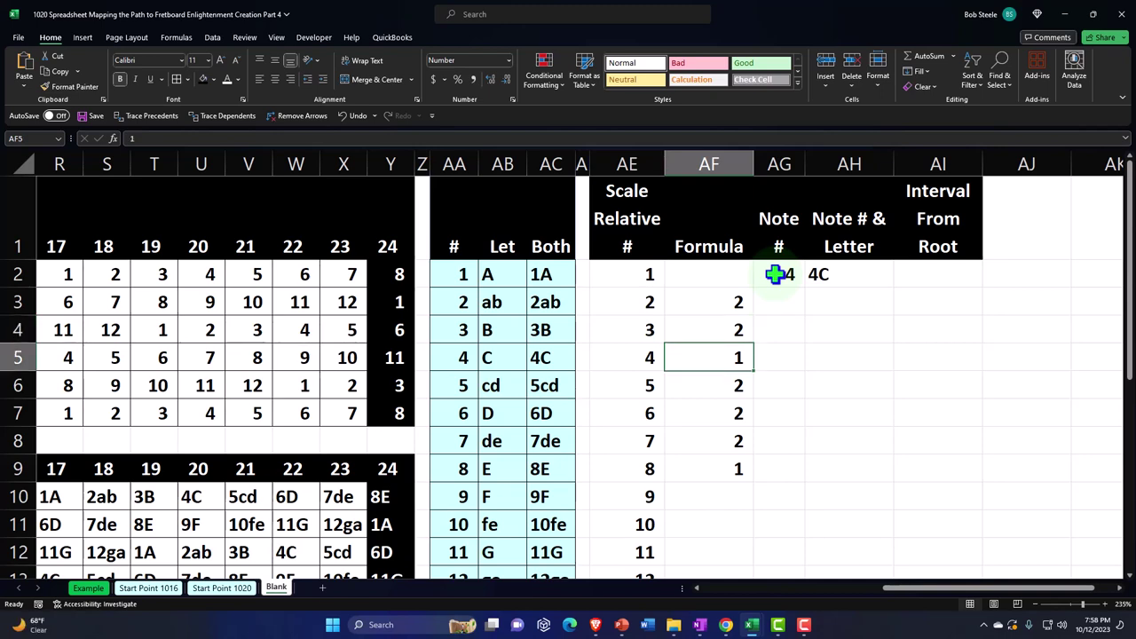
key("Down")
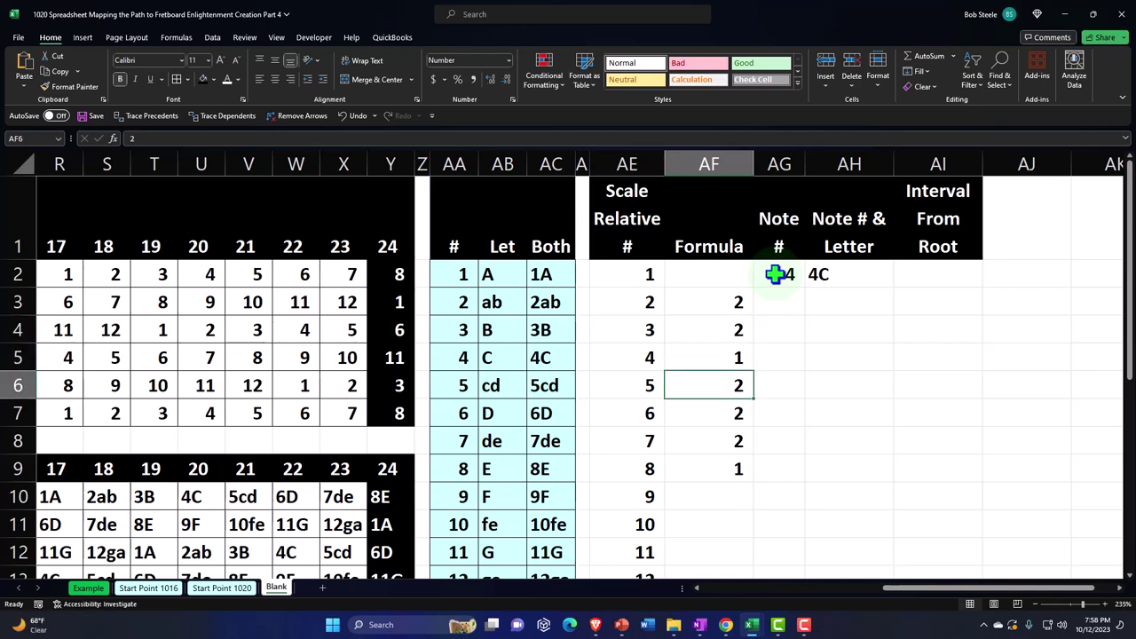
key("Down")
key("Down")
key("Down")
key("Up")
key("Up")
key("Up")
key("Up")
key("Up")
key("Up")
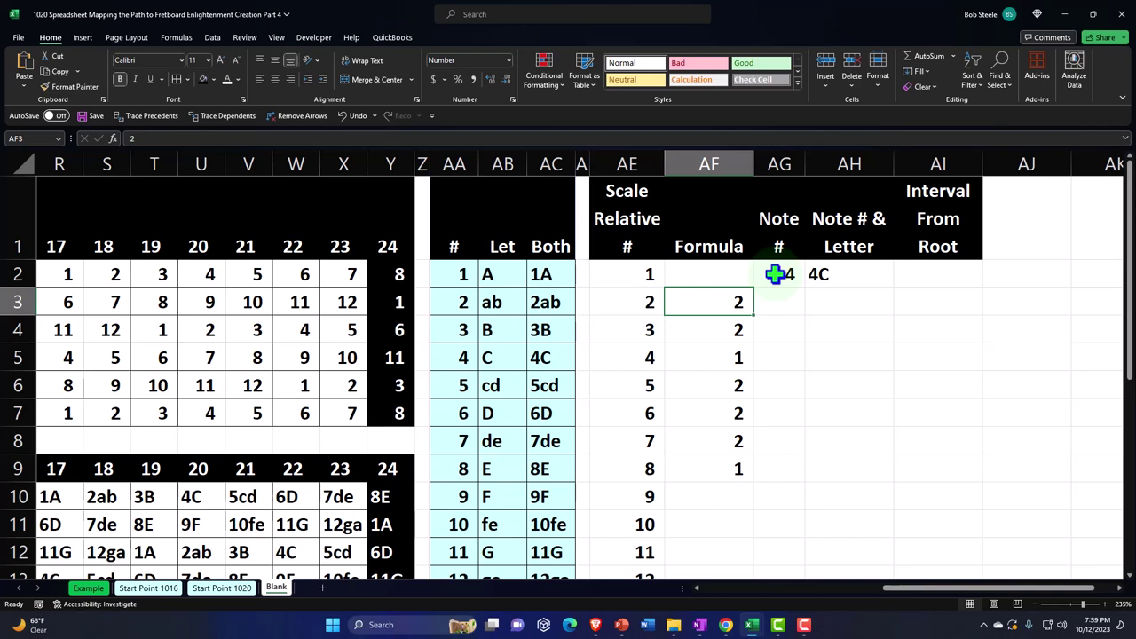
key("Down")
key("Down")
key("Down")
key("Down")
key("Down")
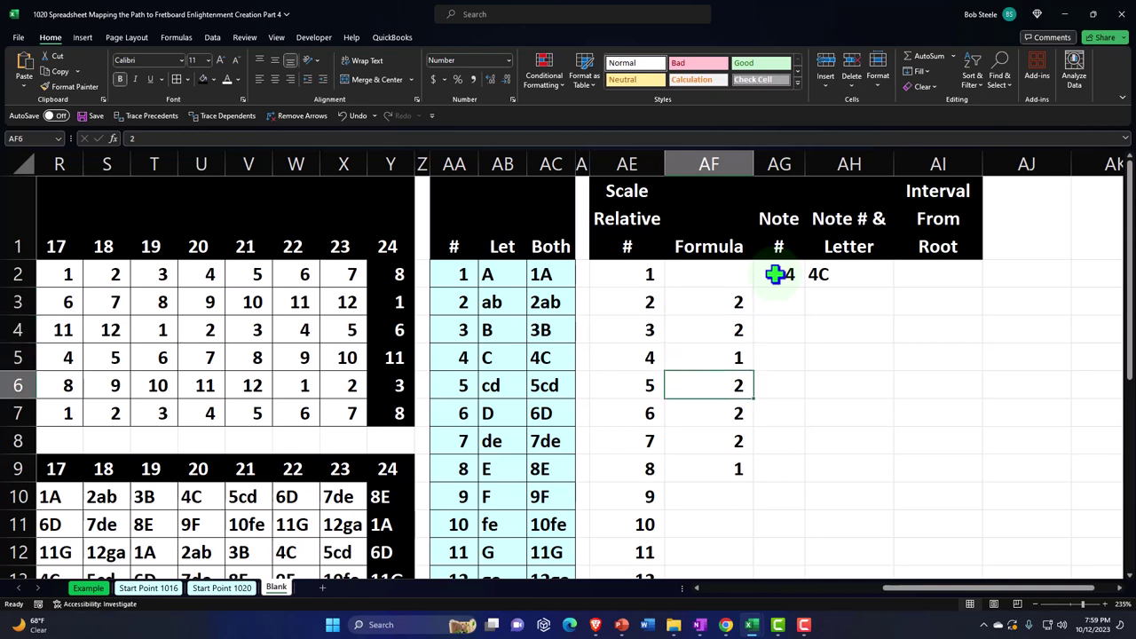
key("Down")
key("Up")
key("Up")
key("Up")
key("Up")
key("Up")
key("Up")
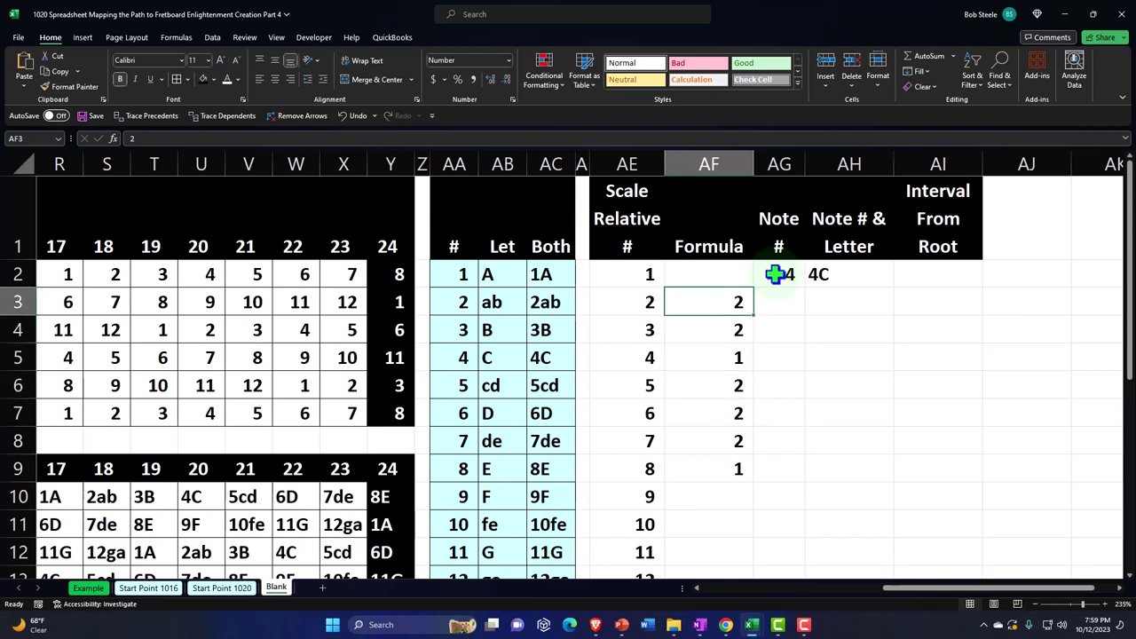
key("Down")
key("Down")
key("Down")
key("Down")
key("Down")
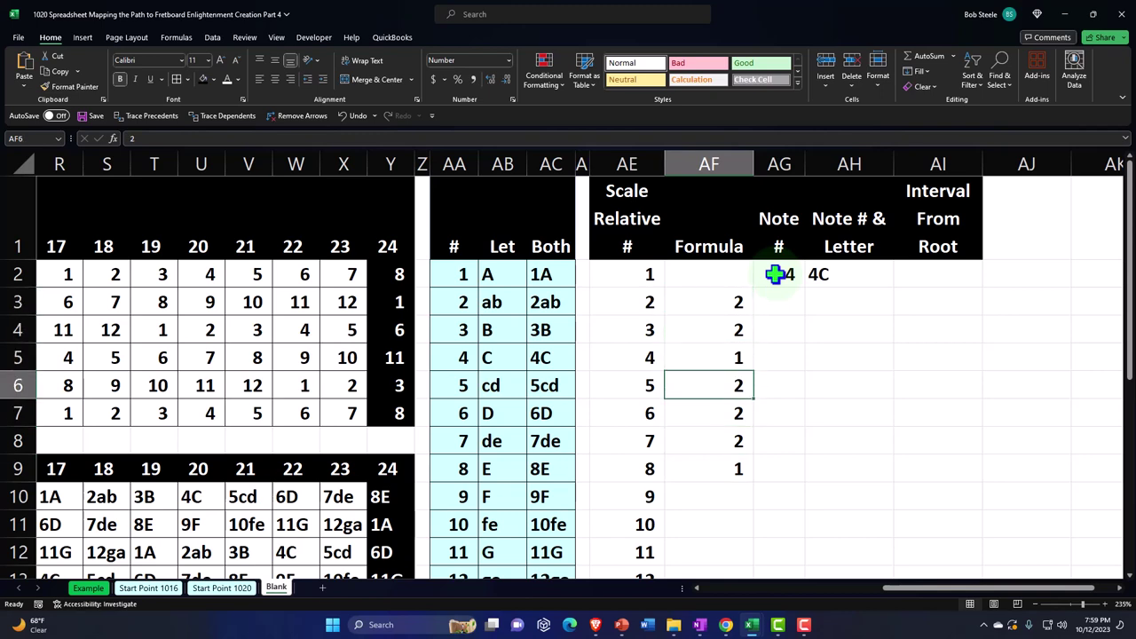
key("Down")
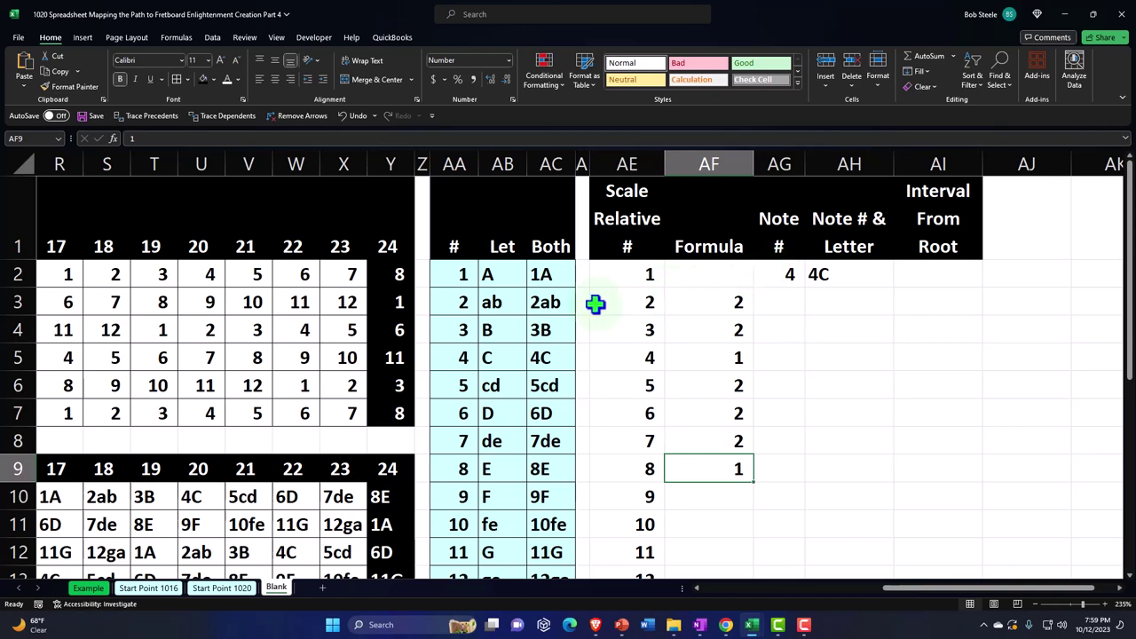
Step: Compare the first note letters in the key's Let column with the step pattern in the Formula column
left_click(513, 278)
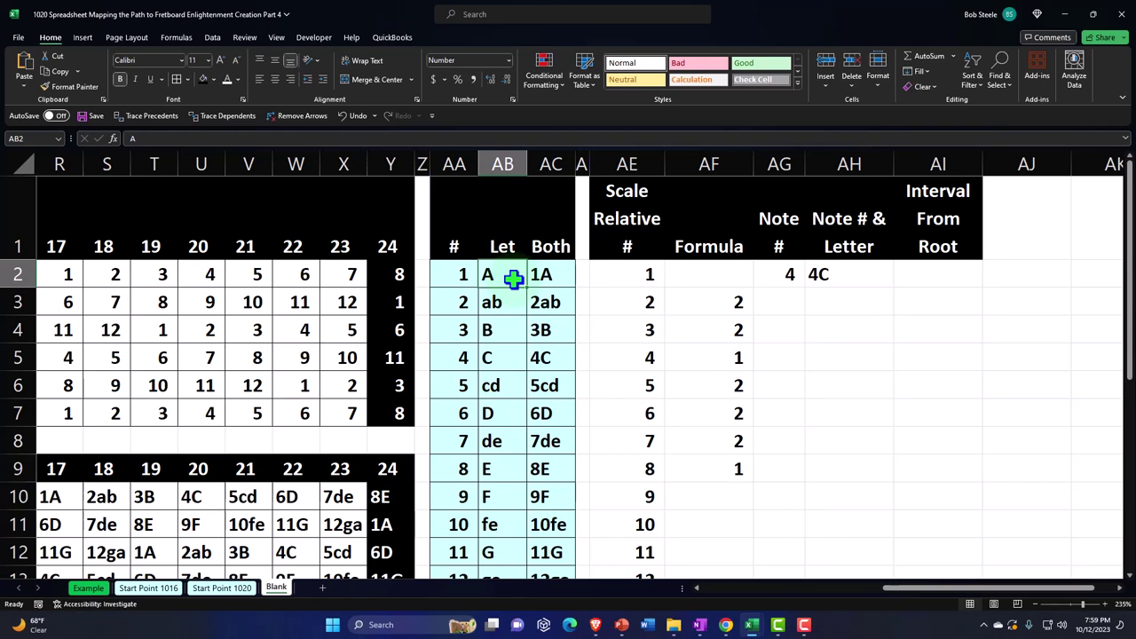
key("Down")
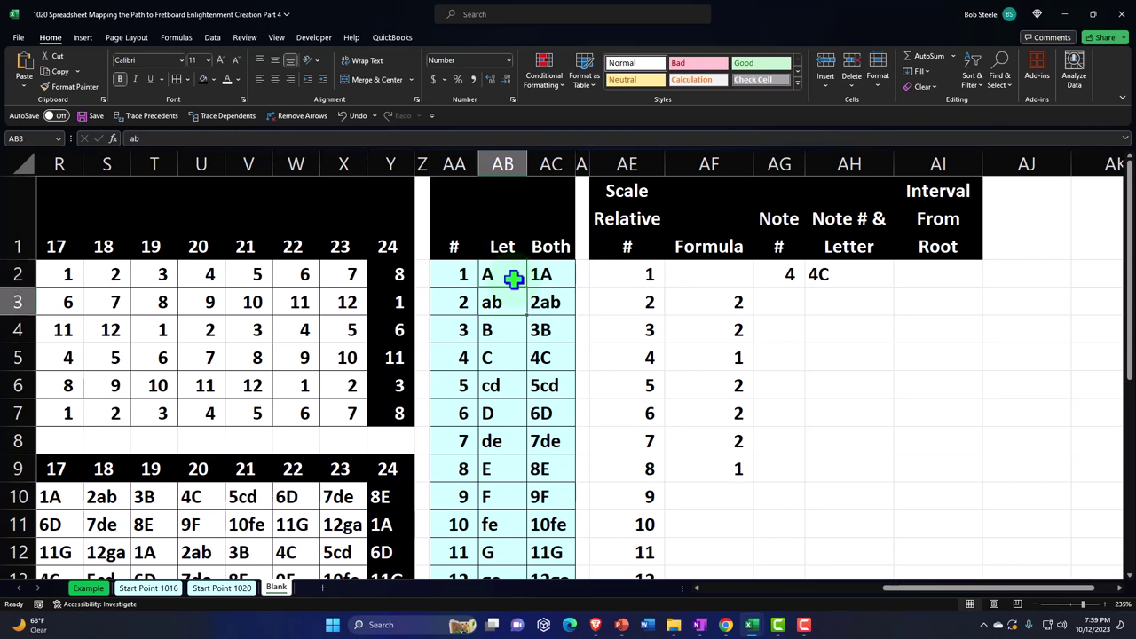
left_click(513, 279)
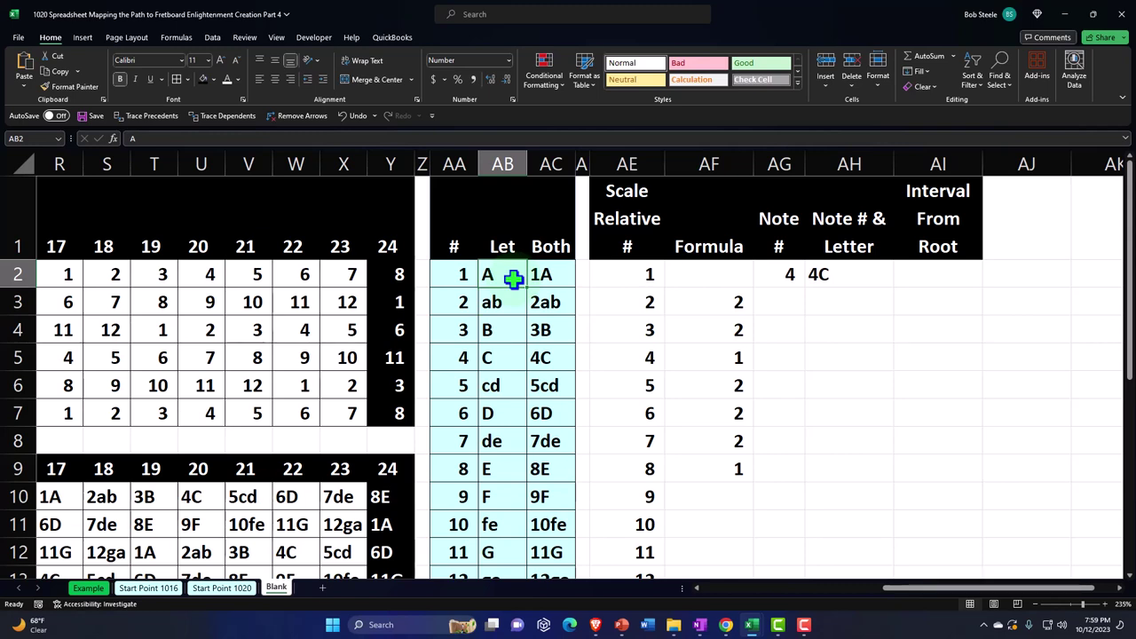
left_click(511, 353)
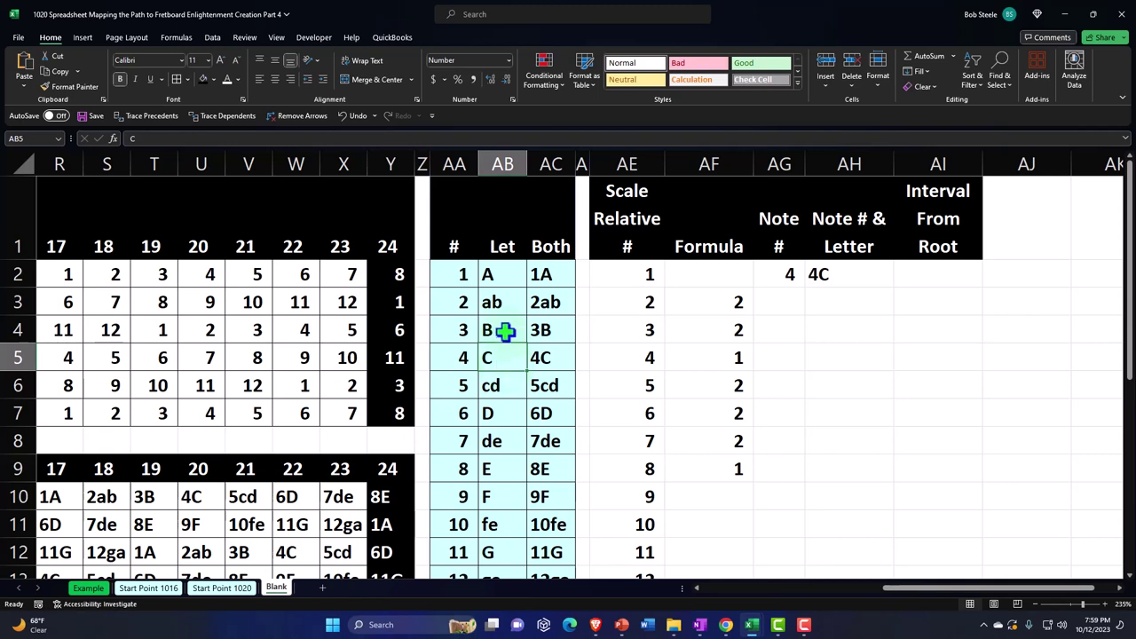
left_click(503, 305)
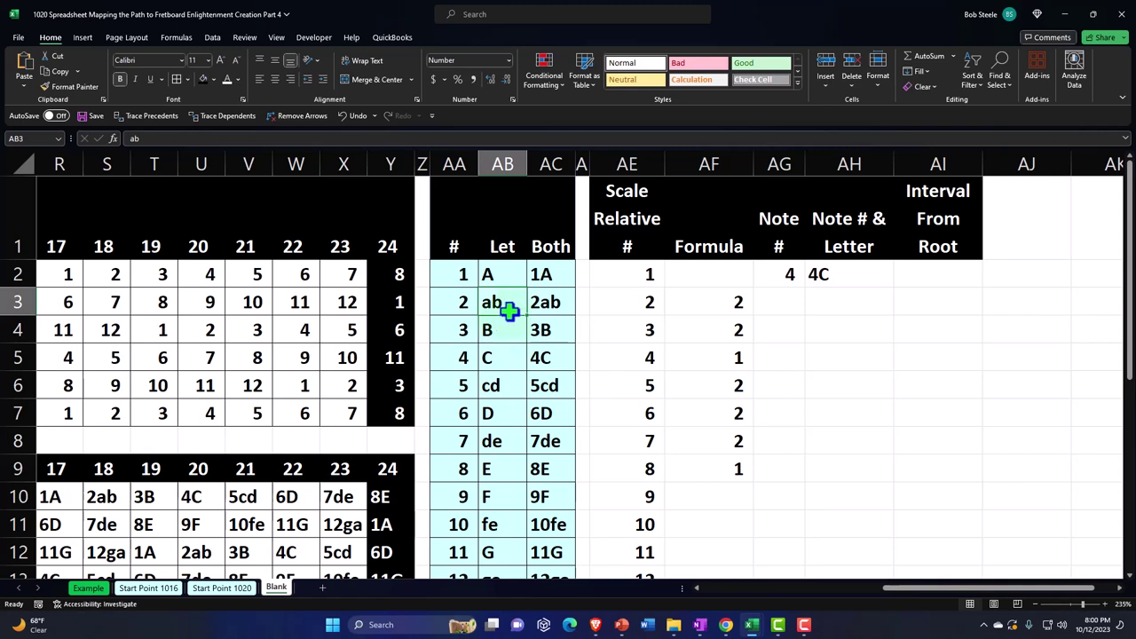
left_click_drag(724, 306, 711, 443)
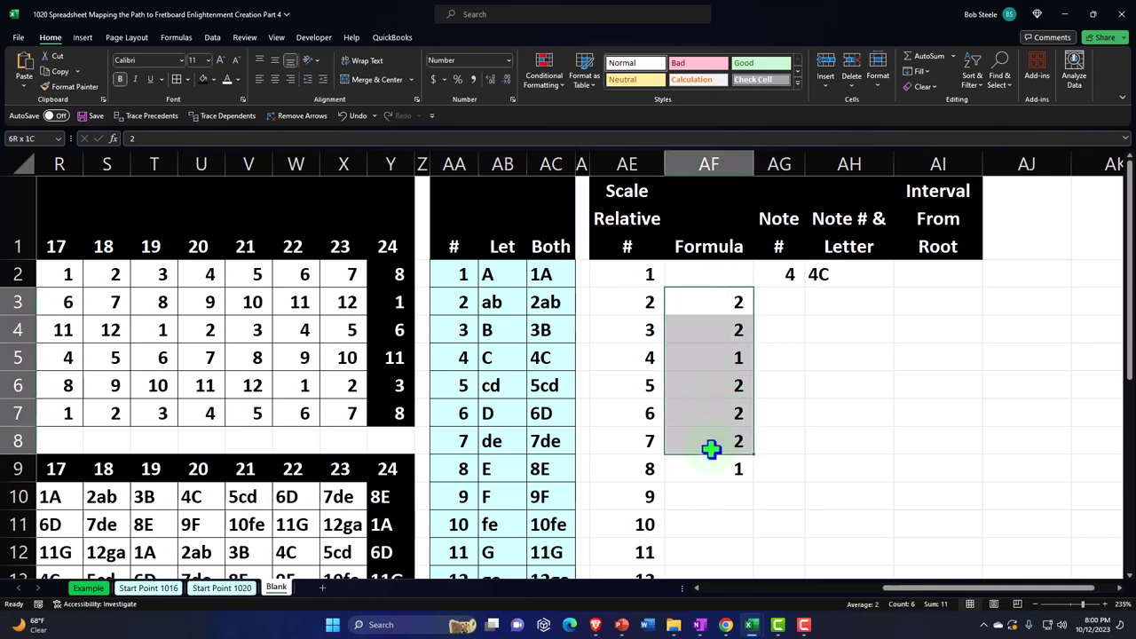
Step: Enter =AG2+AF3 in AG3 and fill the formula down through AG9
left_click(779, 294)
type("=")
key("Up")
type("+")
key("Left")
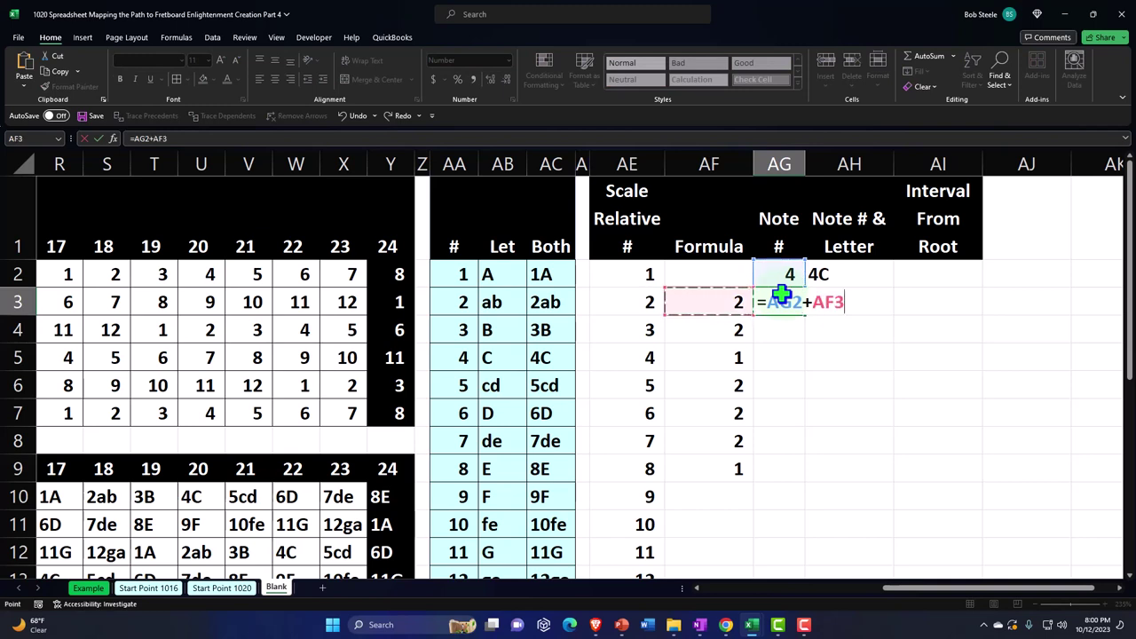
key("Return")
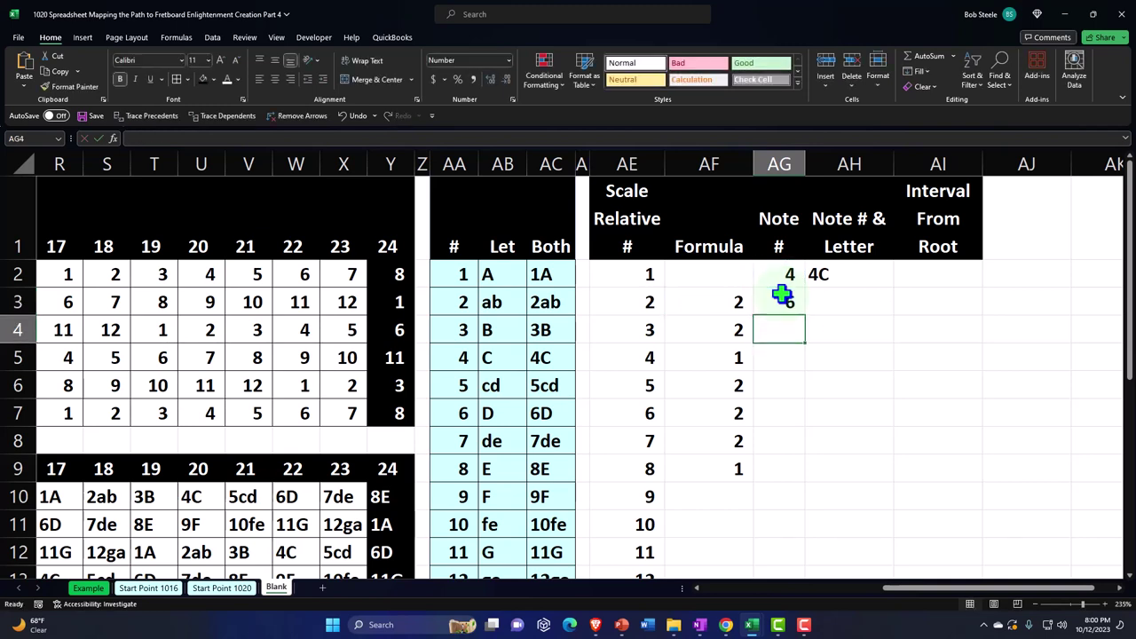
left_click(781, 295)
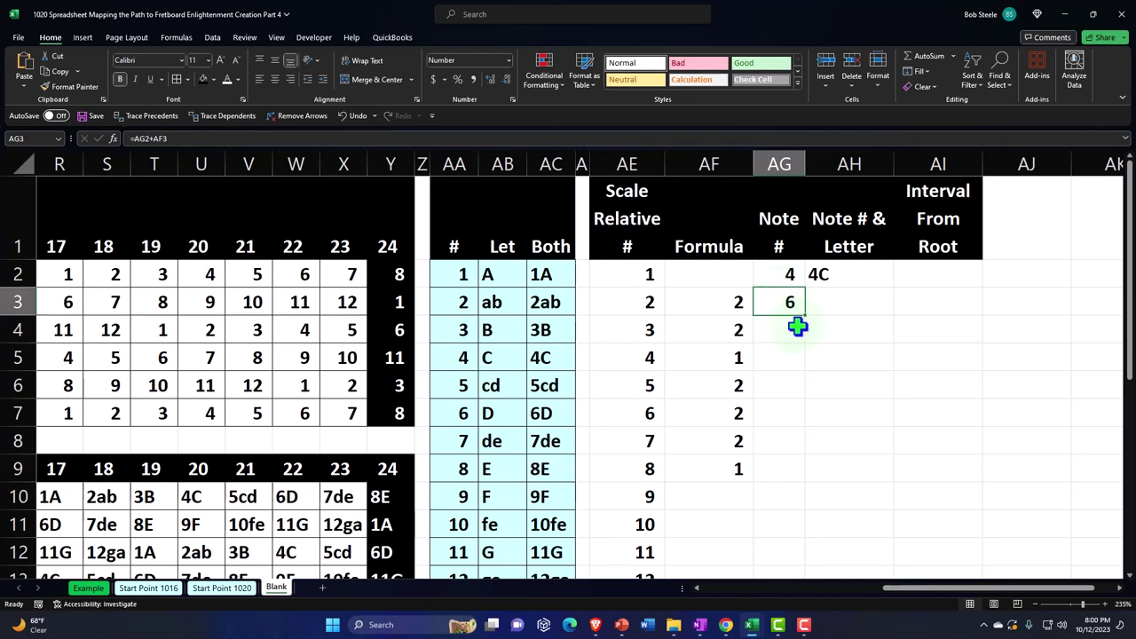
left_click_drag(805, 316, 807, 472)
Step: Examine the addition formulas in AG3:AG5 and walk down the note numbers from AG2 to AG7
double_click(783, 306)
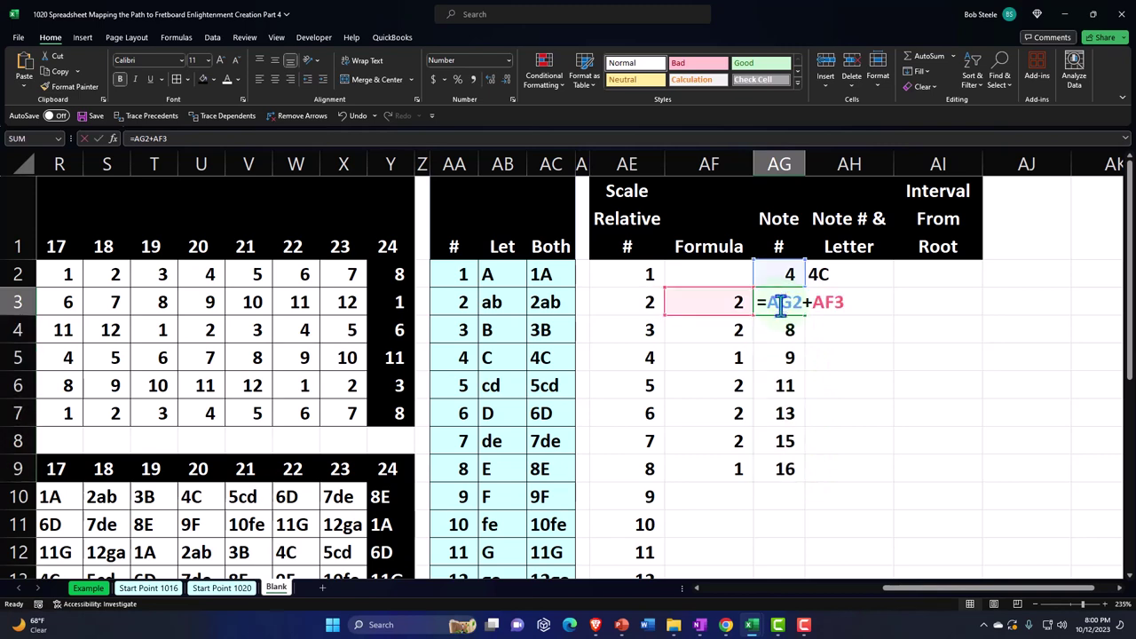
key("Return")
double_click(779, 323)
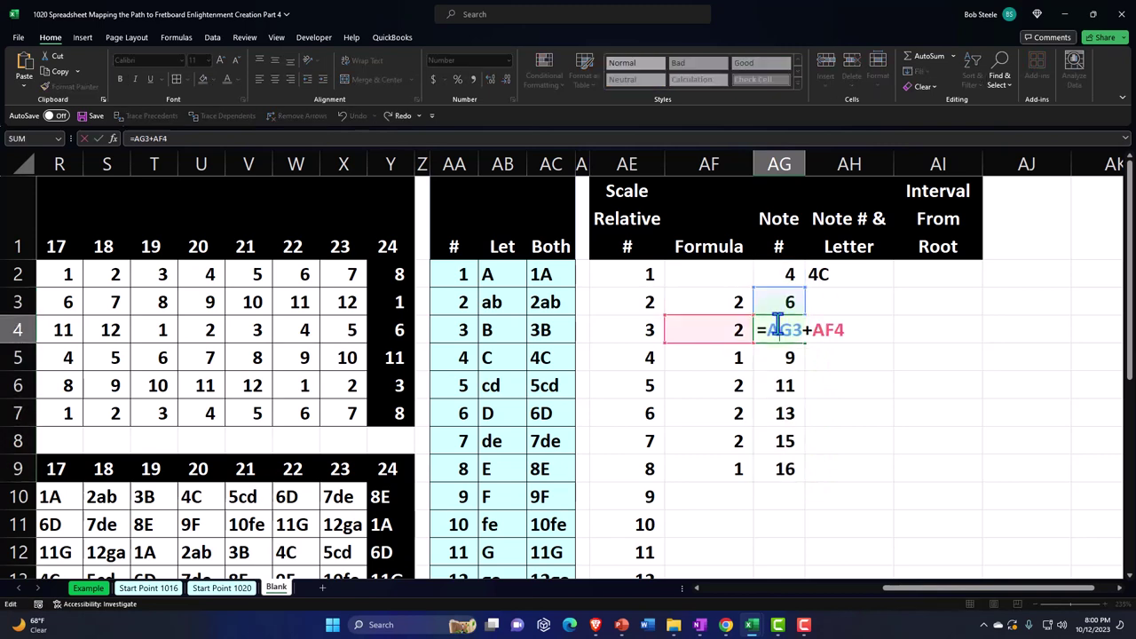
key("Return")
double_click(775, 355)
key("Return")
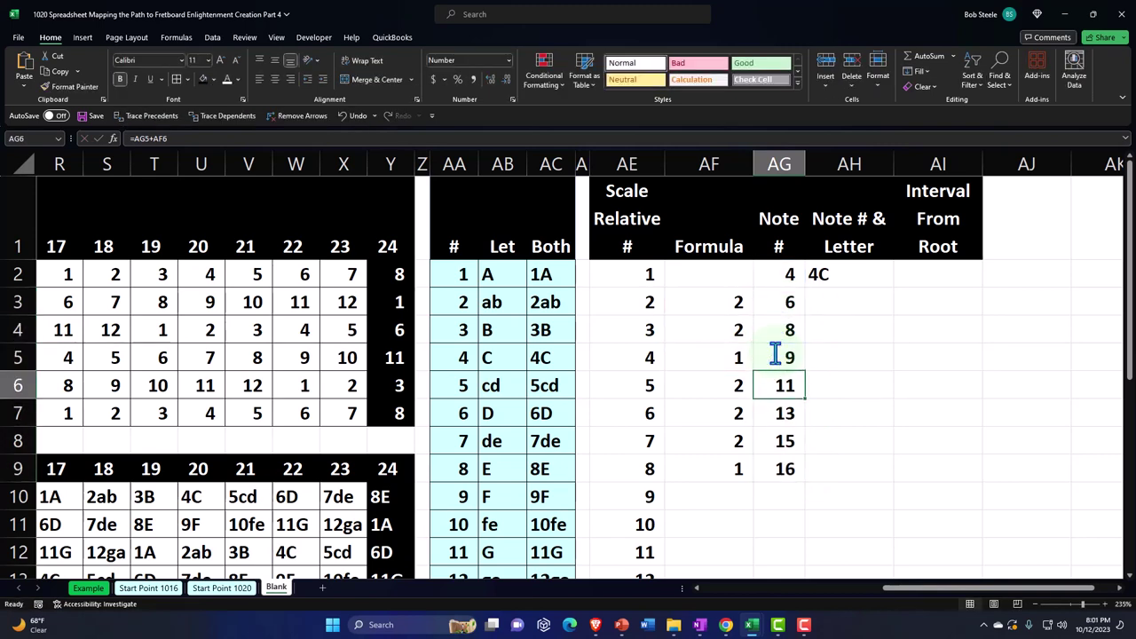
left_click(803, 277)
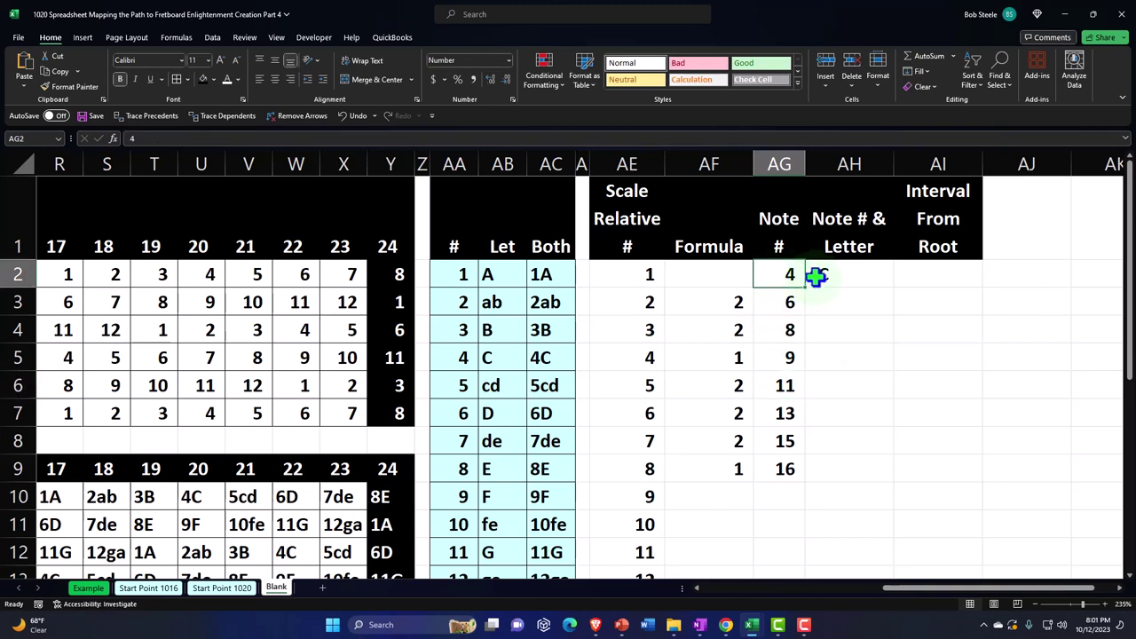
key("Down")
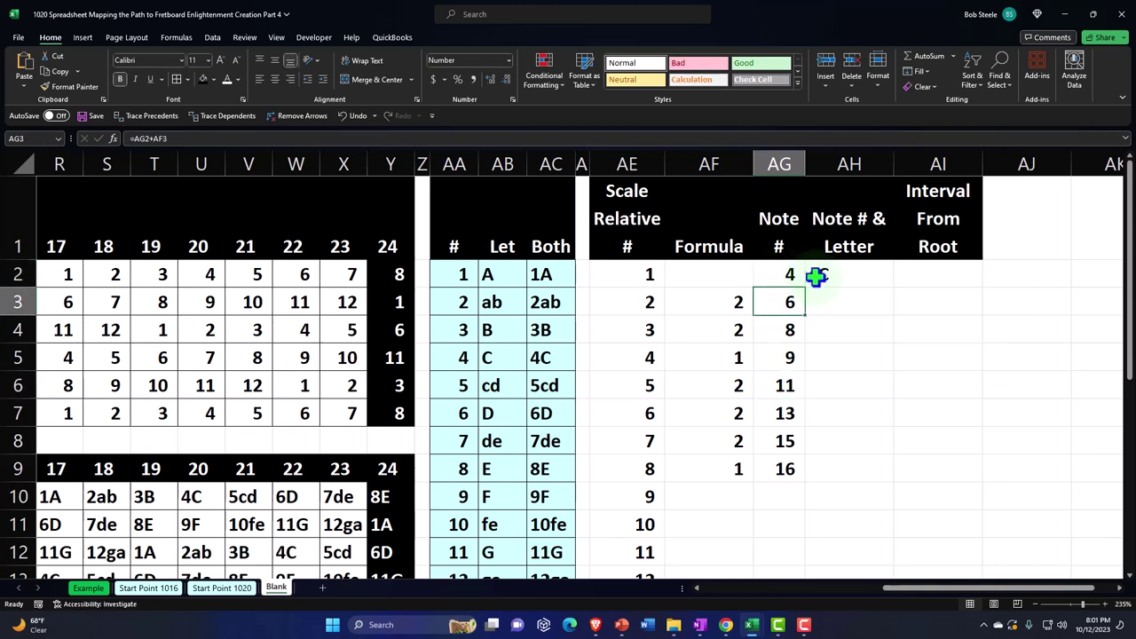
key("Down")
key("Down")
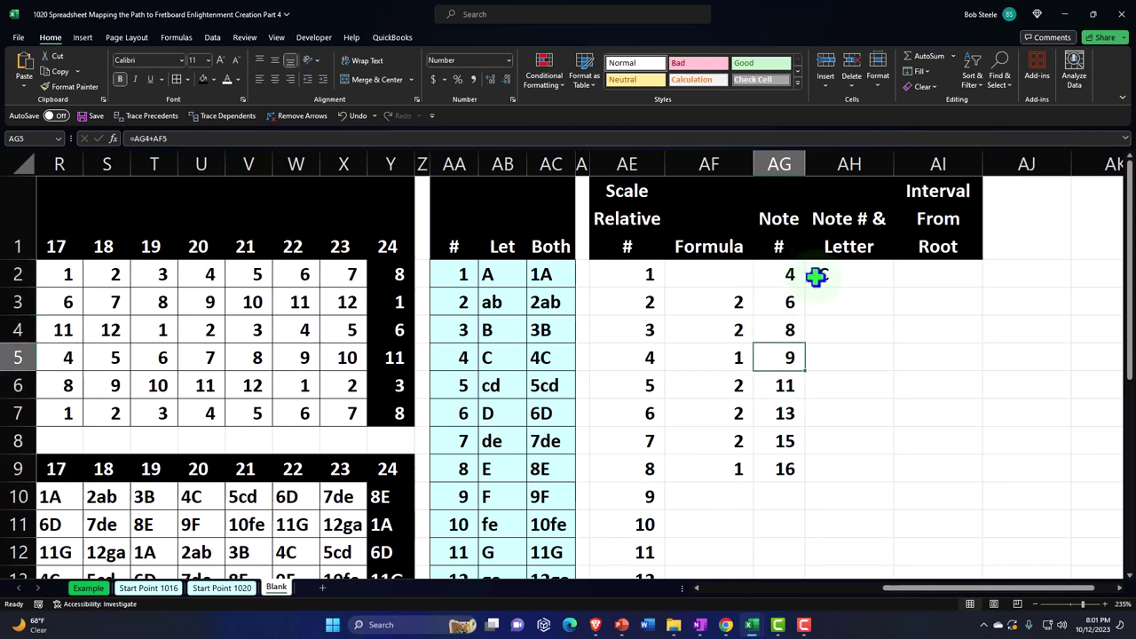
key("Down")
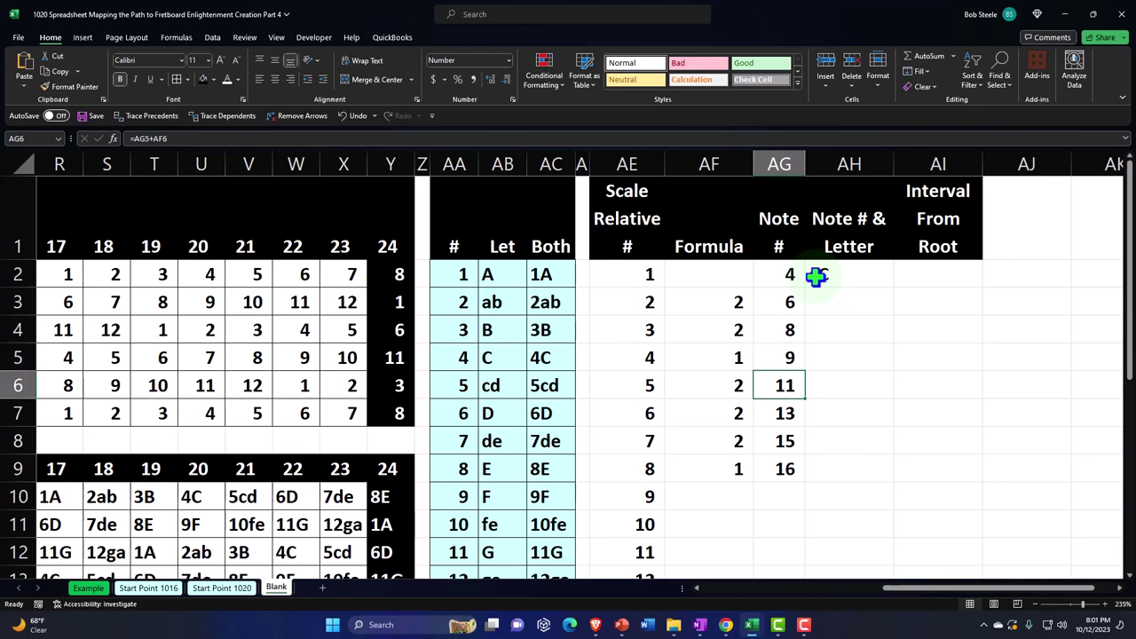
key("Down")
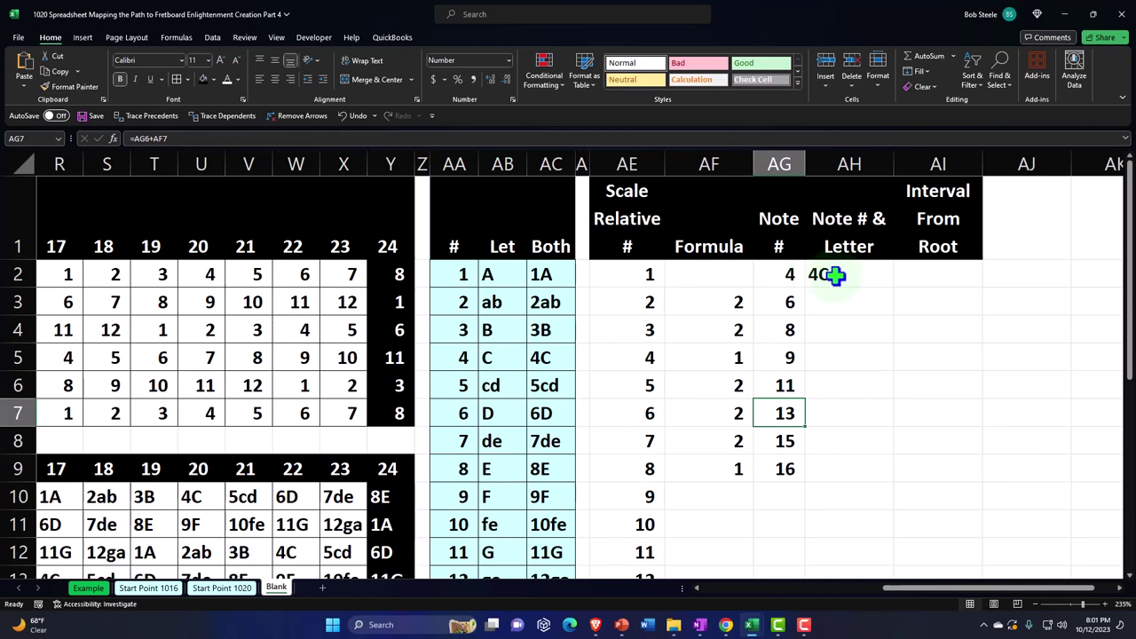
Step: Fill the XLOOKUP formula from AH2 down through AH7 in the Note # & Letter column
left_click(825, 275)
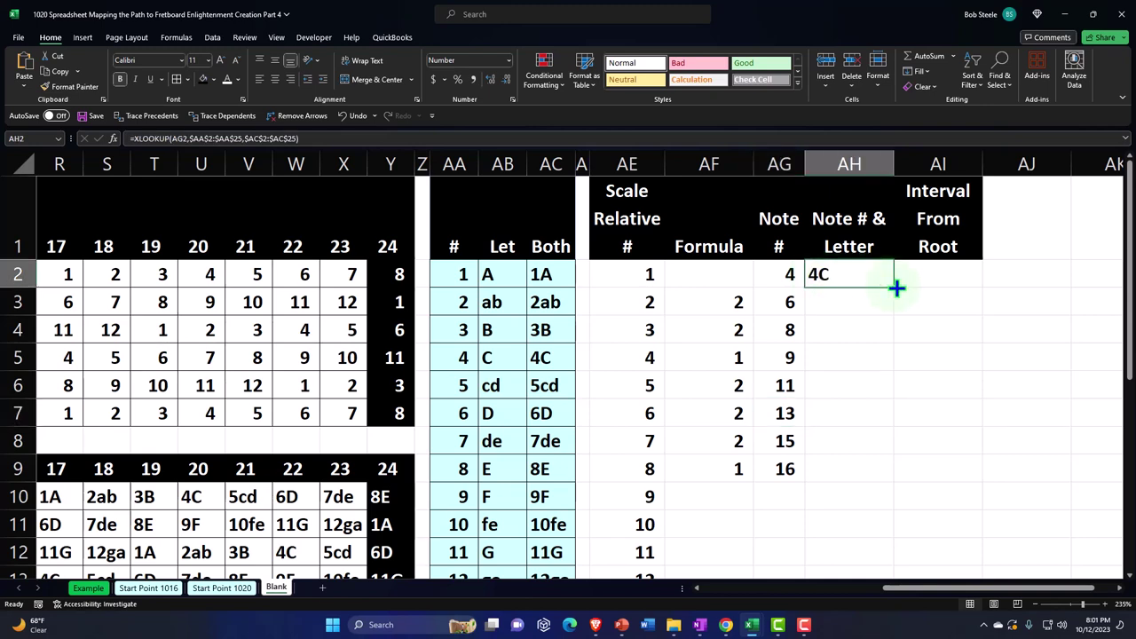
left_click_drag(896, 287, 894, 430)
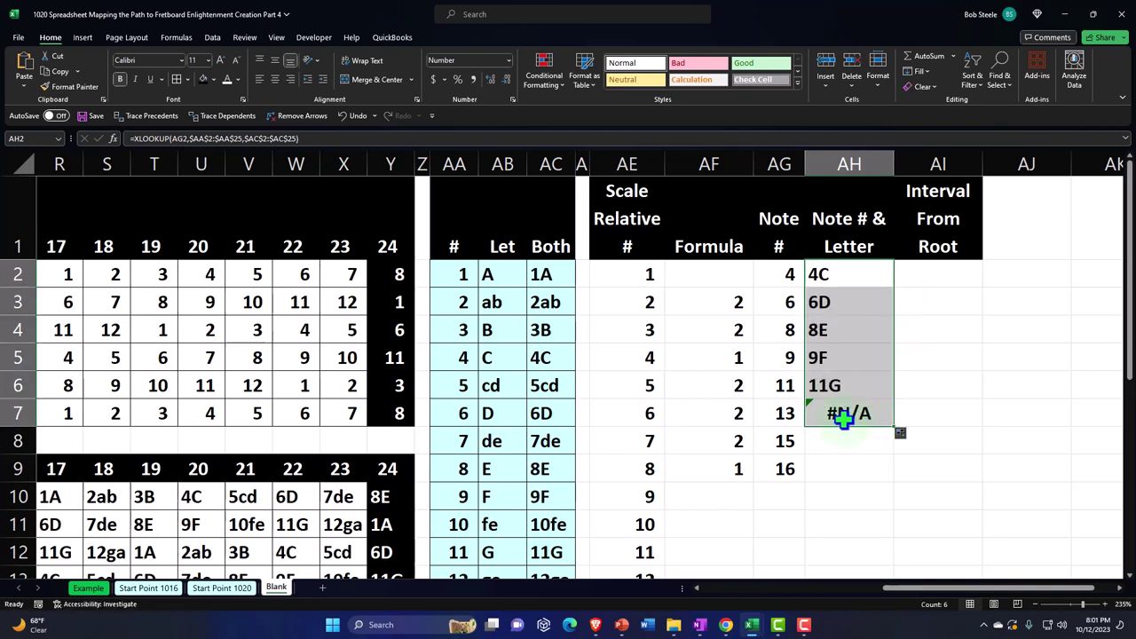
Step: Compare the looked-up notes in AH2:AH7 one by one with the note key and the scale steps
left_click(796, 273)
key("Right")
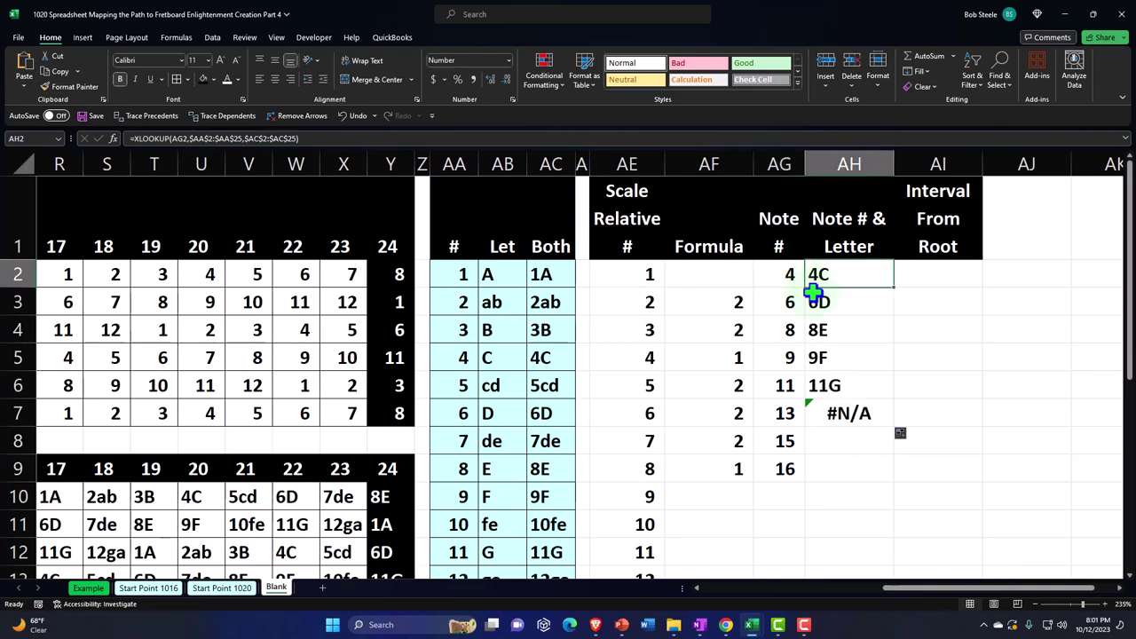
key("Down")
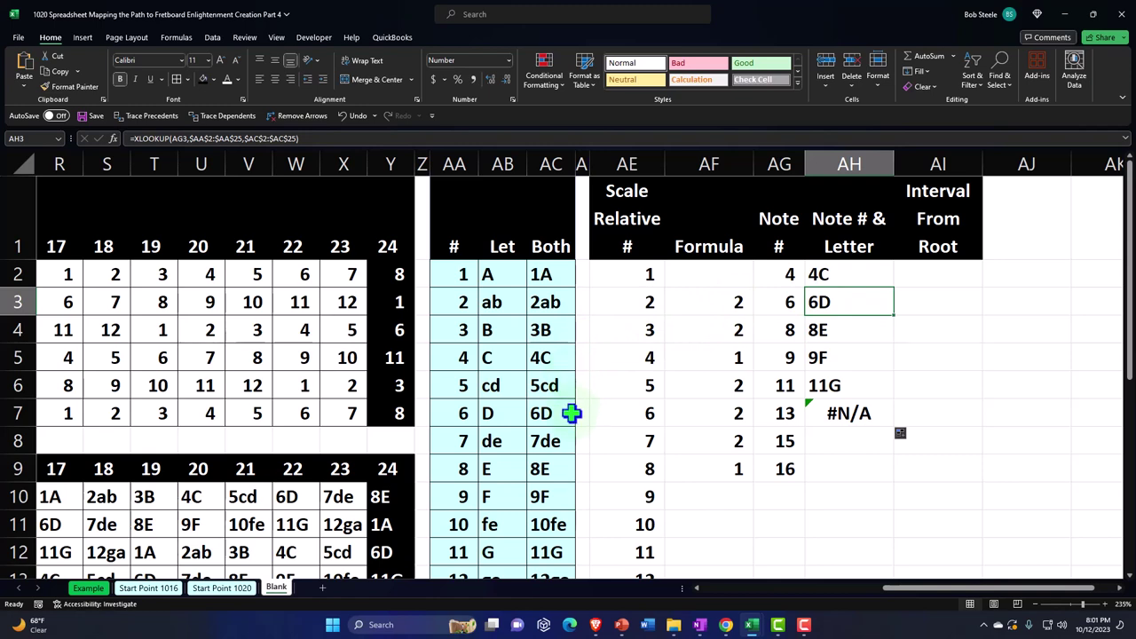
left_click(834, 334)
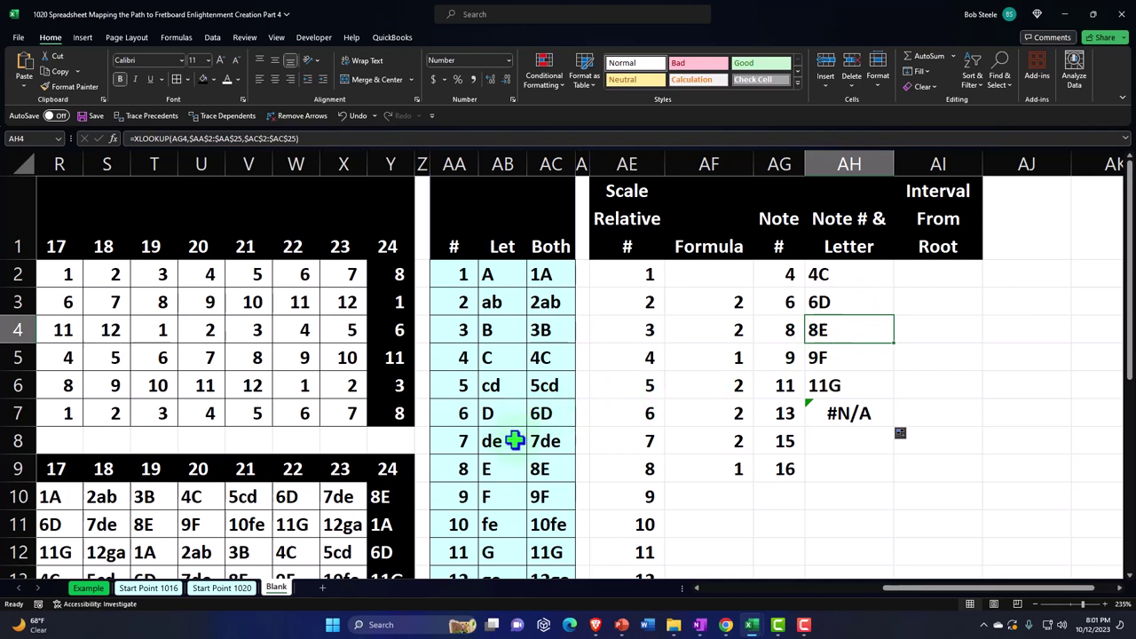
left_click(860, 356)
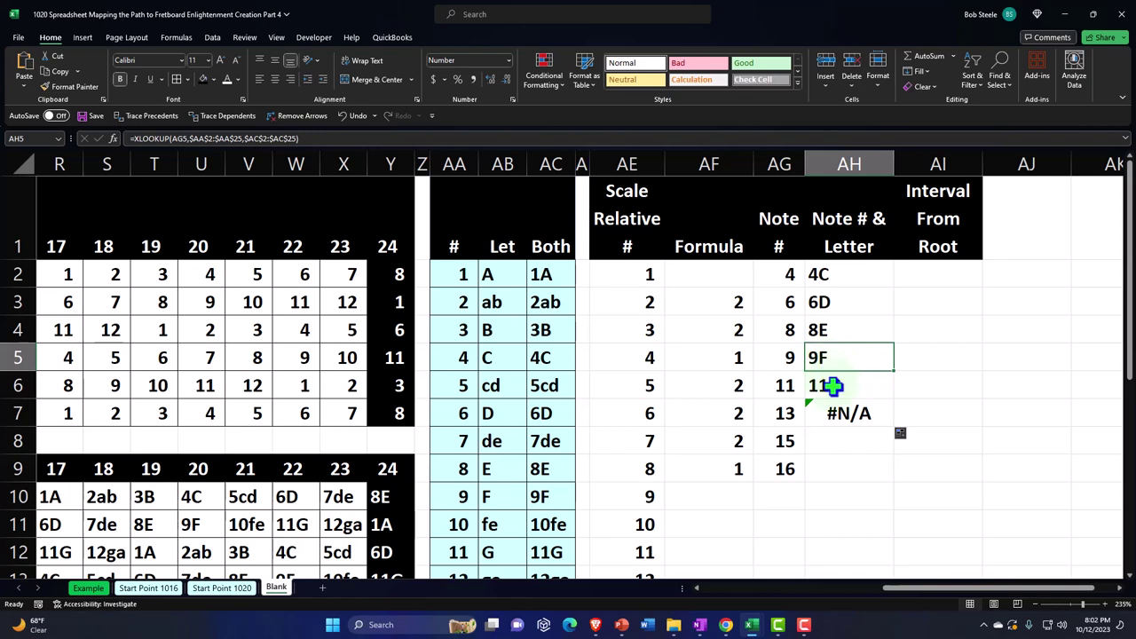
left_click(832, 385)
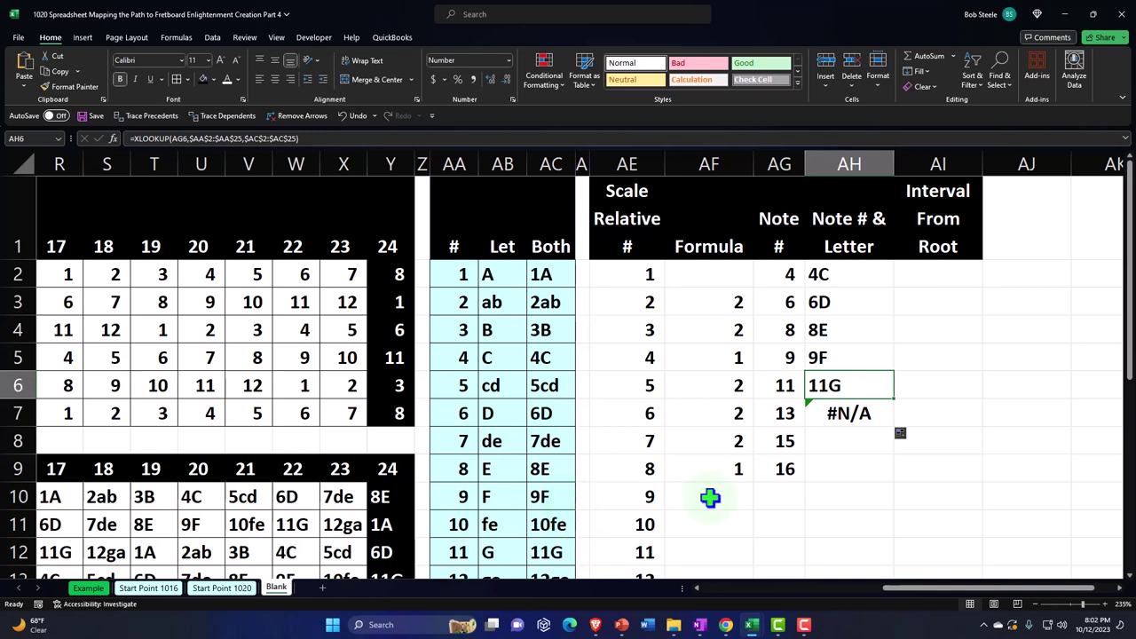
left_click(859, 410)
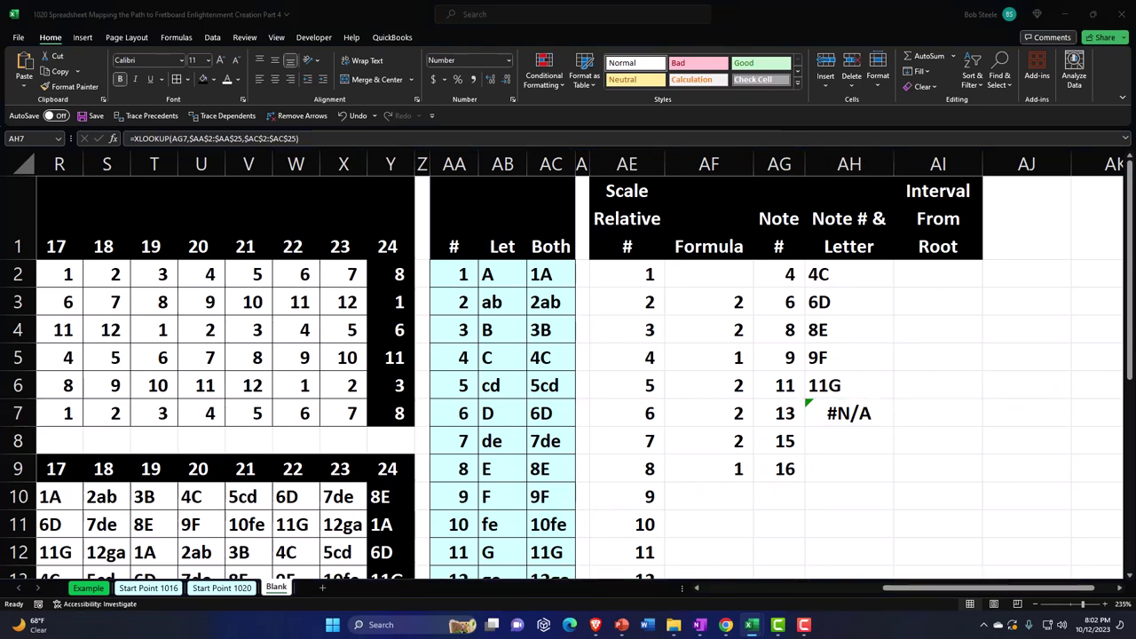
left_click(888, 404)
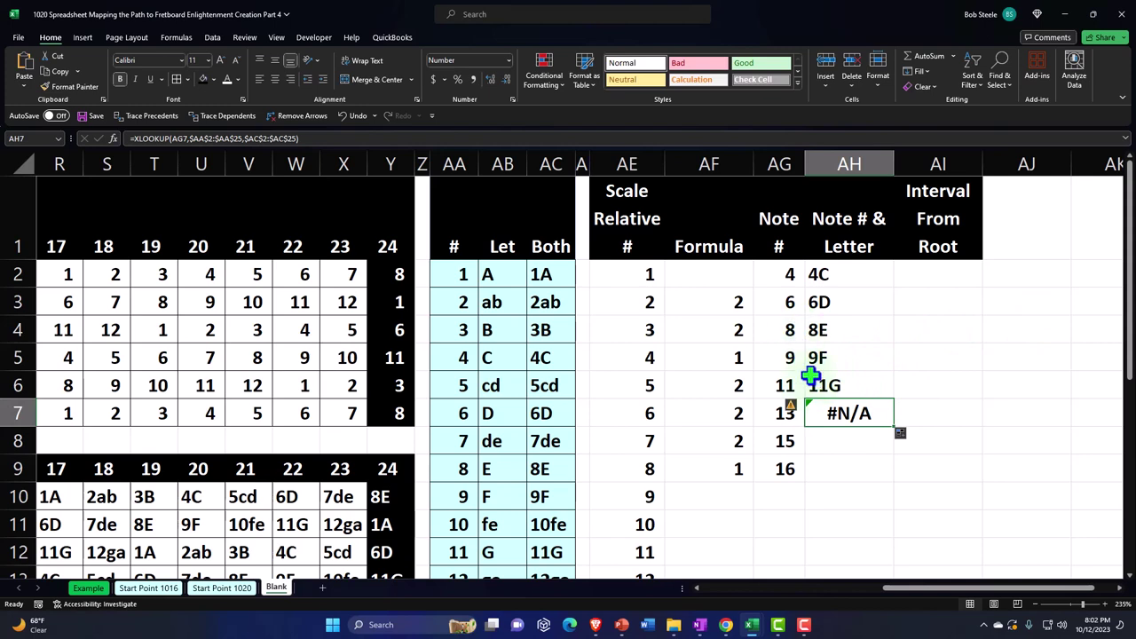
Step: Check the formula in AG3 and clear the note number formulas from AG3:AG9
left_click(782, 303)
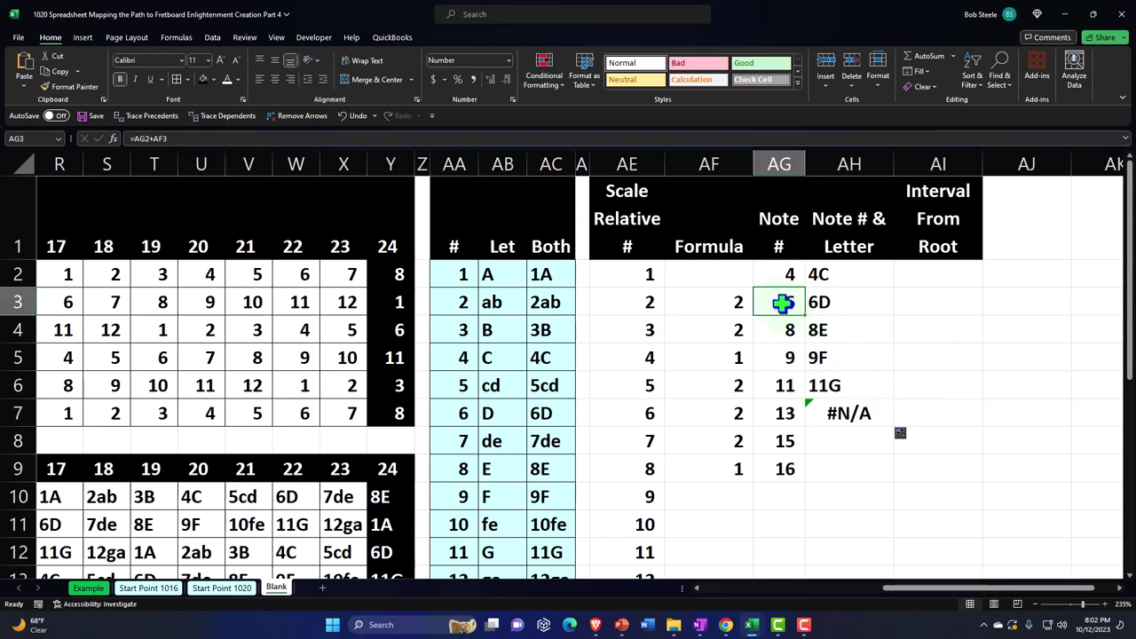
double_click(782, 302)
key("Return")
left_click(782, 303)
left_click_drag(783, 302, 781, 468)
key("Delete")
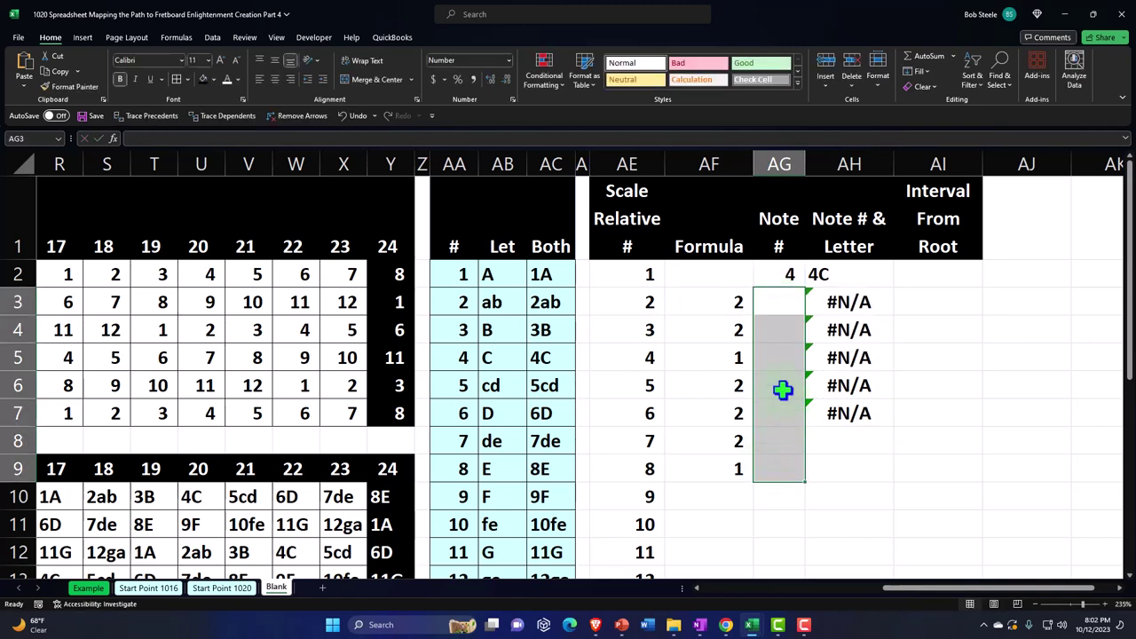
Step: Begin an IF formula in AG3 with the logical test (AG2+AF3)<13
left_click(767, 299)
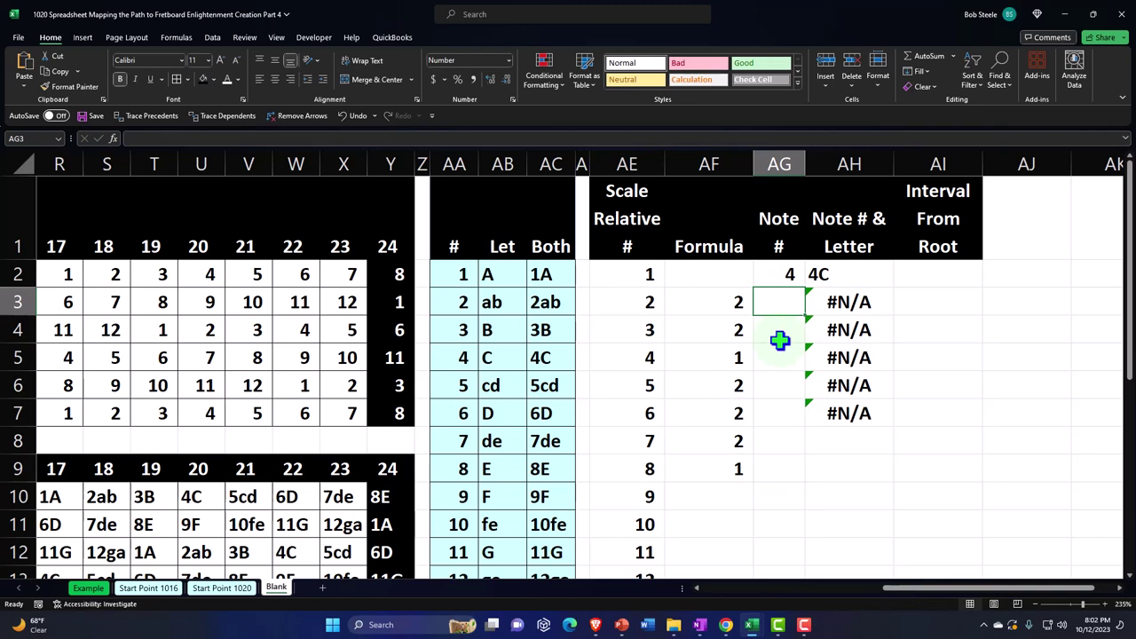
type("=if")
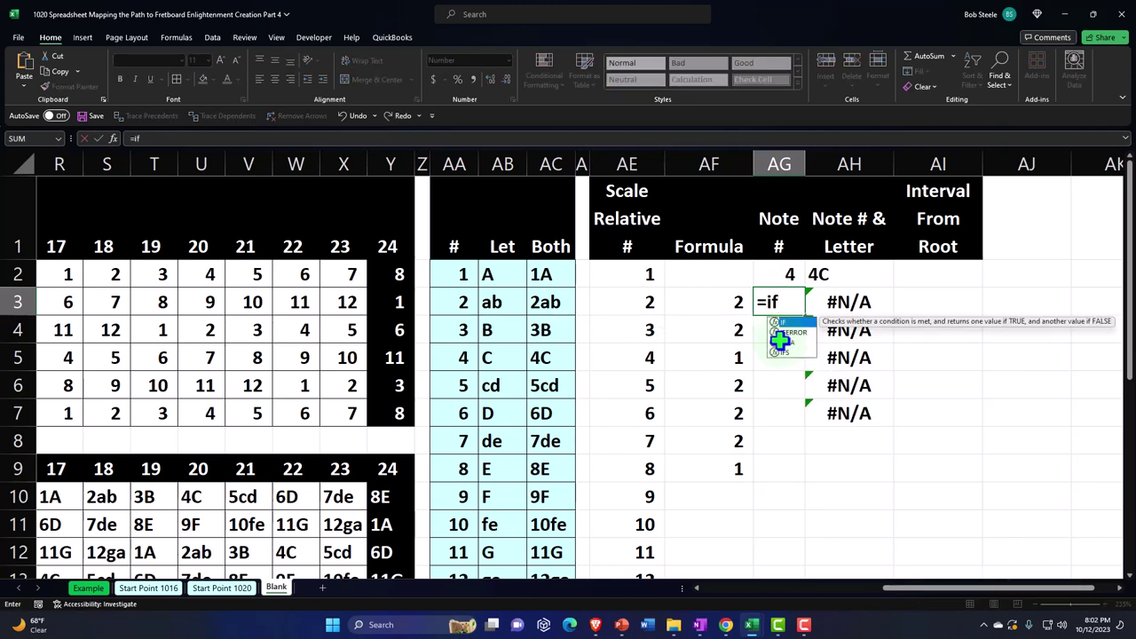
type("(")
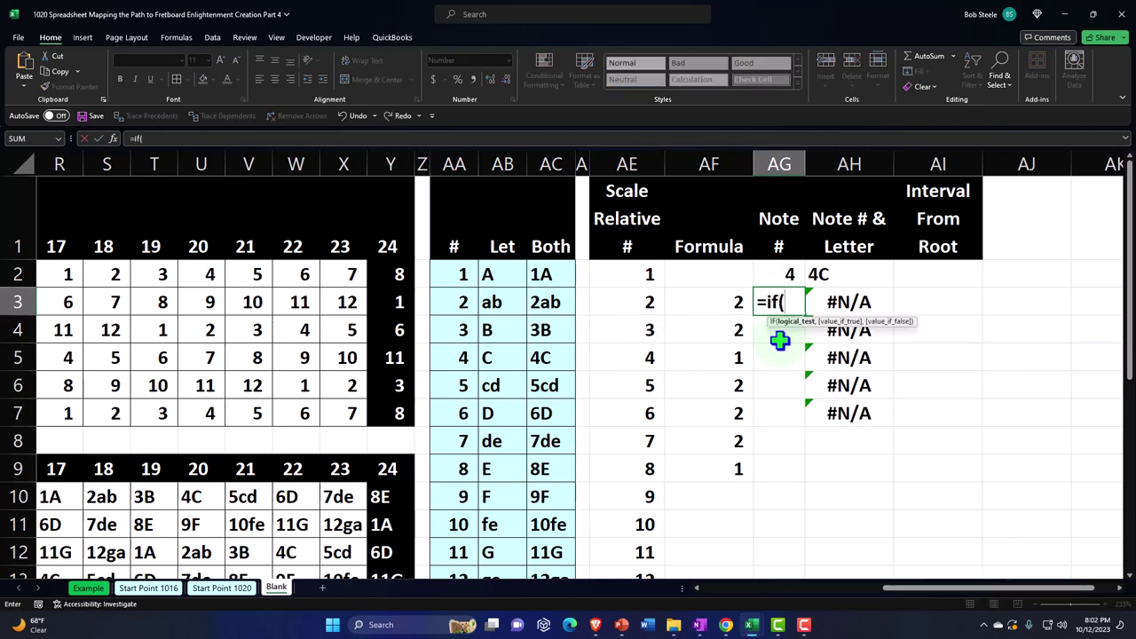
key("Up")
type("+")
key("Left")
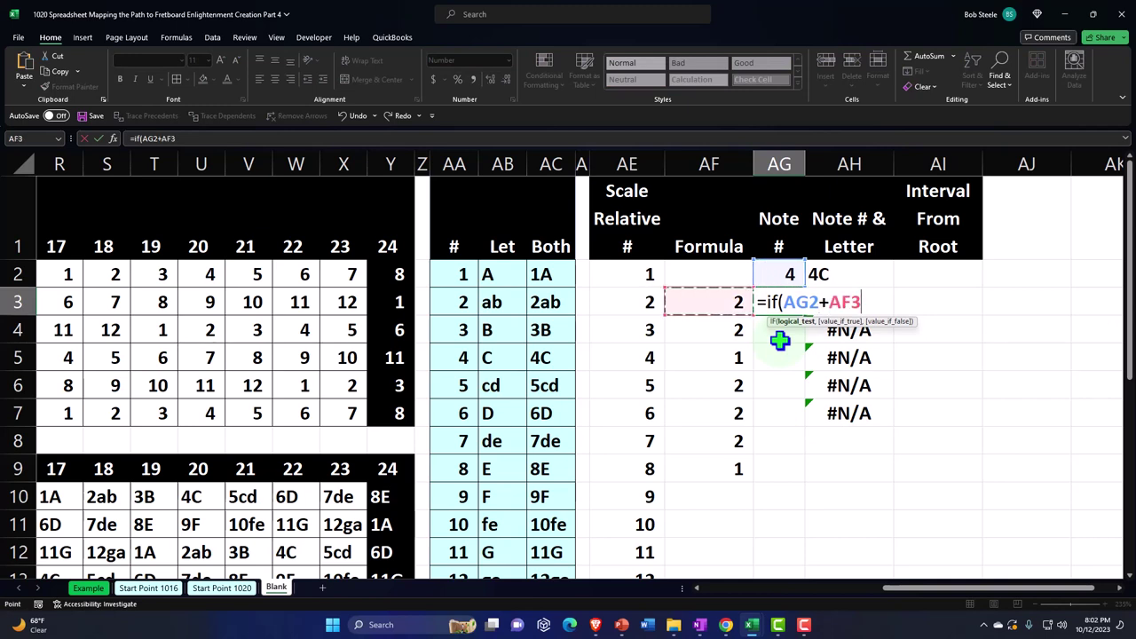
left_click(785, 302)
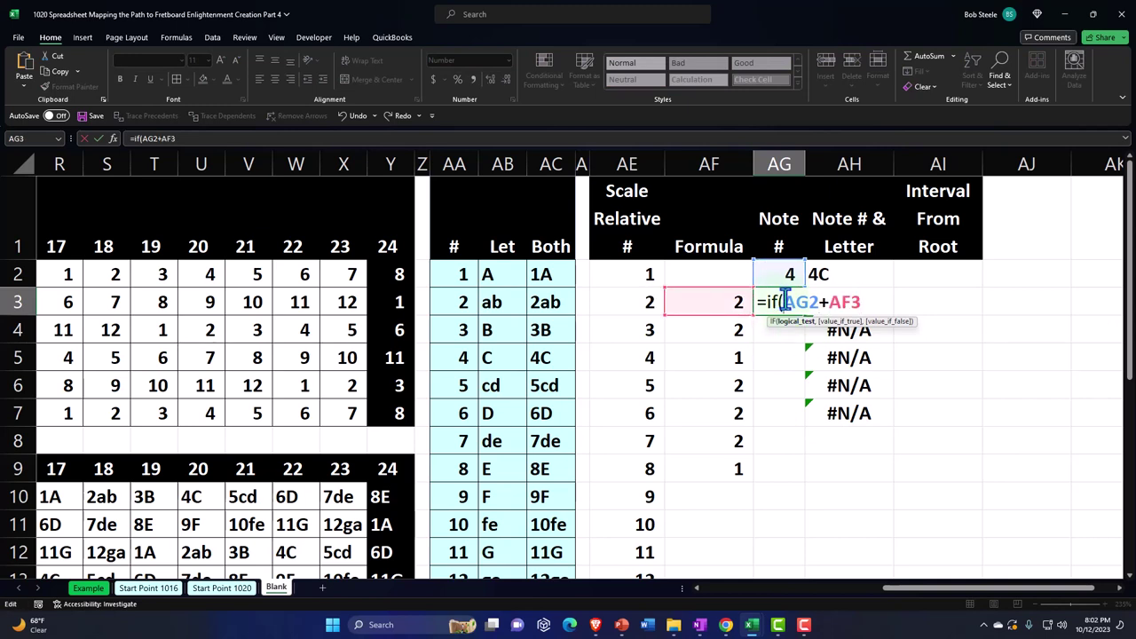
type("(")
left_click(883, 299)
type(")")
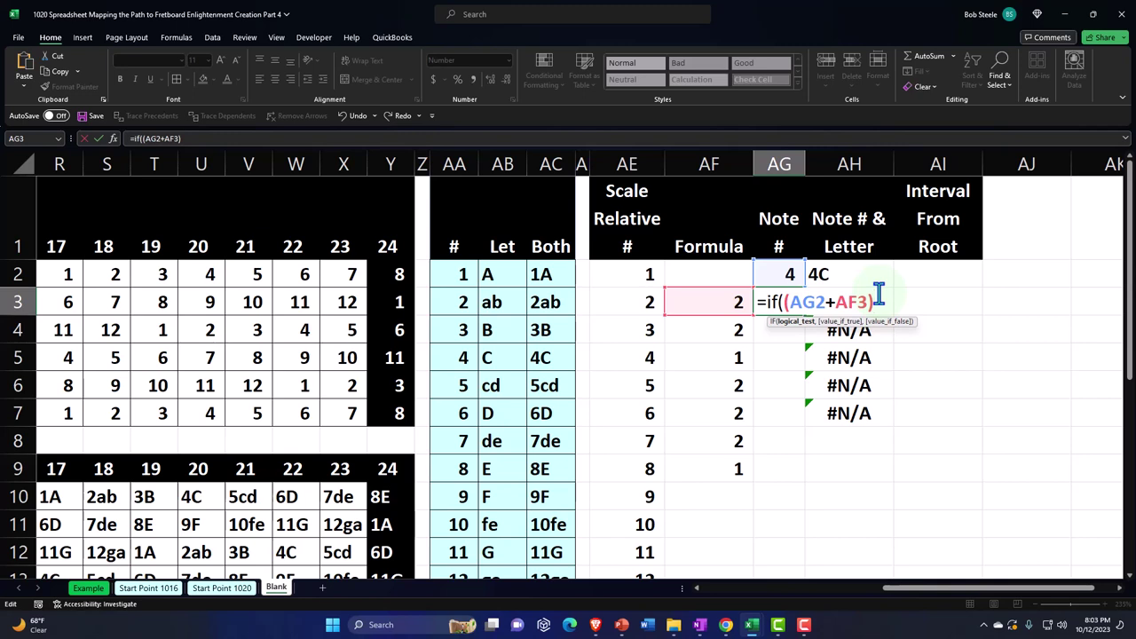
type("<13")
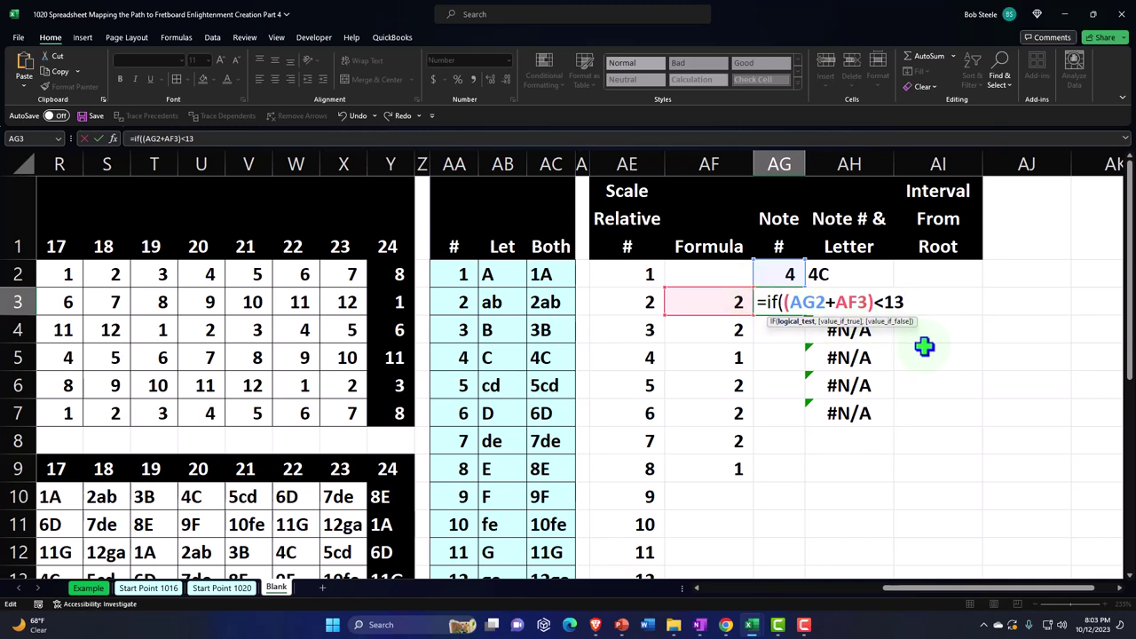
Step: Complete the IF formula in AG3 with AG2+AF3 as the true value and AG2+AF3-12 as the false value
type(",")
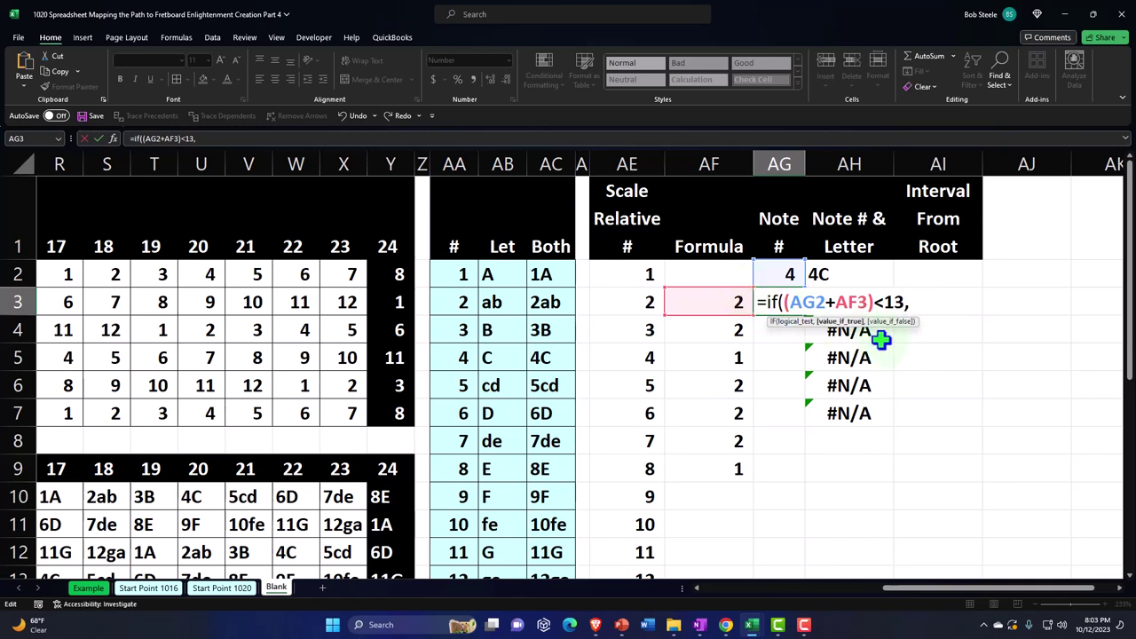
left_click(781, 273)
type("+")
left_click(710, 301)
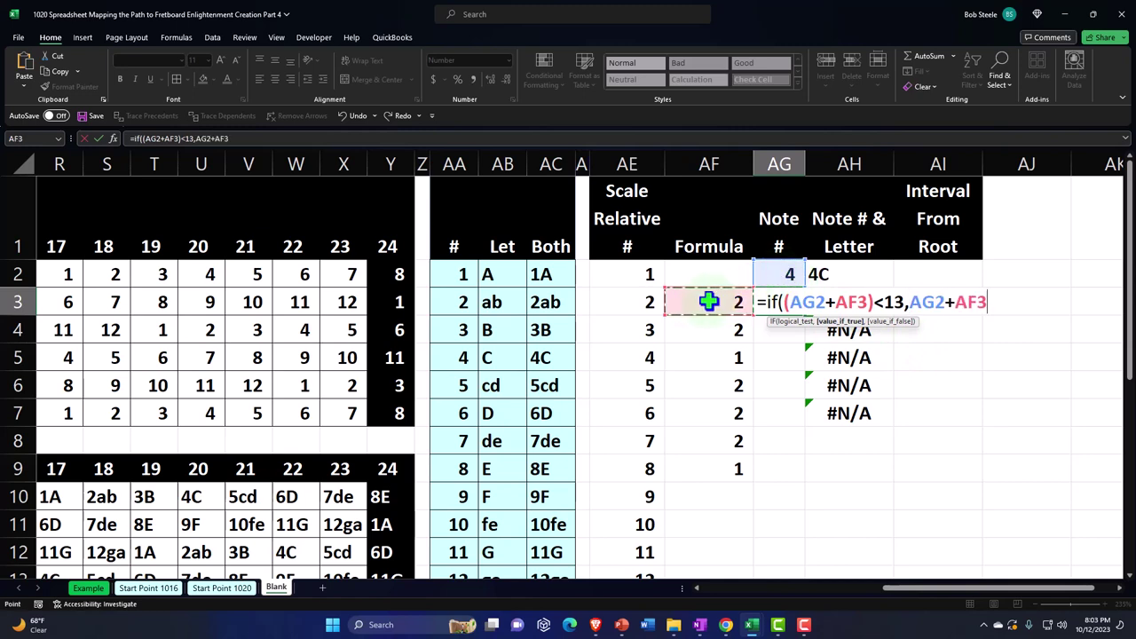
type(",")
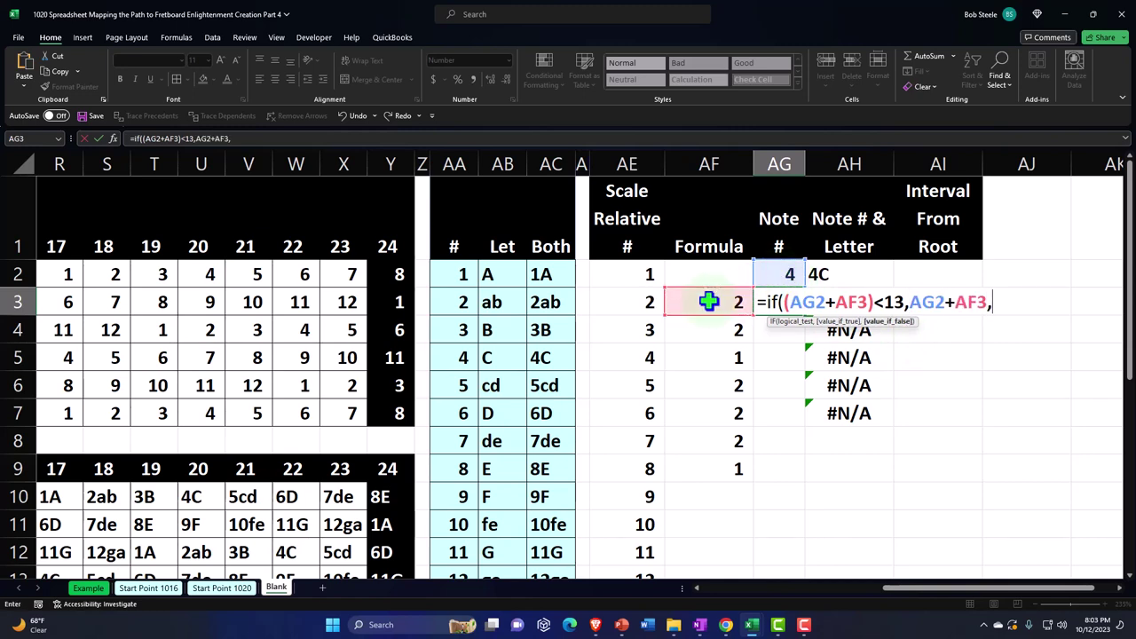
left_click(773, 277)
type("+")
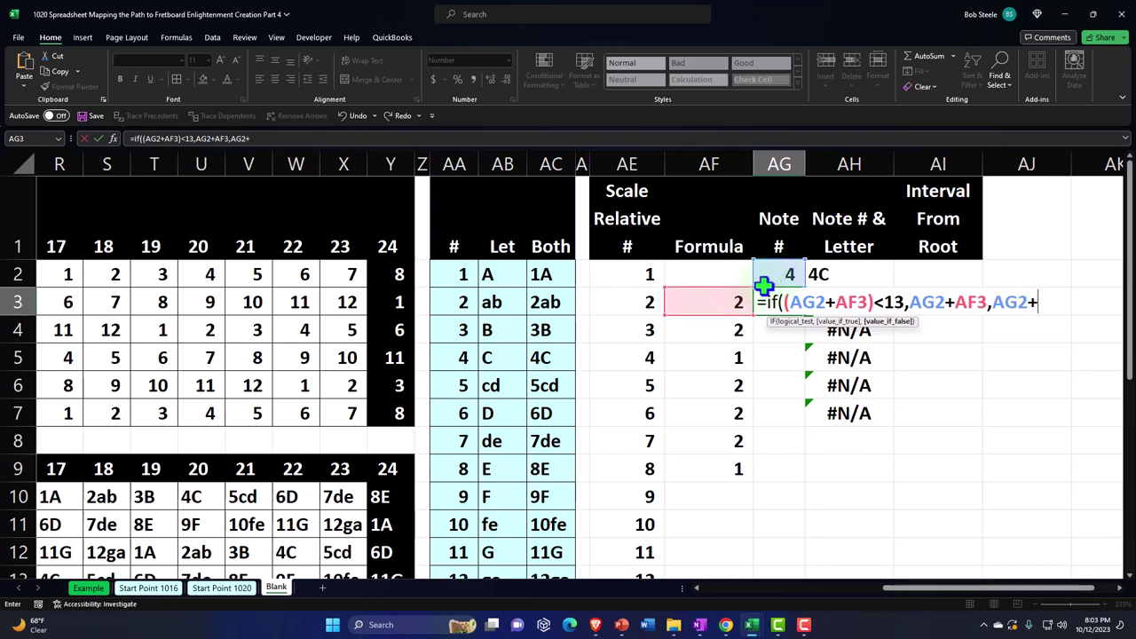
left_click(730, 302)
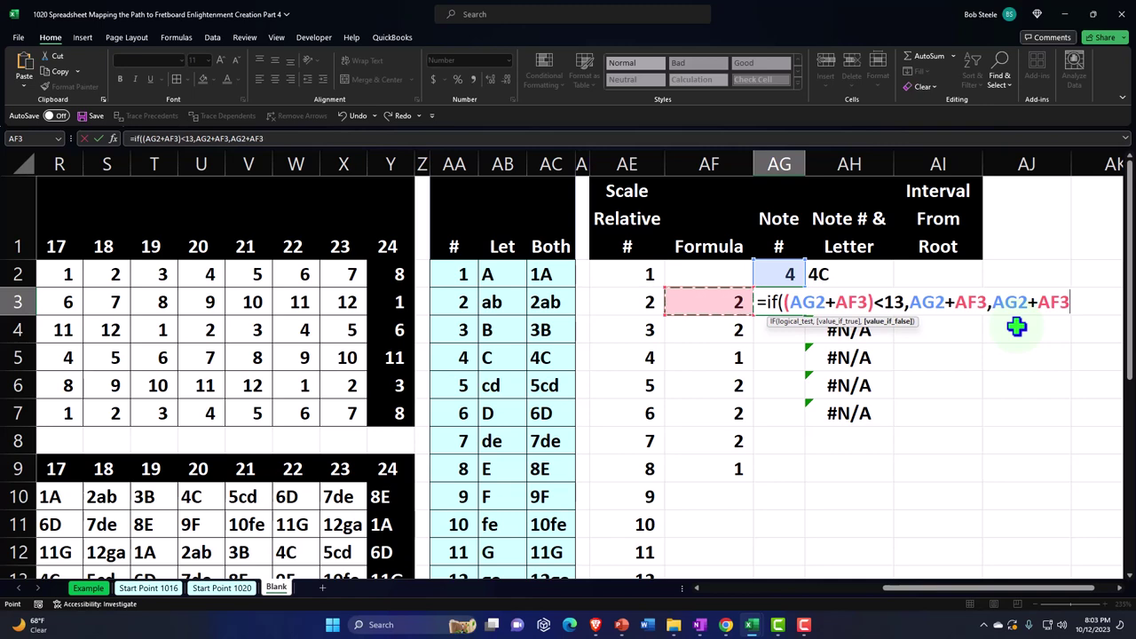
type("-12)")
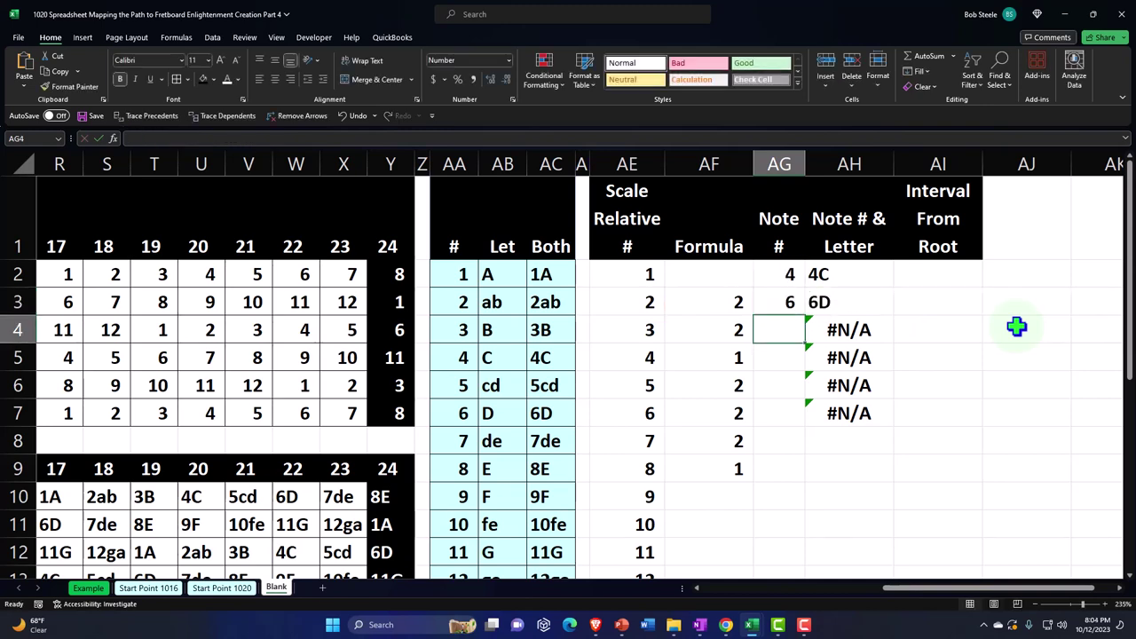
Step: Fill the IF formula from AG3 down through AG9 and inspect the copy in AG7
left_click(780, 303)
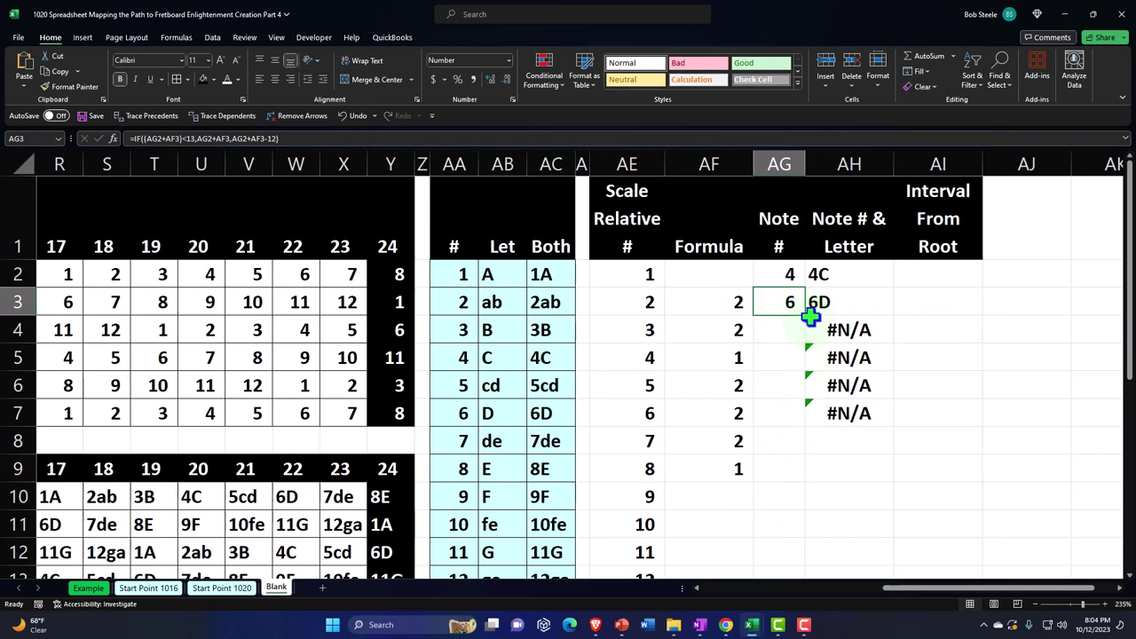
left_click_drag(806, 312, 806, 476)
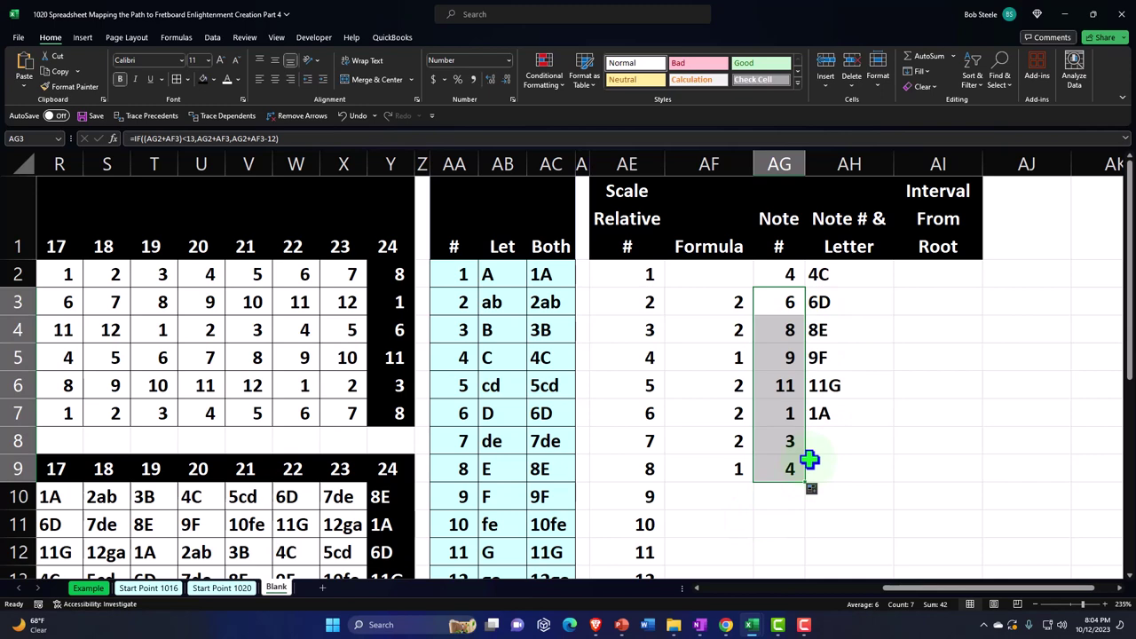
left_click(789, 411)
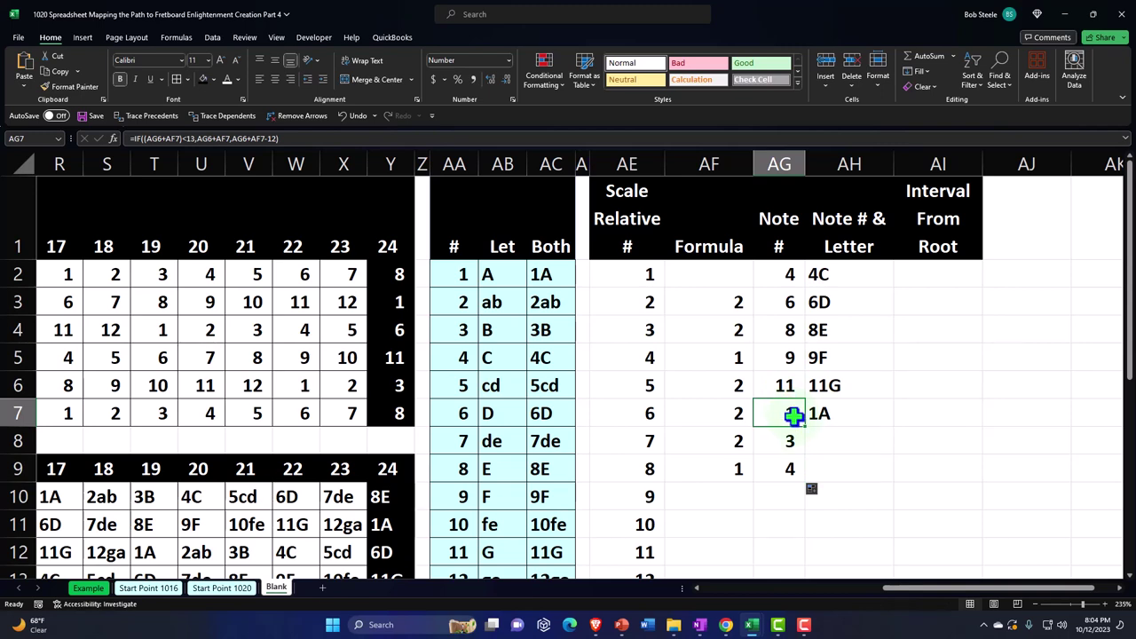
Step: Fill the XLOOKUP formula from AH7 down through AH9
left_click(836, 419)
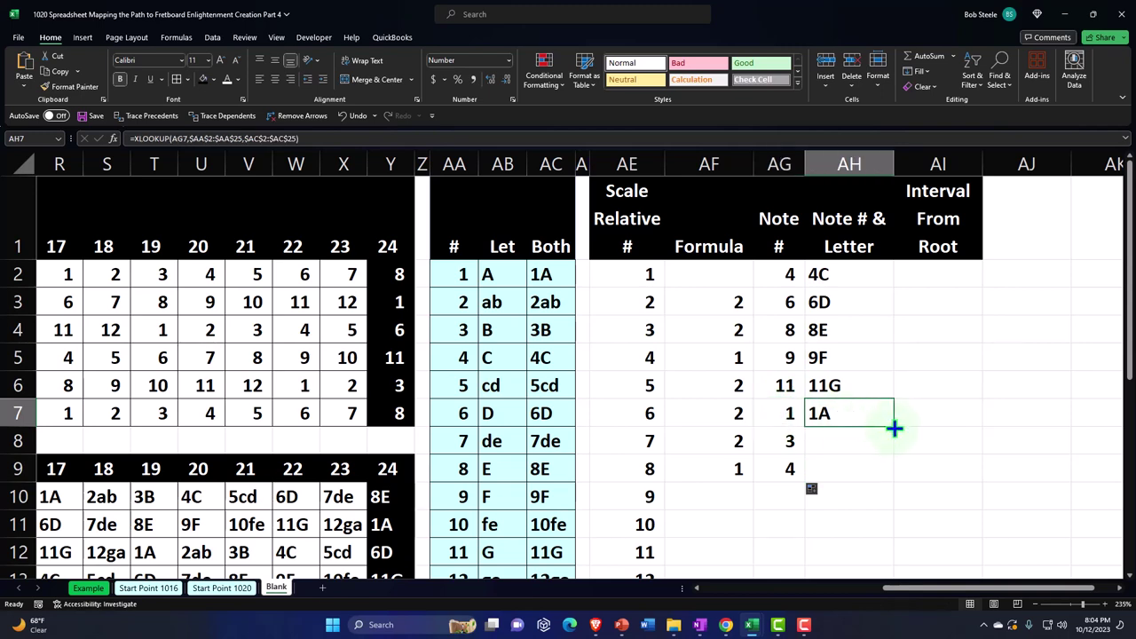
left_click_drag(896, 434, 898, 475)
scroll(829, 400, "down", 1)
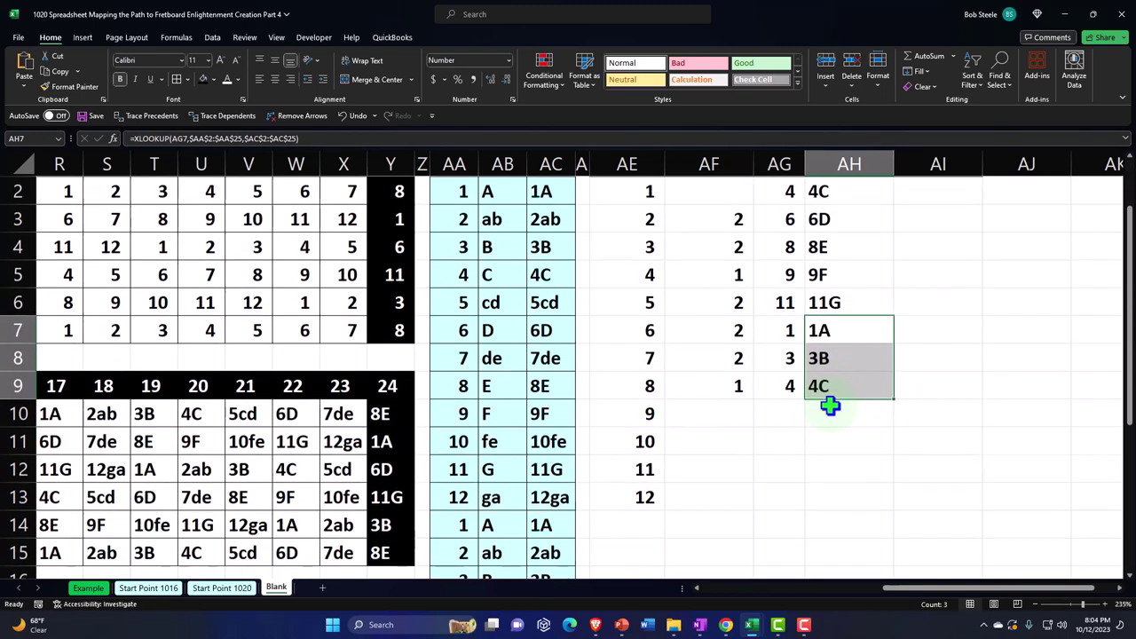
Step: Fill the formula step, note number and note letter cells AF9:AH9 down through row 13
left_click_drag(743, 388, 842, 387)
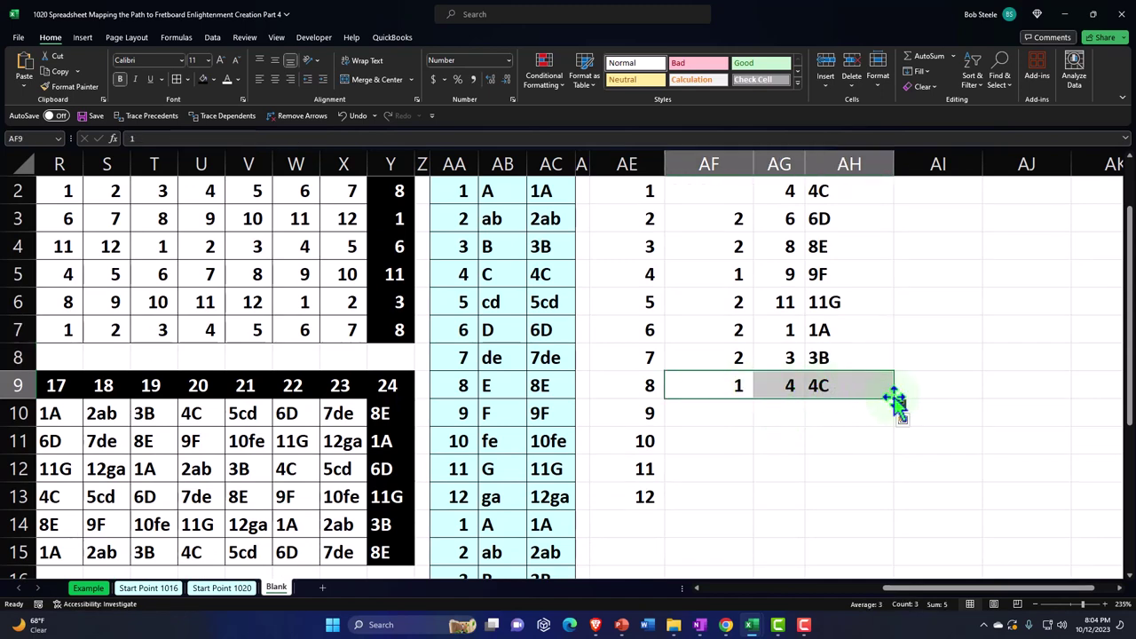
left_click_drag(897, 400, 892, 507)
left_click(738, 444)
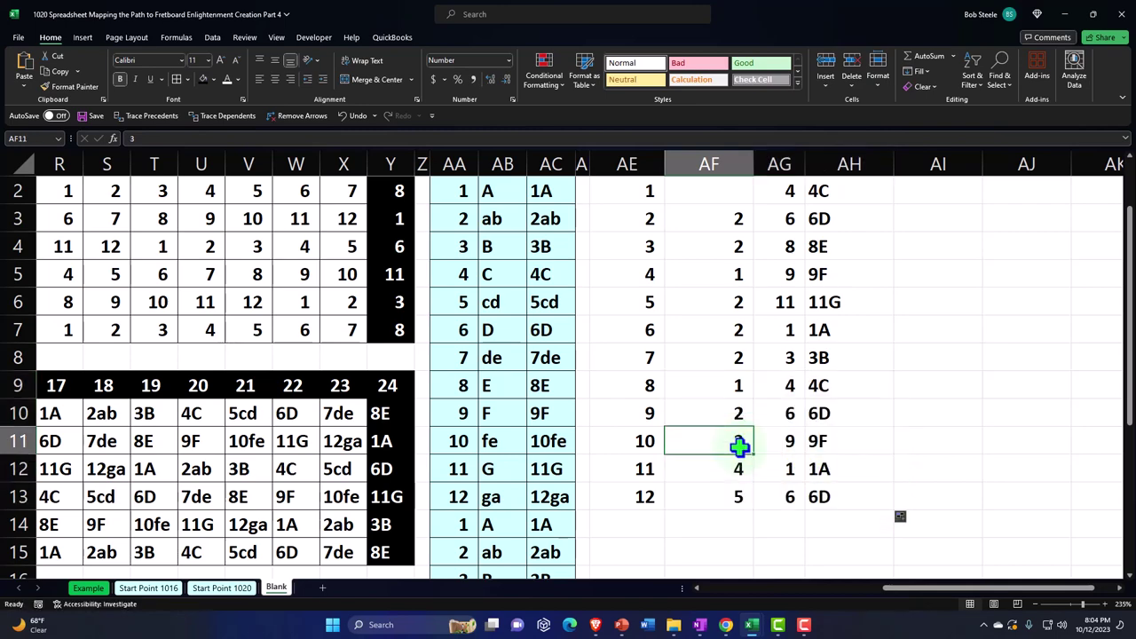
Step: Step through the scale formula values from AF3 to AF10 to see where the pattern should repeat
scroll(740, 446, "up", 1)
scroll(738, 399, "down", 1)
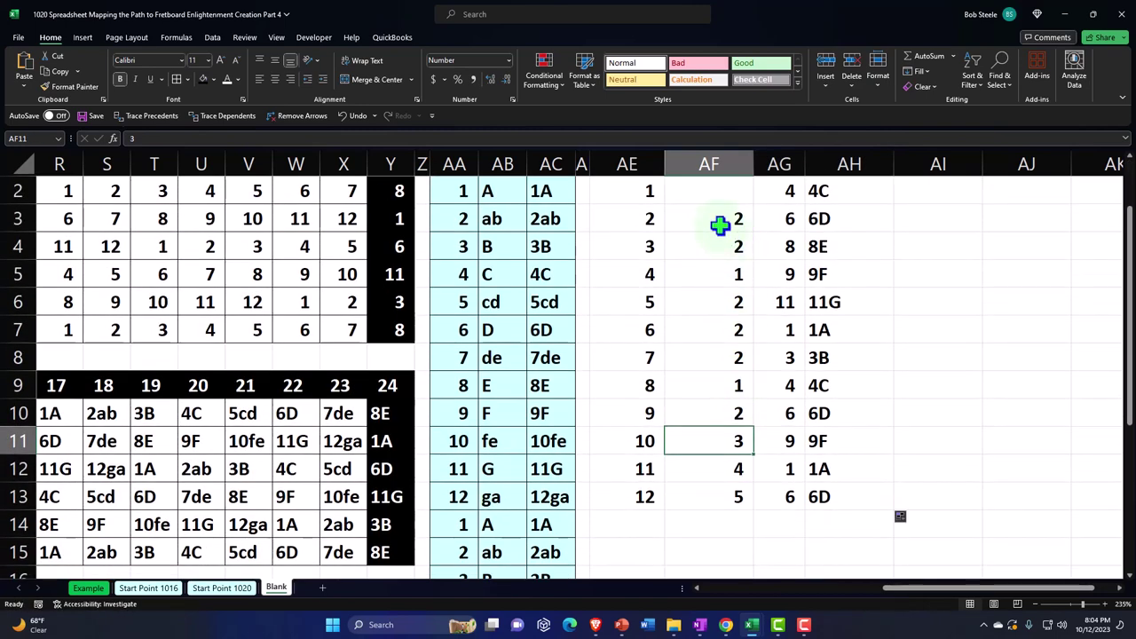
left_click(716, 217)
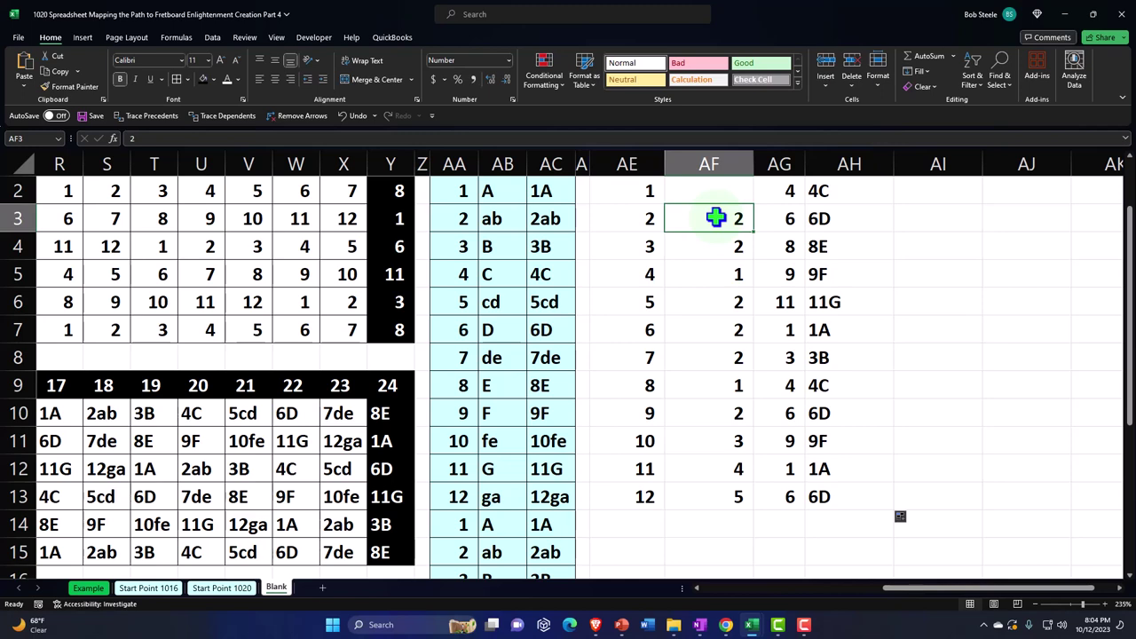
scroll(715, 217, "up", 1)
key("Down")
key("Down")
key("Down")
key("Down")
key("Down")
key("Down")
key("Down")
Step: Clear the filled formula step values from AF10:AF13
scroll(716, 217, "down", 1)
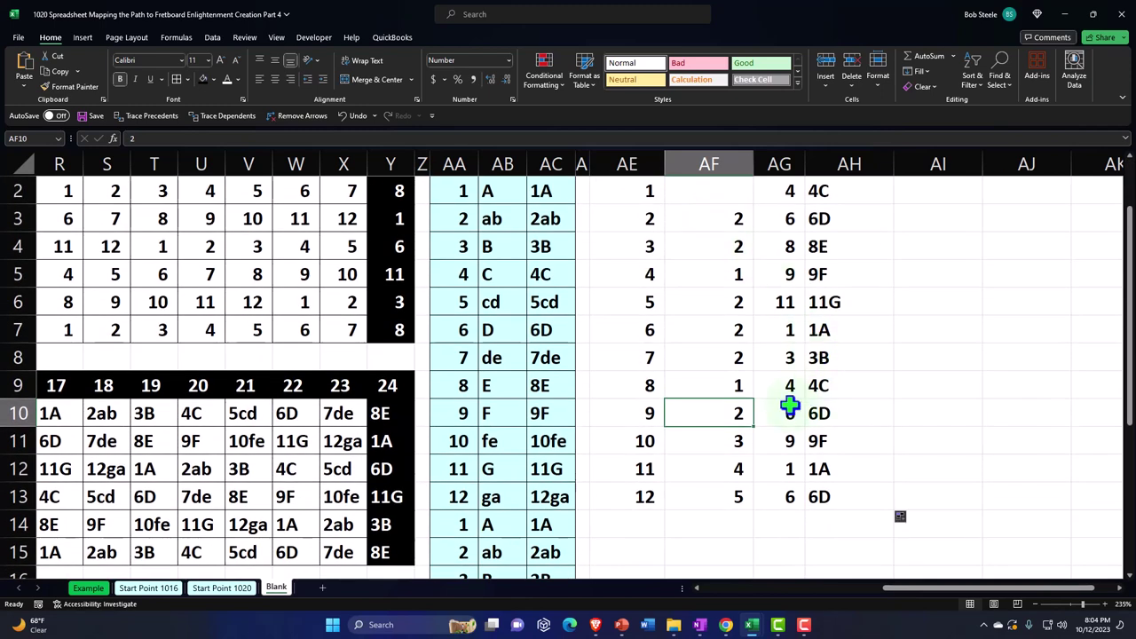
left_click_drag(732, 415, 730, 486)
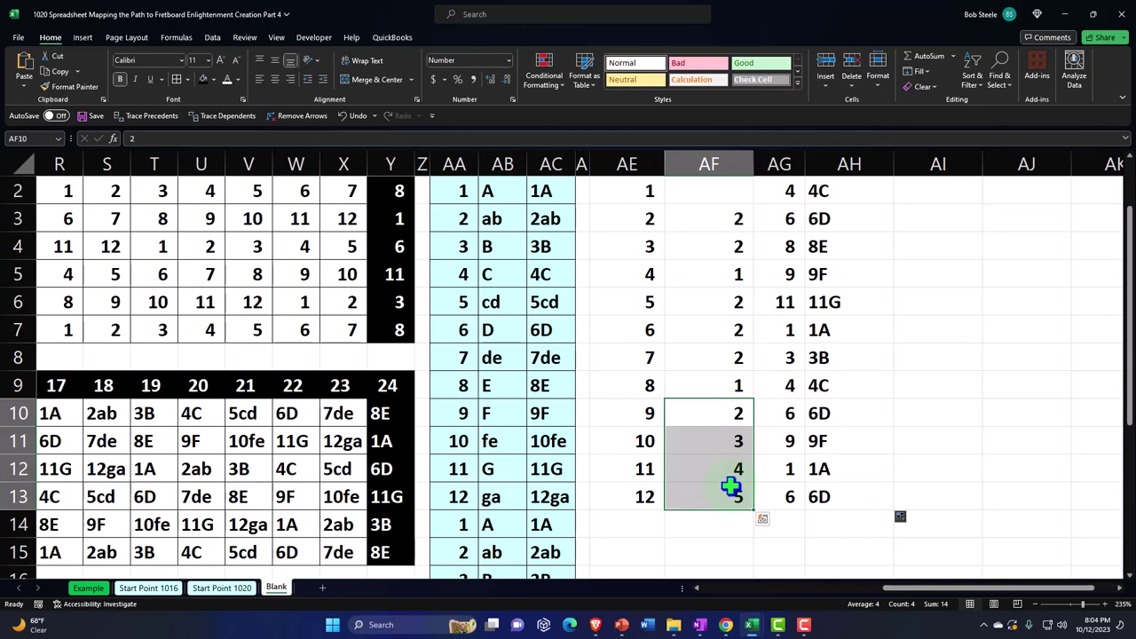
key("Delete")
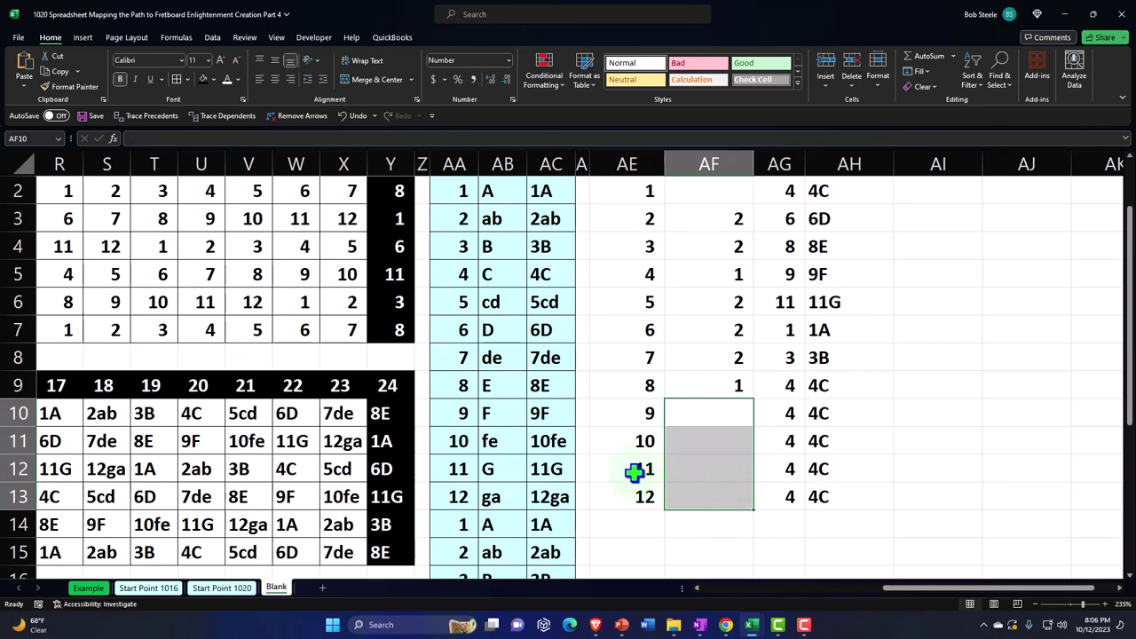
Step: Extend the scale relative number series in column AE down to 16 in AE17
left_click_drag(641, 446, 643, 484)
scroll(661, 435, "down", 2)
left_click_drag(666, 345, 680, 449)
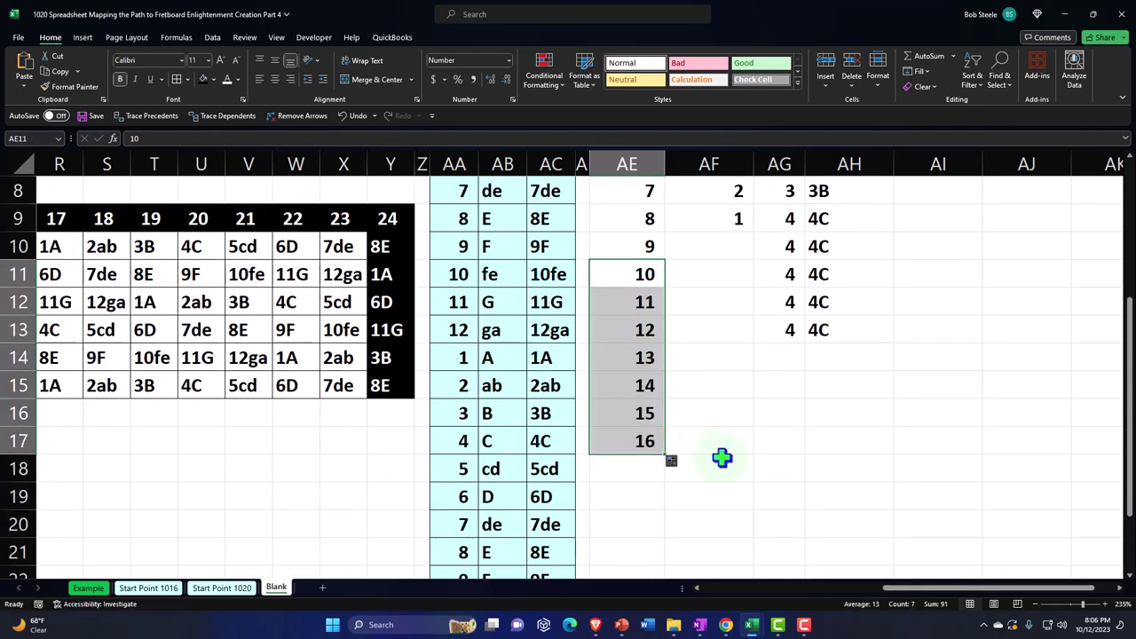
Step: Trace the scale relative numbers from AE2 to AE9 against their note numbers and letters
scroll(721, 457, "up", 2)
scroll(722, 457, "up", 1)
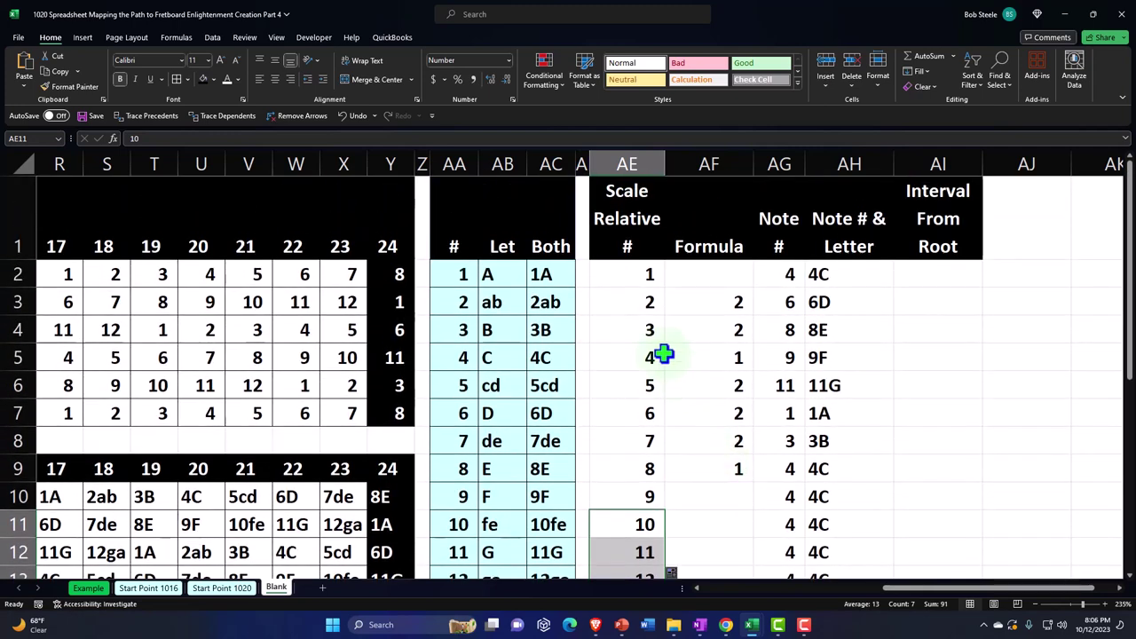
left_click(767, 278)
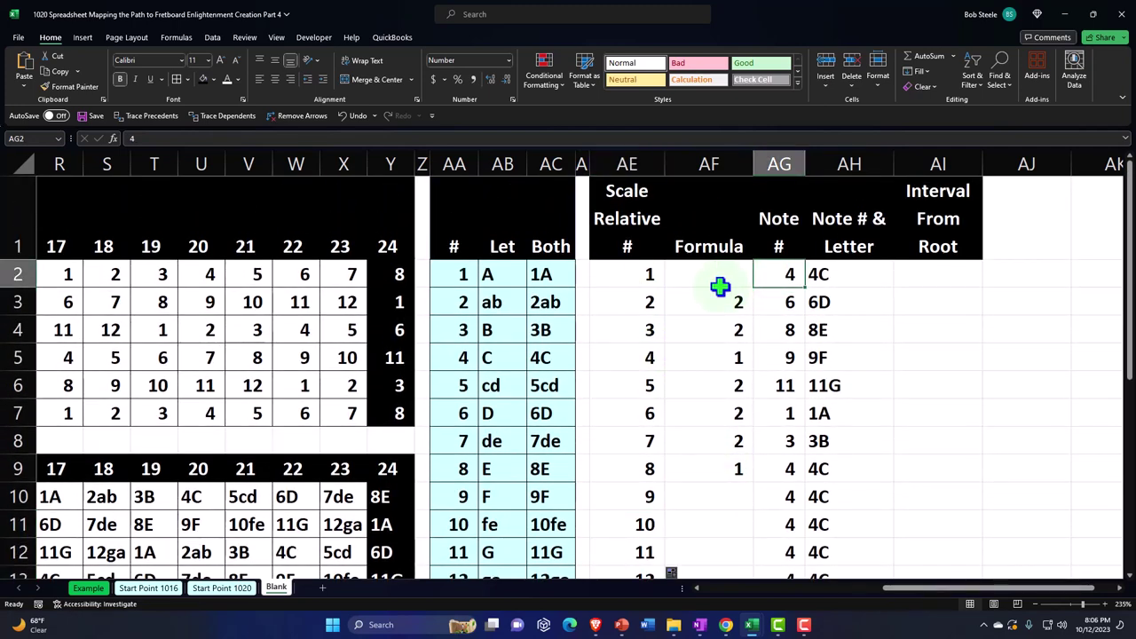
key("Left")
key("Left")
key("Down")
key("Down")
key("Down")
key("Down")
key("Down")
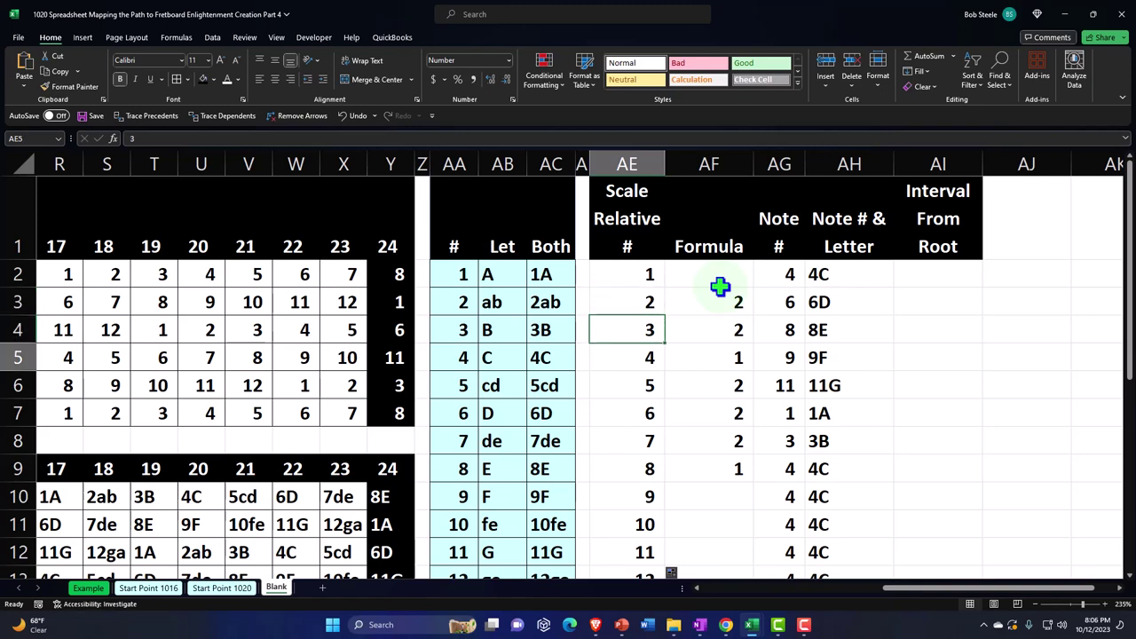
key("Down")
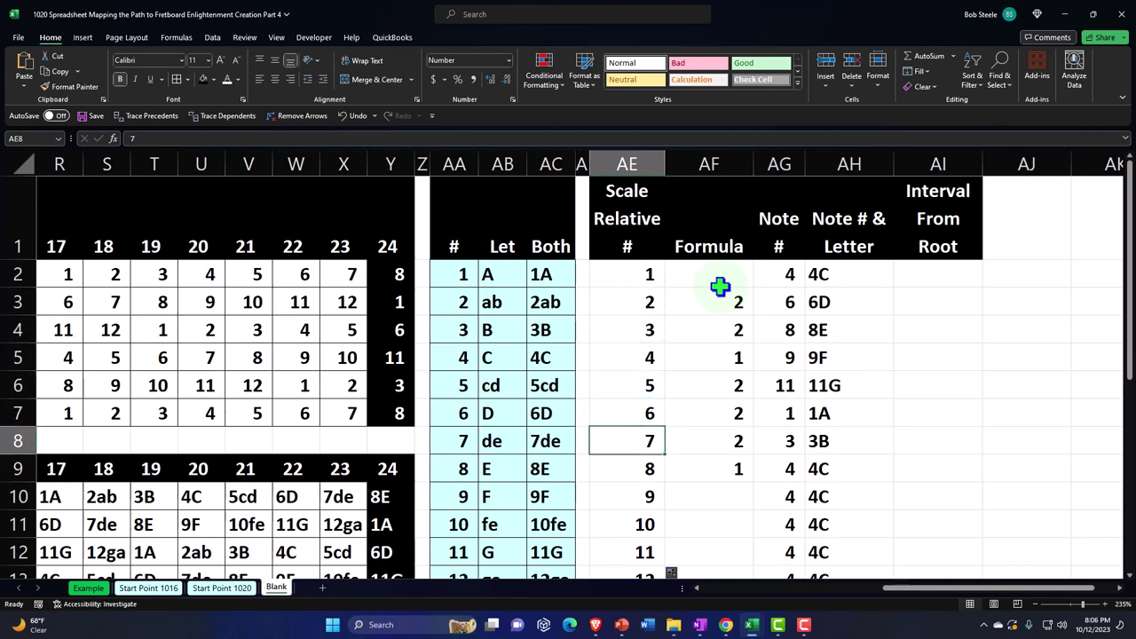
key("Down")
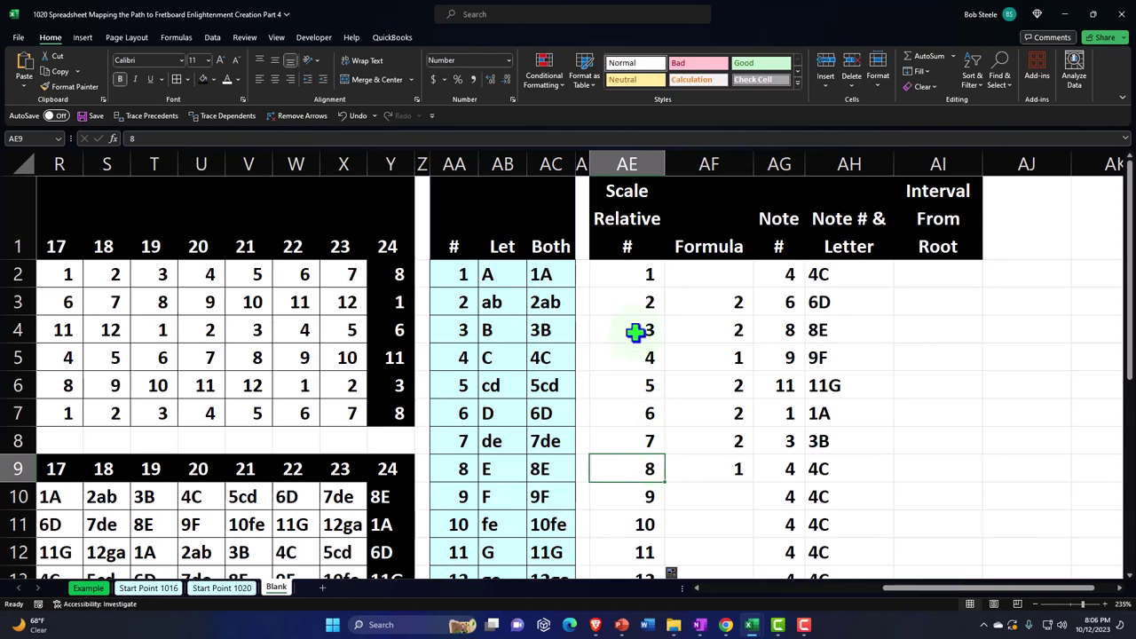
Step: Compare scale positions 1 through 8 with the positions beyond the octave in column AE
left_click(648, 274)
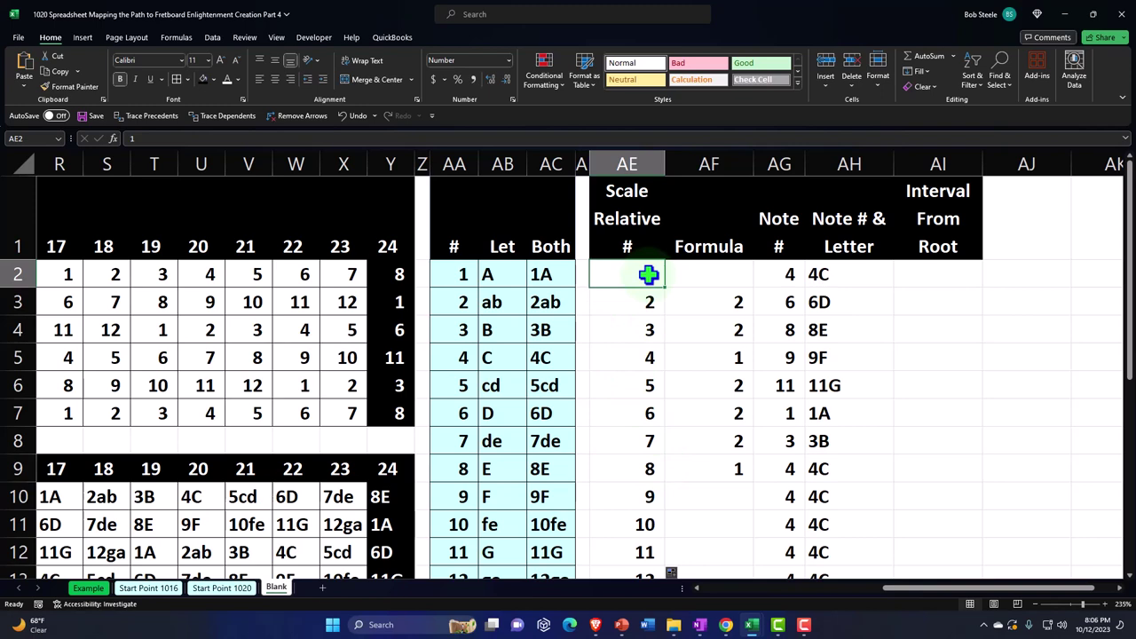
key("Down")
key("Down")
key("Down")
key("Down")
key("Down")
key("Down")
key("Down")
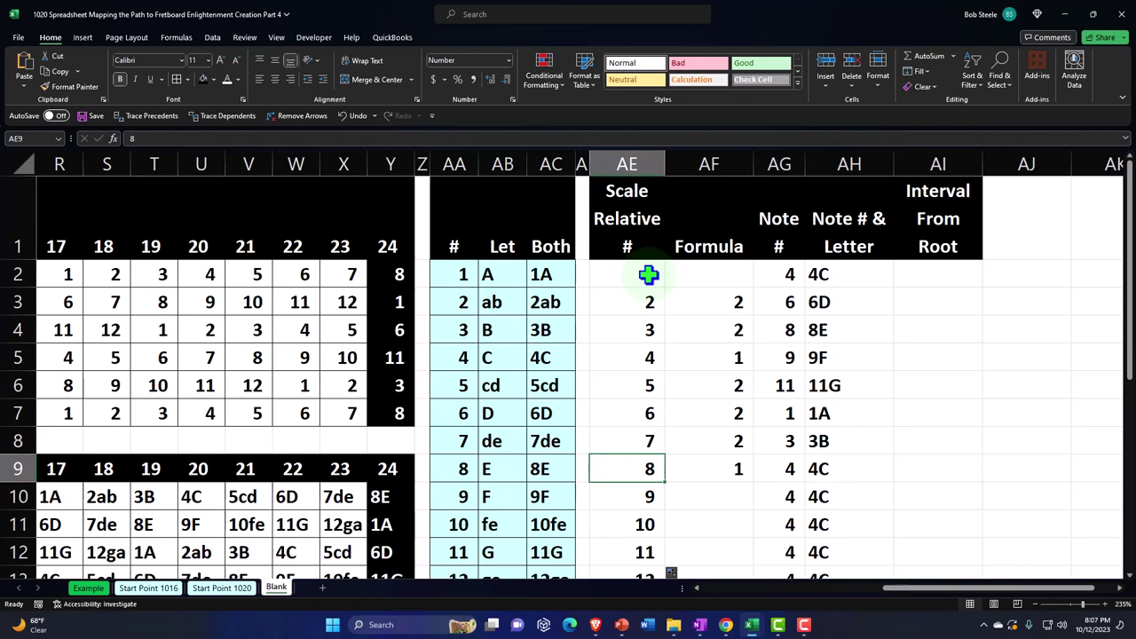
key("Down")
key("Down")
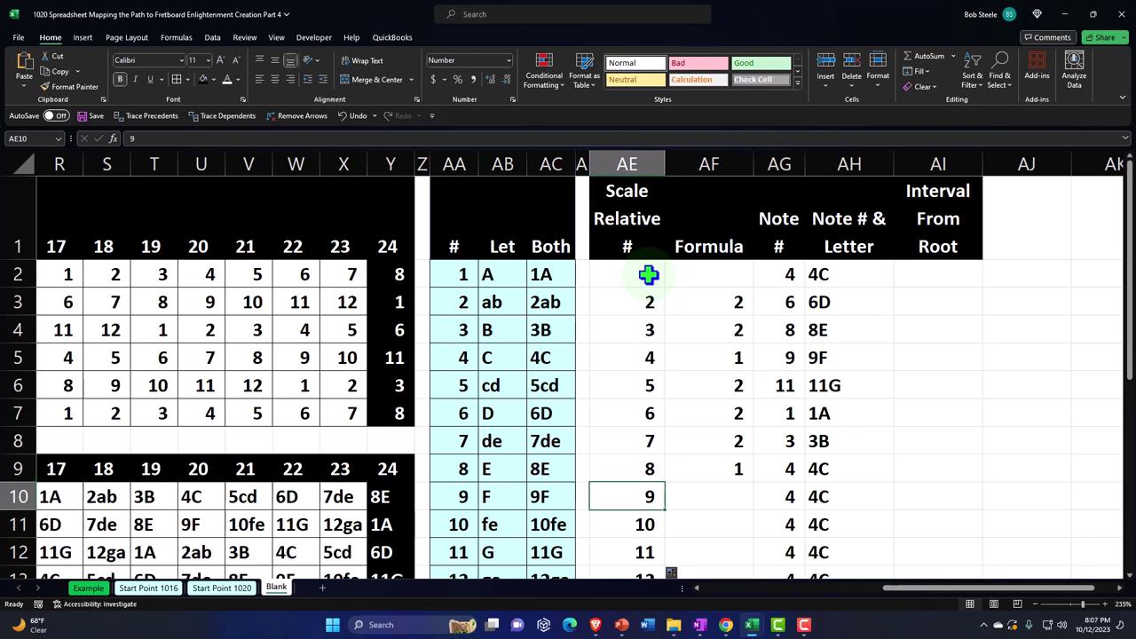
key("Down")
key("Down")
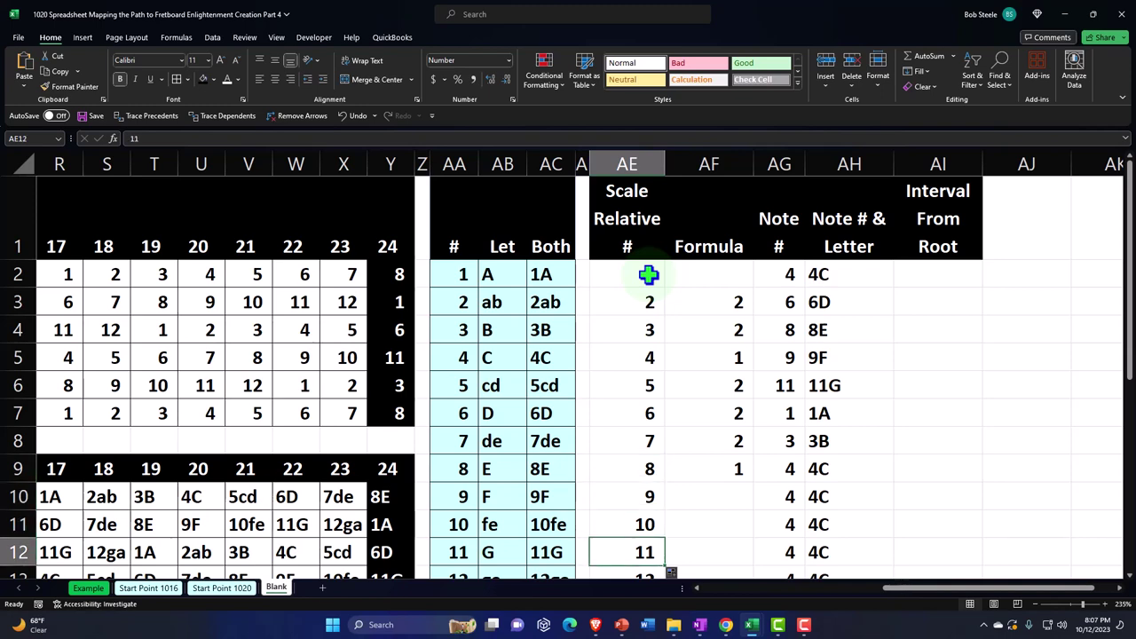
key("Up")
key("Up")
key("Up")
key("Up")
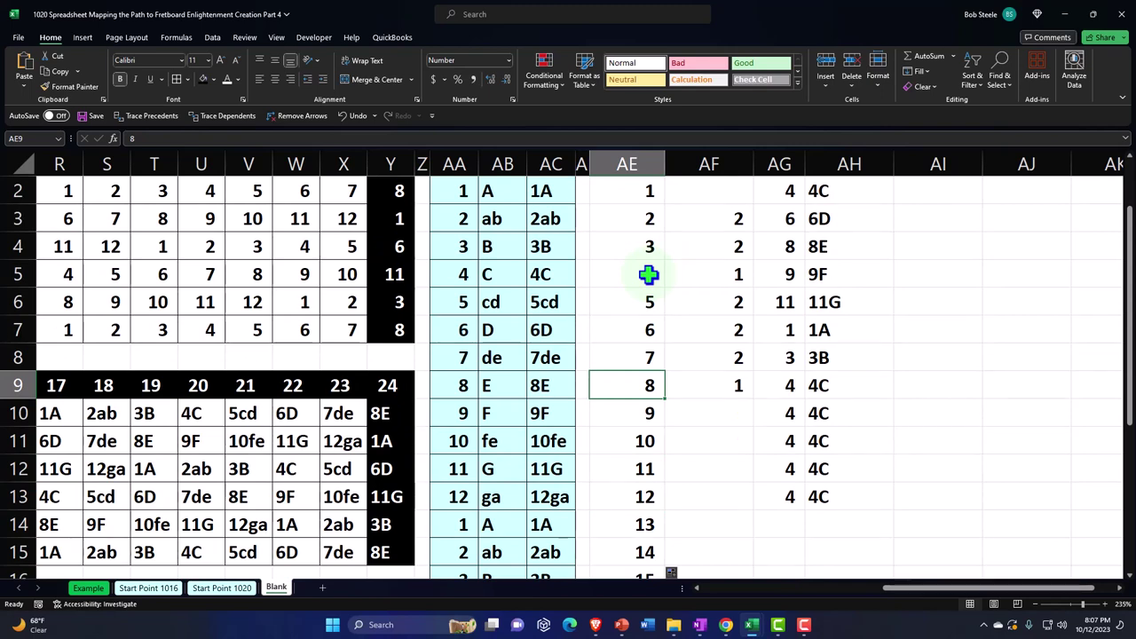
scroll(648, 275, "down", 2)
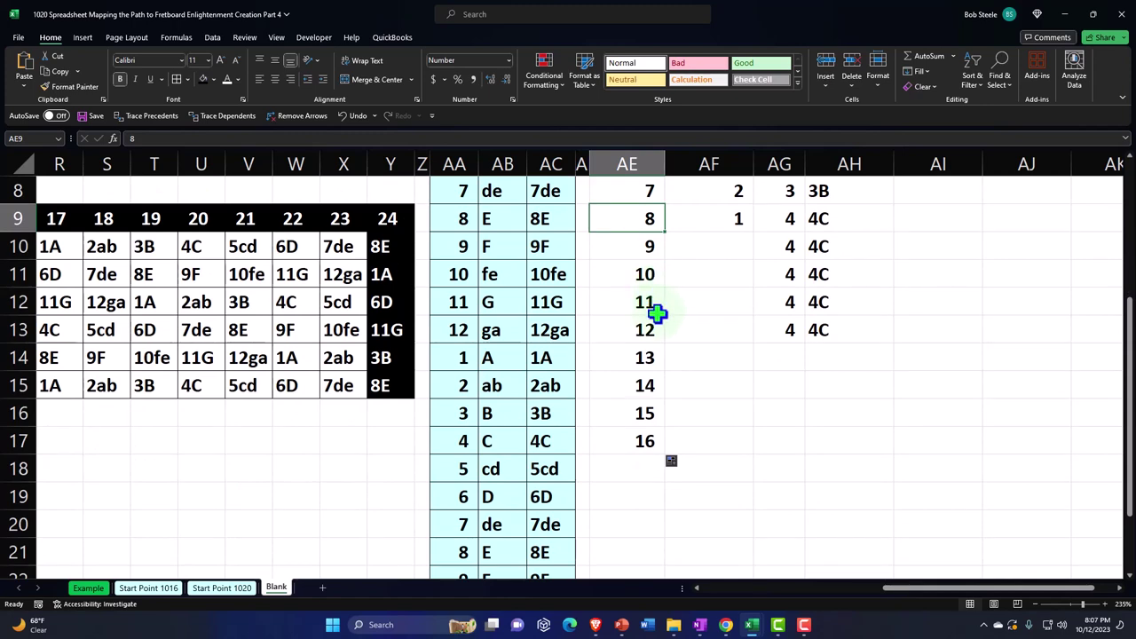
scroll(655, 310, "up", 1)
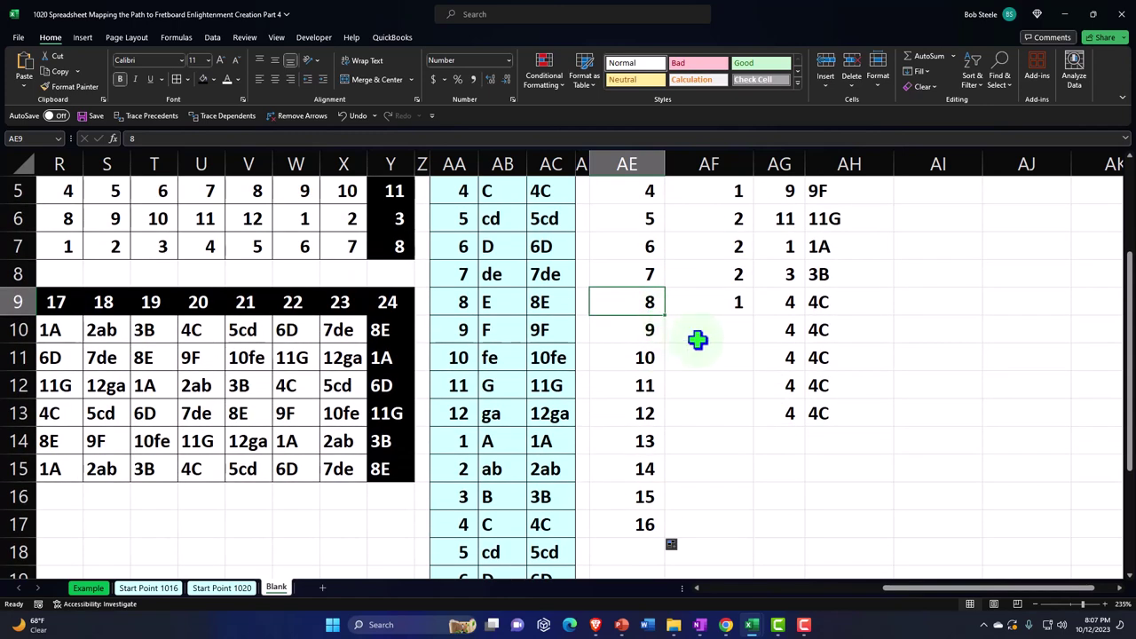
Step: Enter =AF3 in AF10 to restart the scale step pattern after the octave
left_click(724, 313)
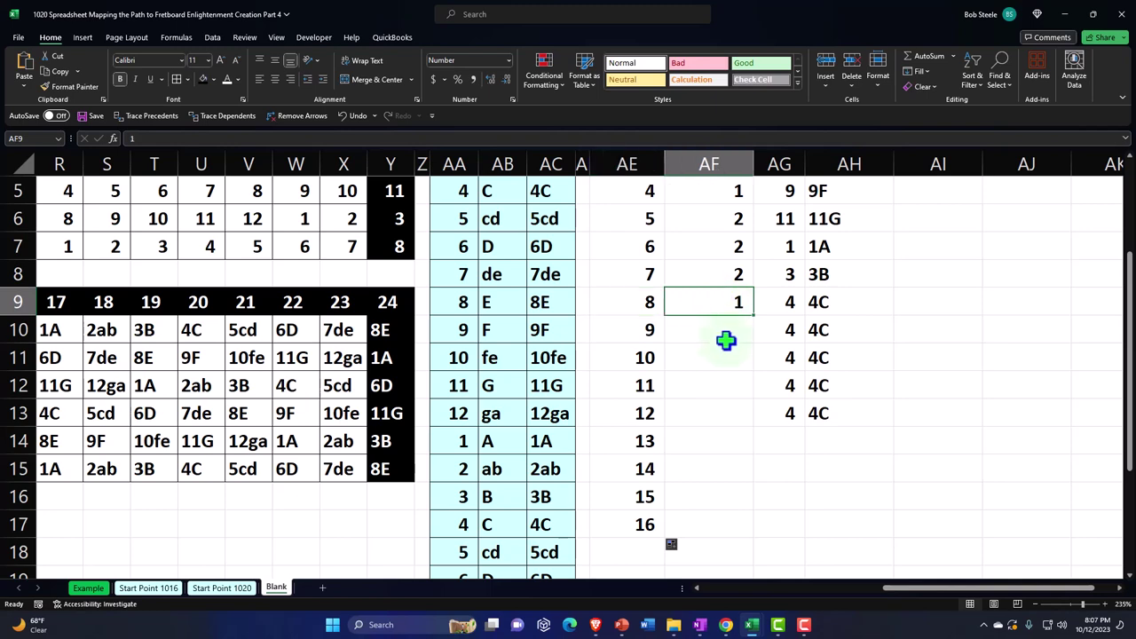
scroll(725, 338, "up", 1)
scroll(723, 375, "up", 1)
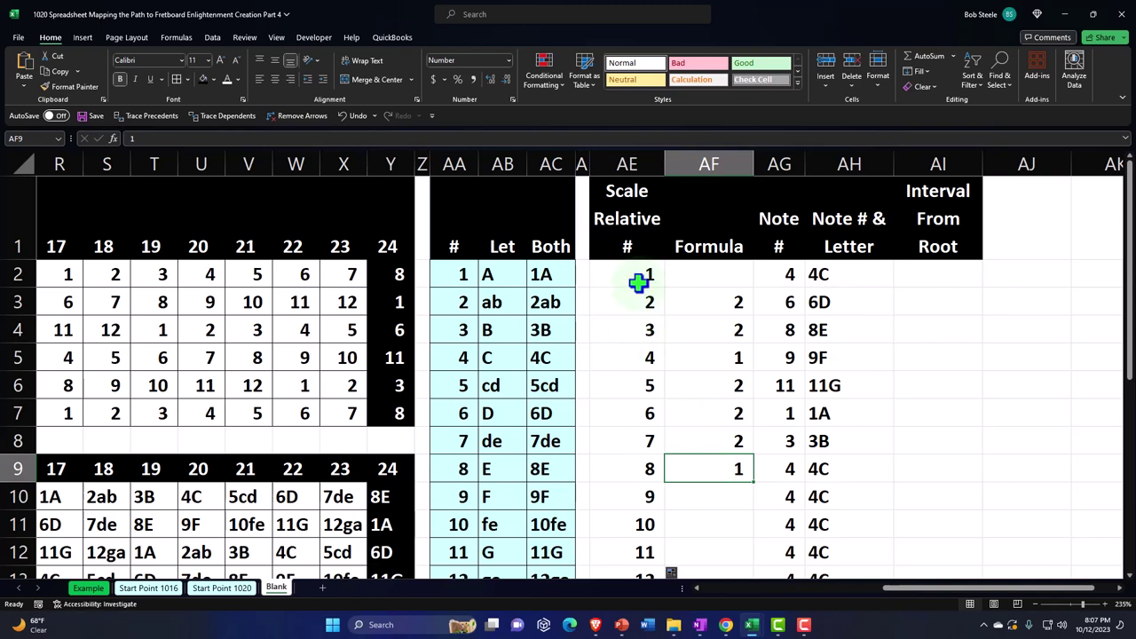
left_click(719, 494)
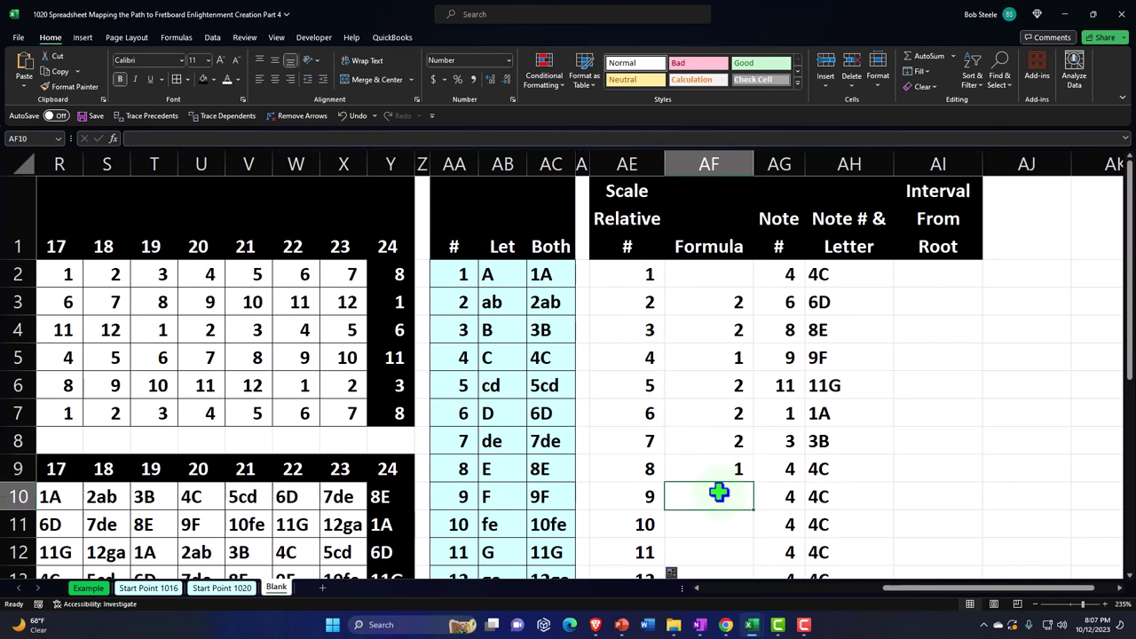
type("=")
key("Up")
key("Up")
key("Up")
key("Up")
key("Up")
key("Up")
key("Up")
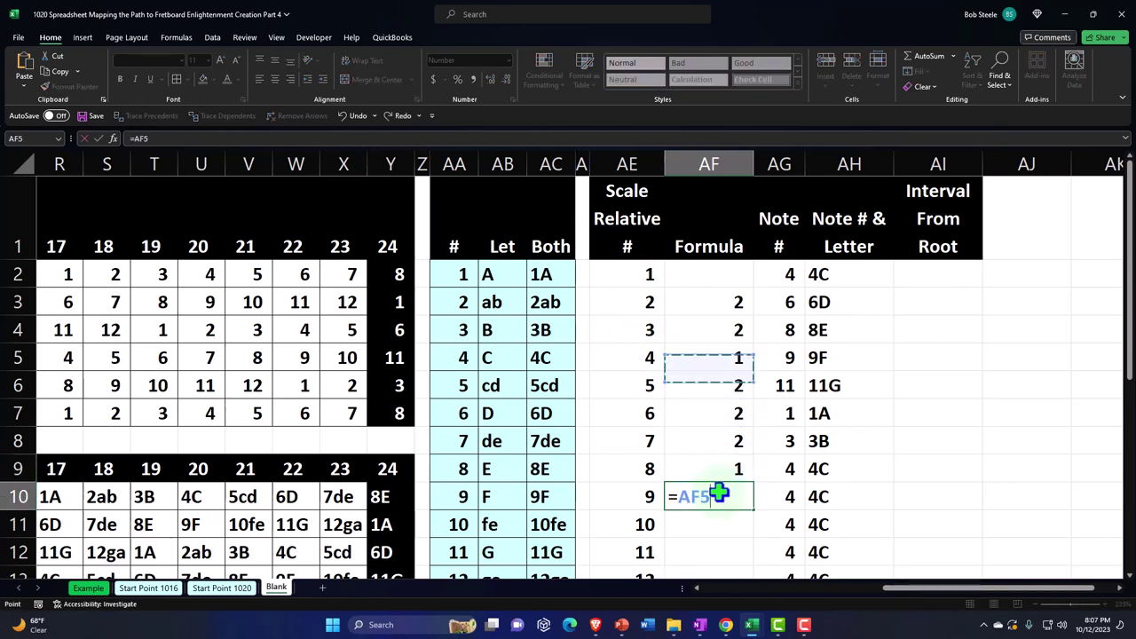
key("Return")
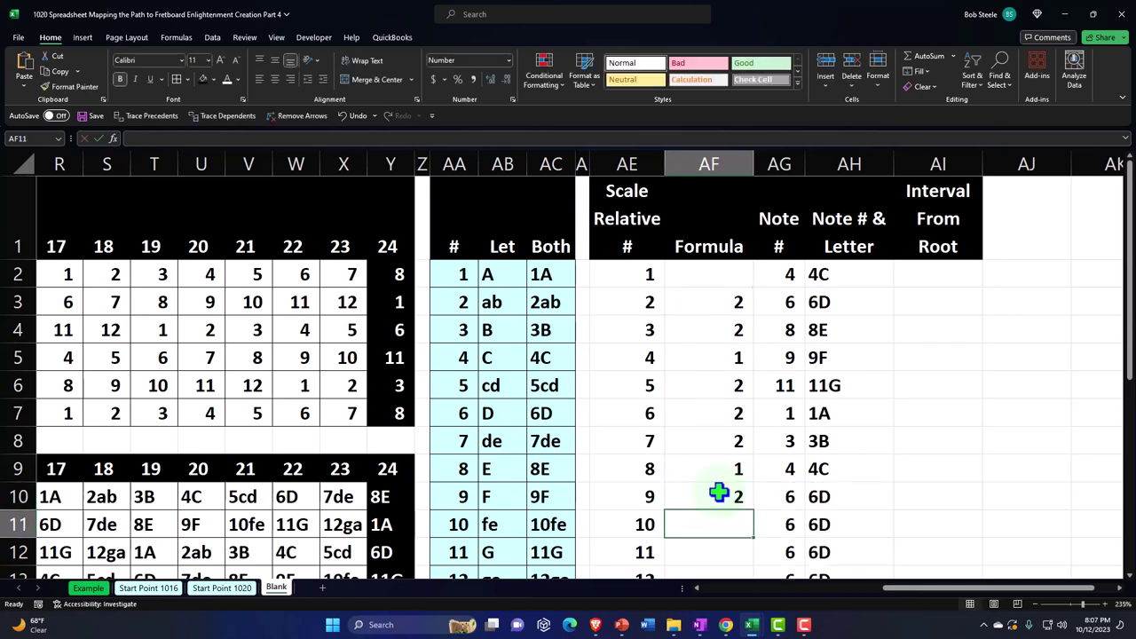
Step: Fill the AF10 reference down through AF13 and check the copied references in AF12 and AF13
left_click(719, 494)
scroll(719, 495, "down", 1)
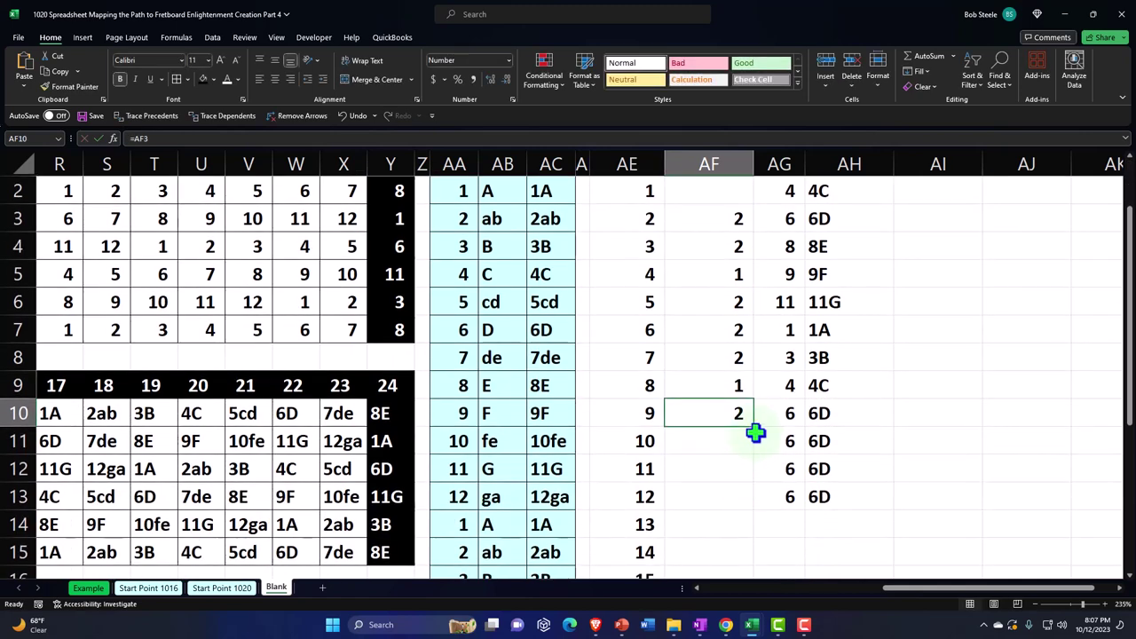
left_click_drag(753, 427, 751, 509)
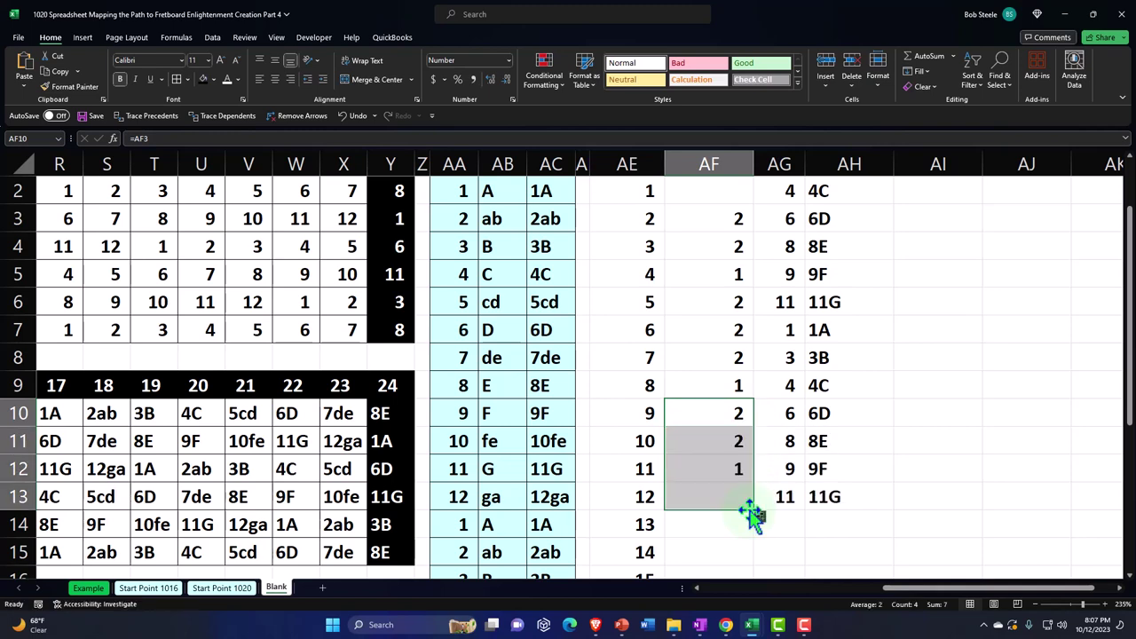
double_click(728, 466)
key("Return")
scroll(728, 465, "down", 1)
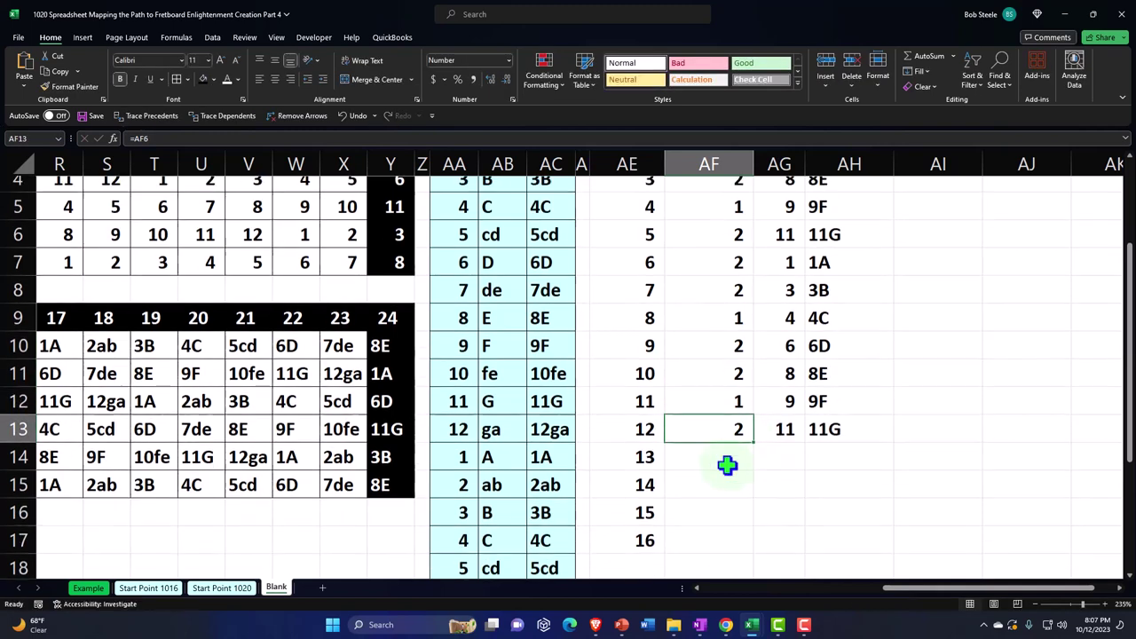
double_click(732, 413)
key("Return")
Step: Fill the step reference, note number and XLOOKUP formulas in AF13, AG13 and AH13 down through row 17
left_click(732, 413)
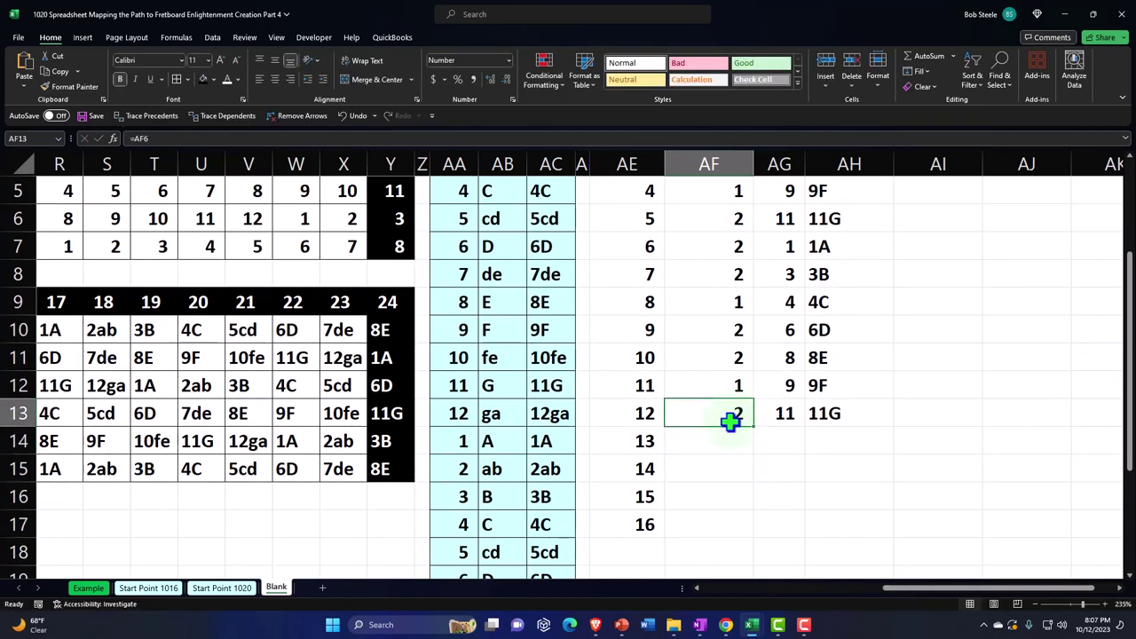
left_click_drag(754, 427, 744, 529)
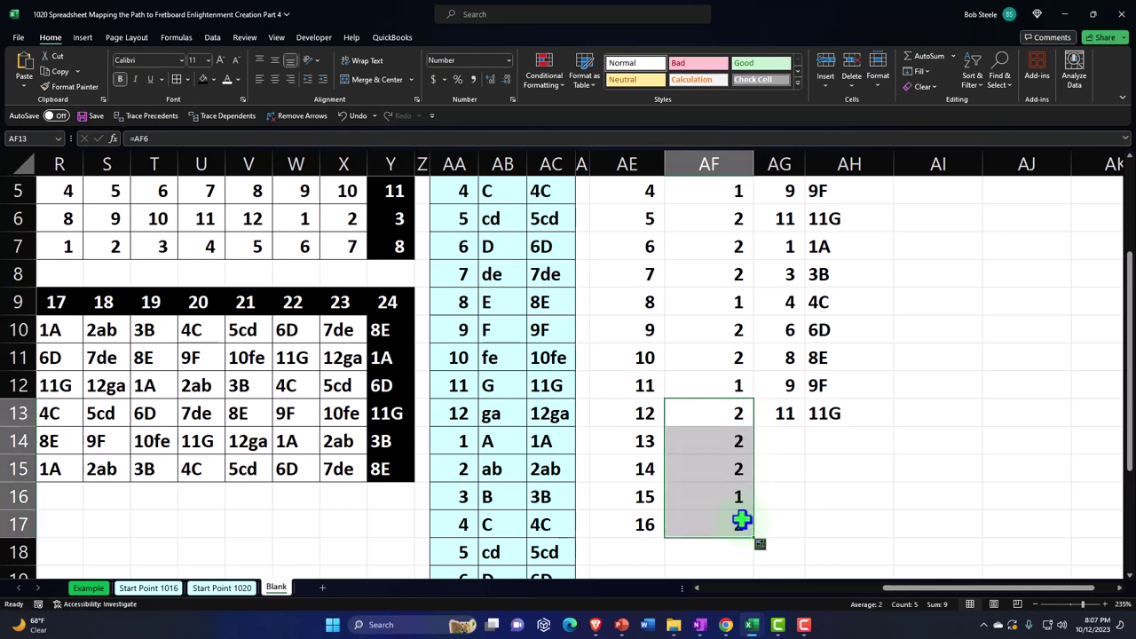
left_click(794, 415)
left_click_drag(807, 428, 806, 530)
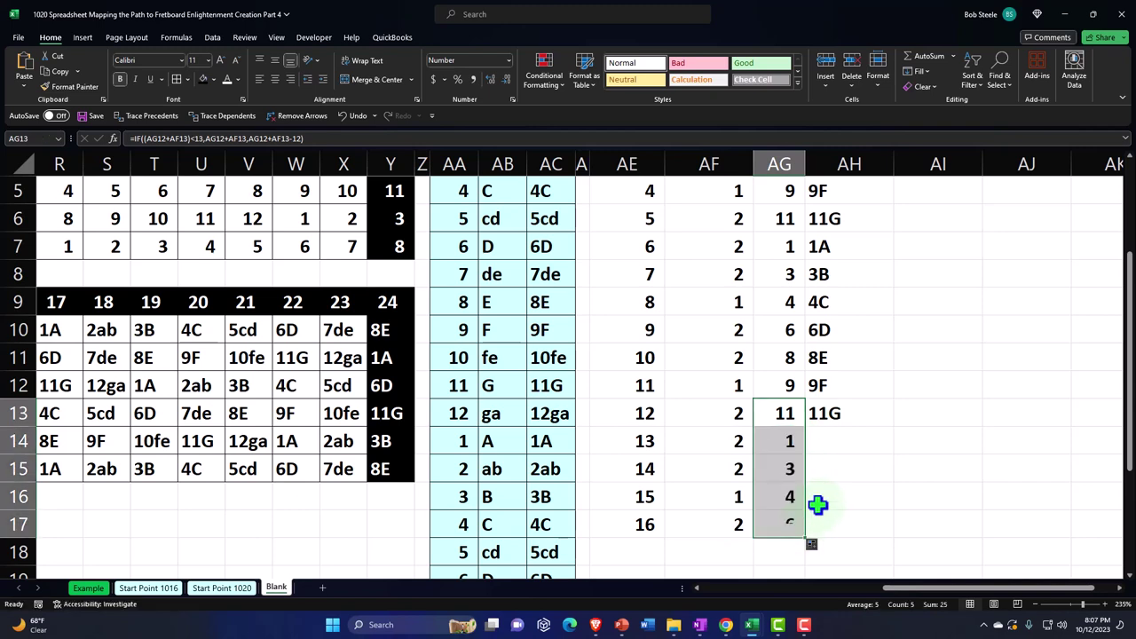
left_click(854, 420)
left_click_drag(896, 428, 888, 531)
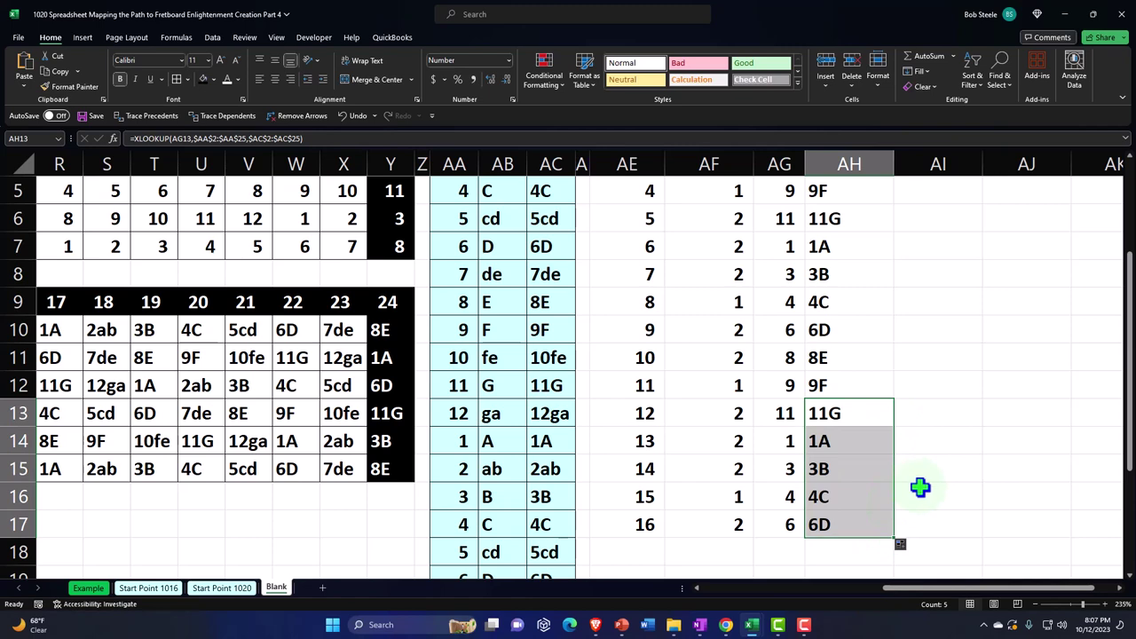
scroll(920, 487, "up", 2)
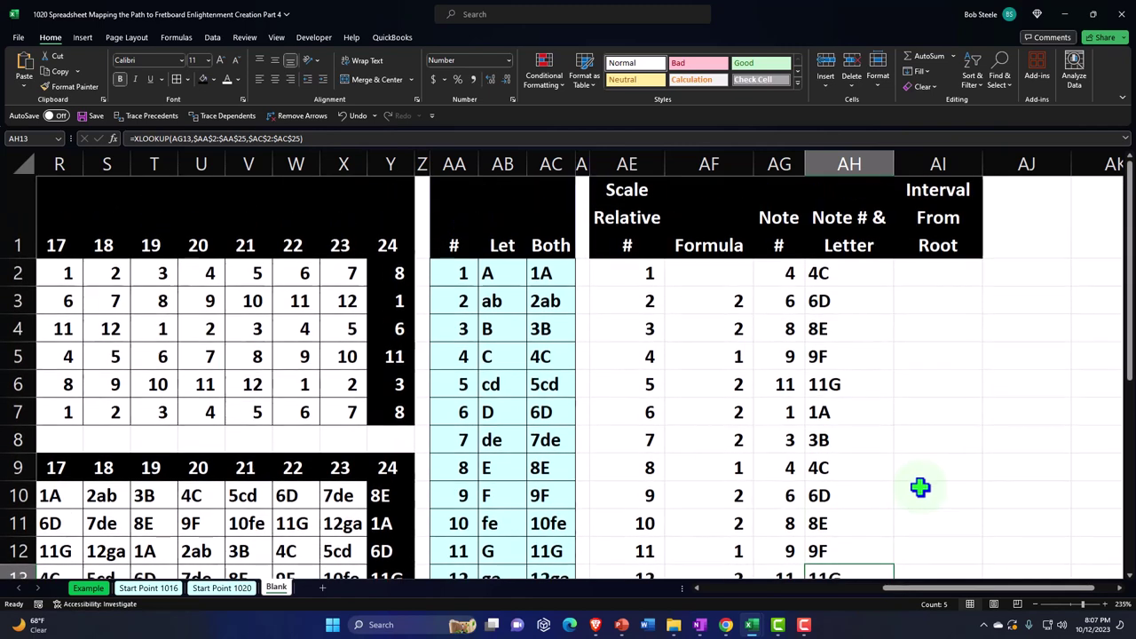
Step: Examine the scale's note numbers and letters in columns AG and AH from the root in row 2 down to row 17
left_click(789, 273)
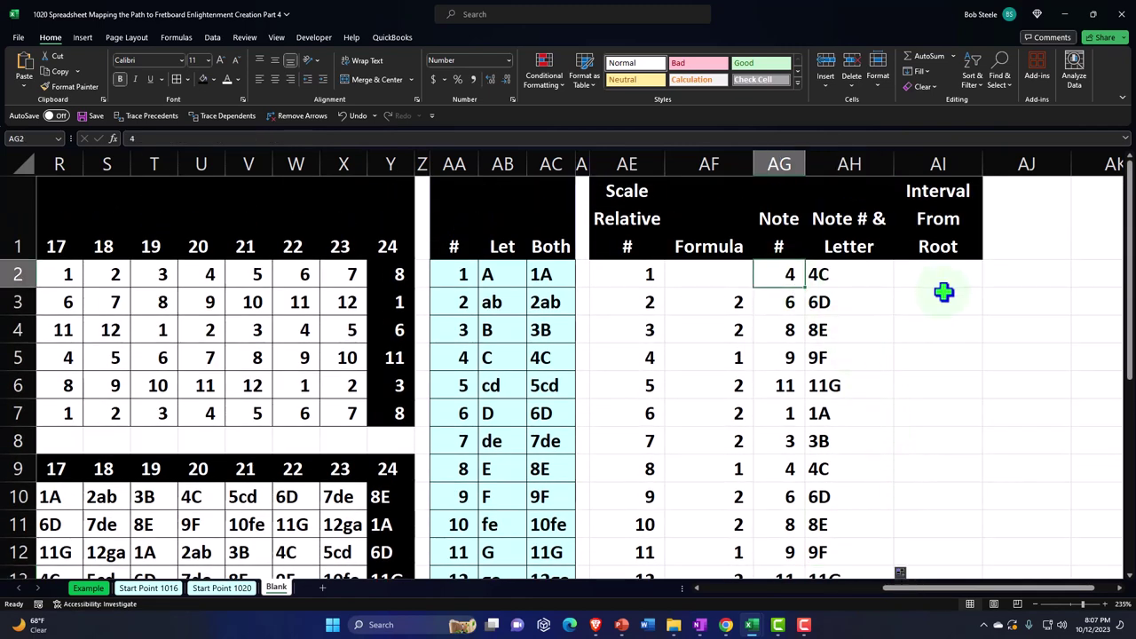
key("Right")
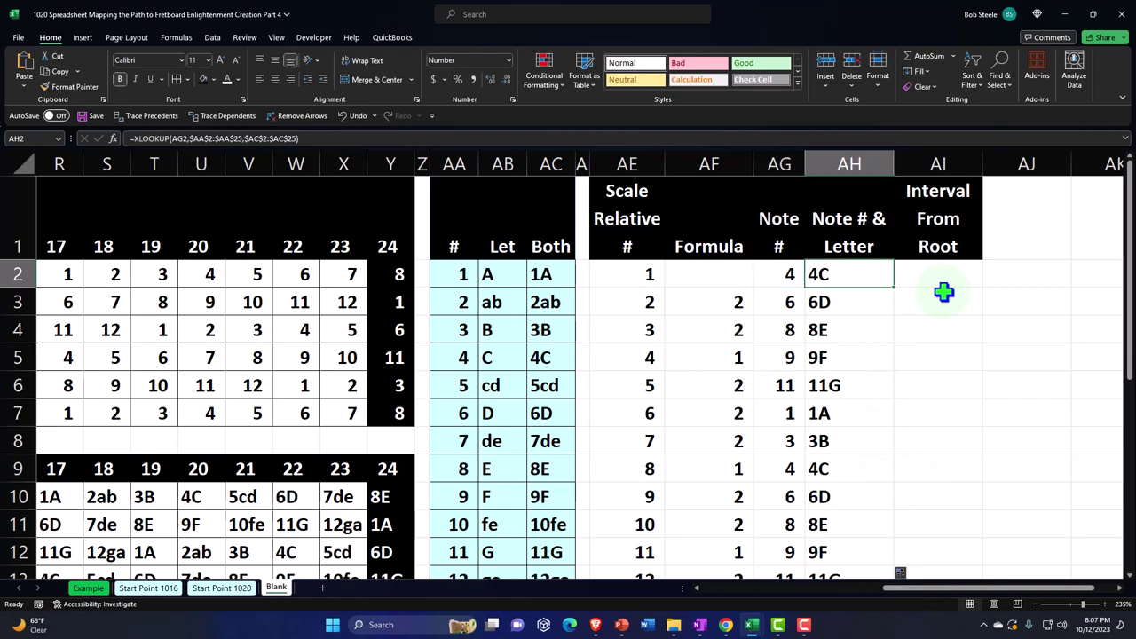
key("Down")
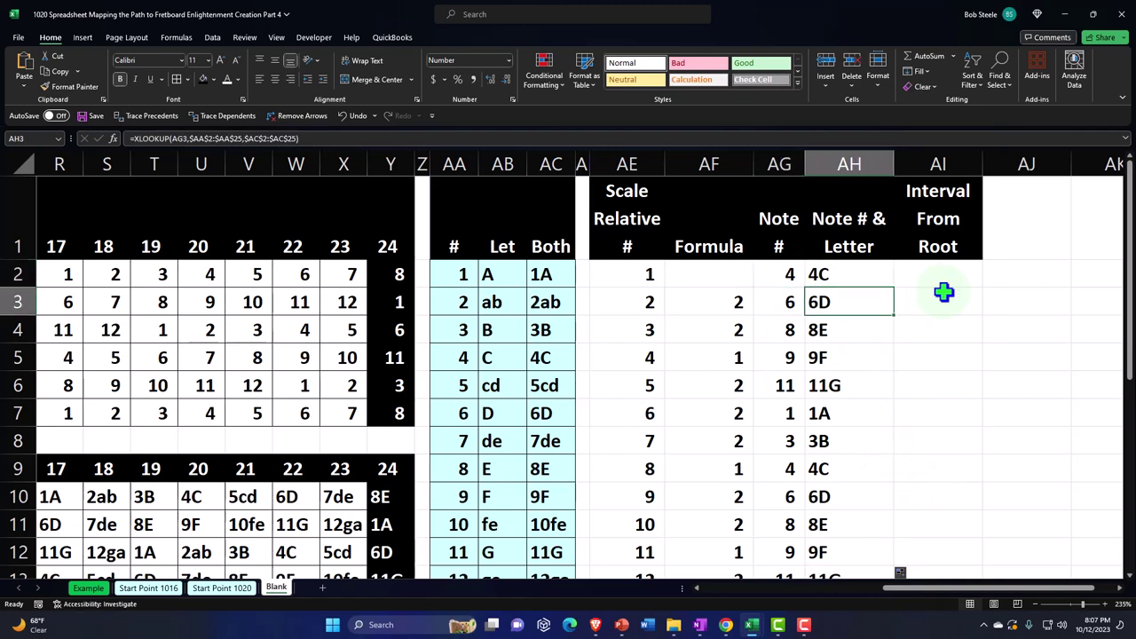
key("Left")
key("Right")
key("Down")
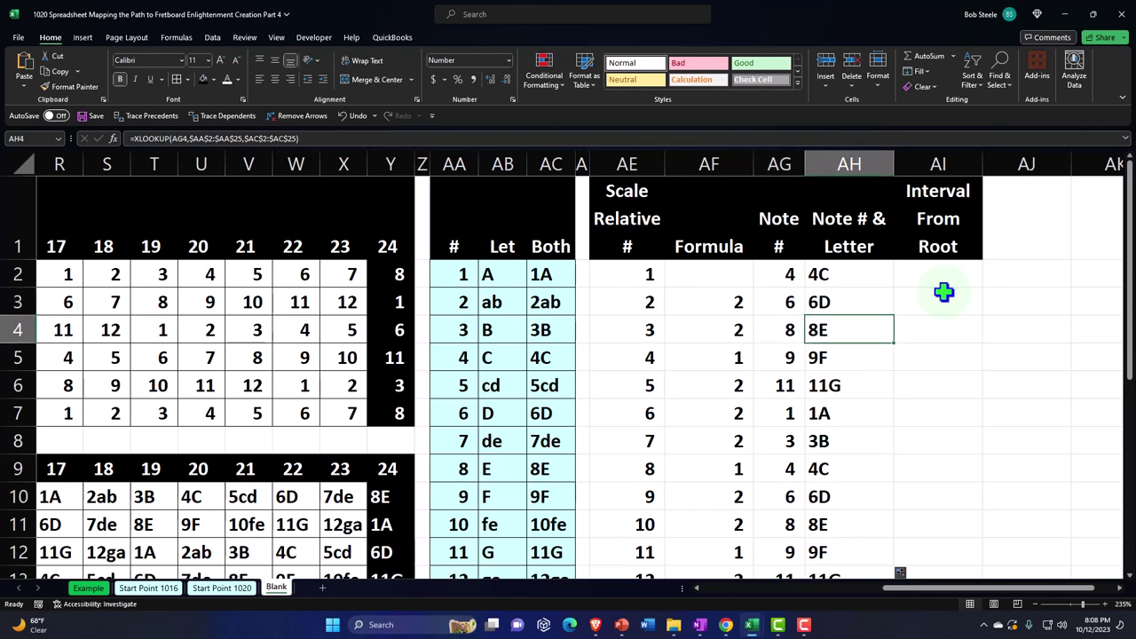
key("Down")
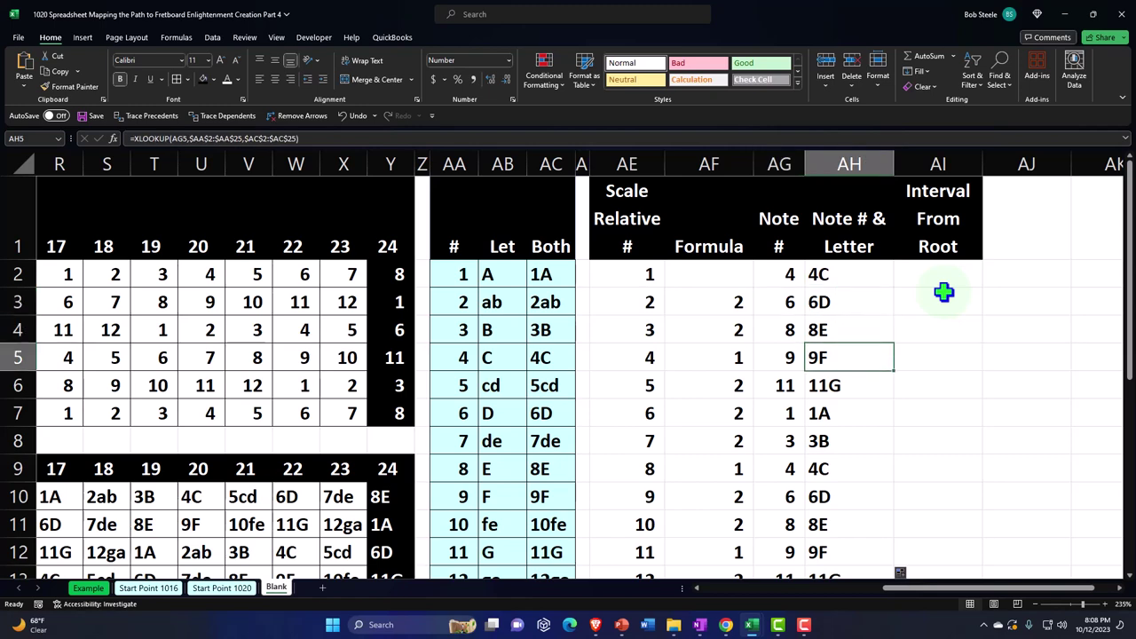
key("Down")
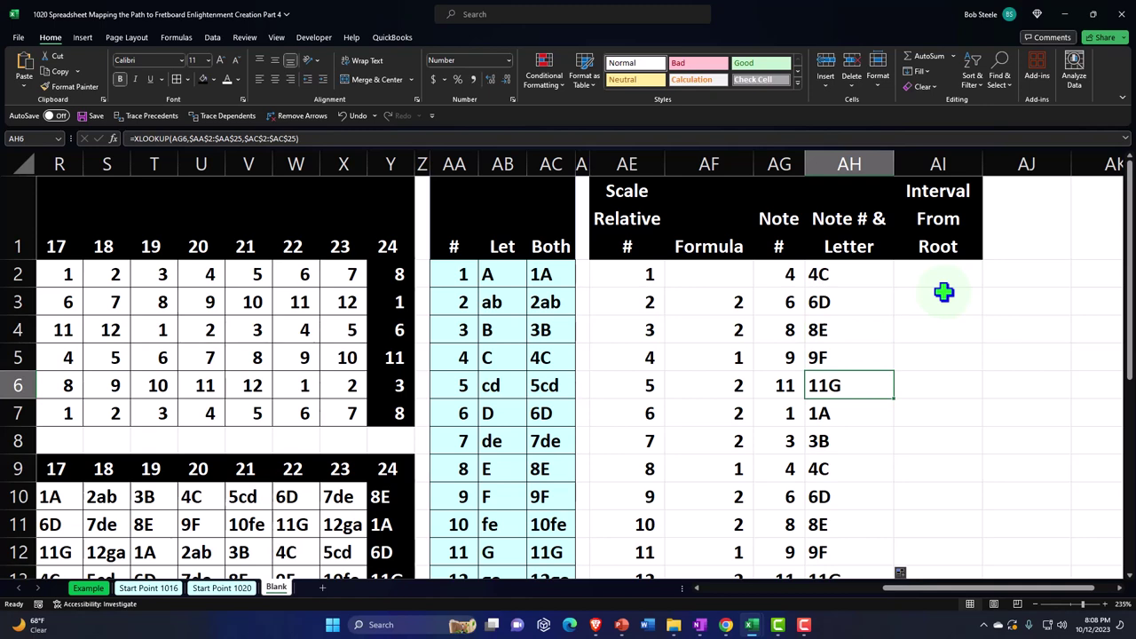
key("Down")
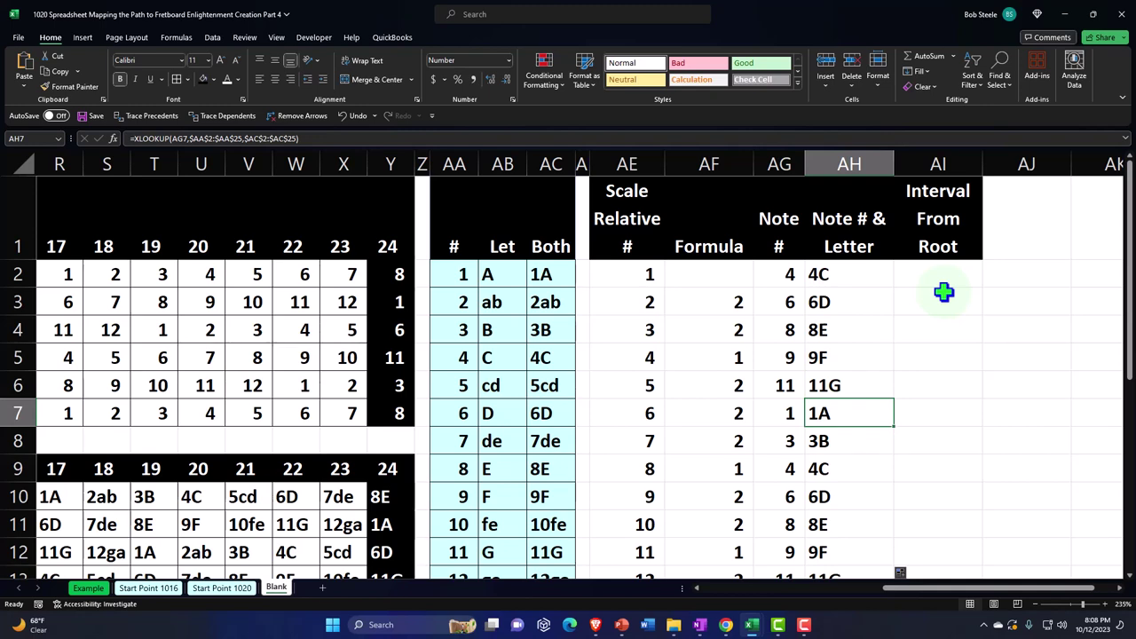
key("Down")
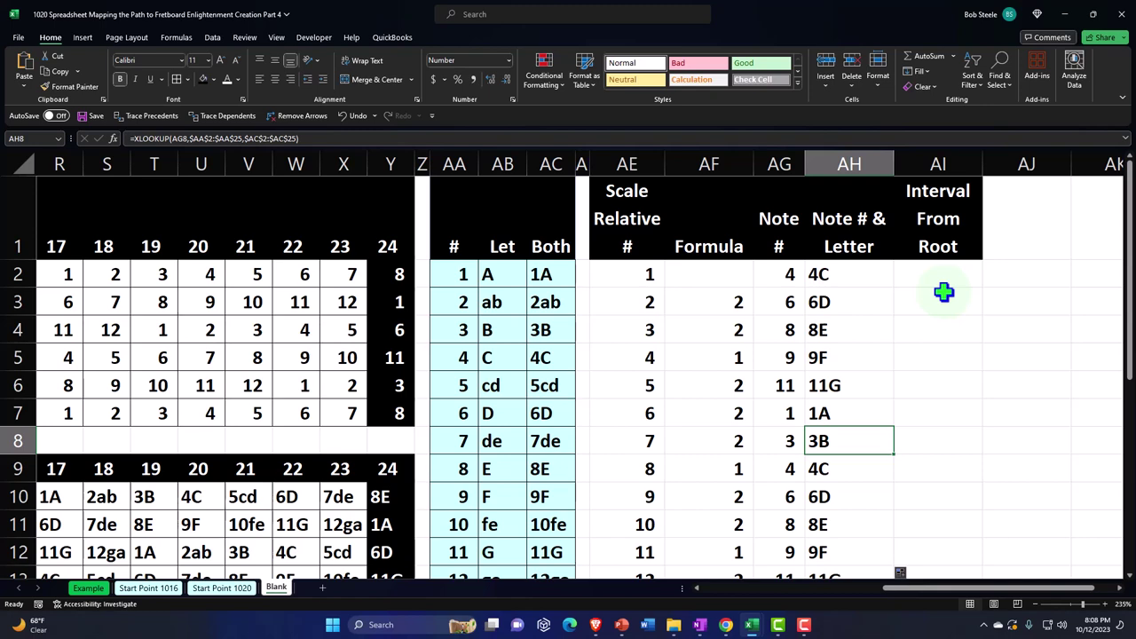
key("Down")
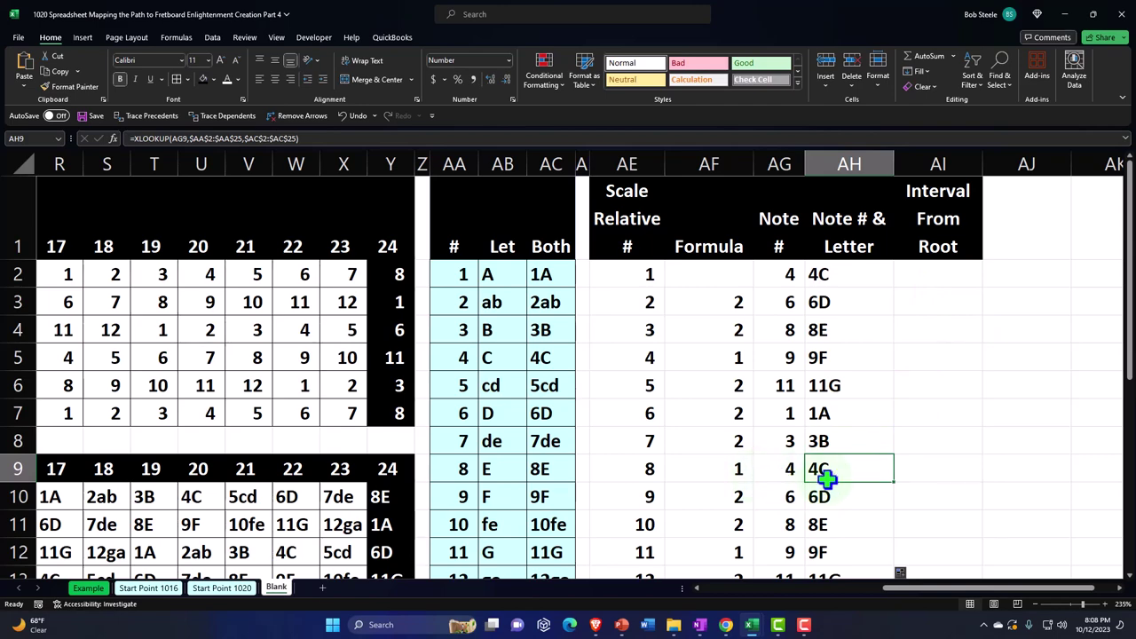
key("Down")
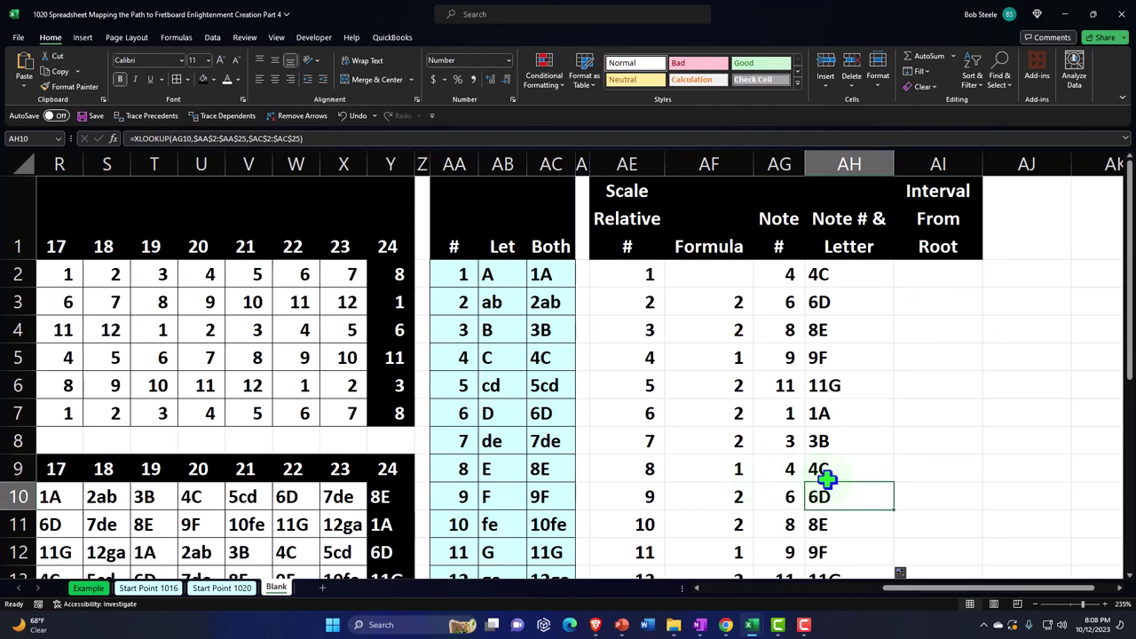
scroll(827, 480, "down", 2)
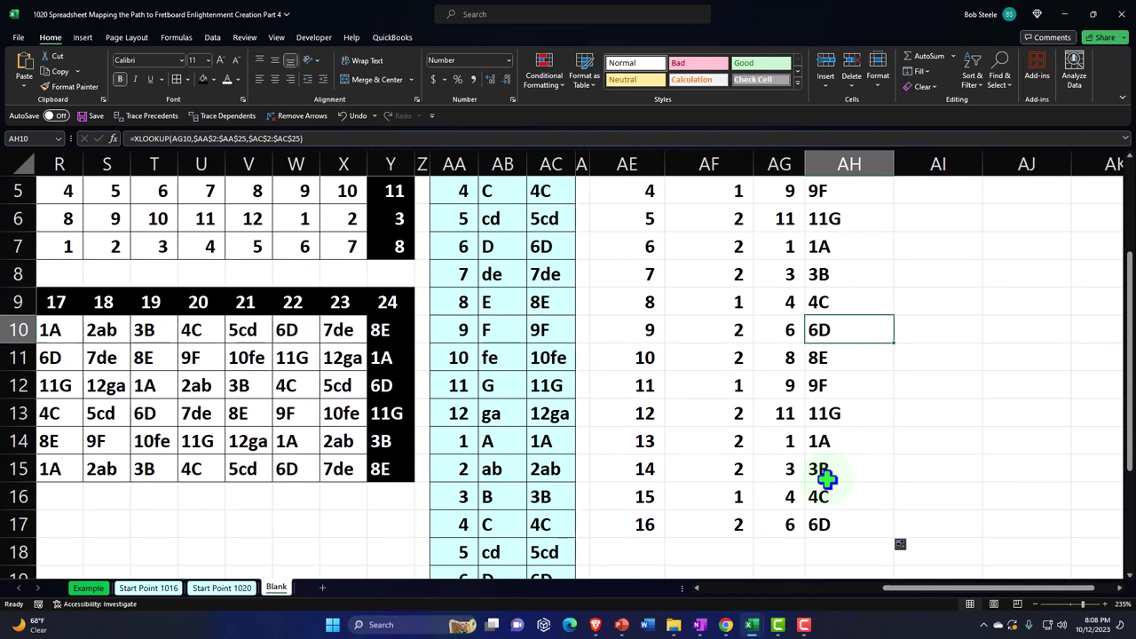
scroll(826, 480, "up", 2)
Step: Inspect the step value in AF3 and the wrapping IF formulas in AG3 and AG4 that build on the root note in AG2
left_click(940, 275)
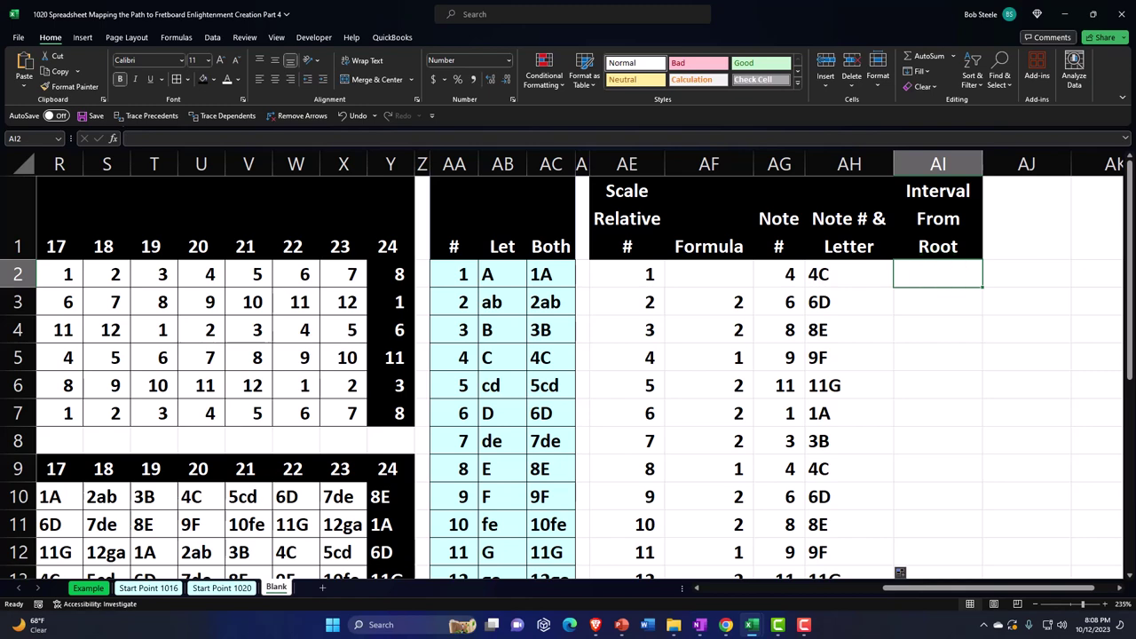
left_click(782, 275)
left_click(740, 299)
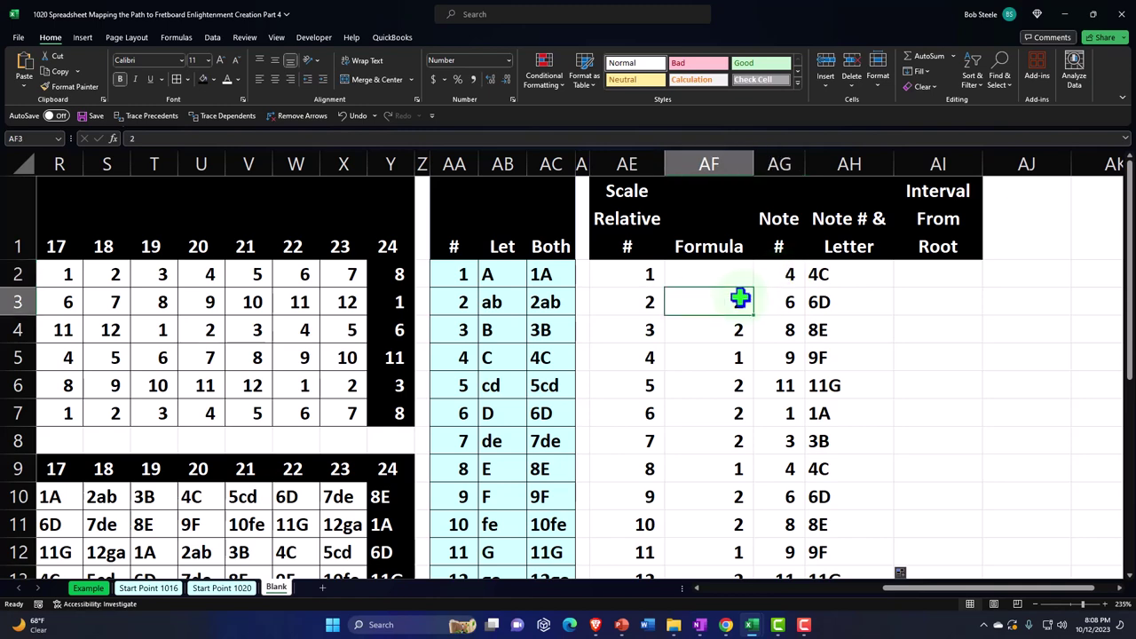
double_click(781, 302)
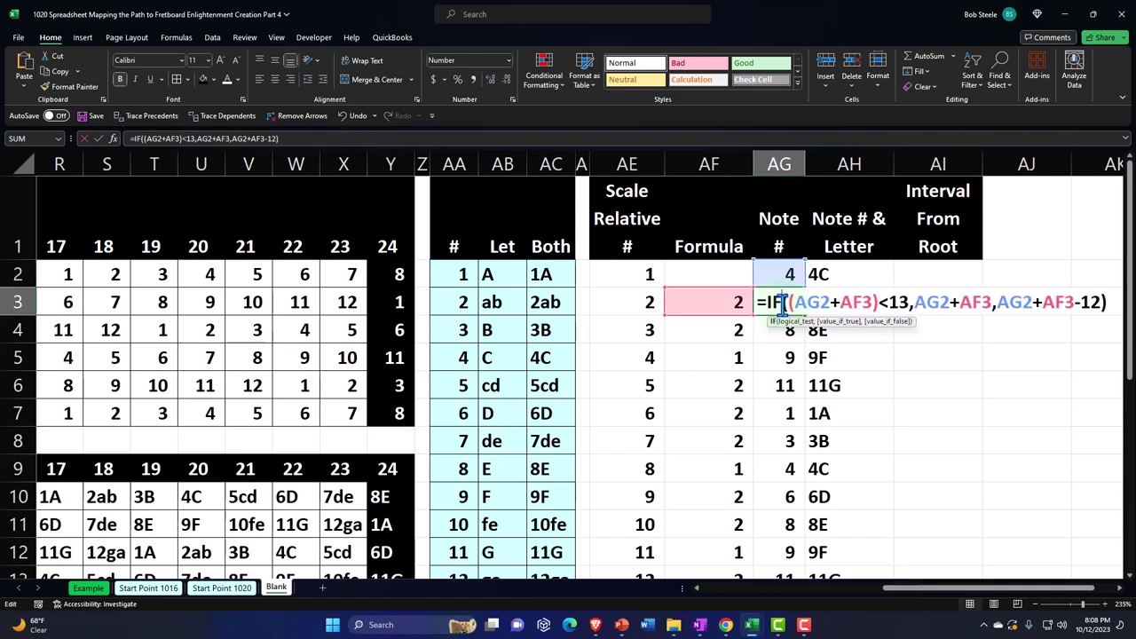
left_click(780, 326)
double_click(779, 326)
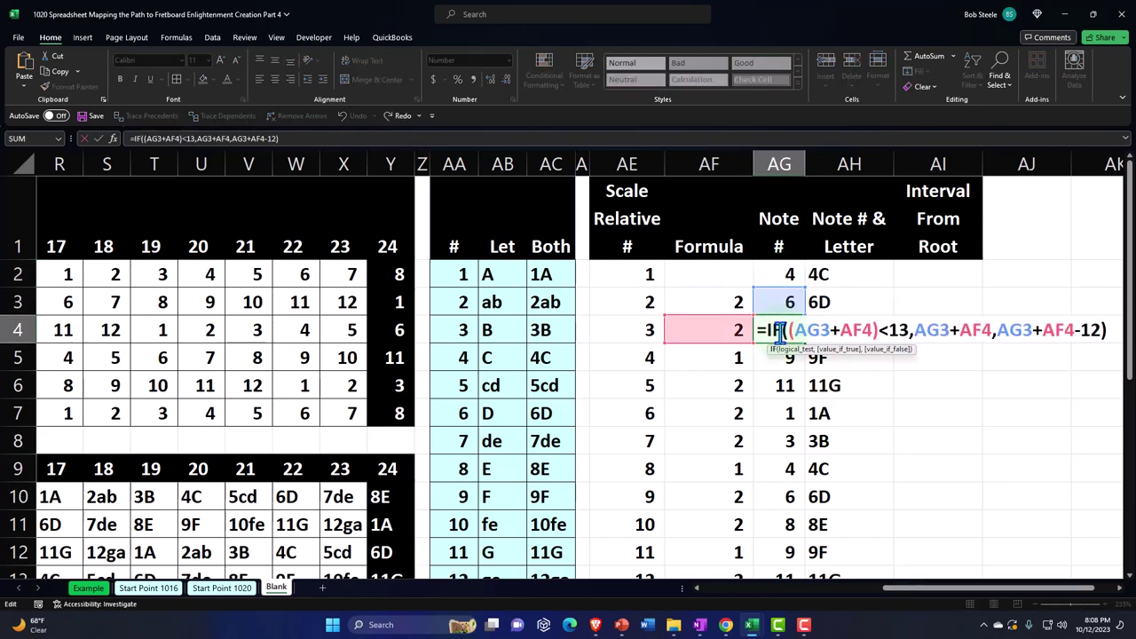
key("Return")
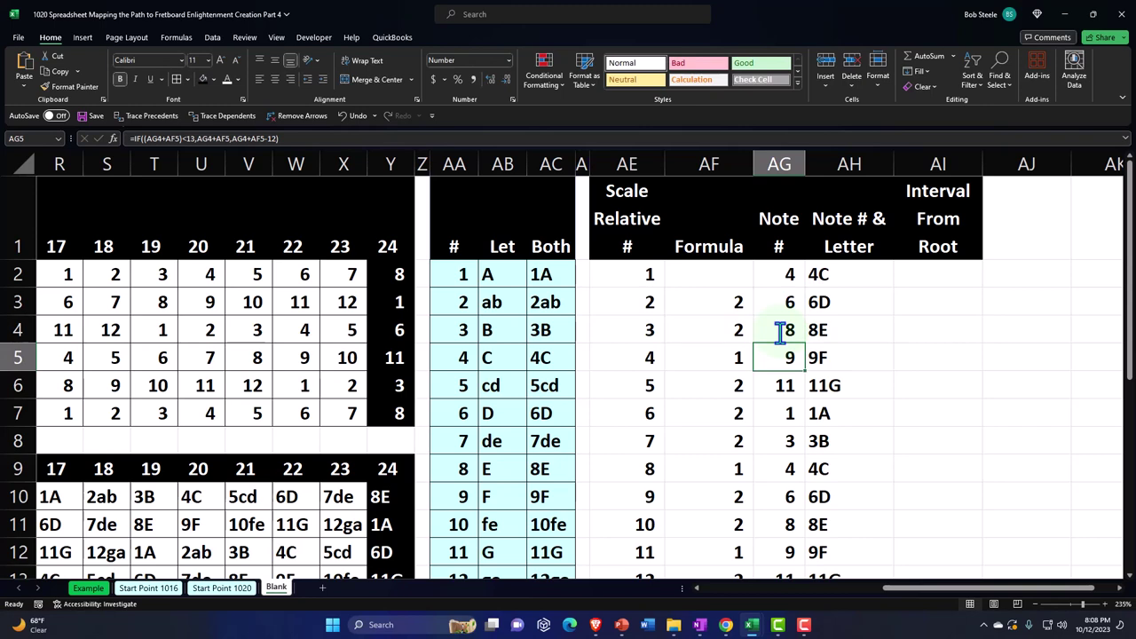
left_click(788, 274)
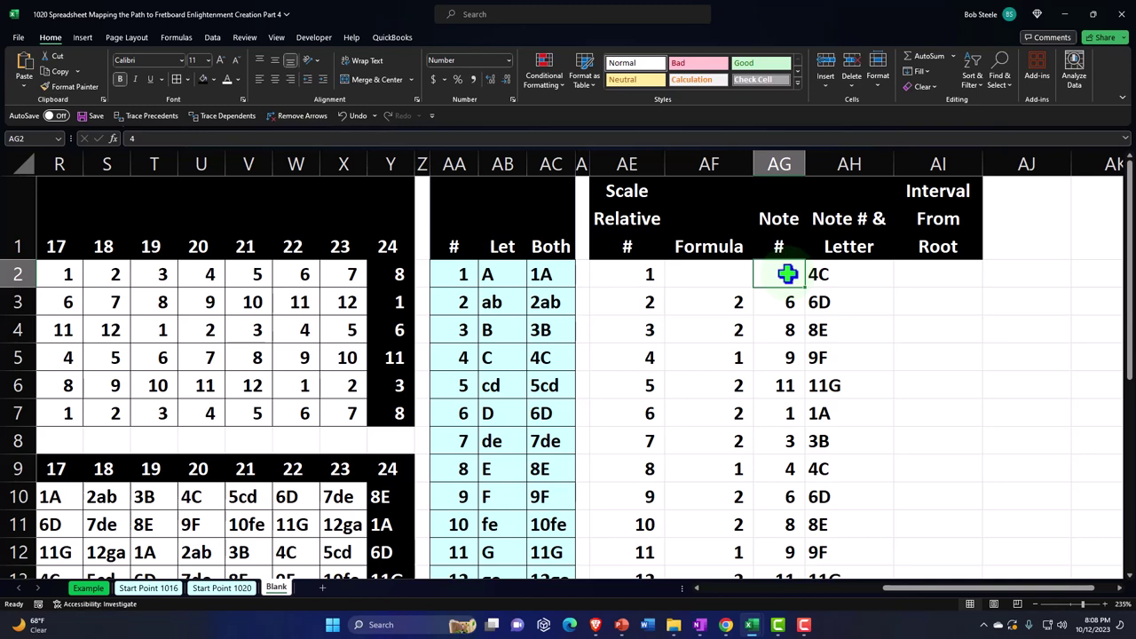
Step: Enter 0 in AI2 as the root's interval from itself
left_click(938, 282)
key("F2")
left_click(955, 267)
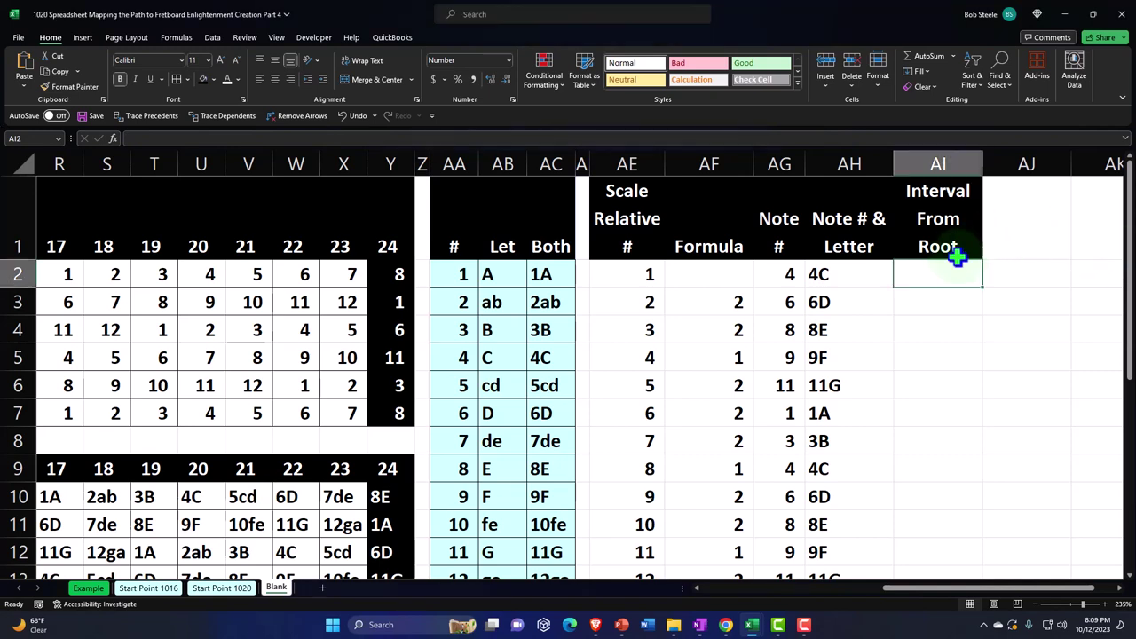
type("0")
key("Return")
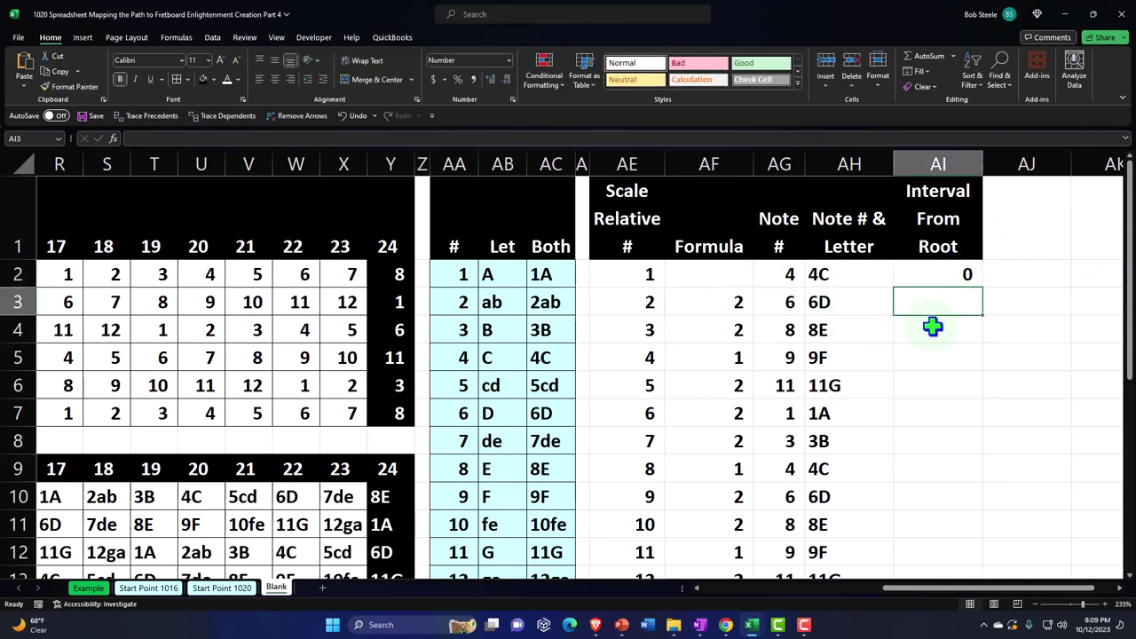
Step: Enter a formula in AI3 that subtracts the root note number in AG2 from AG3
type("=")
key("Left")
key("Left")
type("-")
key("Up")
key("Up")
key("Left")
key("Down")
key("Return")
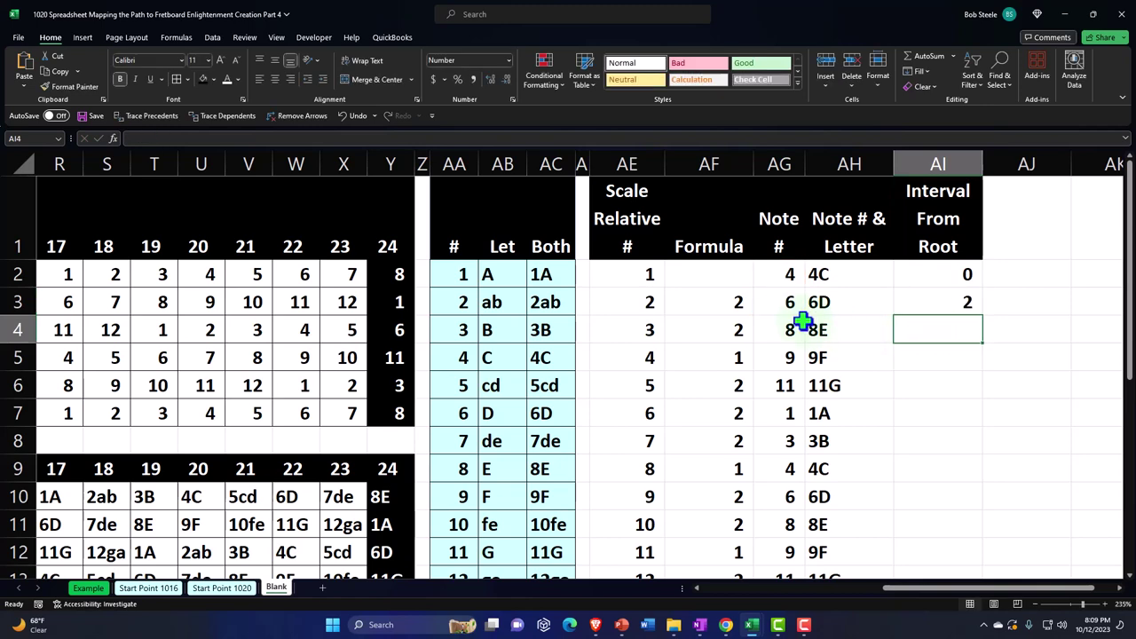
Step: Enter a formula in AI4 that subtracts the root note number in AG2 from AG4
type("=")
key("Left")
key("Left")
type("-")
key("Up")
key("Up")
key("Left")
key("Left")
key("Return")
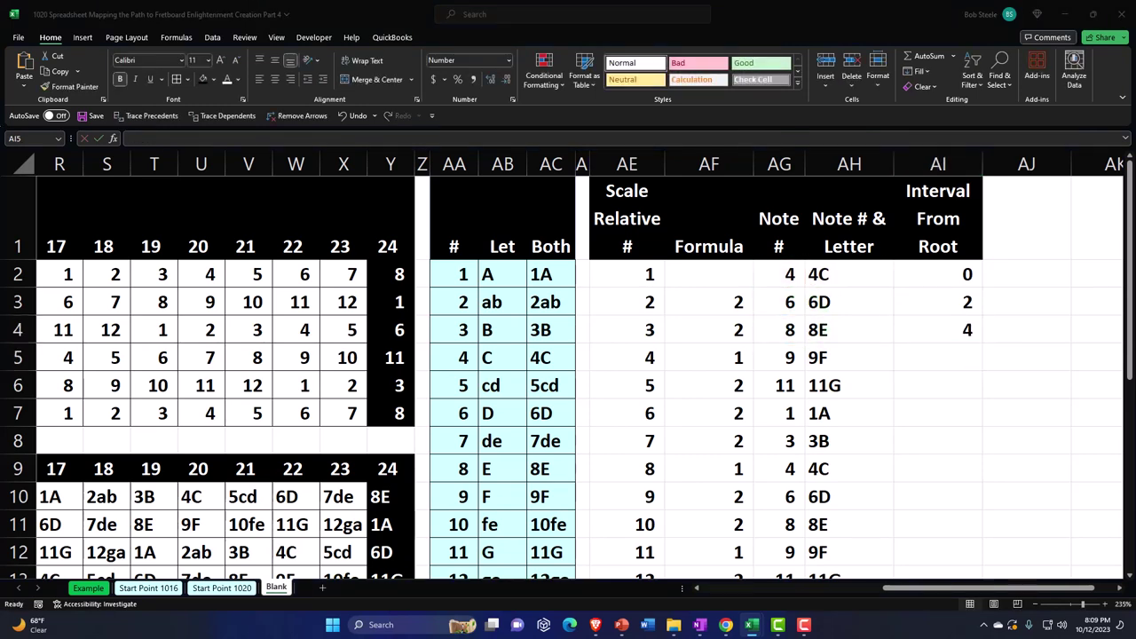
Step: Check the wrapped note number in AG7 and clear the simple subtraction formulas from AI3 and AI4
left_click(946, 366)
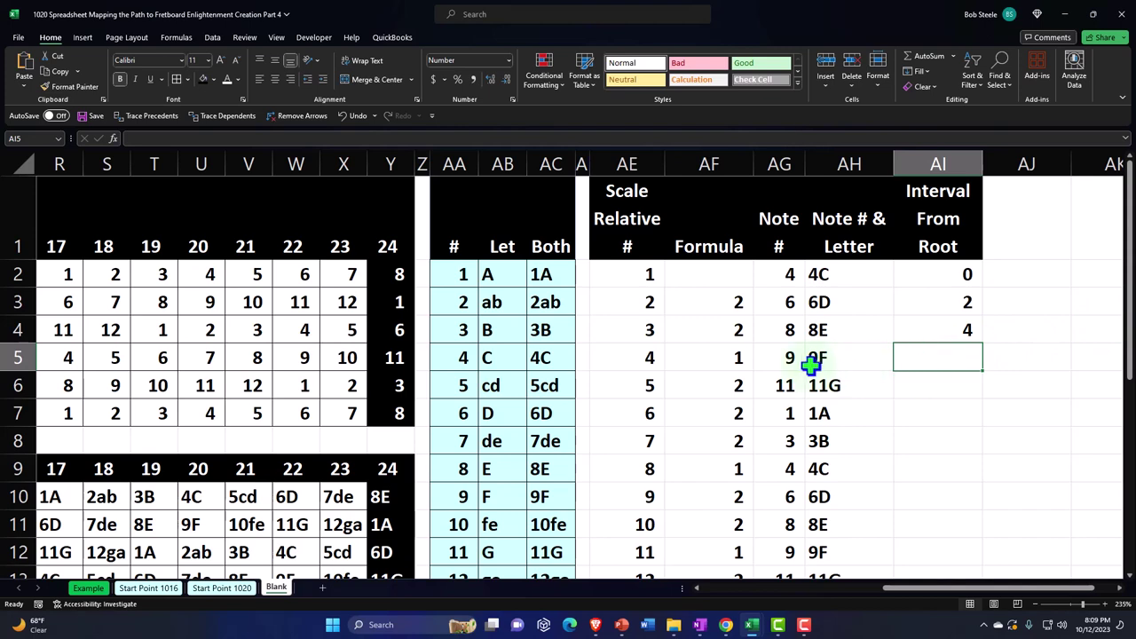
left_click(793, 415)
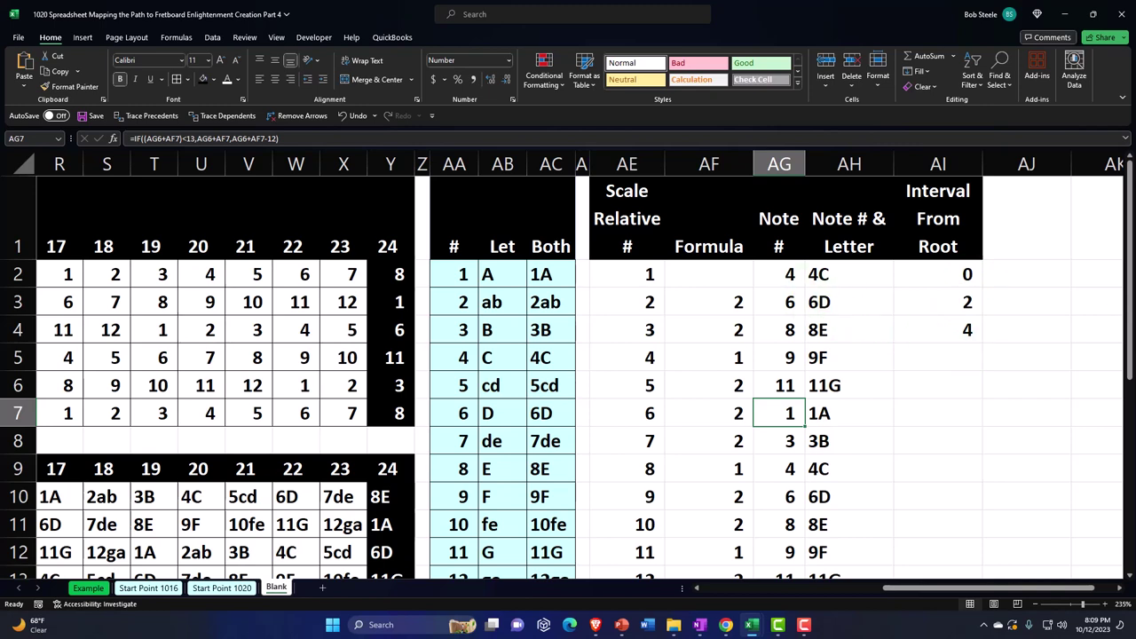
left_click(938, 358)
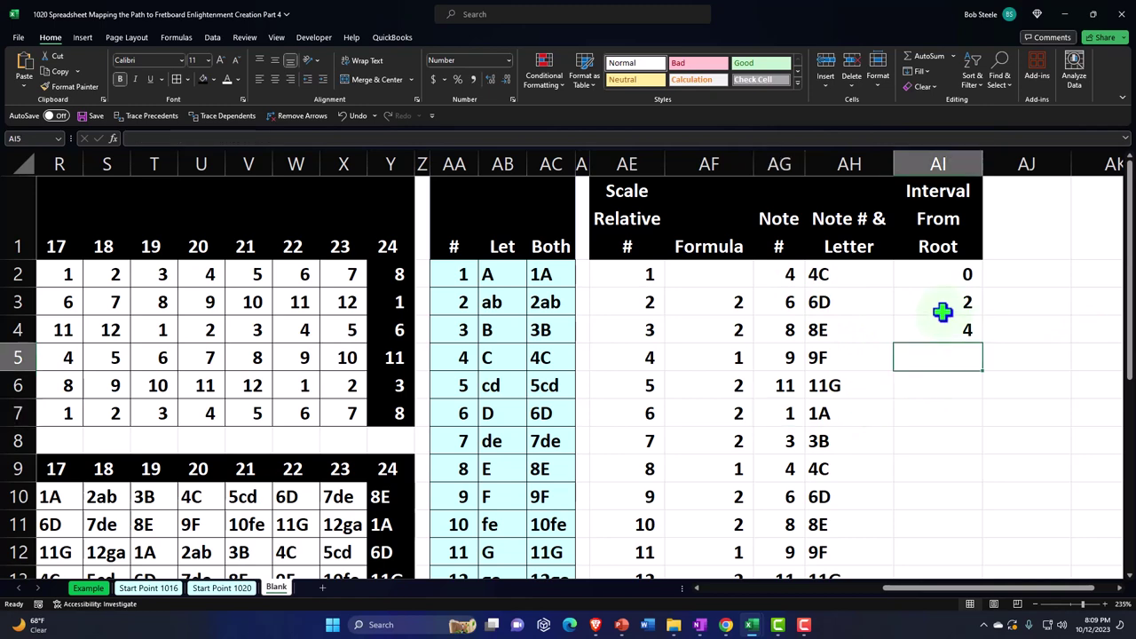
left_click_drag(941, 312, 941, 329)
key("Delete")
key("shift+Up")
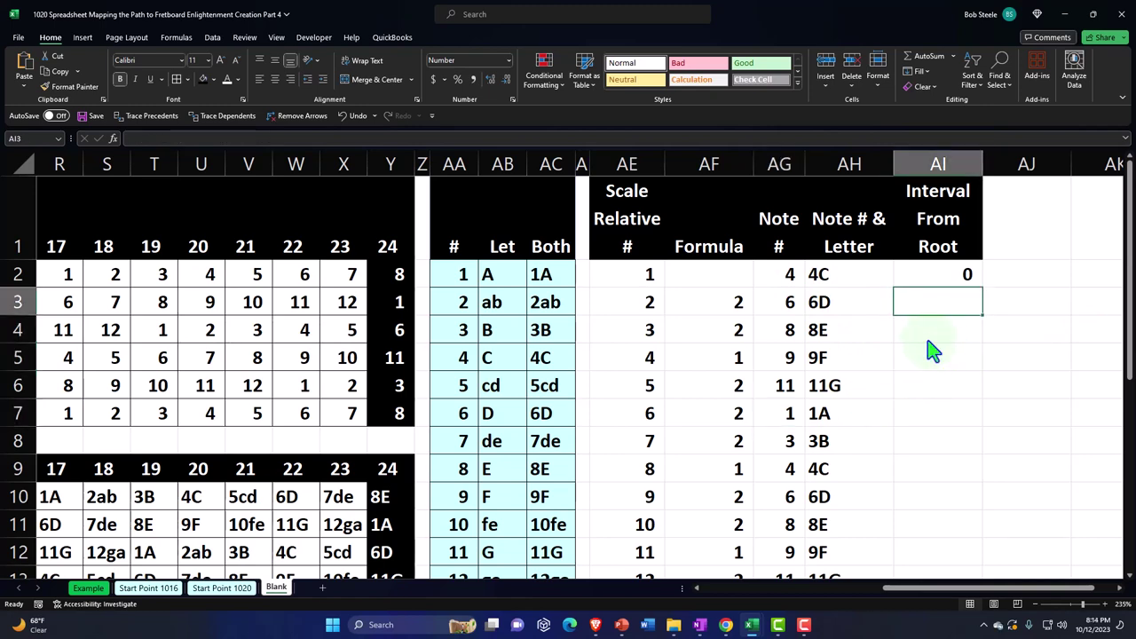
Step: Start an IF formula in AI3 with the logical test (AG3-AG2)>0
type("=")
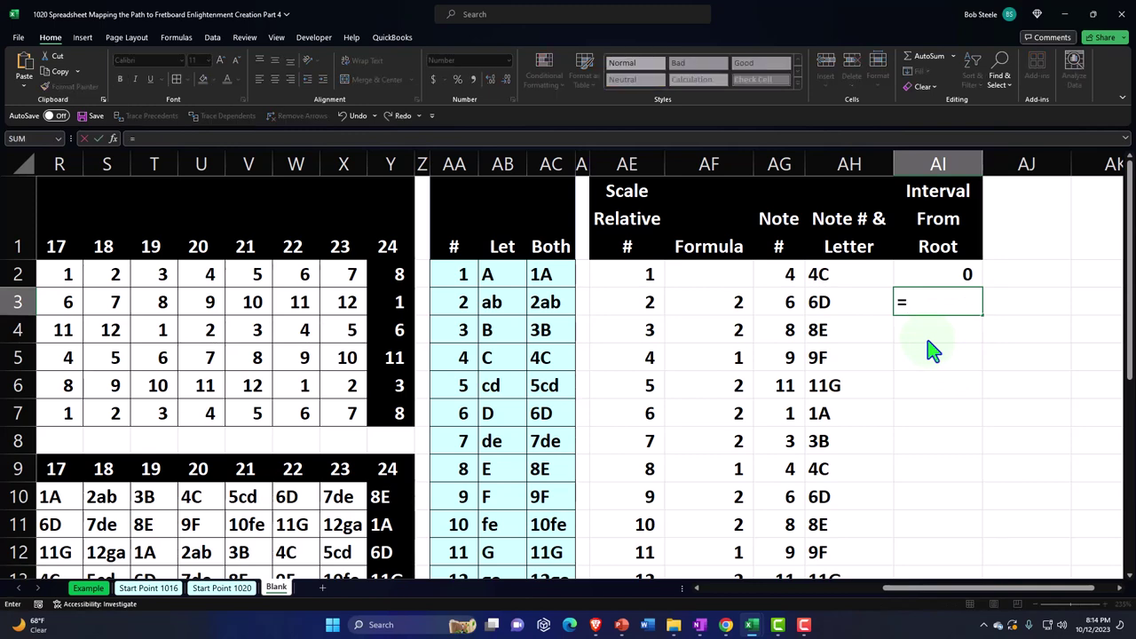
type("if(")
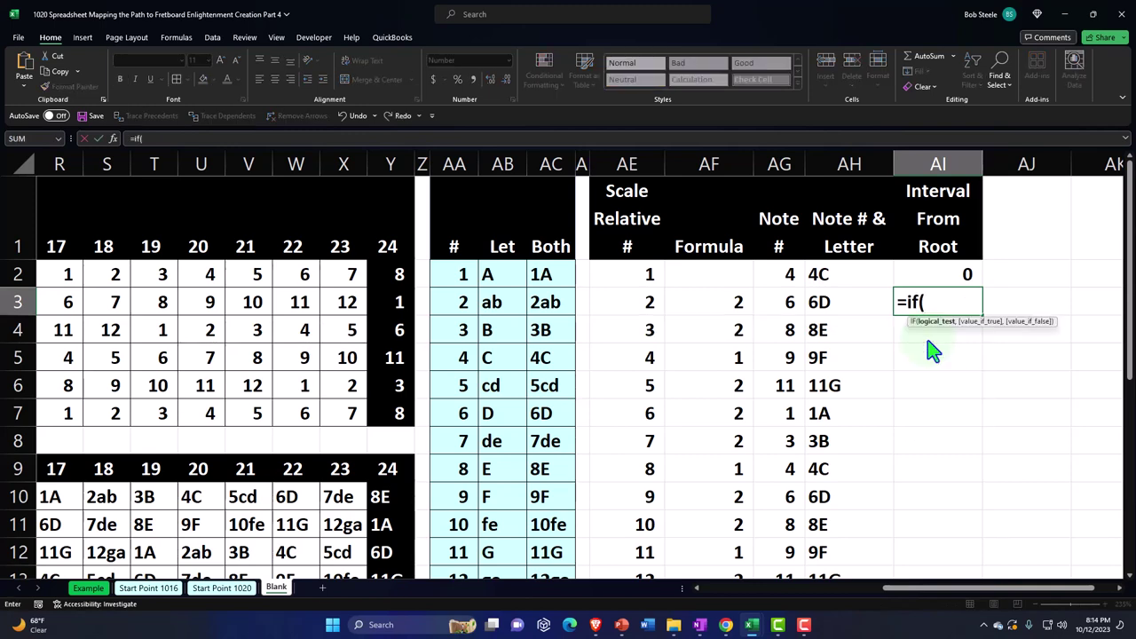
key("Left")
key("Left")
type("-")
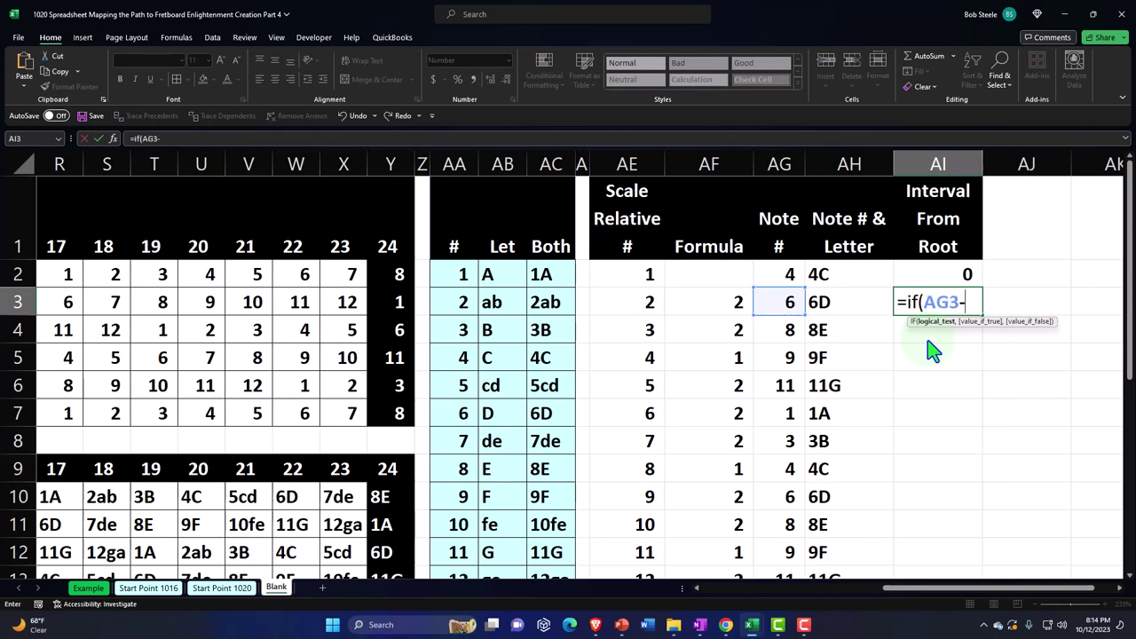
left_click(785, 274)
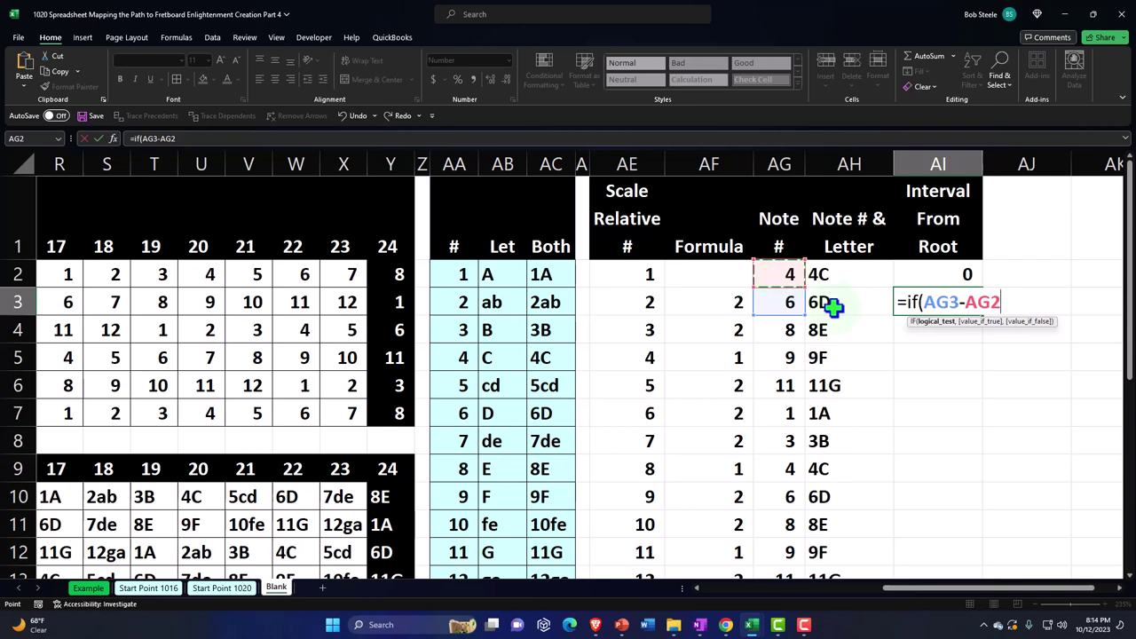
left_click(926, 302)
type("(")
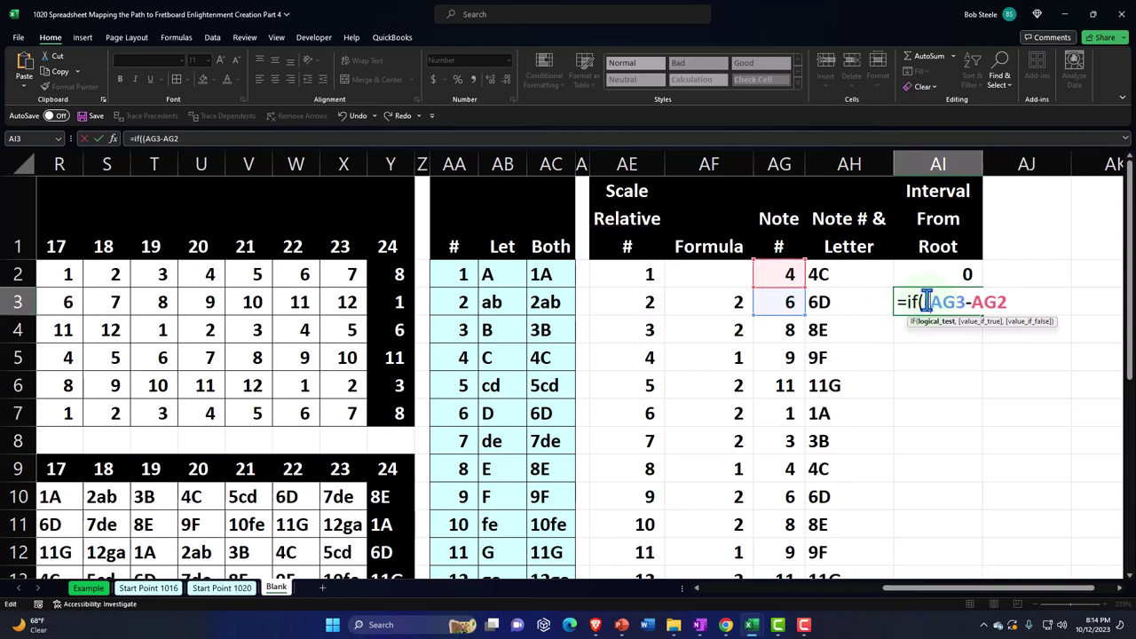
left_click(1019, 304)
type(")>0")
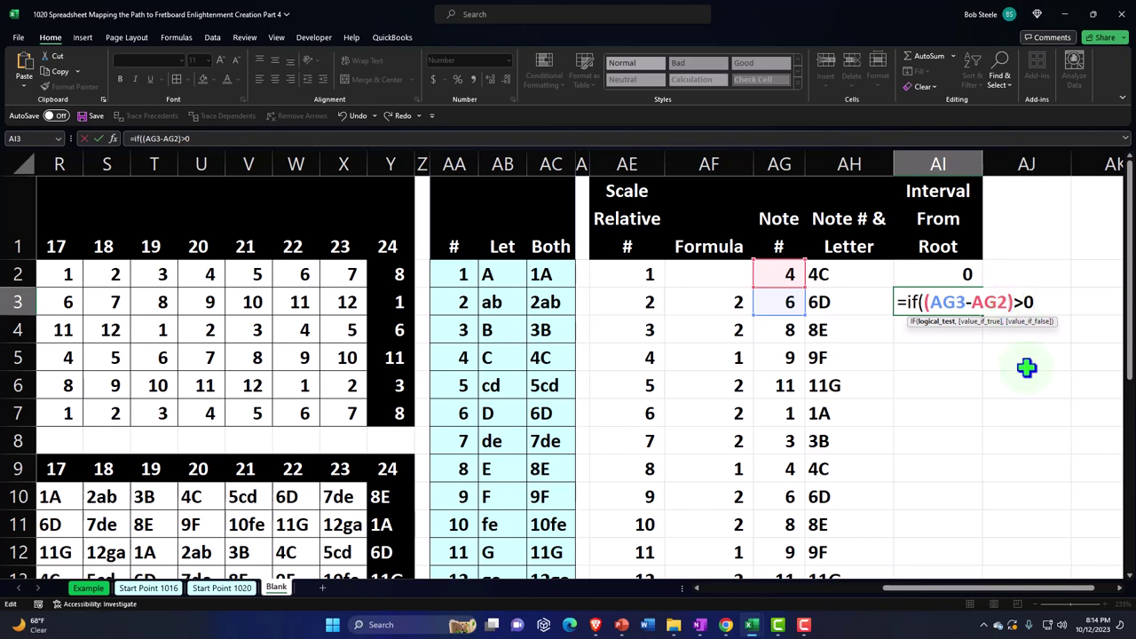
Step: Give the IF formula in AI3 AG3-AG2 as its value if true
type(",")
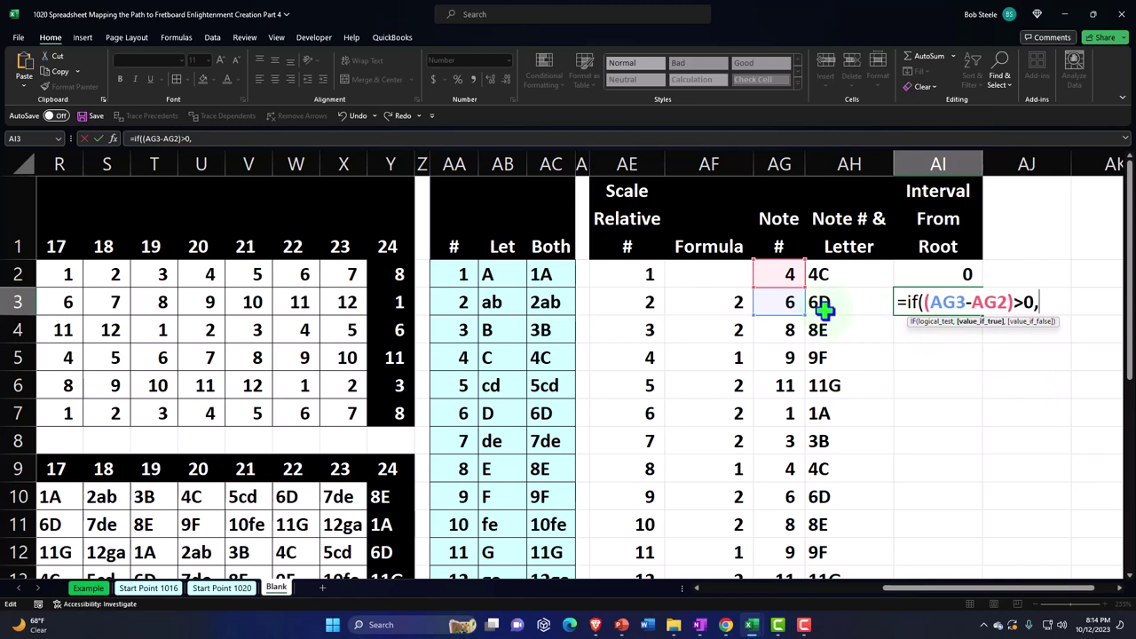
left_click(788, 302)
type("-")
left_click(781, 281)
type(",")
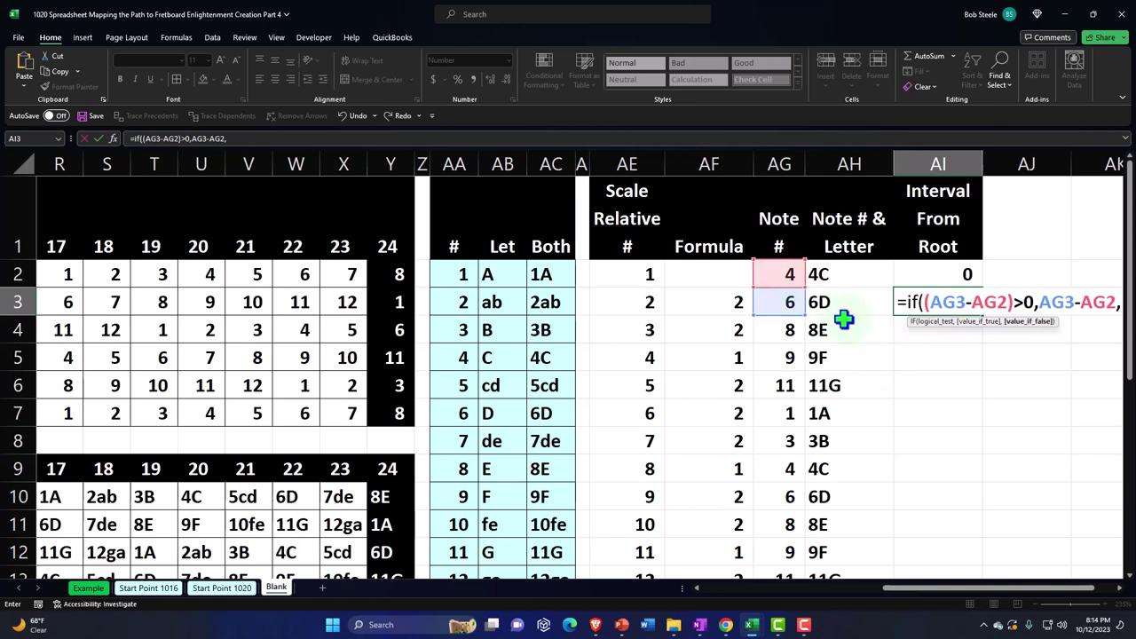
Step: Give the IF formula in AI3 AG3-AG2+12 as its value if false and complete it
left_click(791, 303)
type("-")
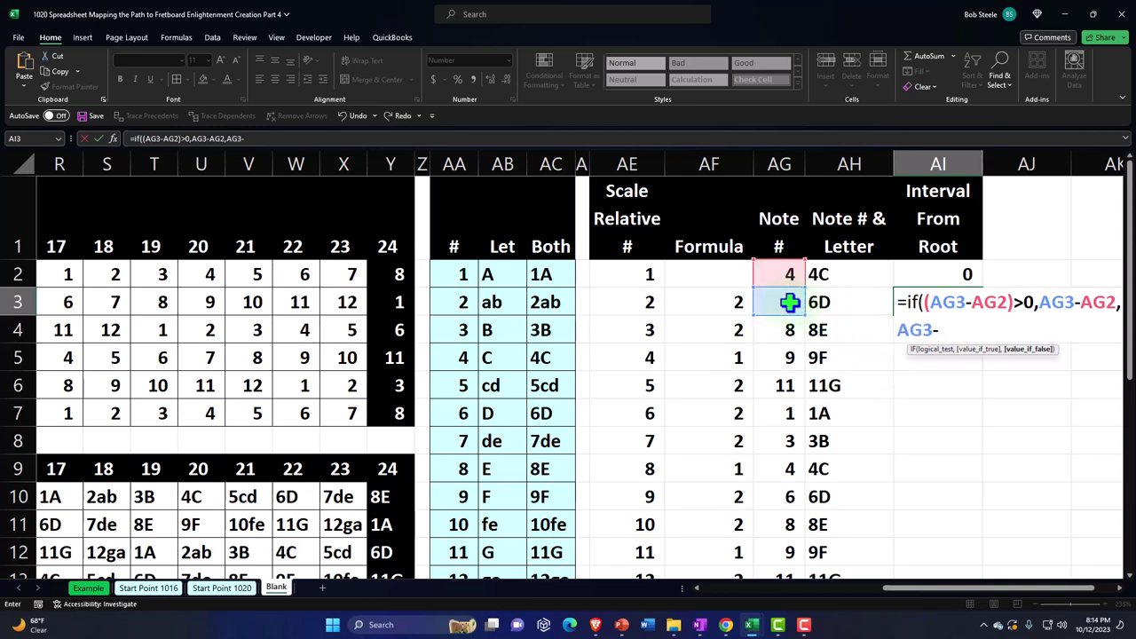
left_click(797, 274)
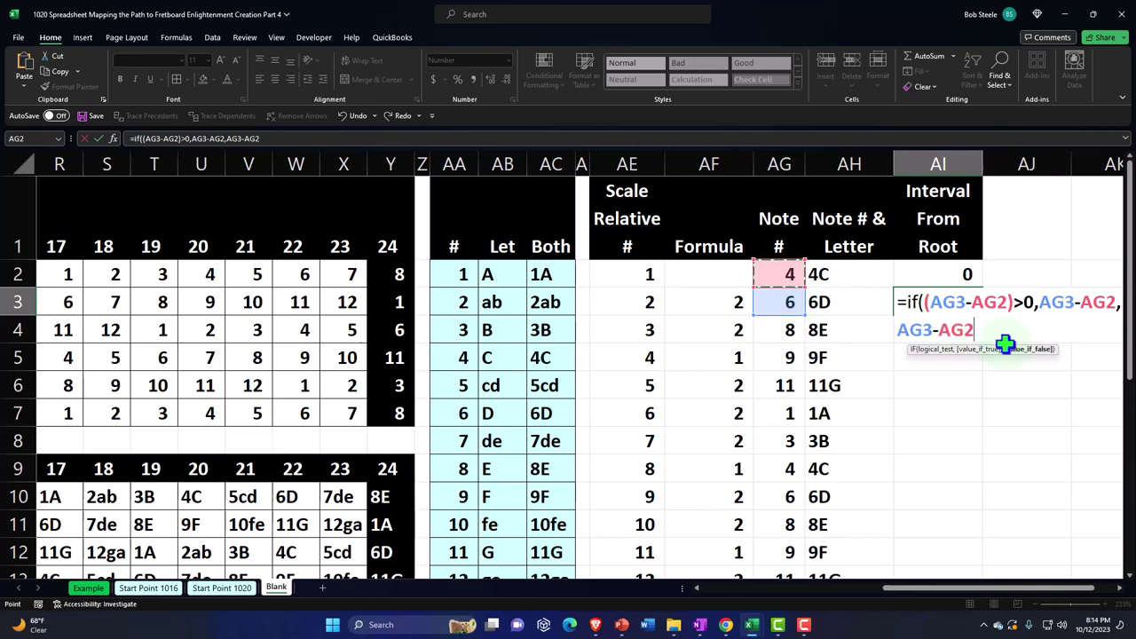
type("+12")
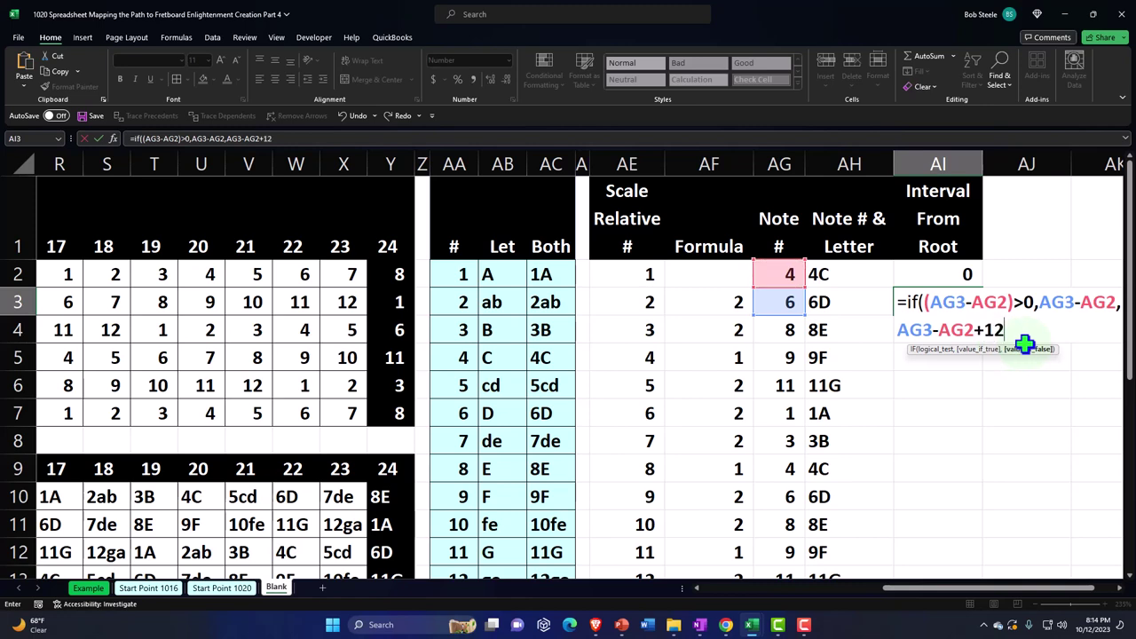
type(")")
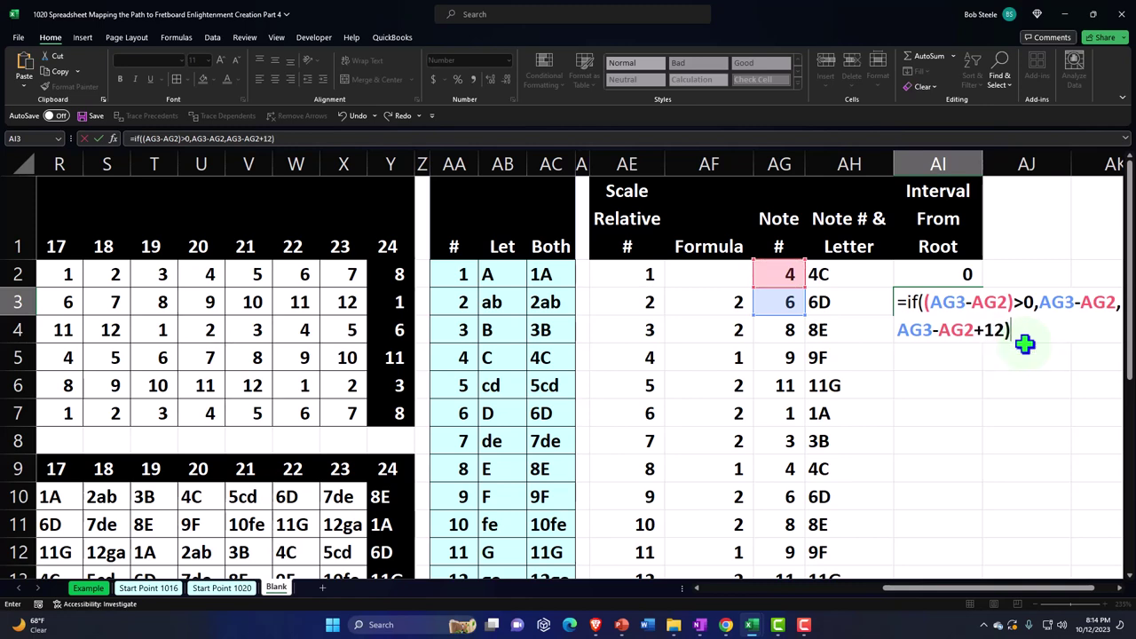
key("Return")
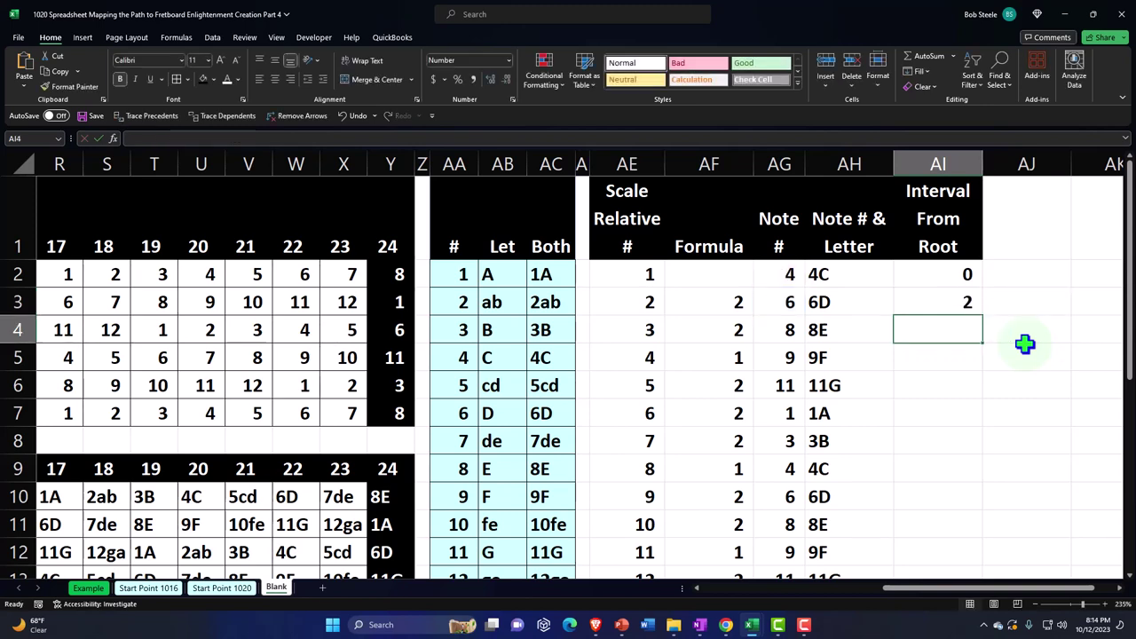
Step: Make all three AG2 references in the AI3 formula absolute, as $AG$2
double_click(956, 308)
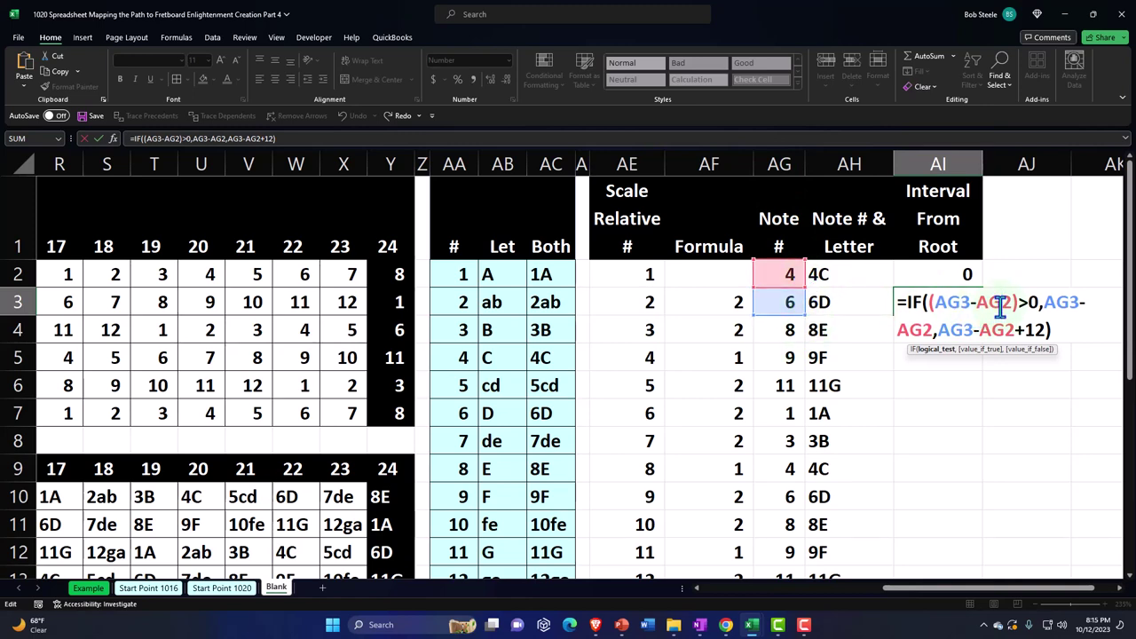
key("F4")
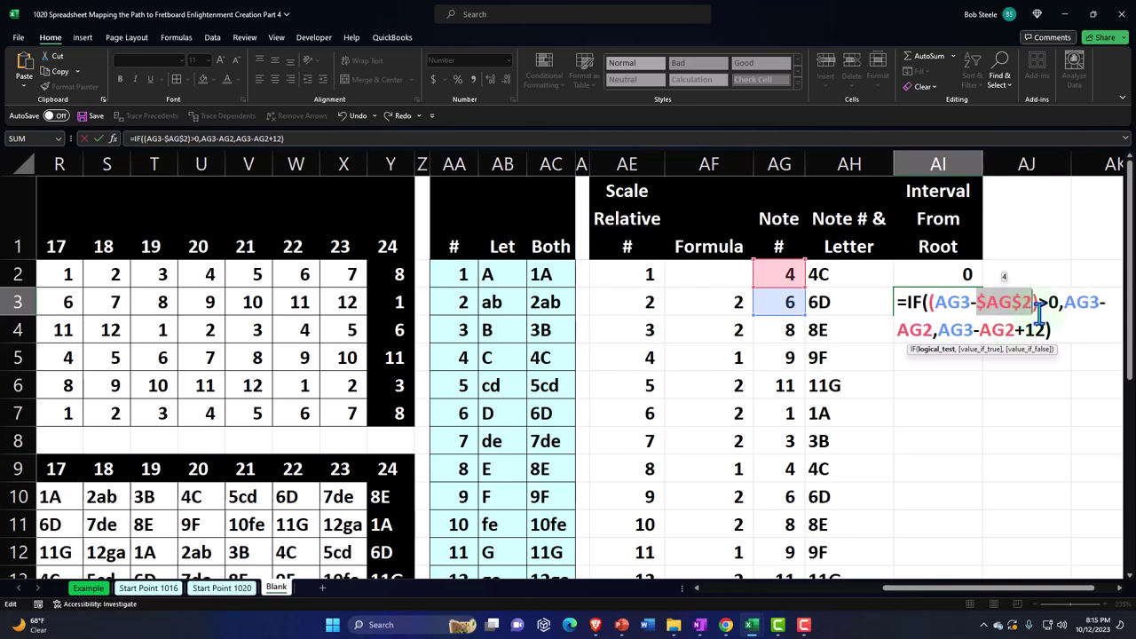
left_click(921, 332)
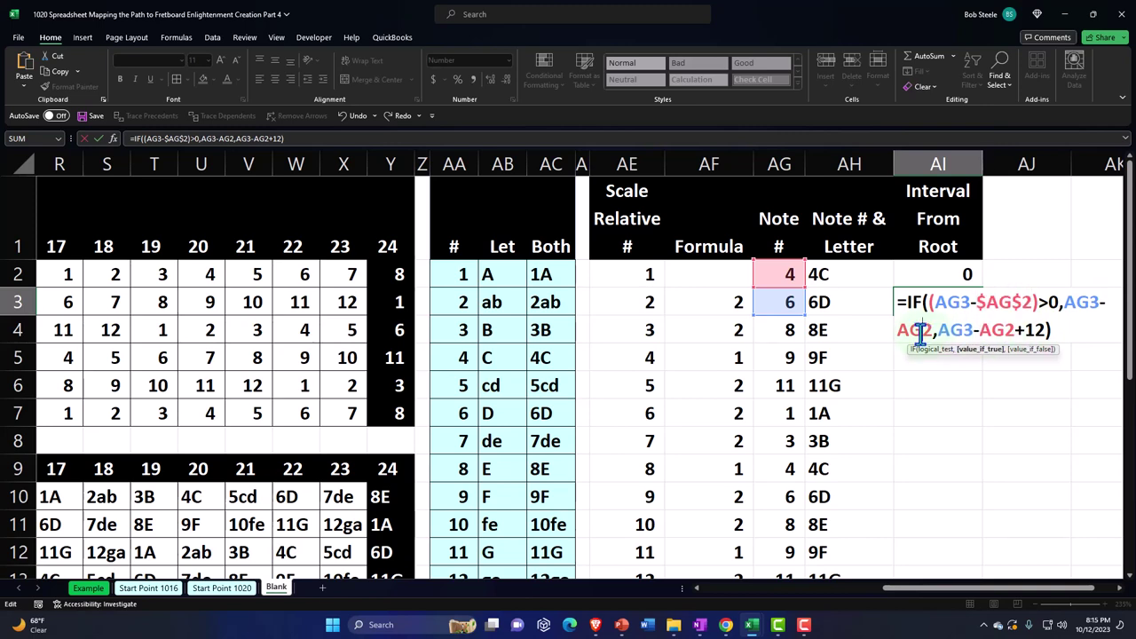
key("F4")
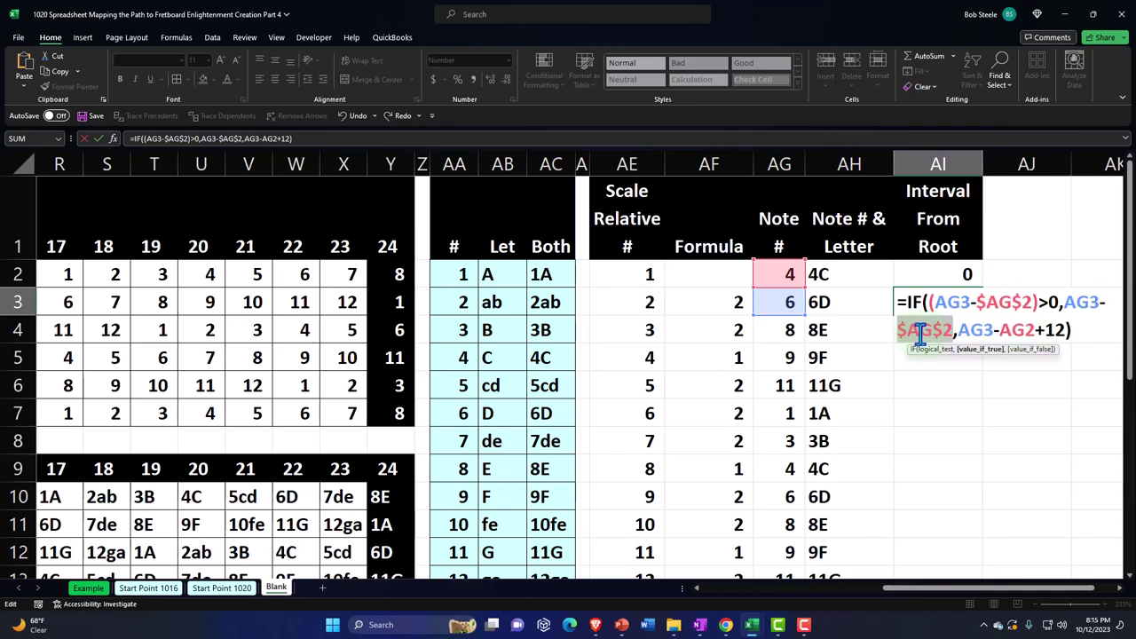
left_click(1021, 330)
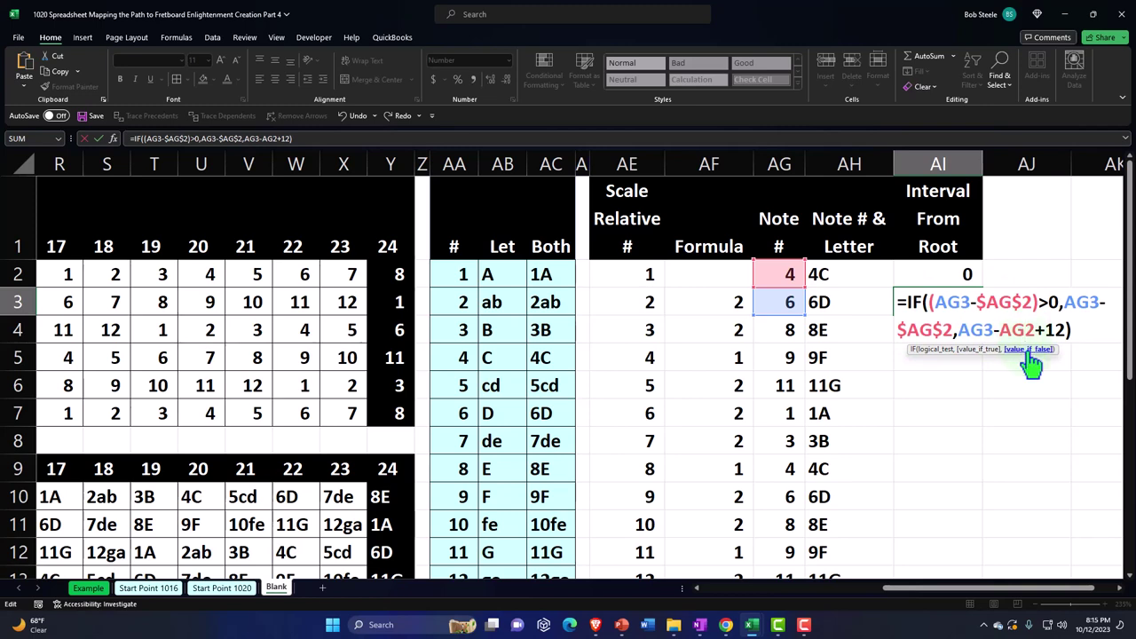
key("F4")
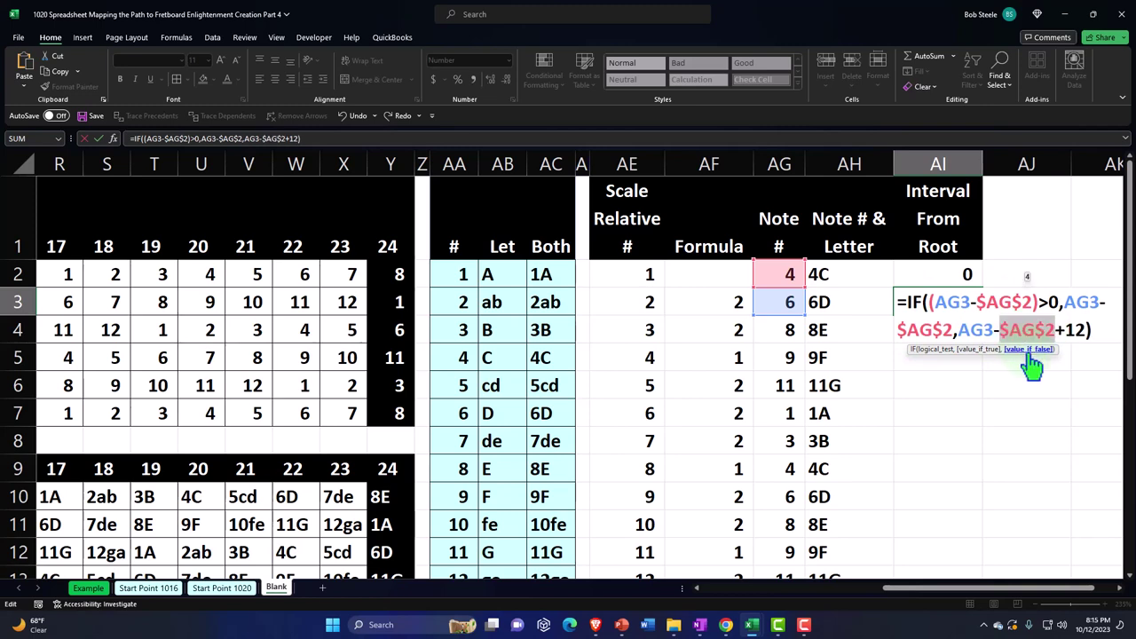
key("Return")
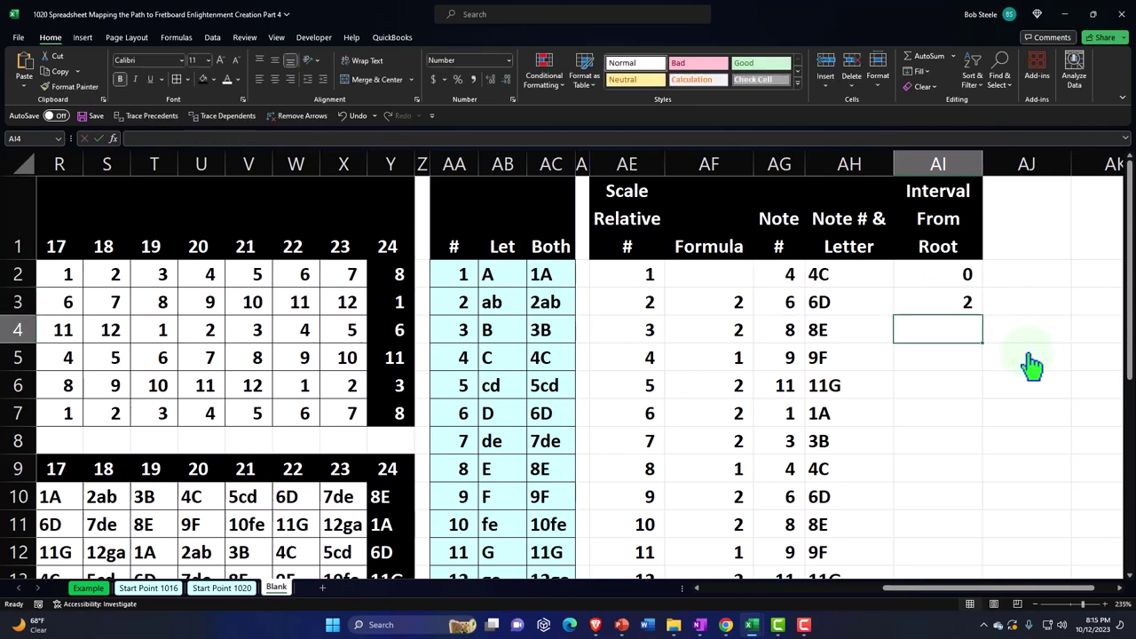
Step: Copy the AI3 interval formula down to AI6 and check it against the note numbers in AG3 to AG6
left_click(977, 301)
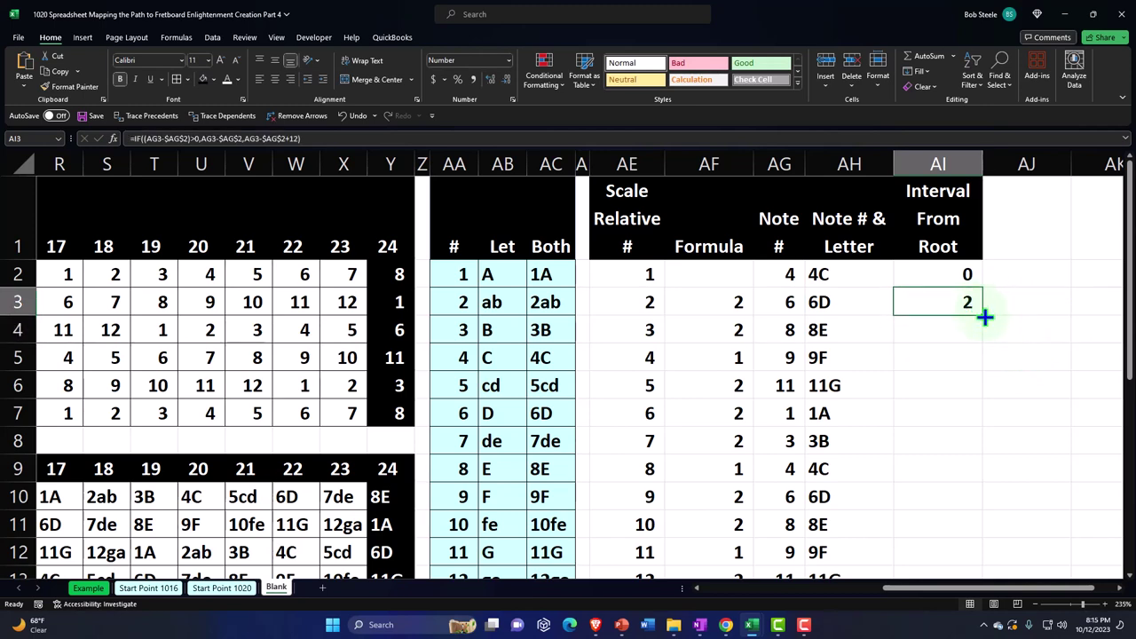
left_click_drag(985, 317, 986, 405)
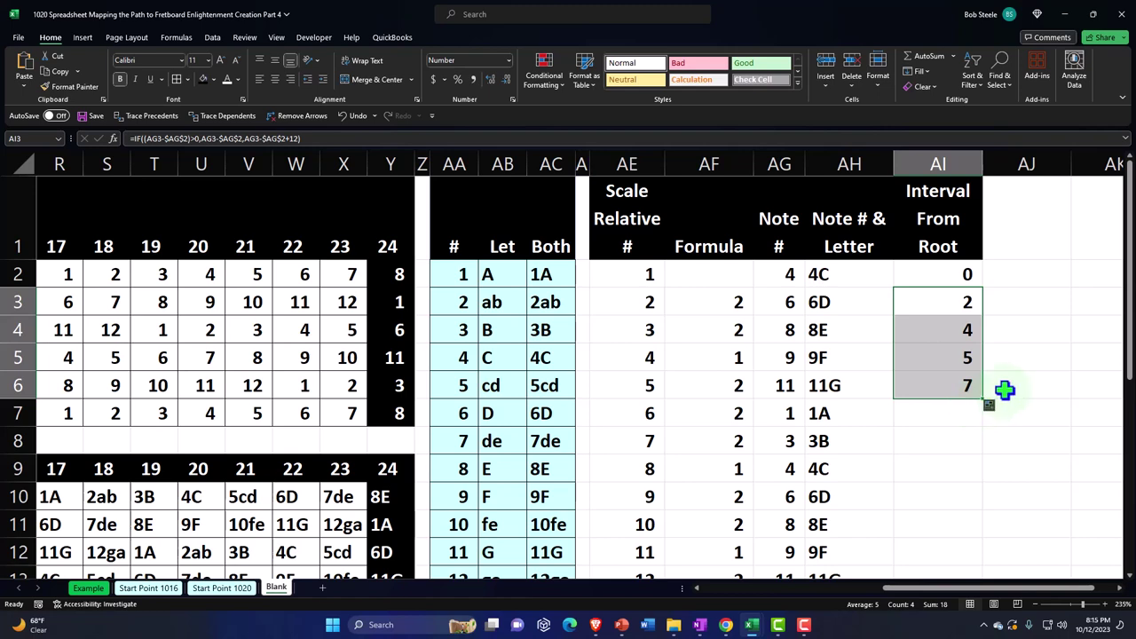
left_click(790, 303)
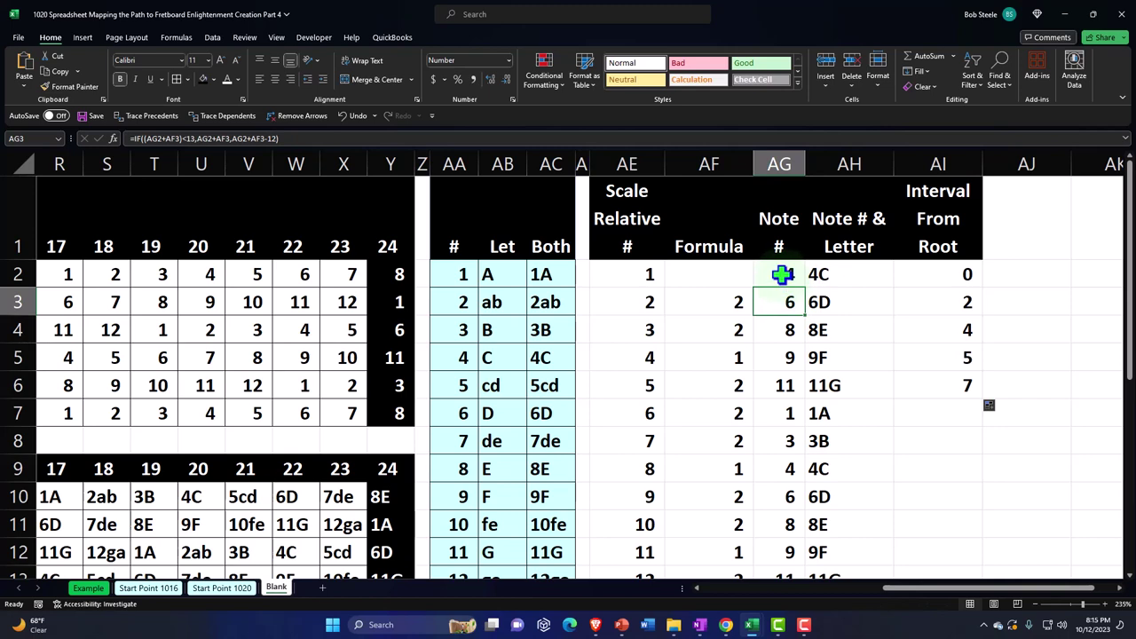
left_click(790, 334)
left_click(786, 365)
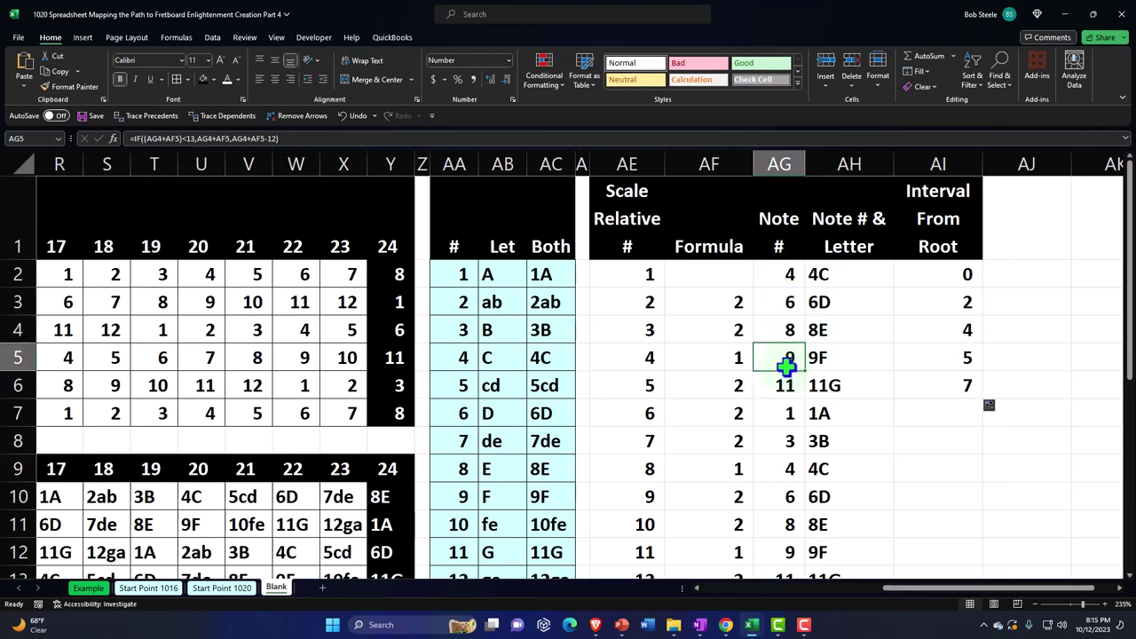
left_click(788, 385)
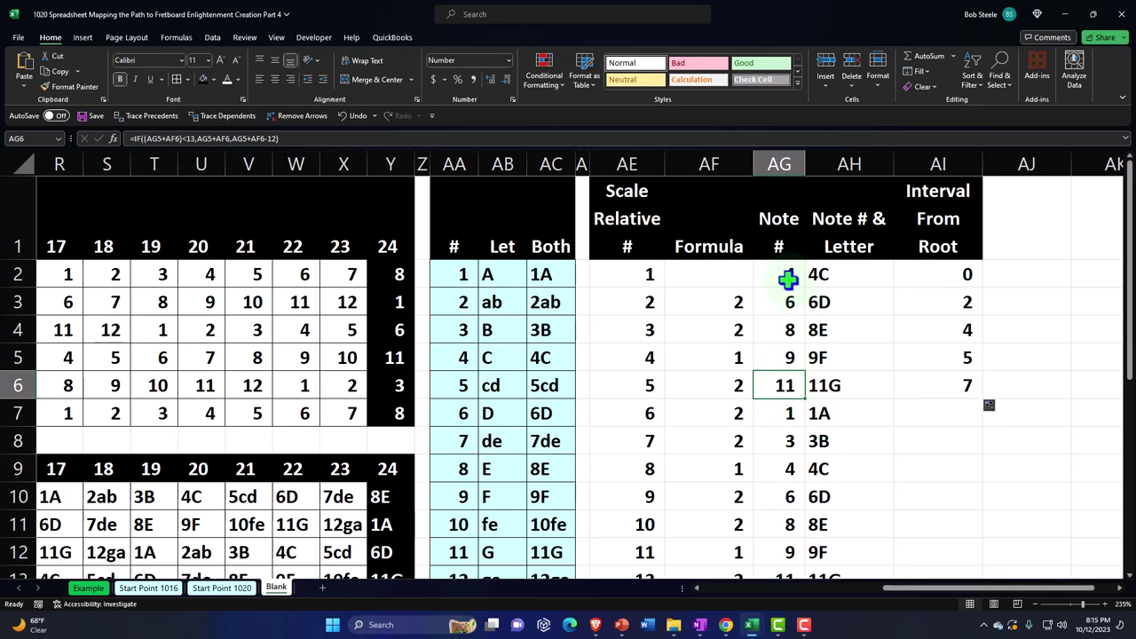
Step: Extend the interval formula from AI6 down to AI7 for the note that wraps around
left_click(963, 383)
left_click(991, 407)
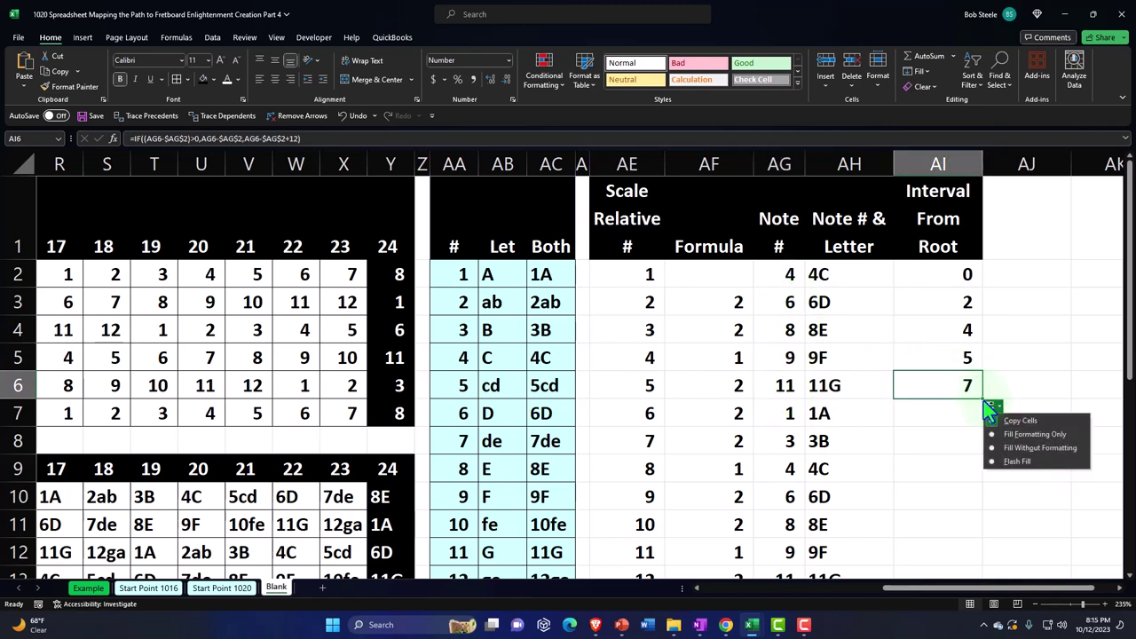
left_click(990, 406)
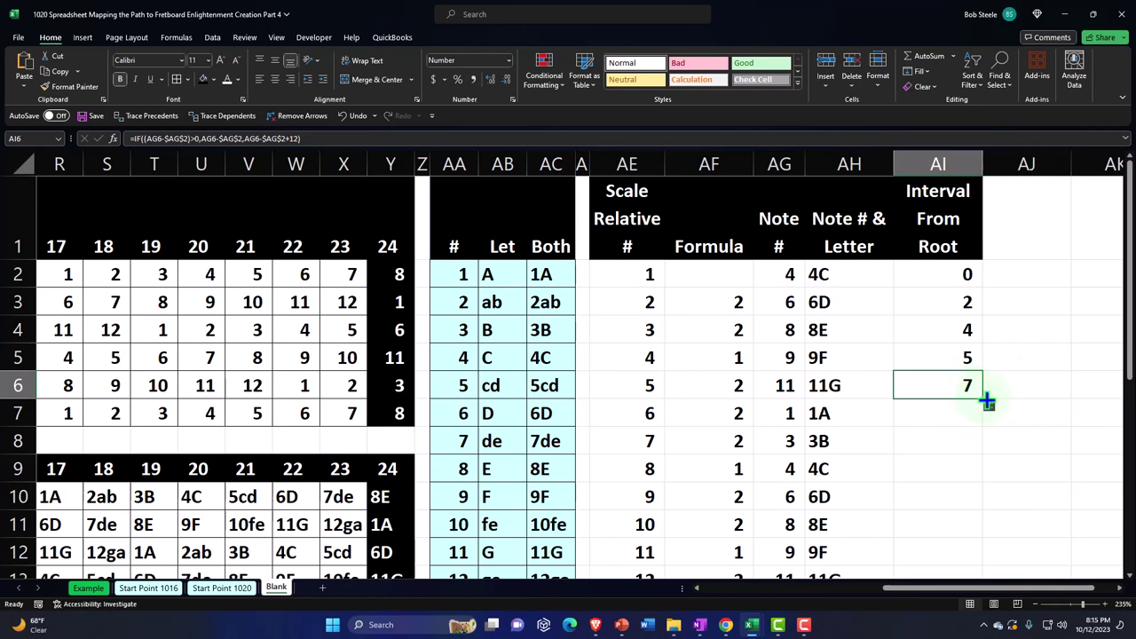
left_click_drag(987, 402, 979, 430)
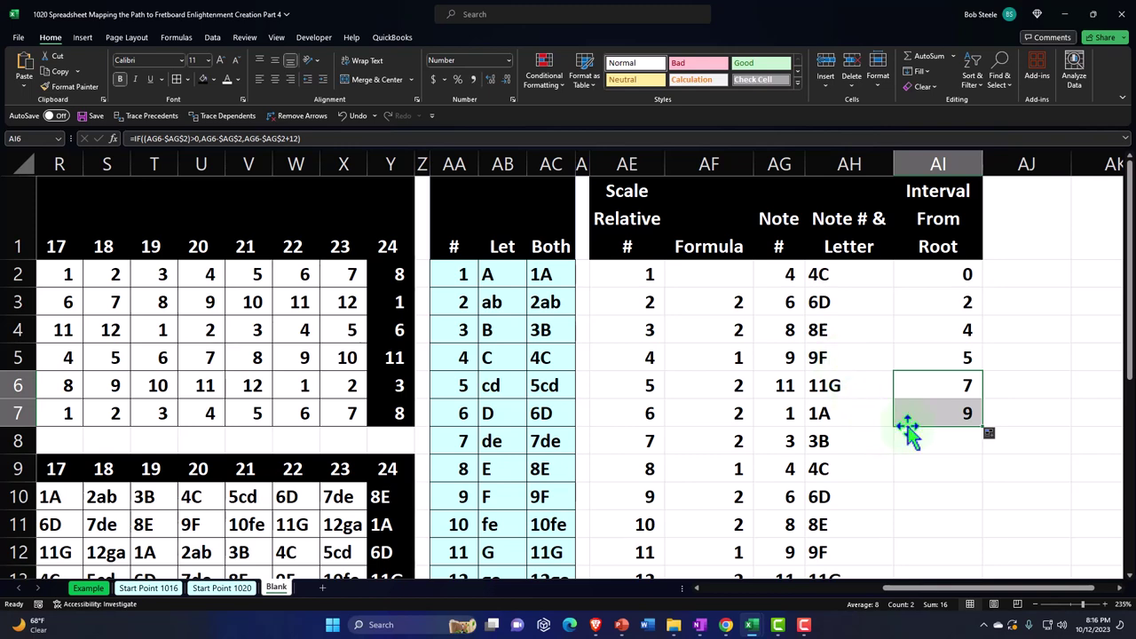
Step: Copy the interval formula from AI7 down to AI17, the last row of the scale table
left_click(964, 410)
scroll(964, 405, "down", 1)
left_click_drag(984, 344, 983, 540)
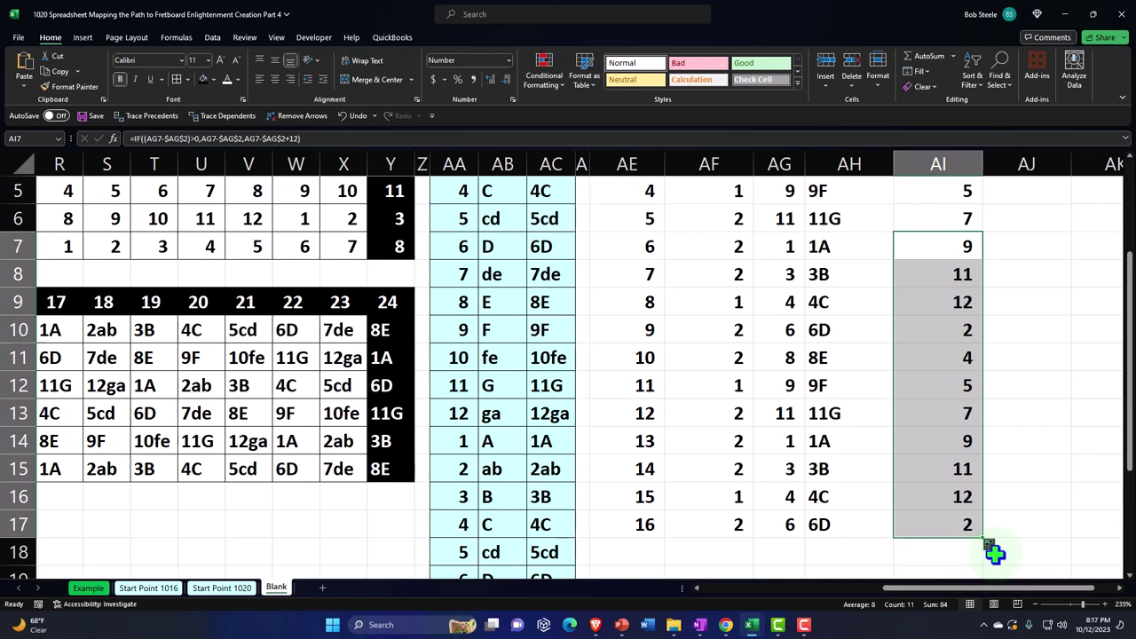
Step: Examine the second-octave intervals, comparing the 6D note in AH10 with its interval in AI10
left_click(865, 439)
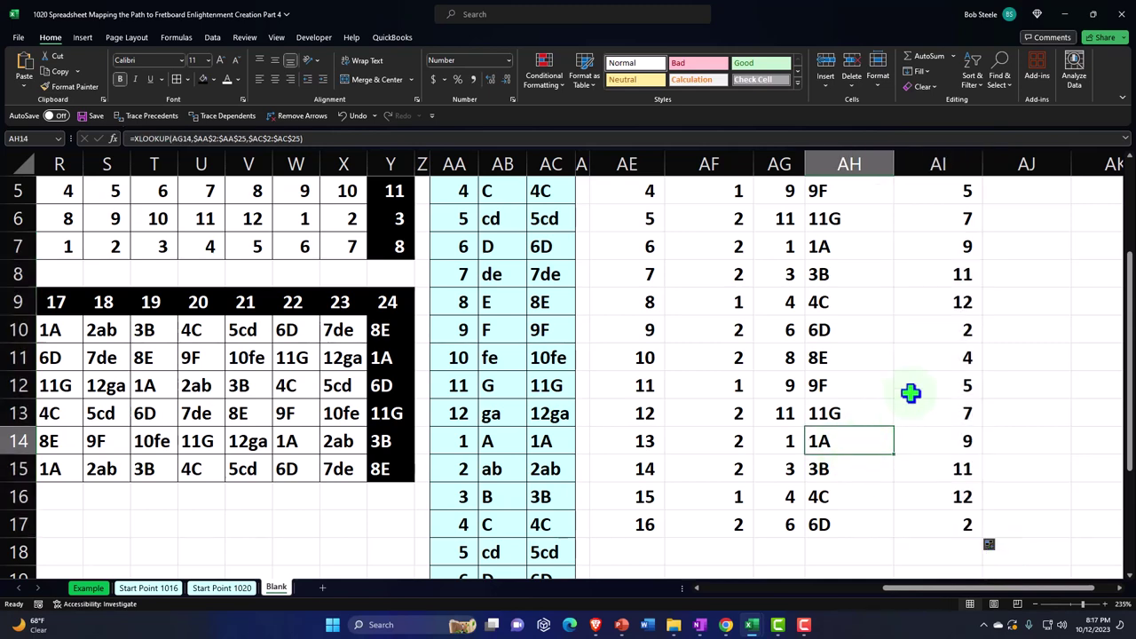
left_click(946, 330)
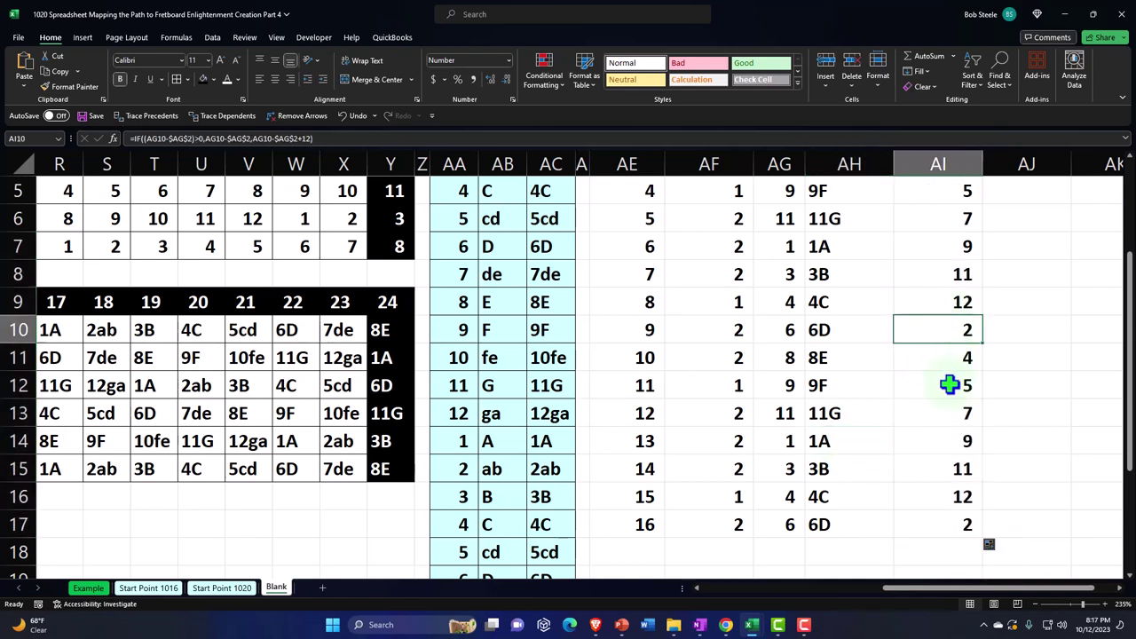
scroll(945, 419, "up", 1)
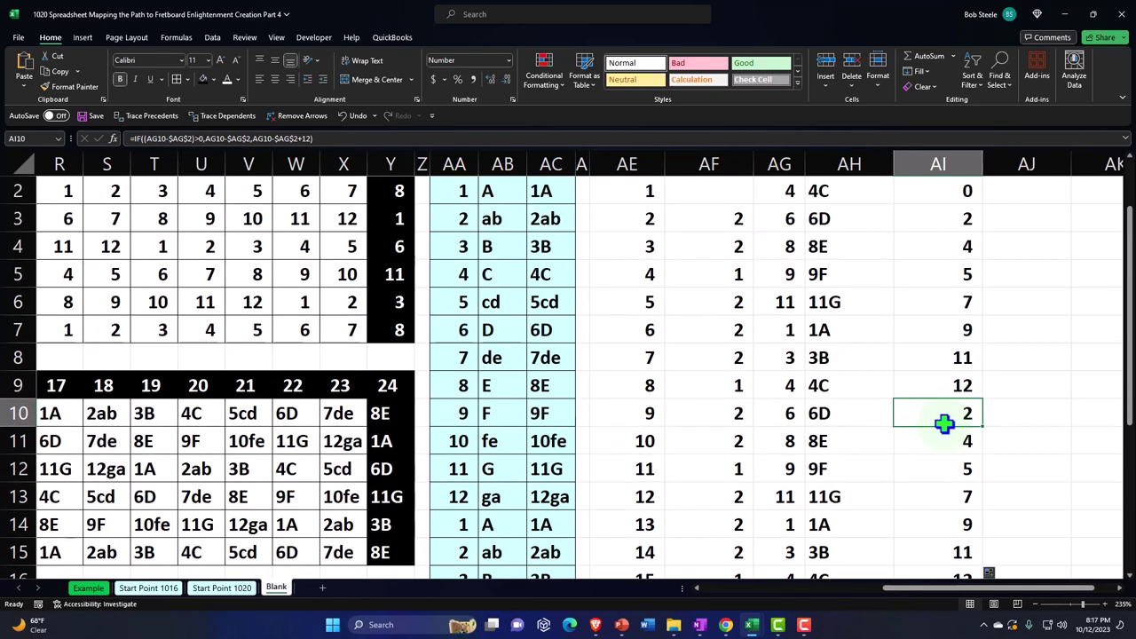
left_click(840, 419)
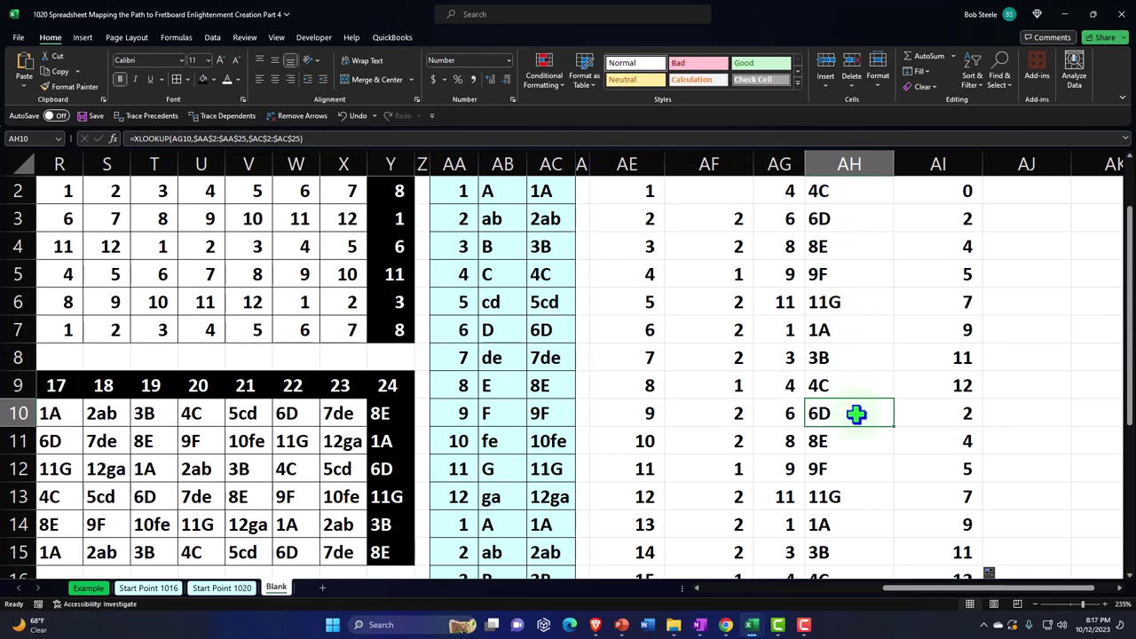
left_click(946, 416)
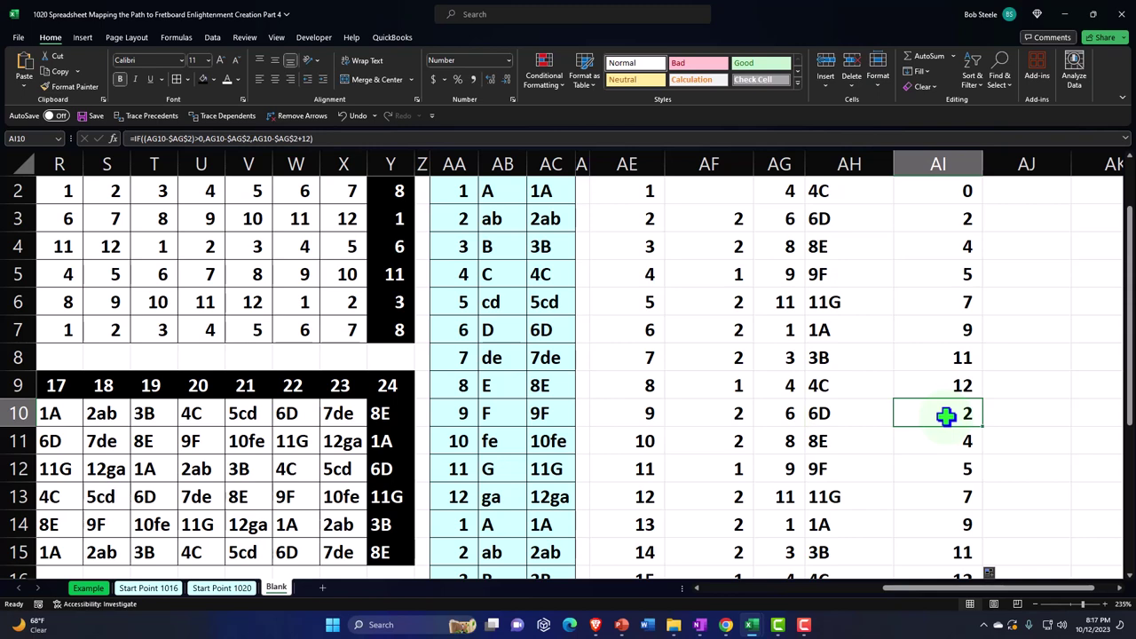
scroll(946, 416, "up", 1)
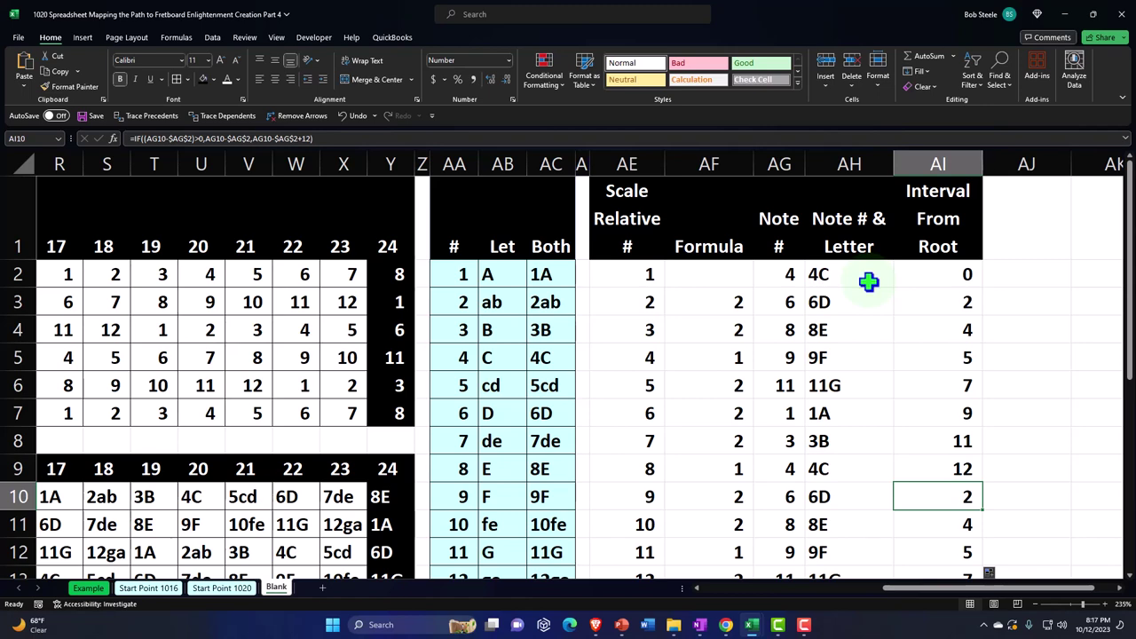
Step: Format the scale table range AE2:AI17 with the recently used light cyan fill and cell borders
left_click_drag(639, 282, 913, 533)
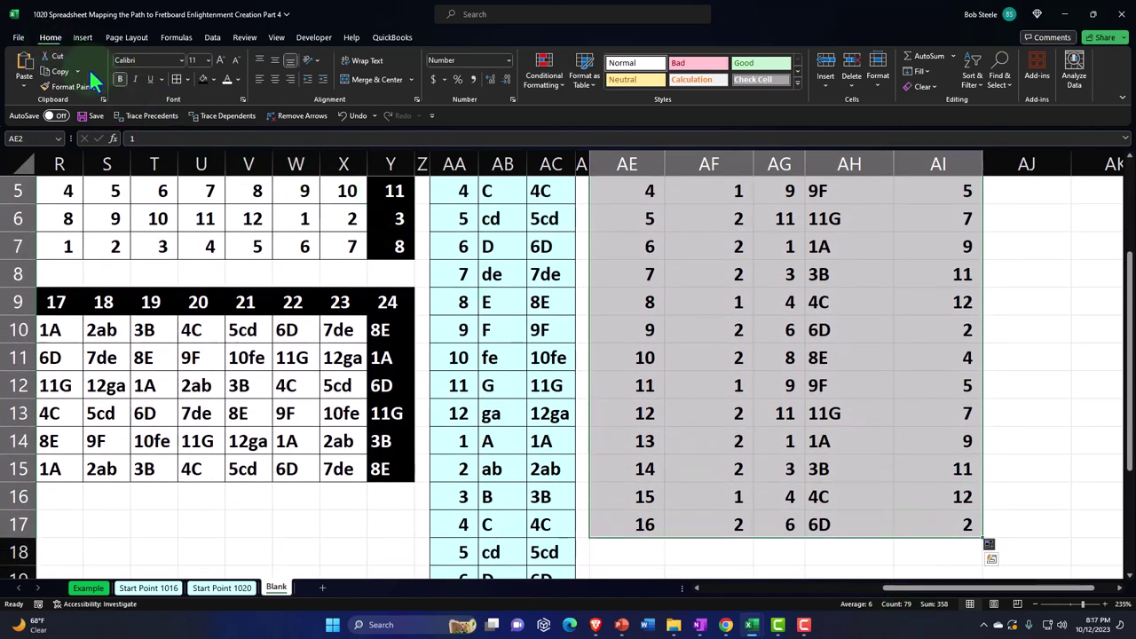
left_click(213, 78)
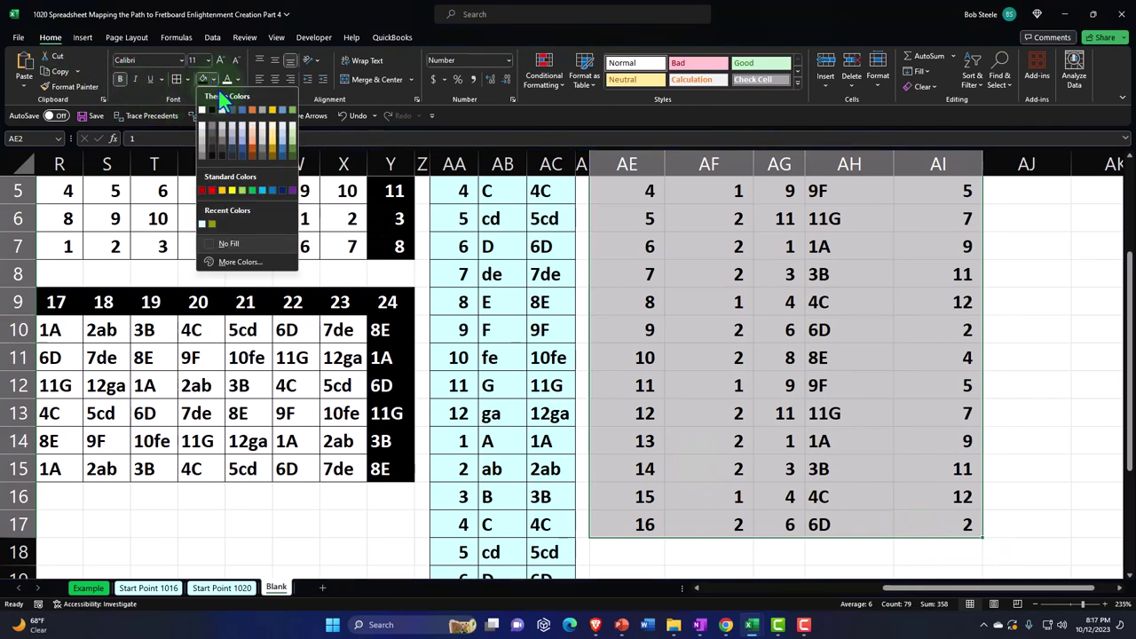
left_click(202, 224)
scroll(203, 224, "up", 2)
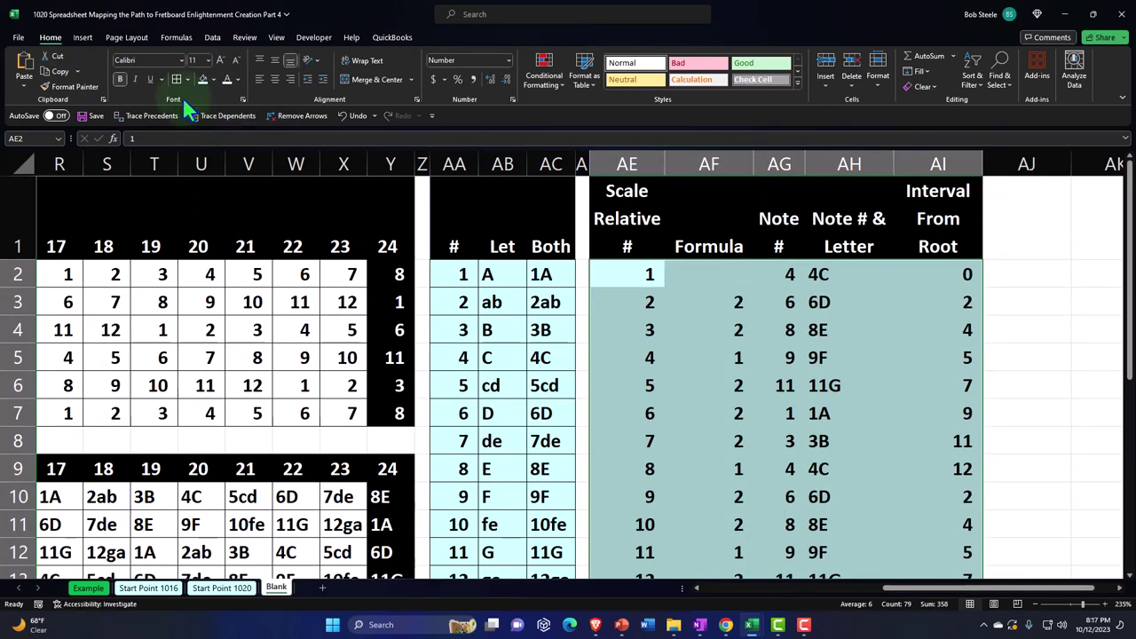
left_click(859, 404)
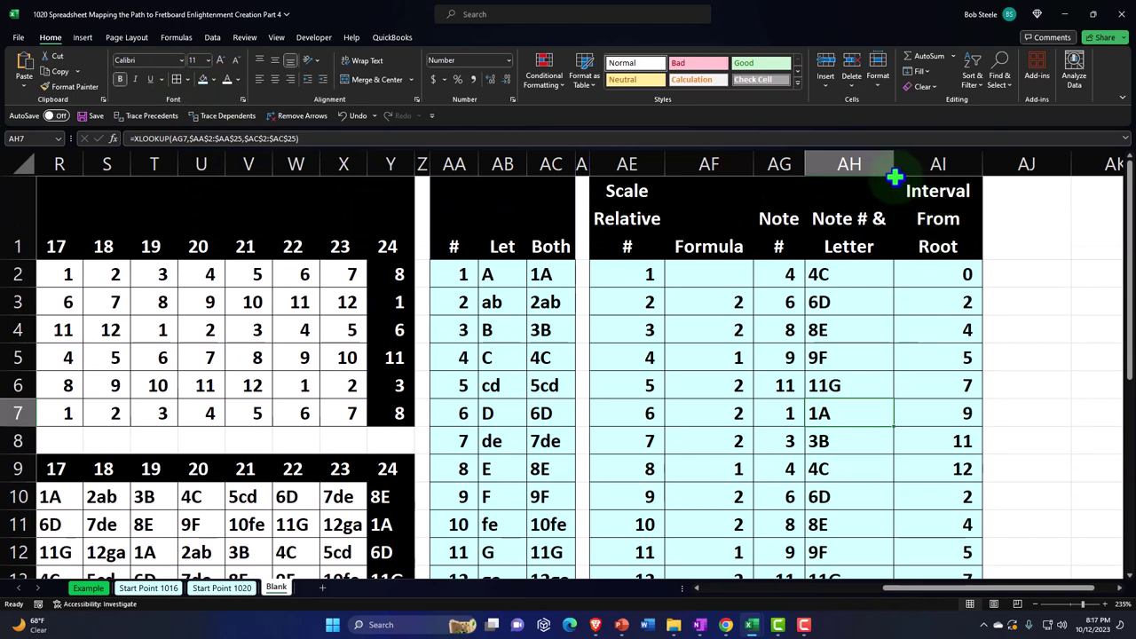
Step: Narrow column AH so its Note # & Letter header wraps onto three lines, and select AG4
left_click_drag(882, 164, 867, 164)
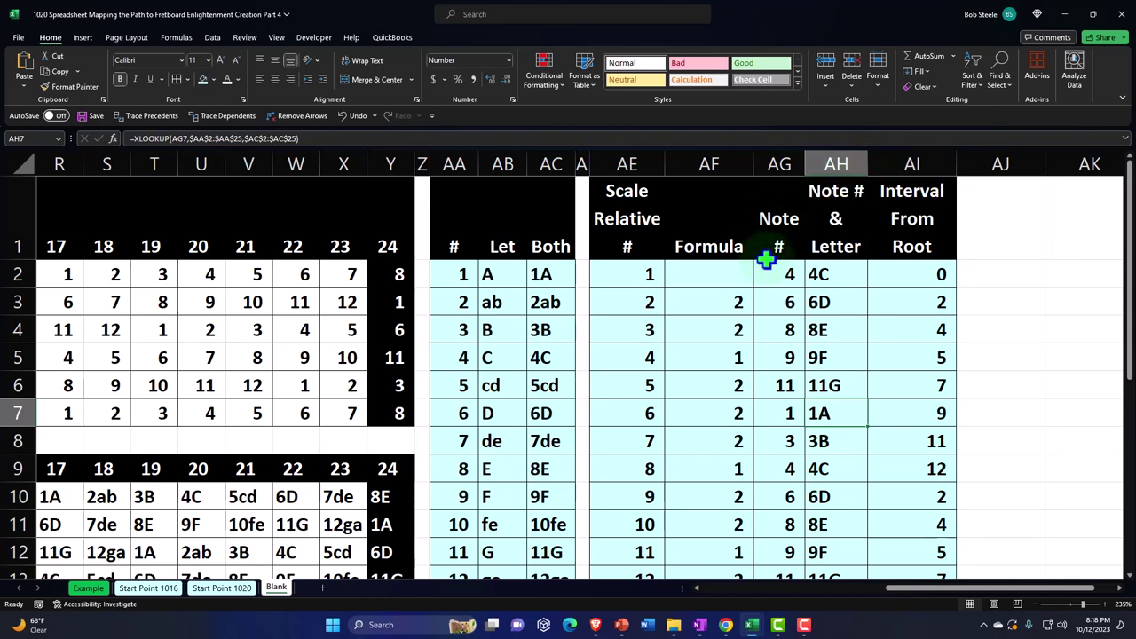
left_click(789, 332)
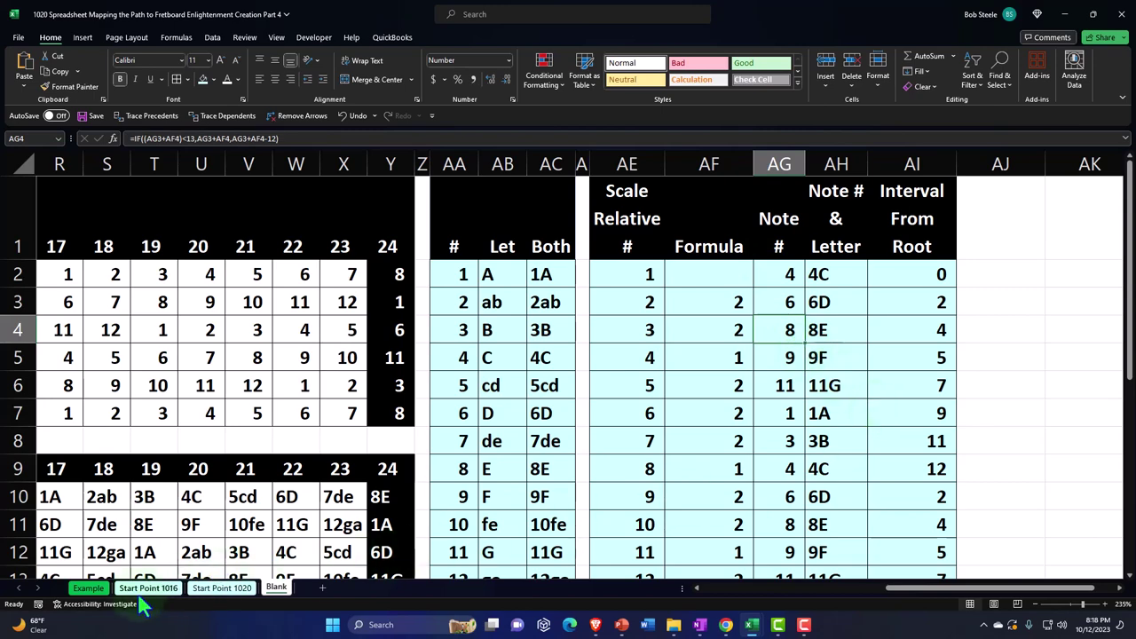
Step: Examine the two Major/Ionian chord tables on the Example sheet, AK1:AS11 and AK13:AS23, and return to the Blank sheet
left_click(89, 588)
left_click_drag(761, 587, 785, 587)
left_click_drag(518, 190, 842, 489)
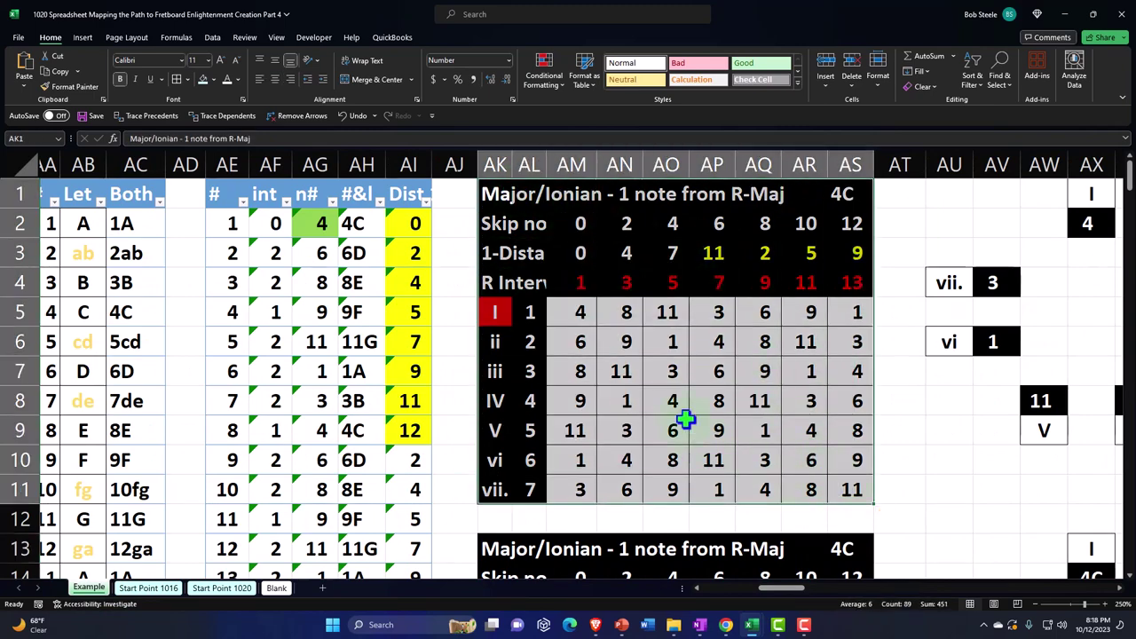
scroll(654, 385, "down", 3)
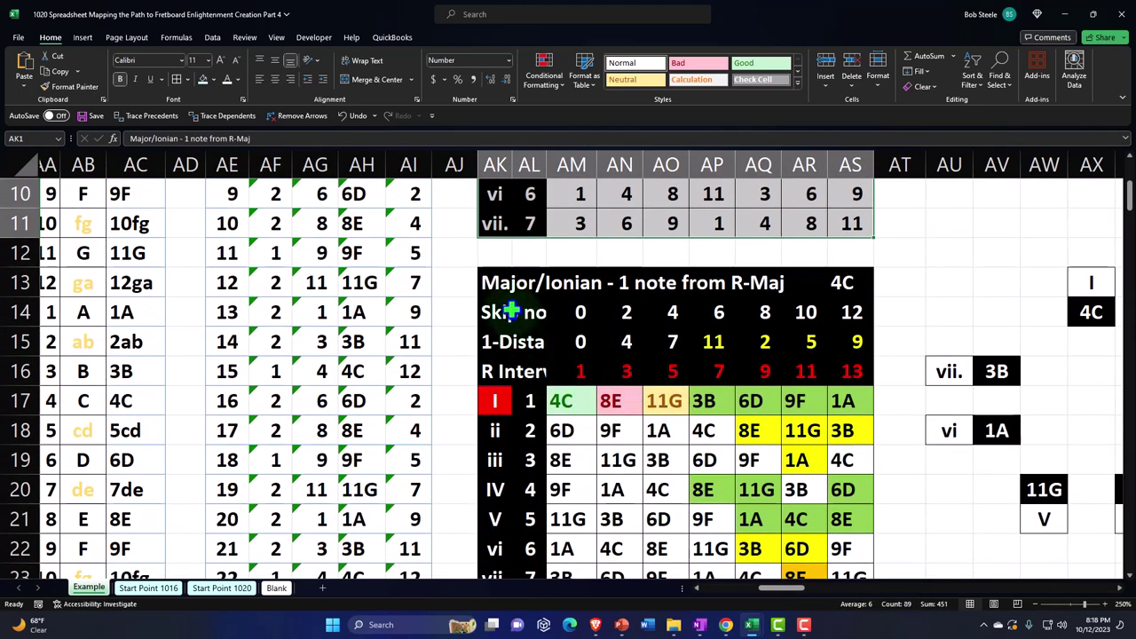
left_click(495, 282)
left_click_drag(495, 282, 837, 518)
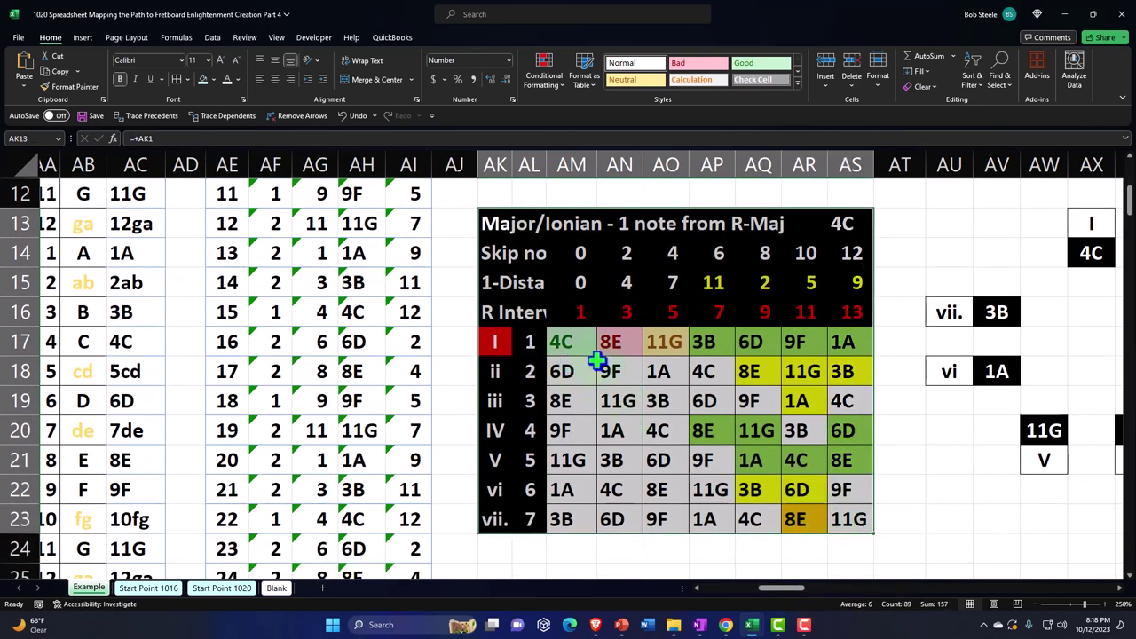
left_click(276, 589)
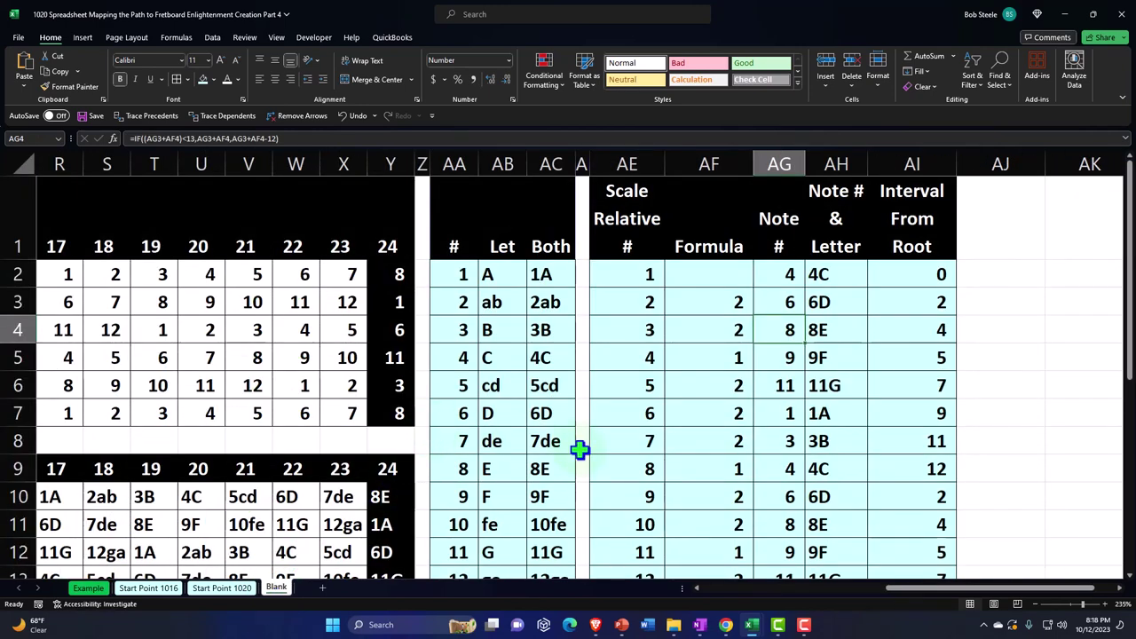
Step: Fill the root note cell AG2 with the standard light green color
left_click(786, 280)
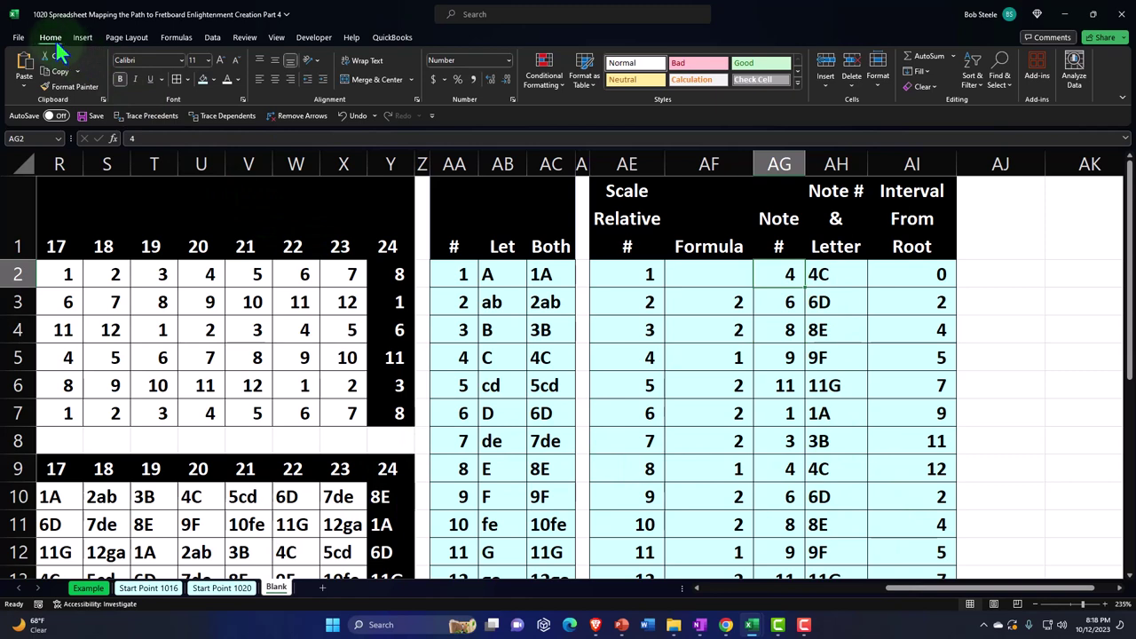
left_click(215, 79)
left_click(256, 190)
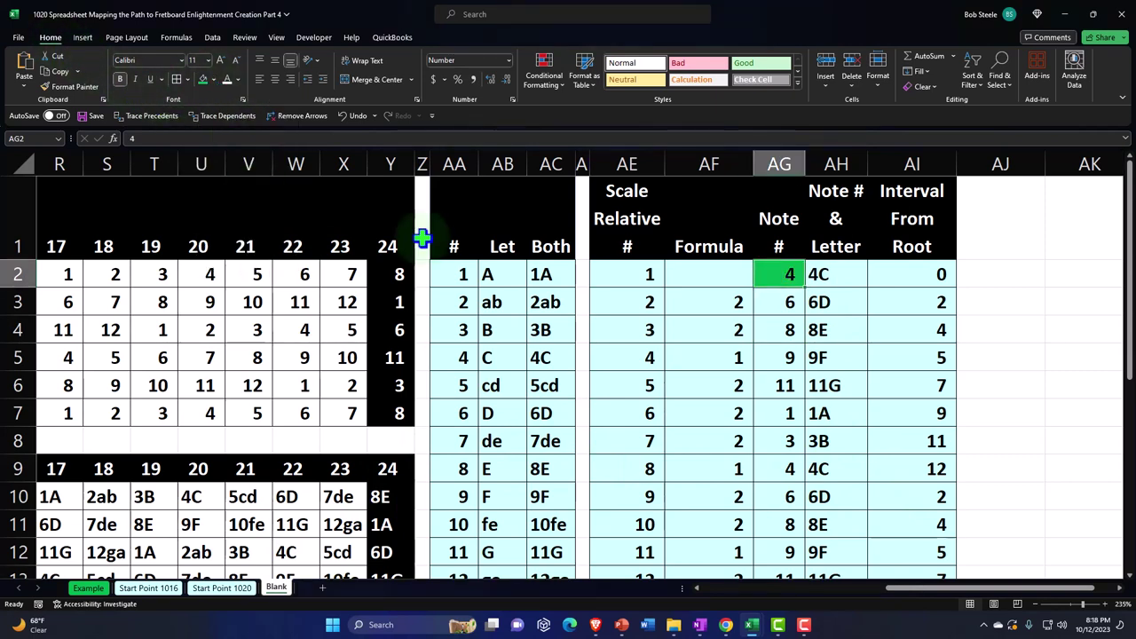
left_click(215, 79)
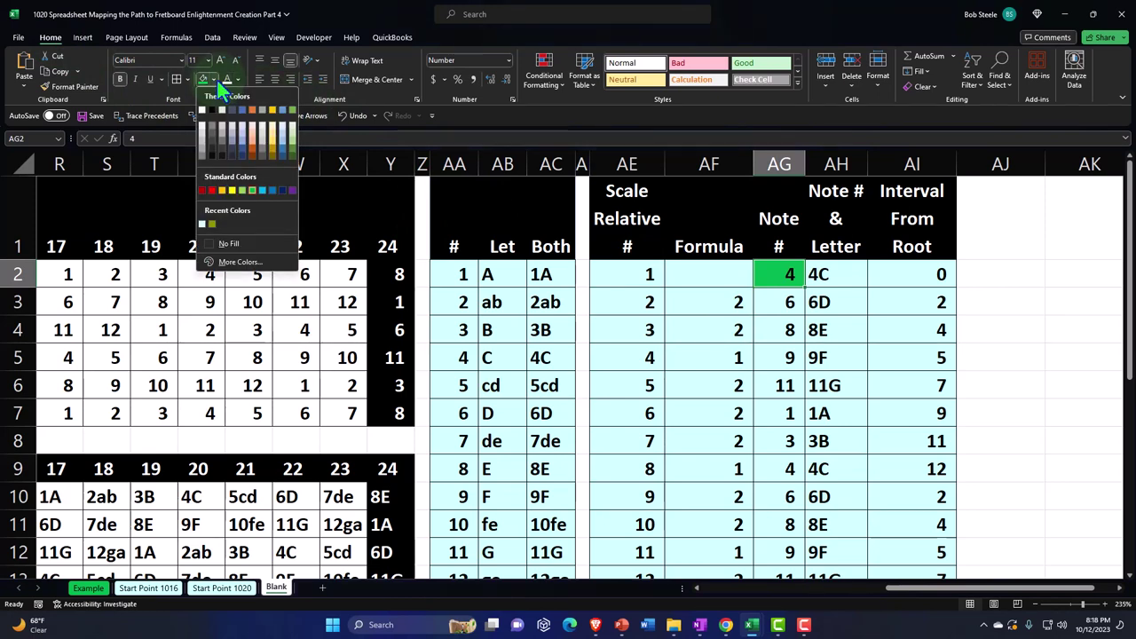
left_click(240, 191)
left_click(768, 331)
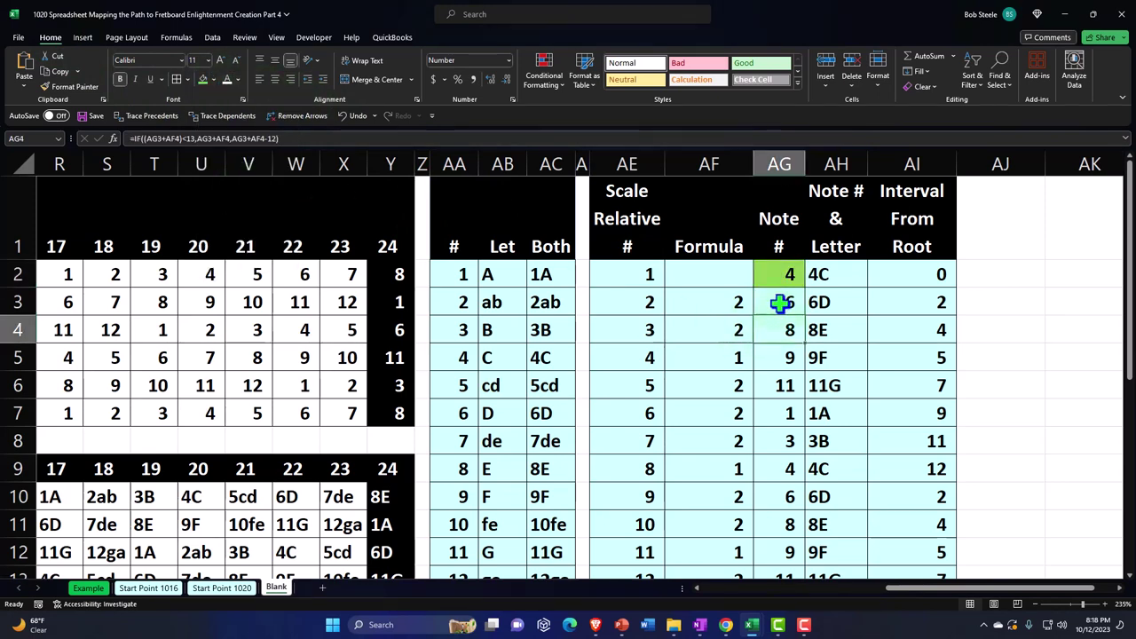
Step: Set the root note number in AG2 to 1 and check the recalculated scale table
left_click(778, 275)
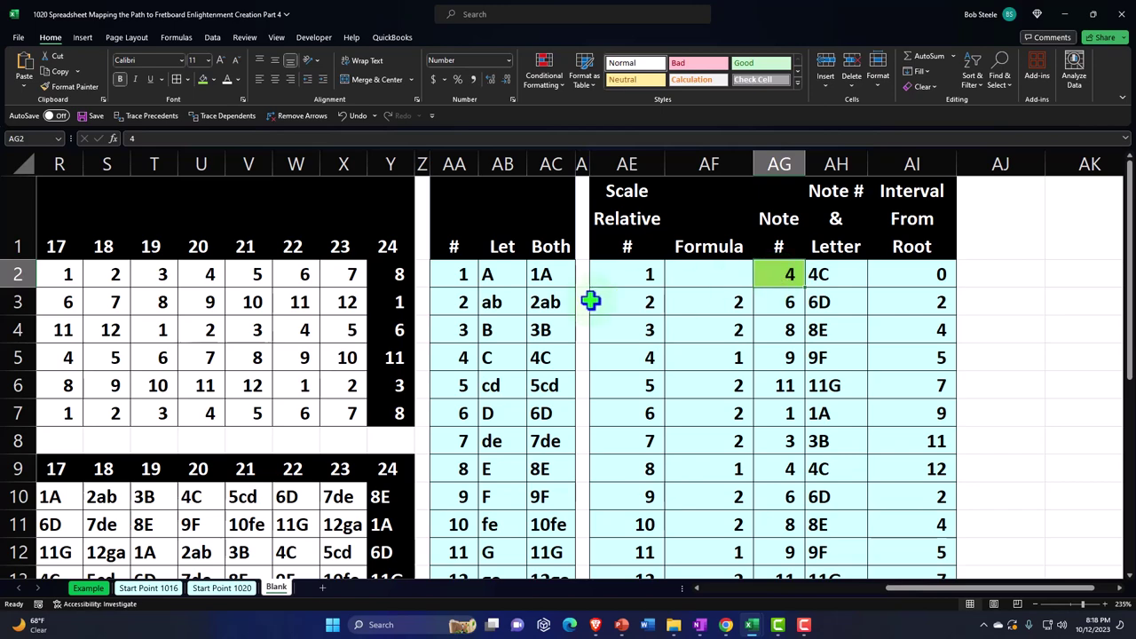
type("1")
key("Return")
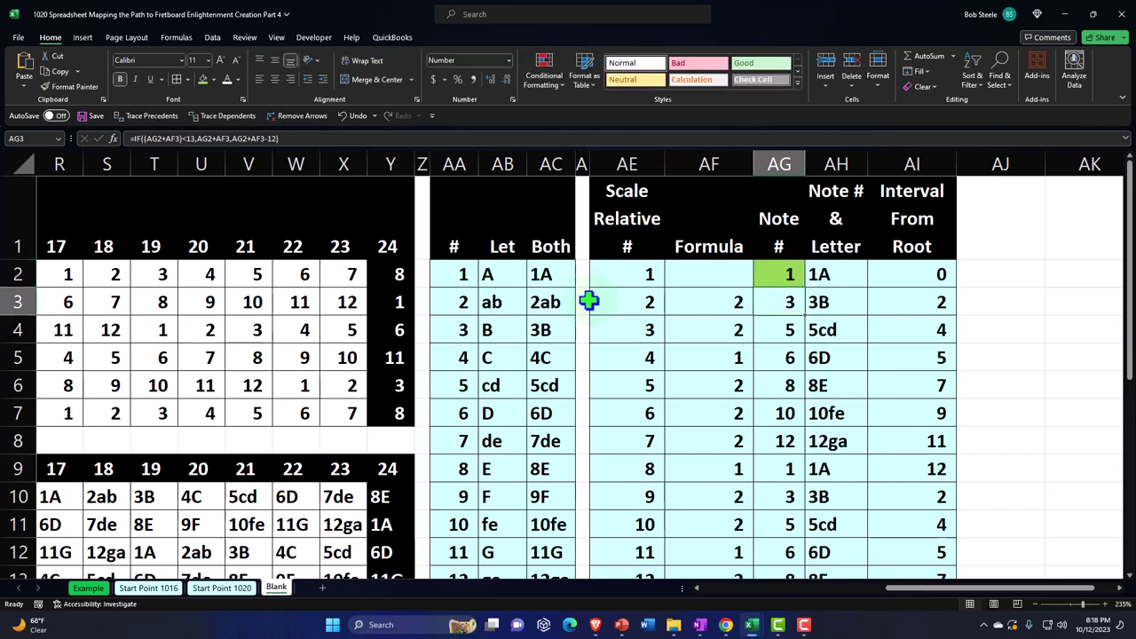
scroll(746, 327, "down", 1)
scroll(746, 327, "down", 2)
scroll(749, 337, "up", 3)
Step: Set the root note number in AG2 to 6 and review the recalculated notes against the step formula in AF3:AF5
left_click(770, 273)
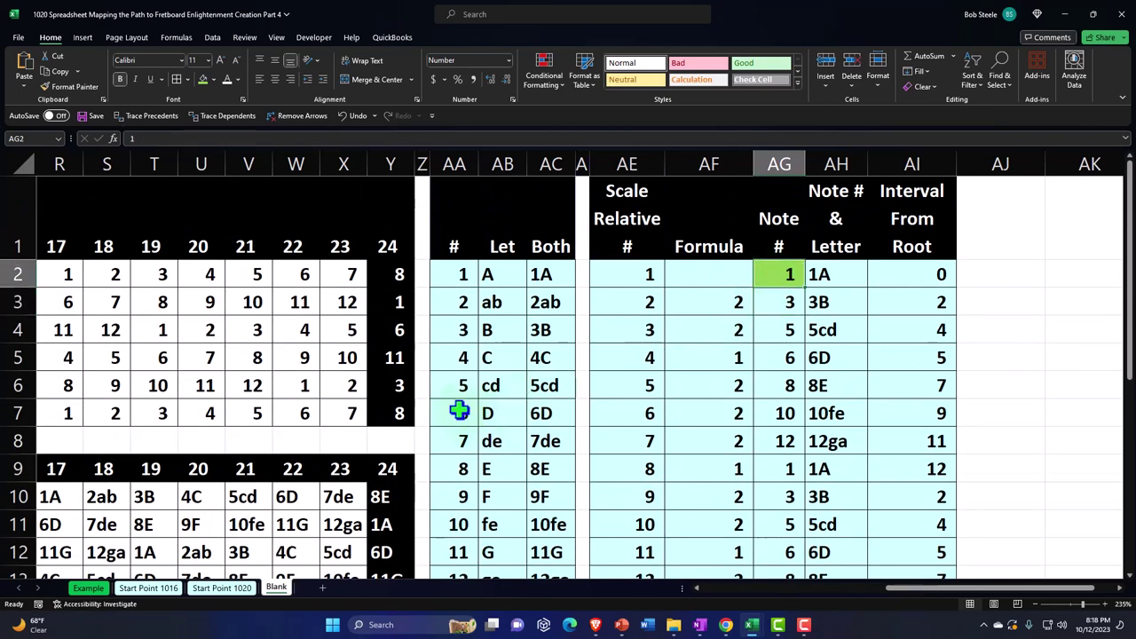
type("6")
key("Return")
scroll(652, 440, "down", 3)
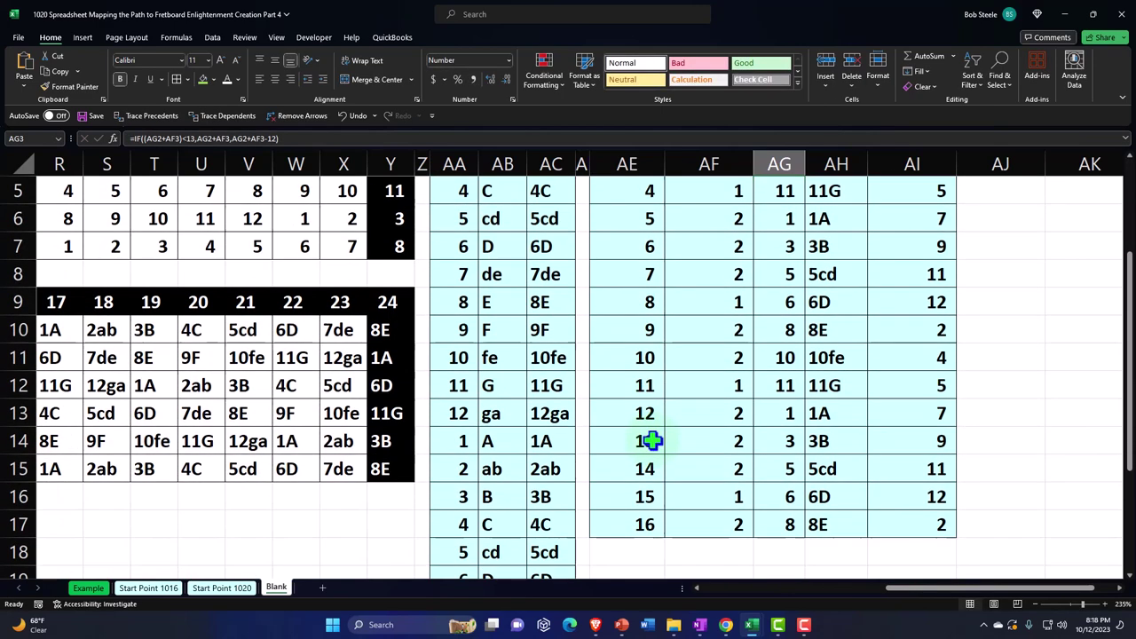
scroll(652, 440, "up", 3)
scroll(735, 304, "up", 1)
left_click_drag(733, 307, 716, 360)
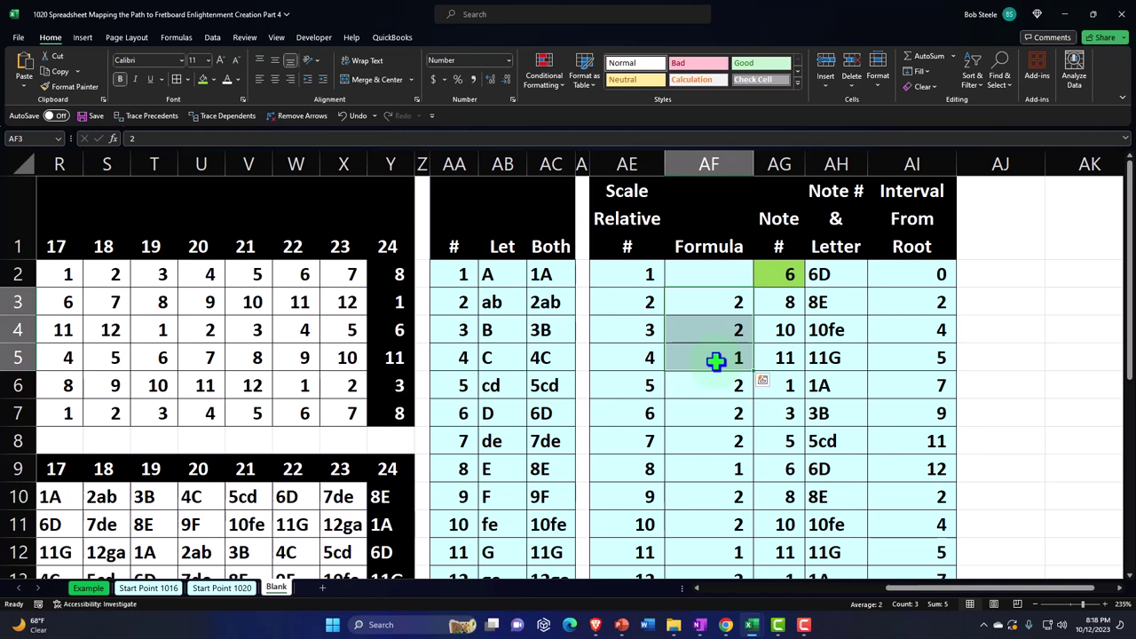
Step: Set the root note number in AG2 back to 4 and reselect that cell
left_click(763, 275)
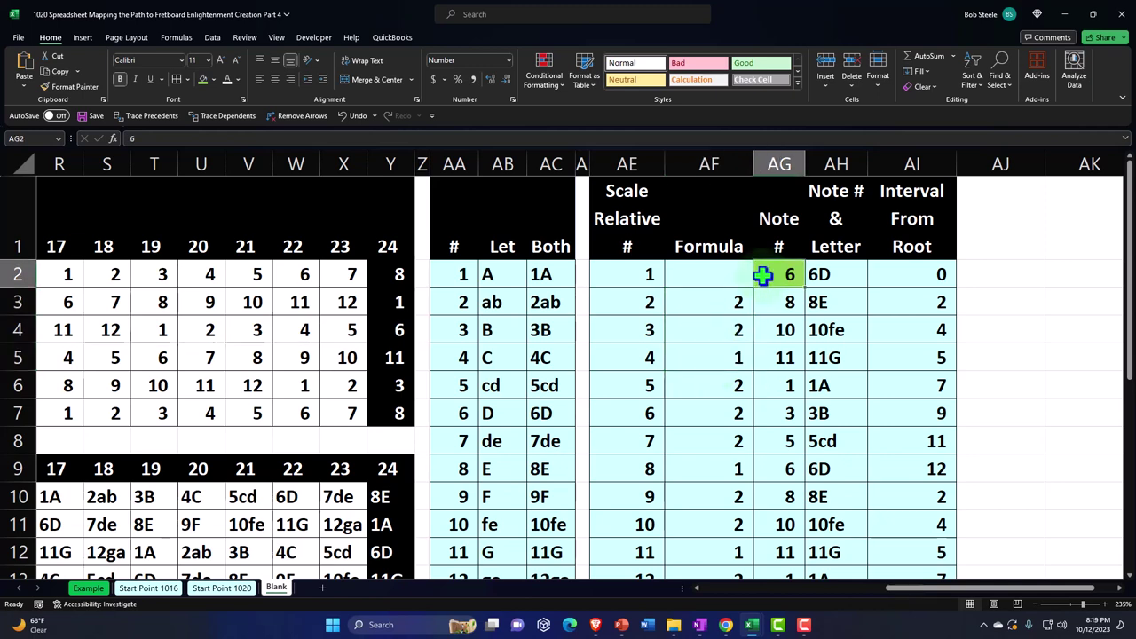
type("4")
key("Return")
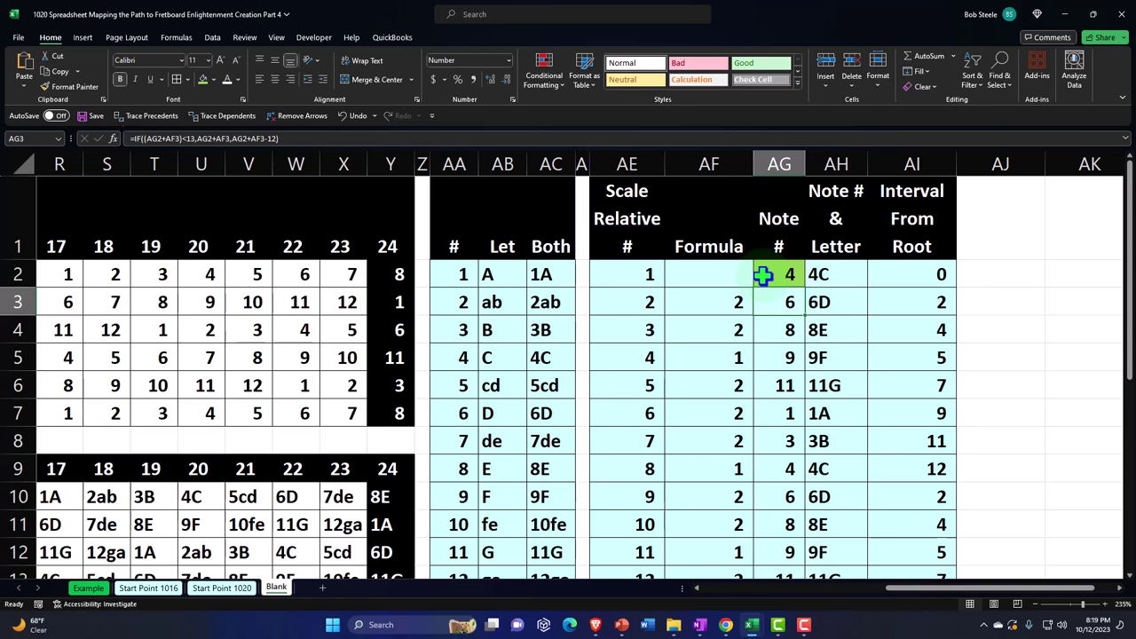
left_click(769, 275)
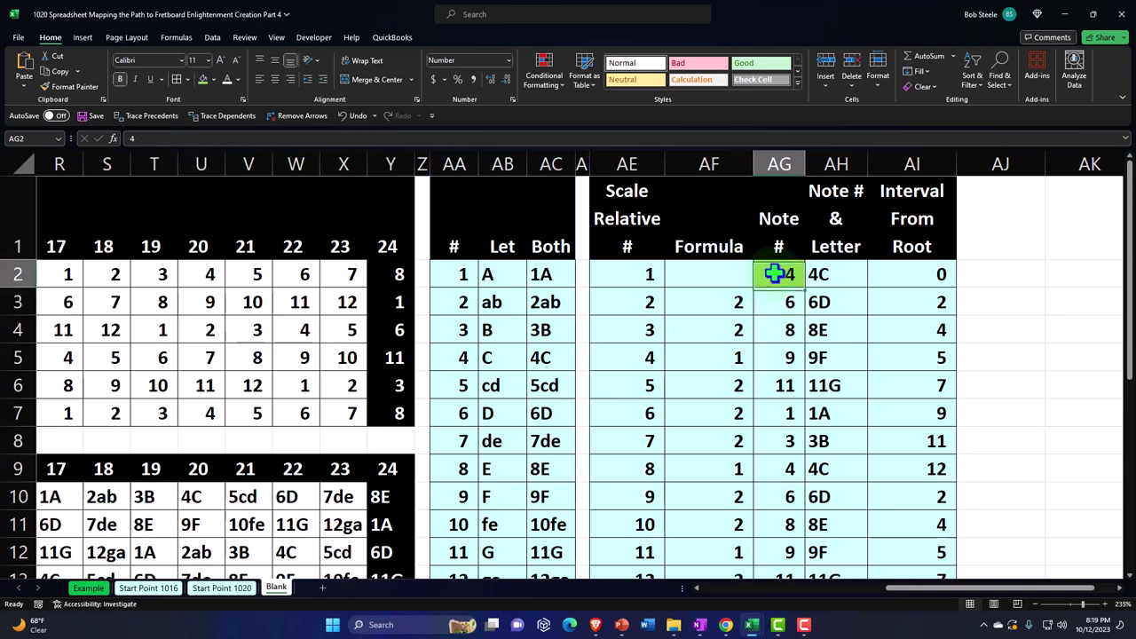